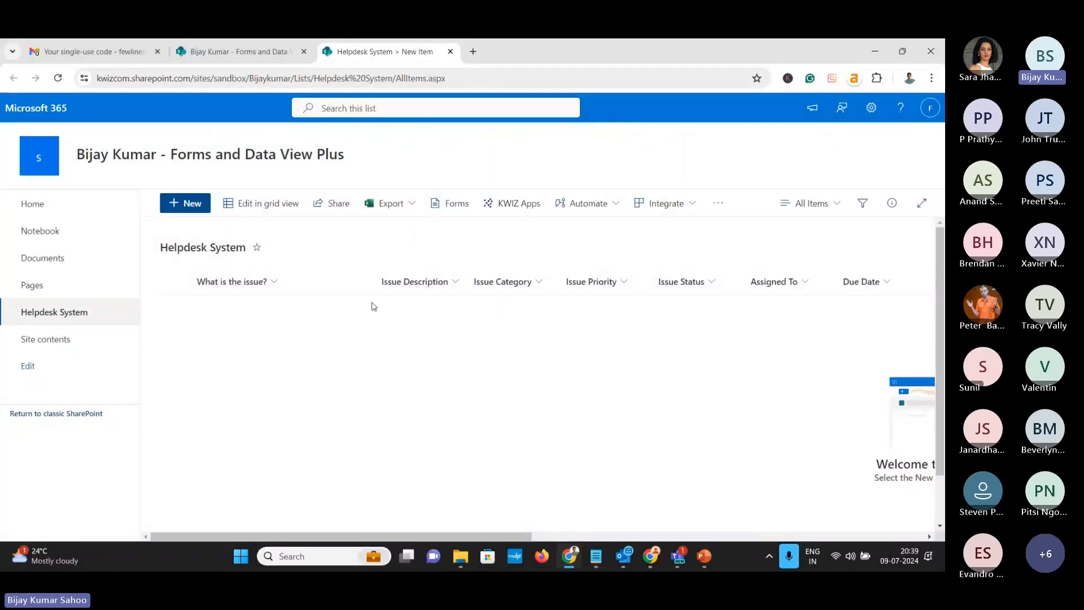
# Open KWIZ Apps for the Helpdesk System list and browse the All apps catalogue
pyautogui.click(506, 209)
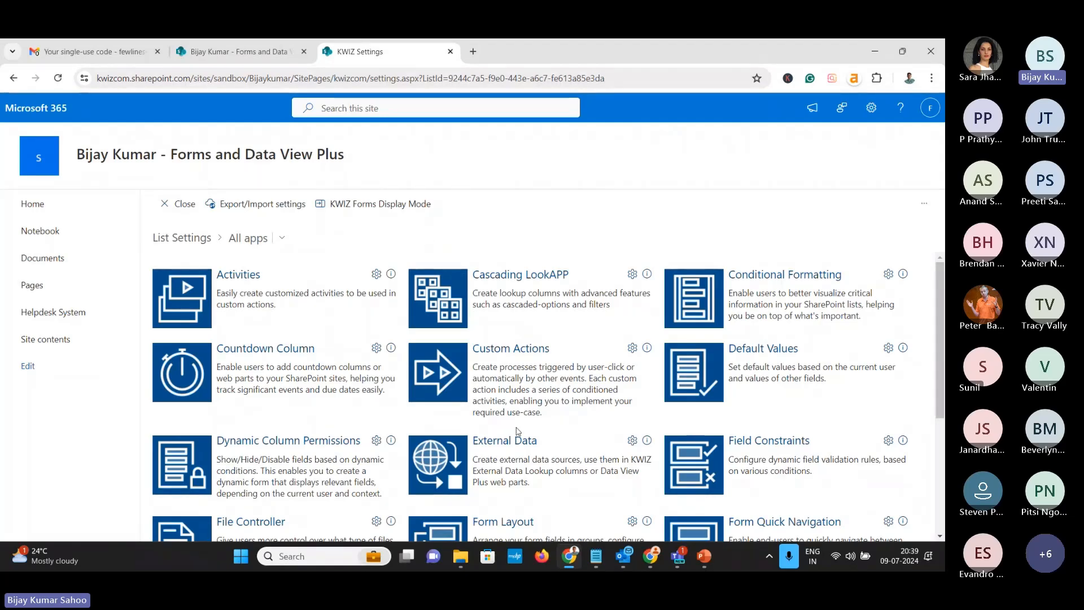
pyautogui.scroll(-2, 355, 393)
pyautogui.scroll(2, 354, 392)
pyautogui.scroll(-1, 468, 411)
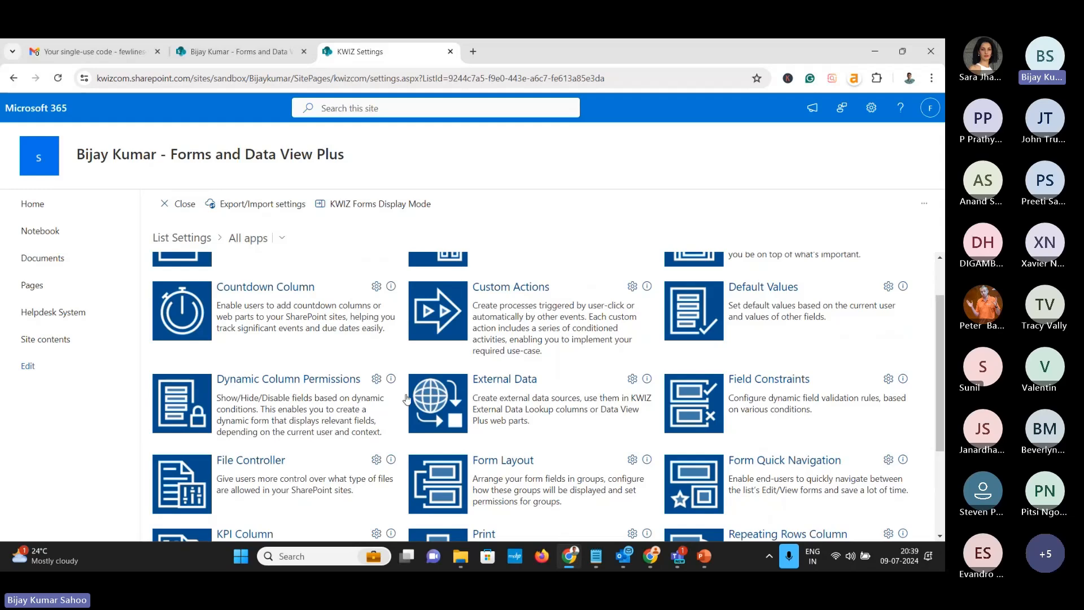
pyautogui.scroll(-1, 406, 398)
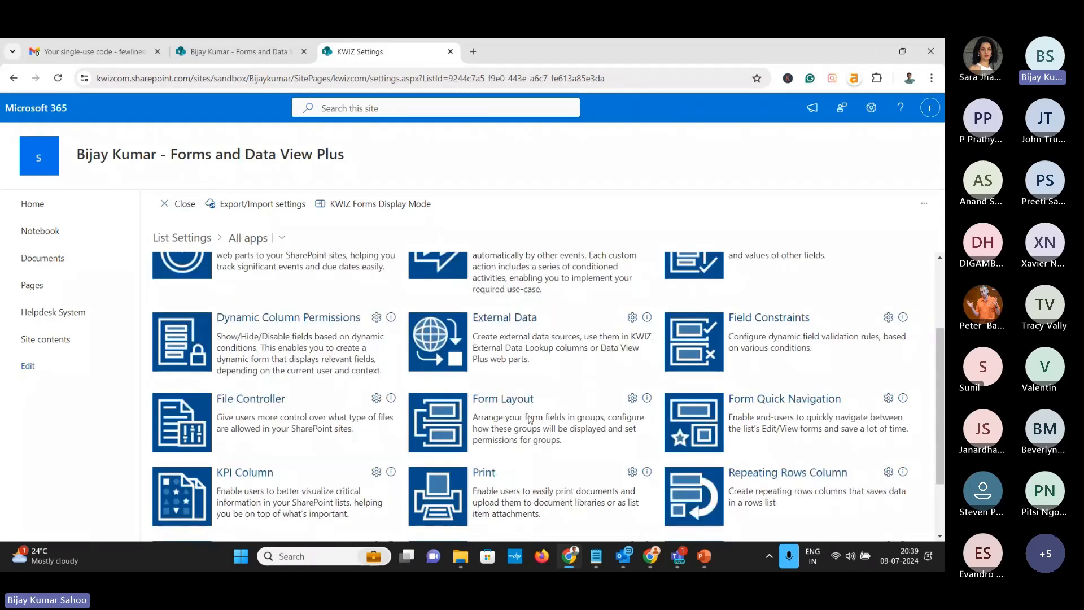
pyautogui.scroll(-2, 531, 420)
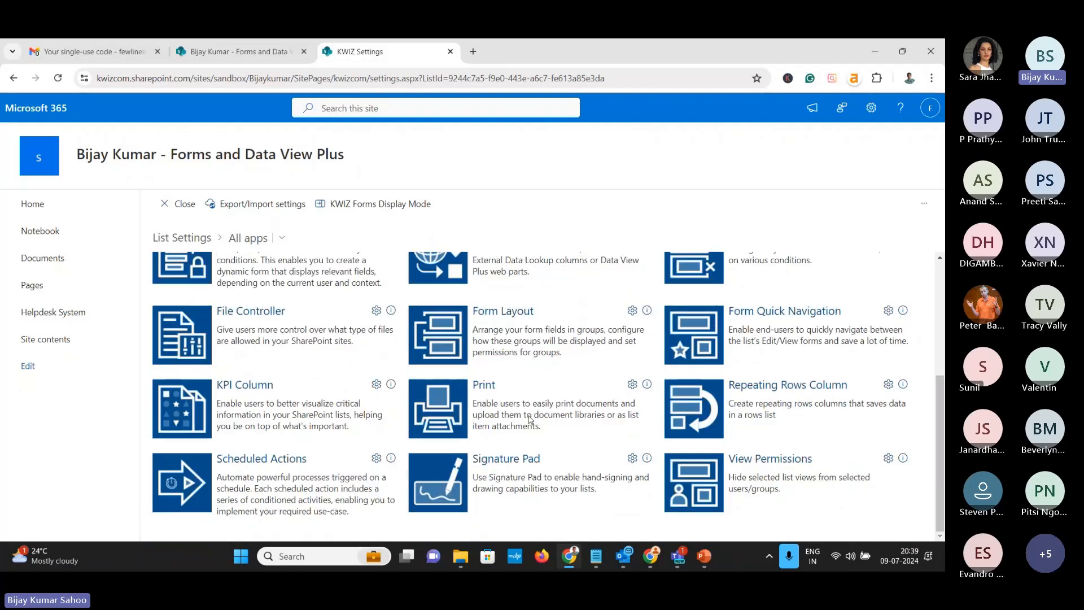
pyautogui.scroll(2, 531, 420)
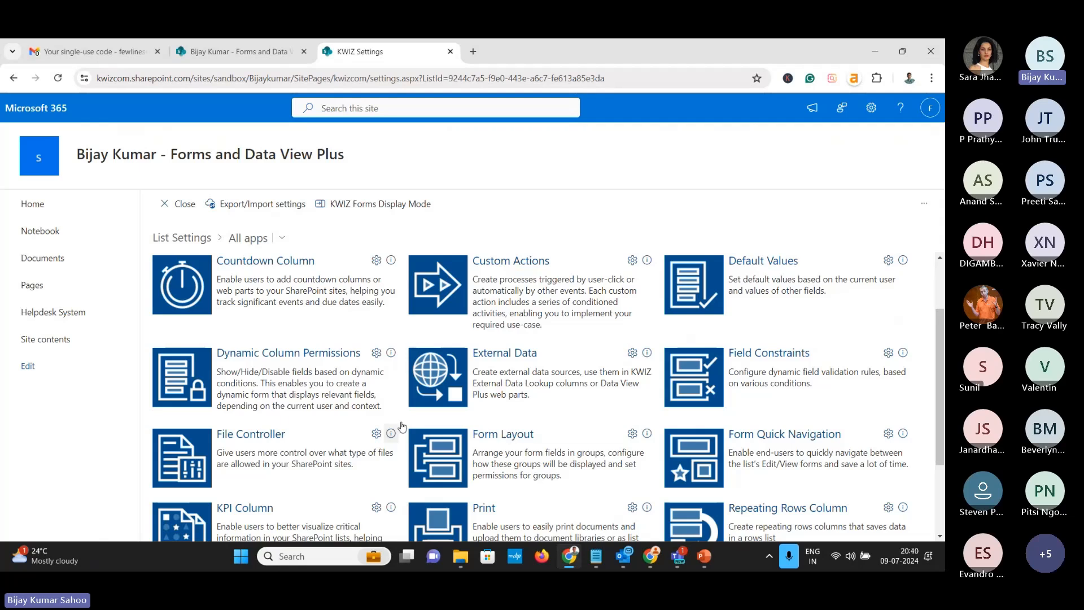
# In Form Layout, keep groups displayed as Tabs and add a new untitled tab
pyautogui.click(504, 435)
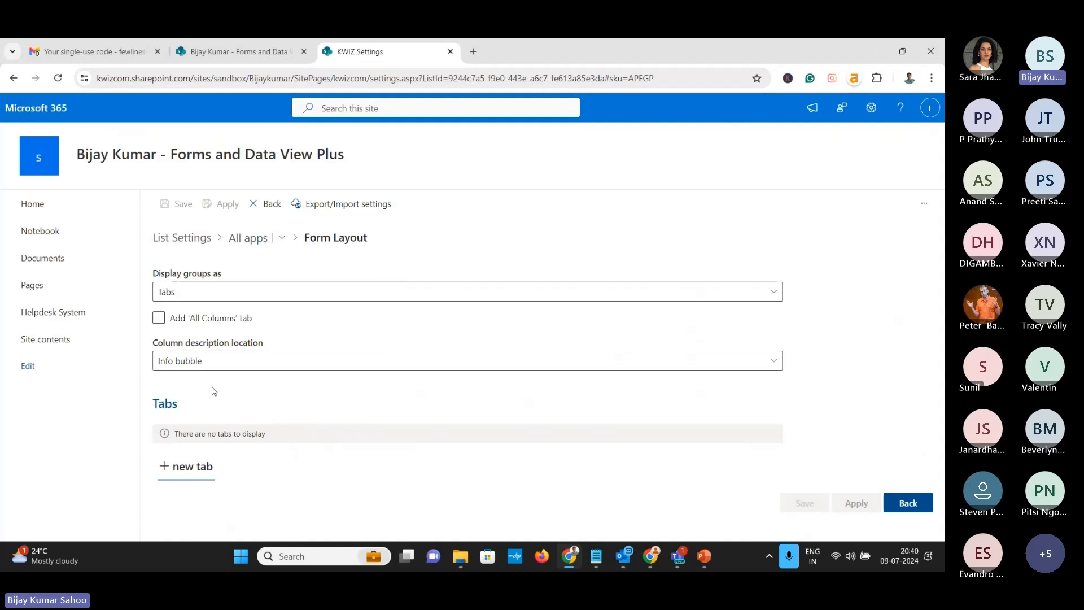
pyautogui.click(239, 292)
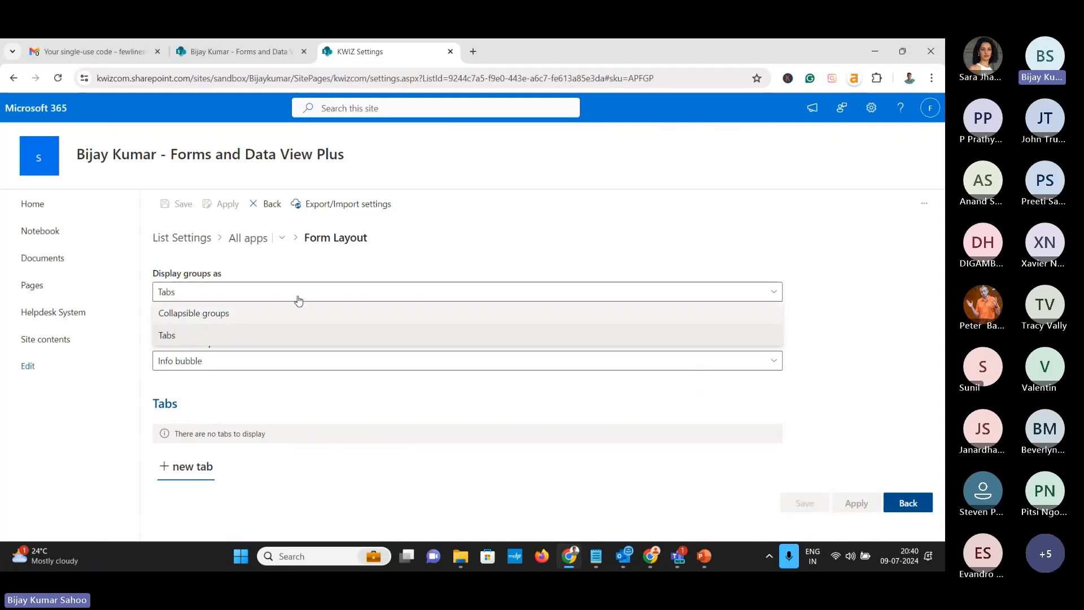
pyautogui.click(456, 250)
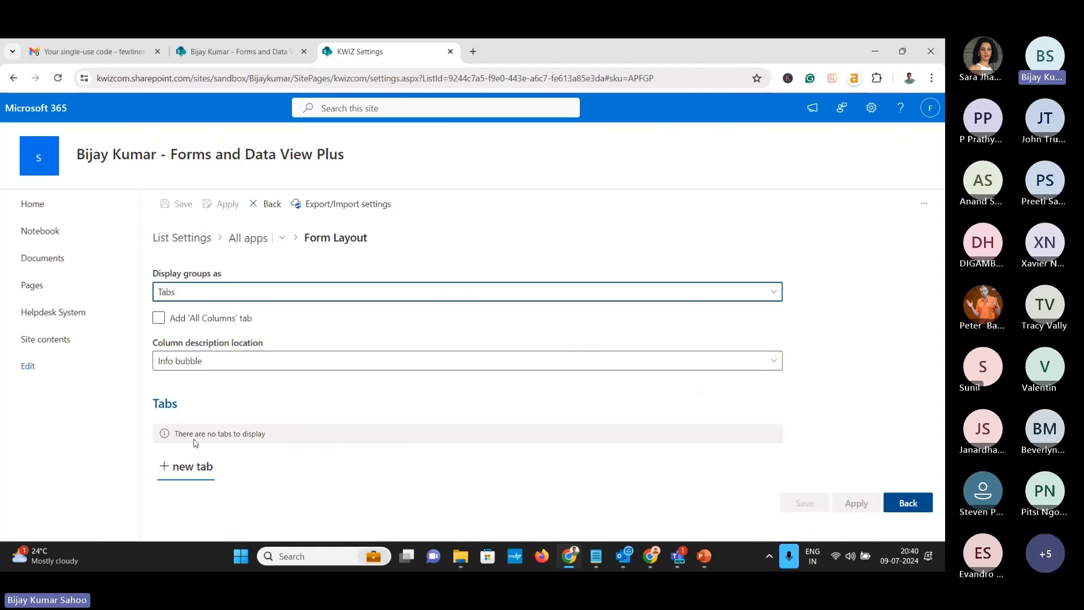
pyautogui.click(182, 468)
pyautogui.scroll(-3, 277, 446)
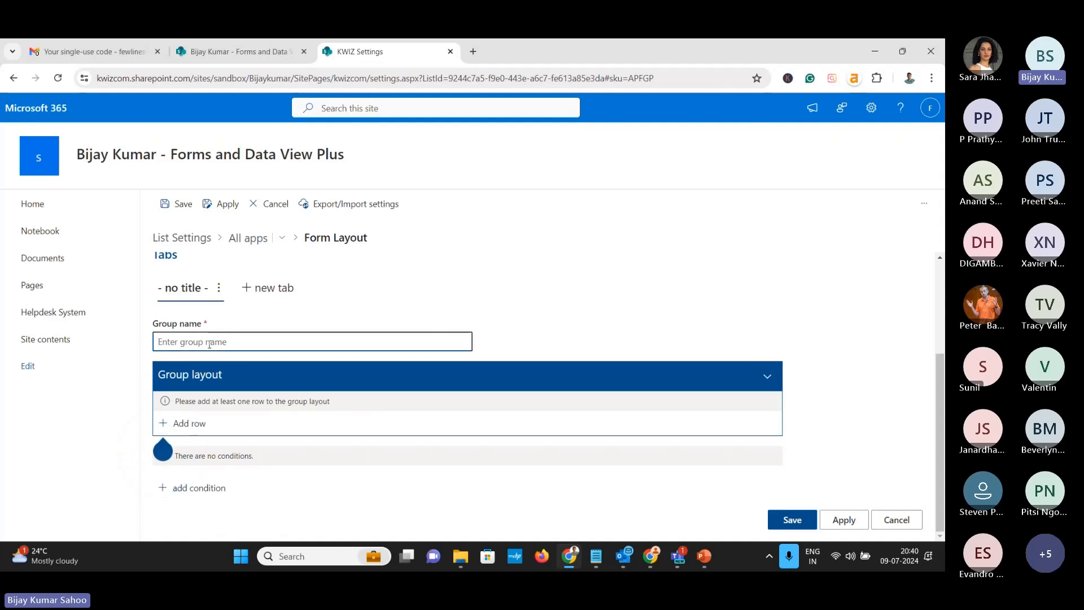
# Name the new tab 'Issue Details' and add one empty row to its group layout
pyautogui.write('Issue ')
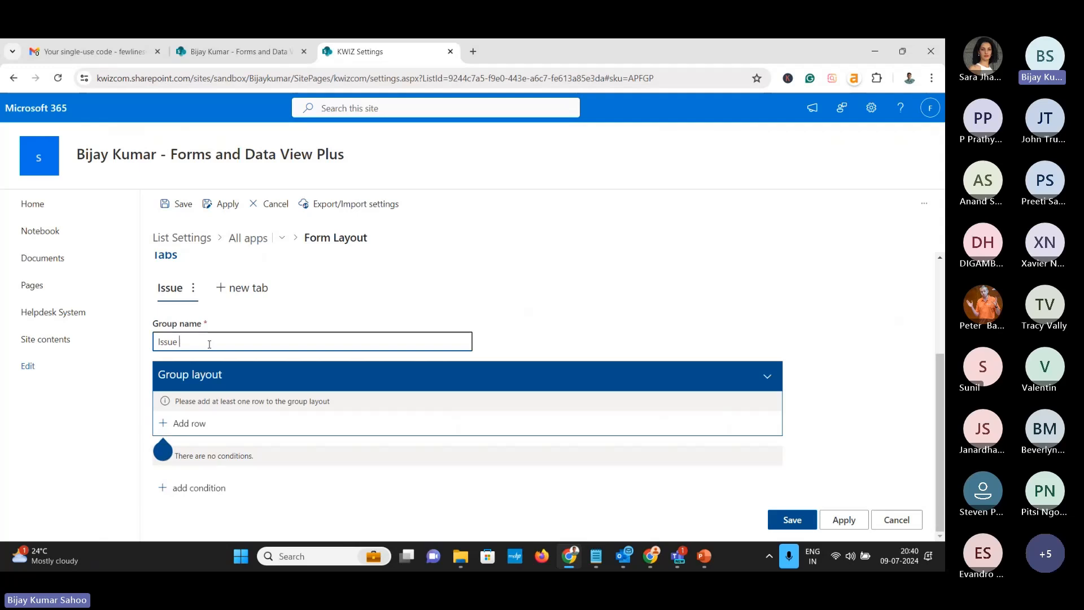
pyautogui.write('Details')
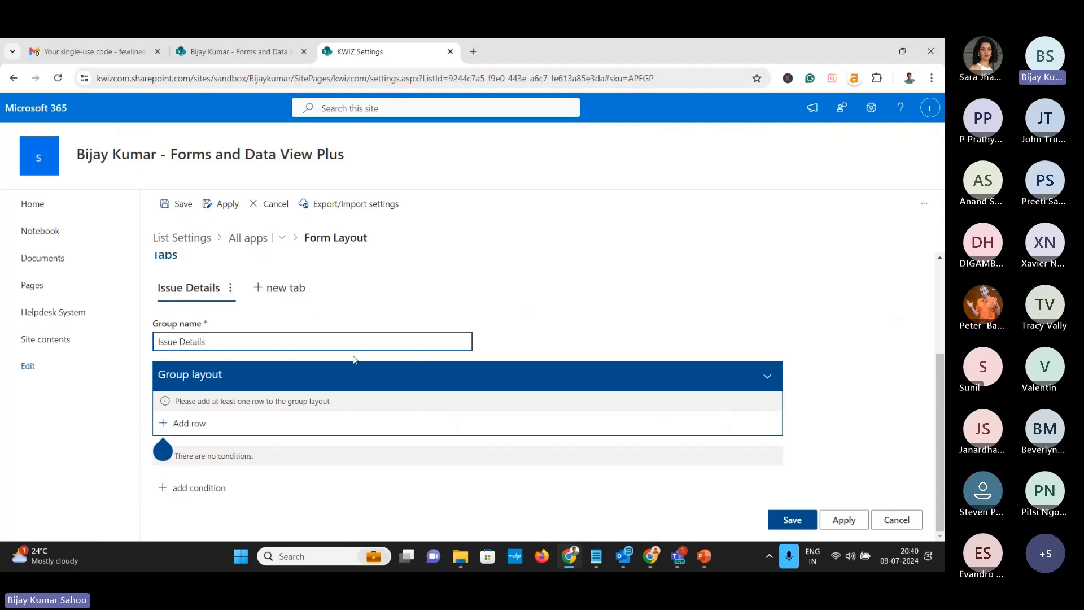
pyautogui.click(196, 427)
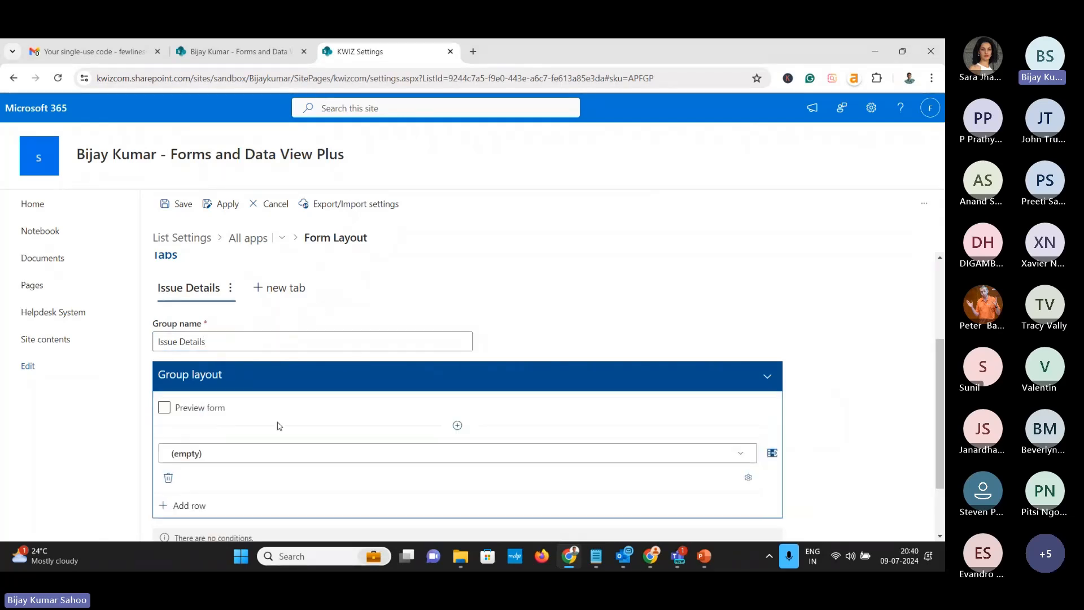
pyautogui.scroll(-2, 279, 426)
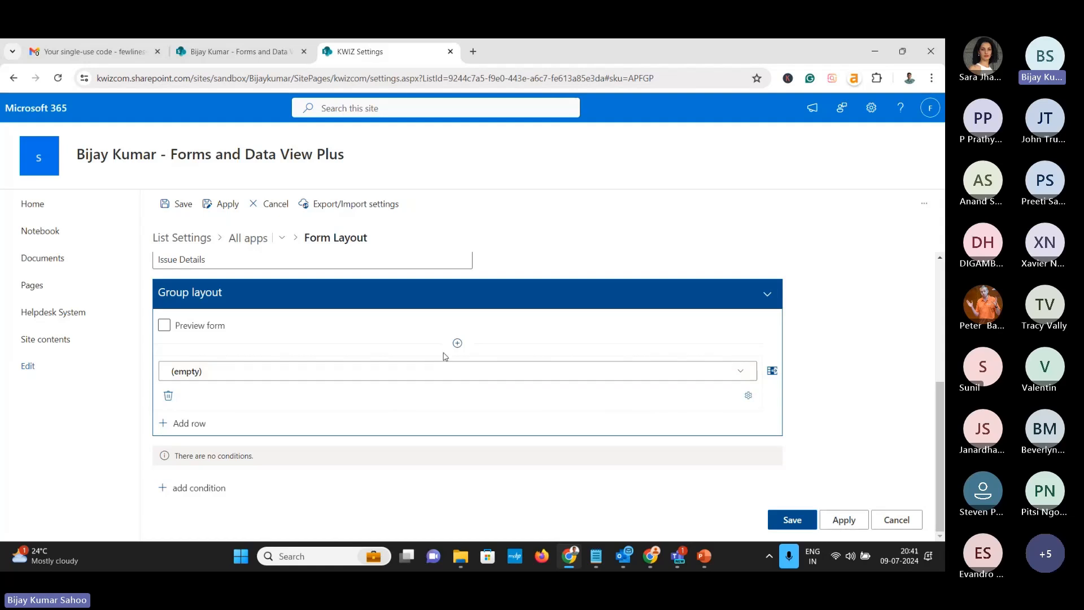
# Set the first Issue Details row to an HTML Elements Text Cell
pyautogui.click(741, 373)
pyautogui.moveTo(771, 398)
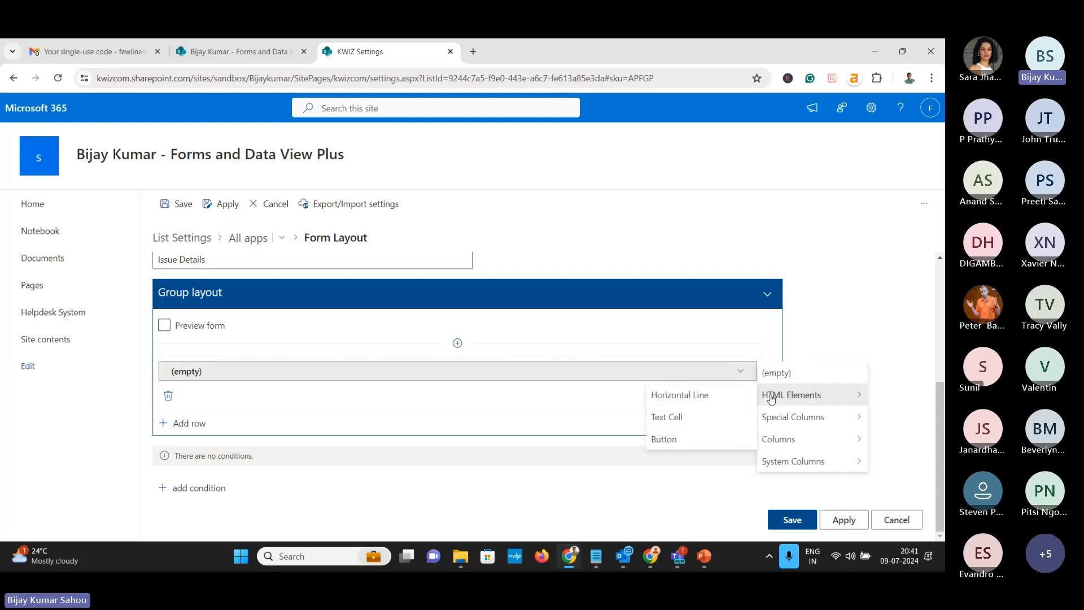
pyautogui.click(687, 419)
# Enter 'Fill the details to submit a helpdesk ticket' in the text cell, in bold
pyautogui.click(746, 372)
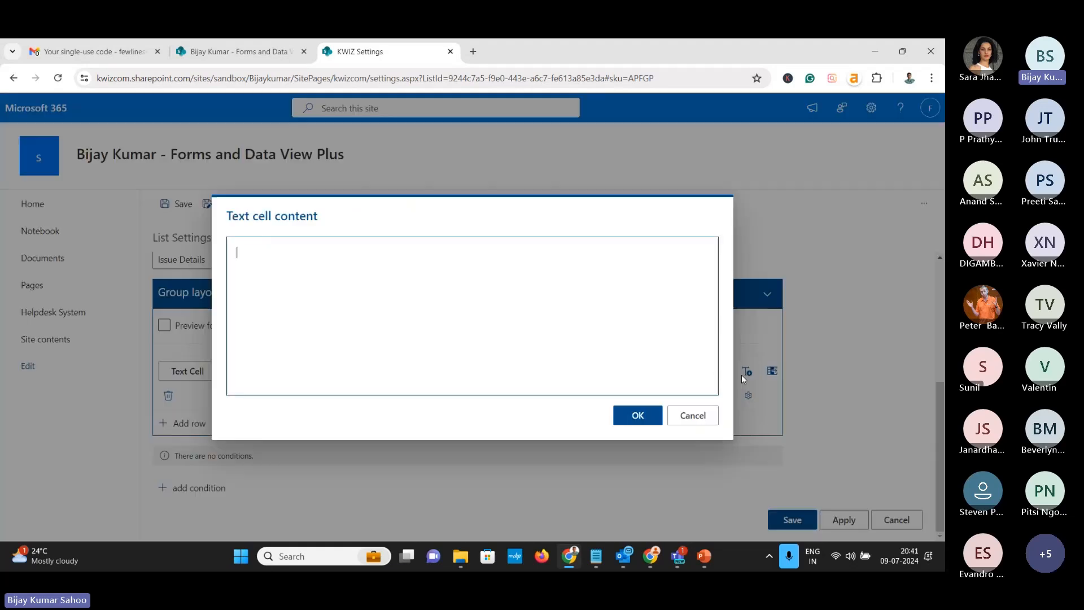
pyautogui.click(392, 290)
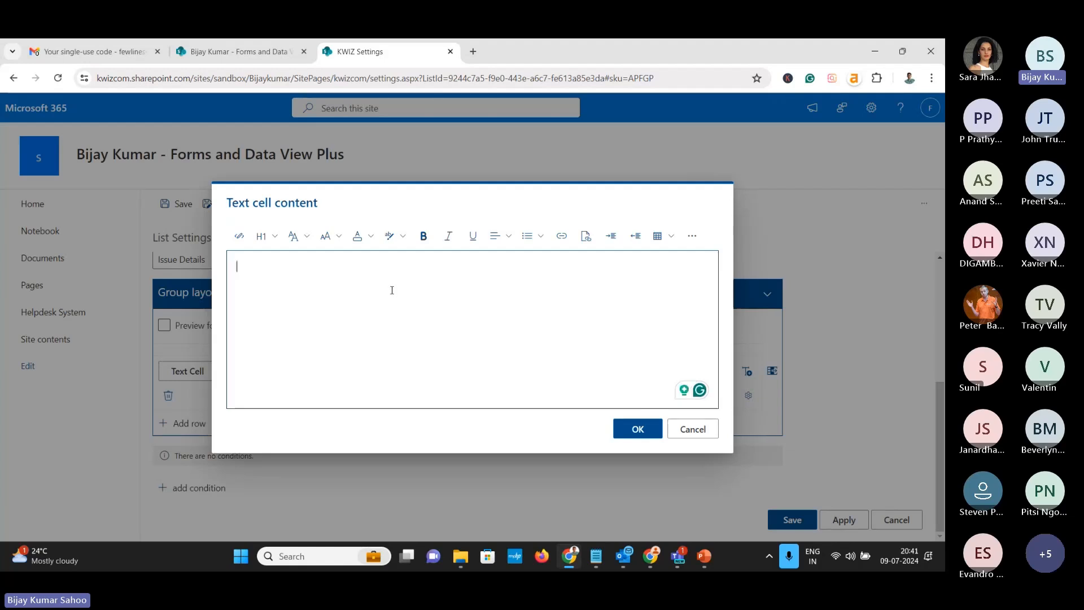
pyautogui.write('Fill')
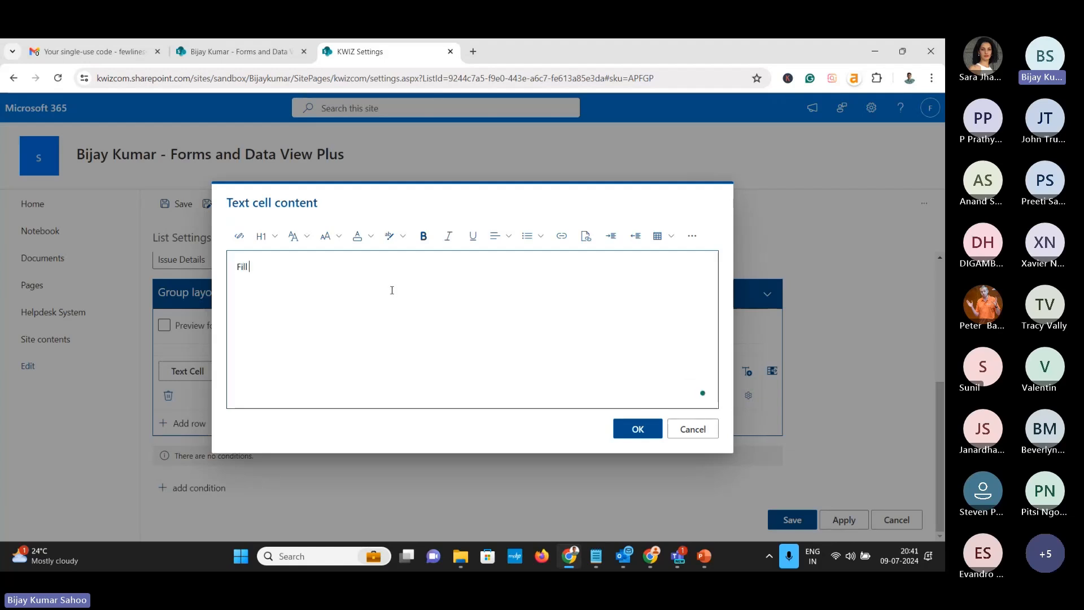
pyautogui.write(' the details to ')
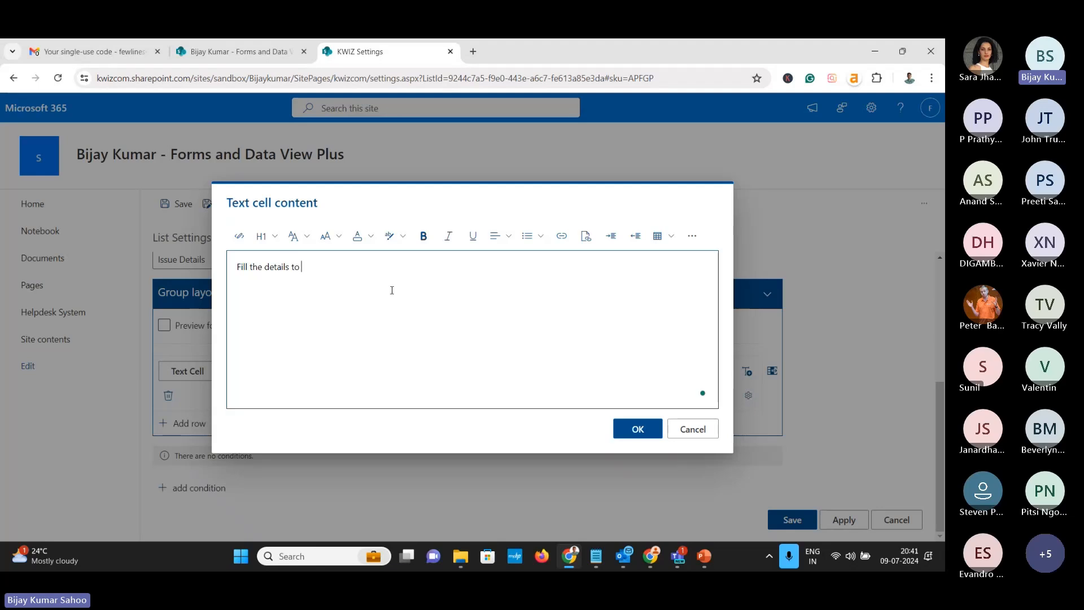
pyautogui.write('submit a help')
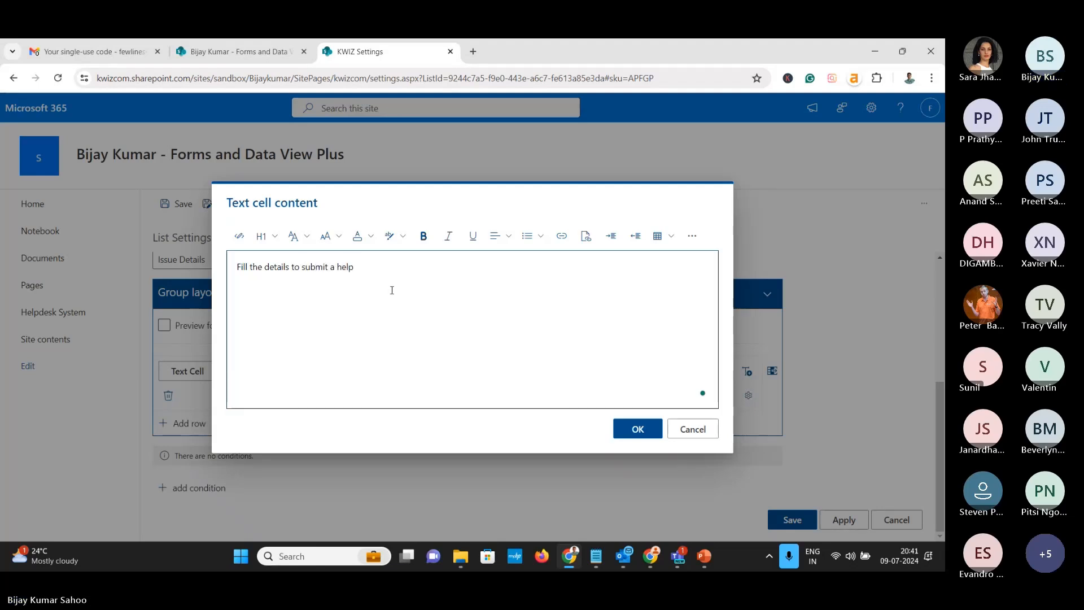
pyautogui.write('desk ticket')
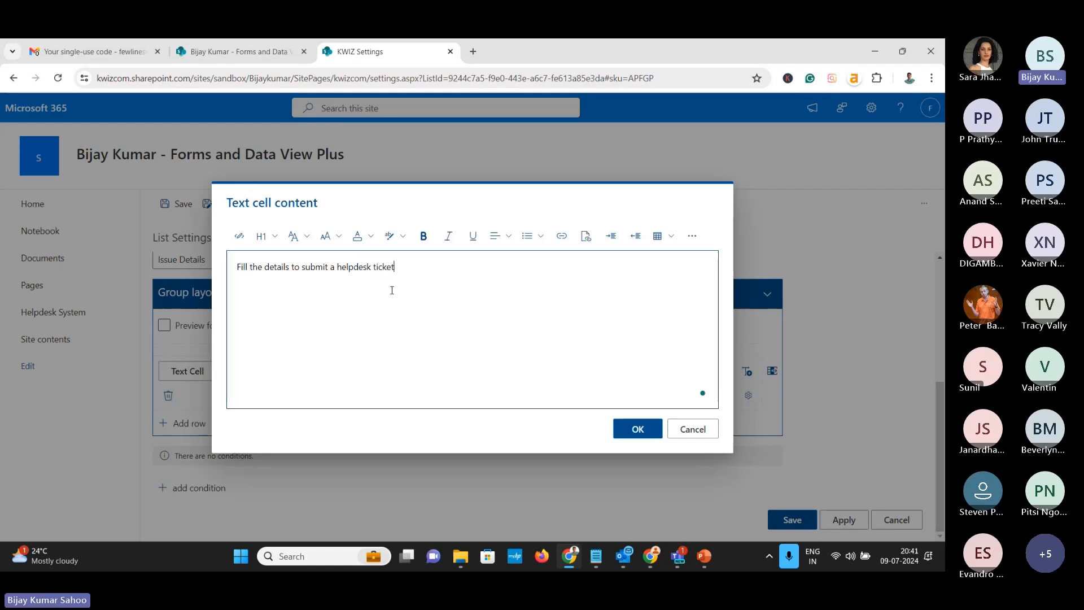
pyautogui.hotkey('ctrl', 'a')
pyautogui.hotkey('ctrl', 'b')
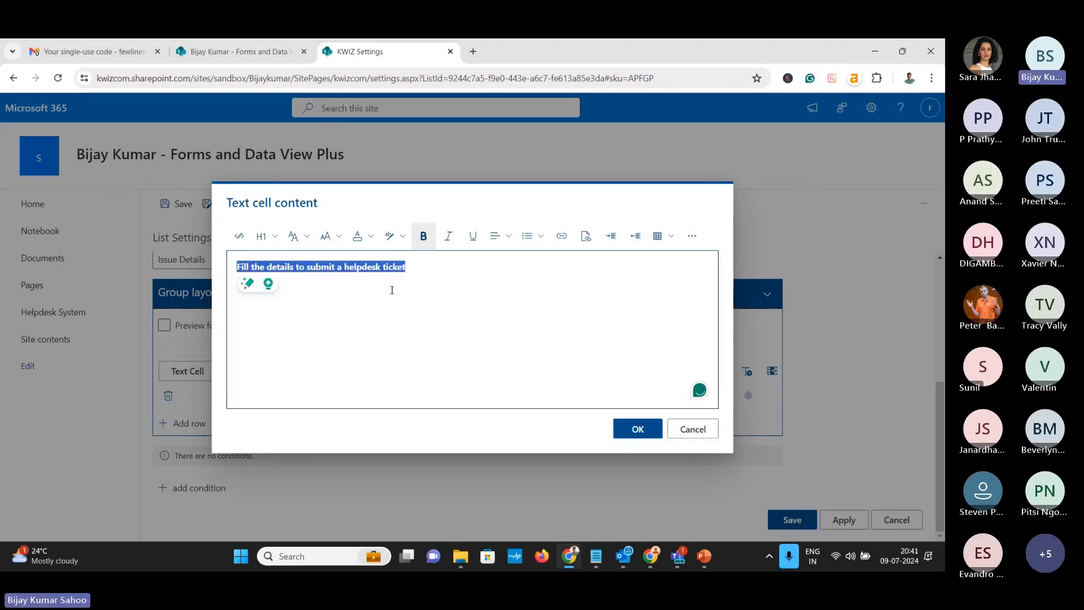
pyautogui.click(637, 429)
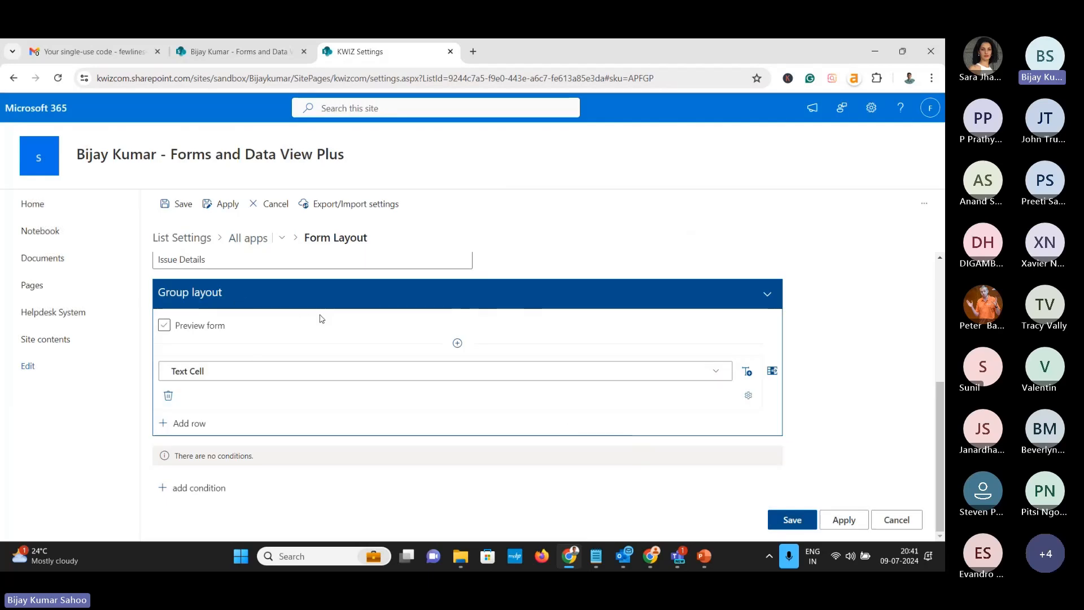
# Add a second row holding Issue Category and split it into three cells
pyautogui.click(189, 423)
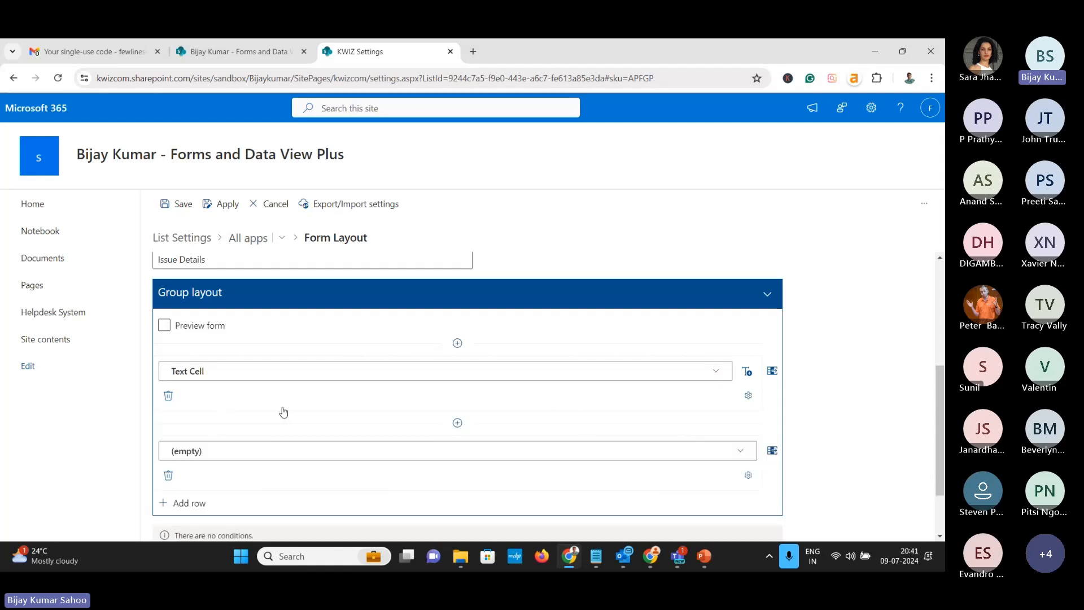
pyautogui.scroll(-2, 284, 412)
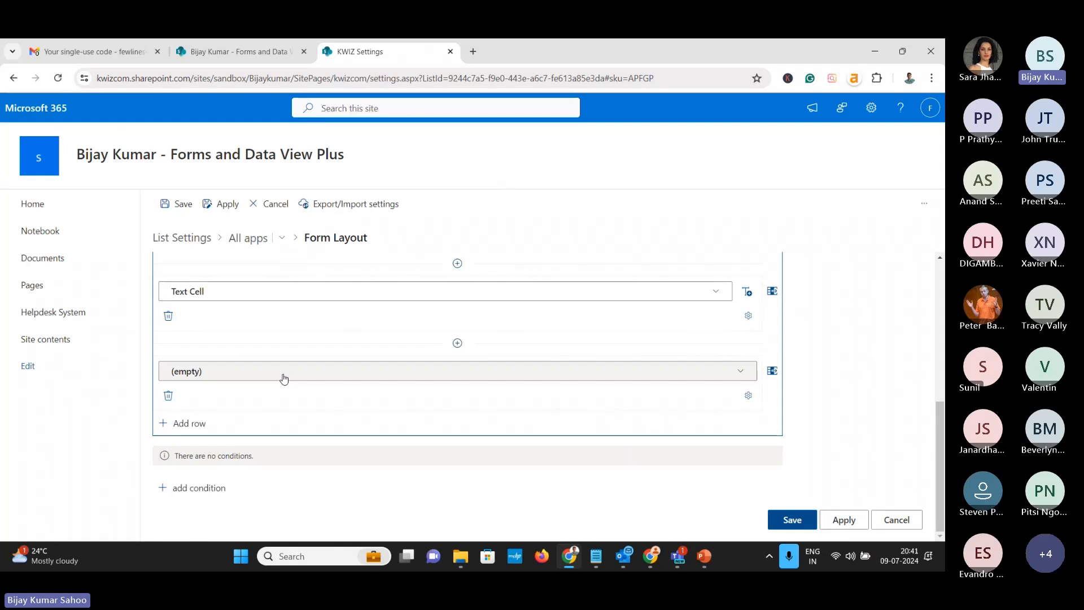
pyautogui.click(741, 376)
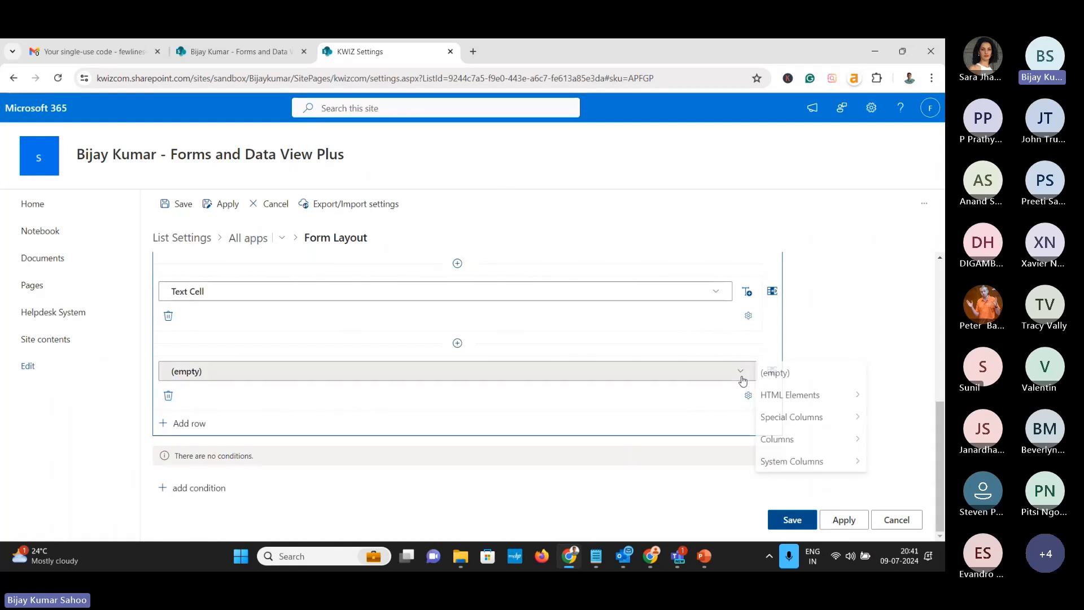
pyautogui.moveTo(775, 440)
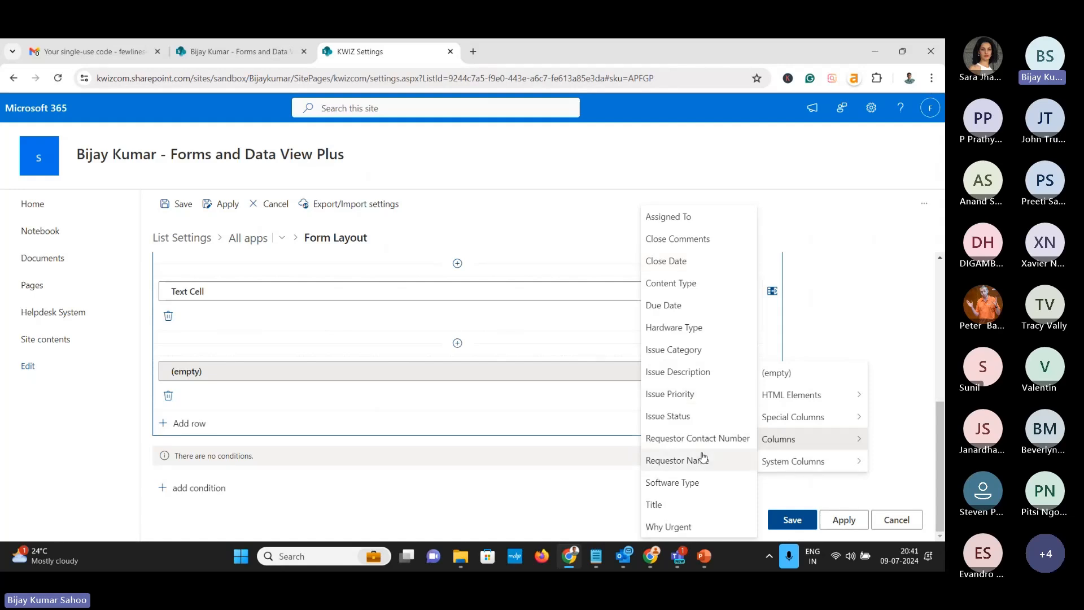
pyautogui.moveTo(797, 469)
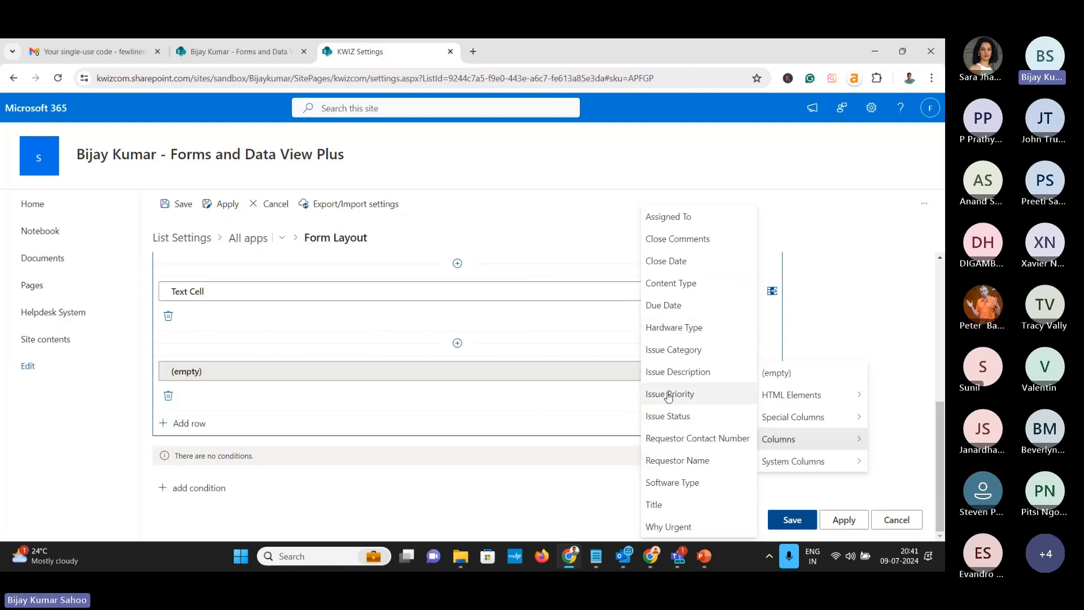
pyautogui.click(673, 350)
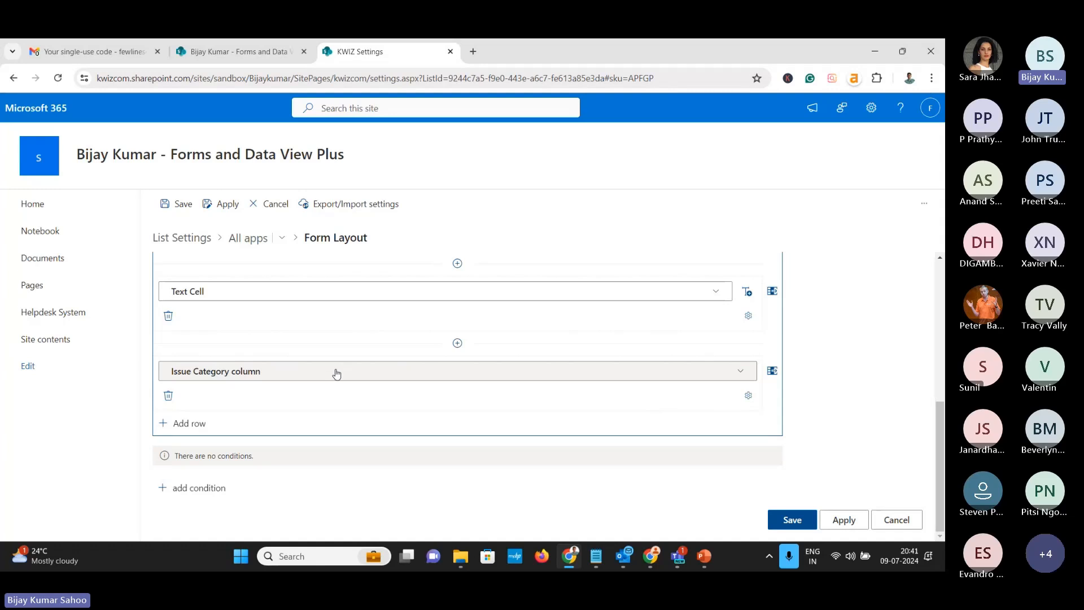
pyautogui.click(772, 371)
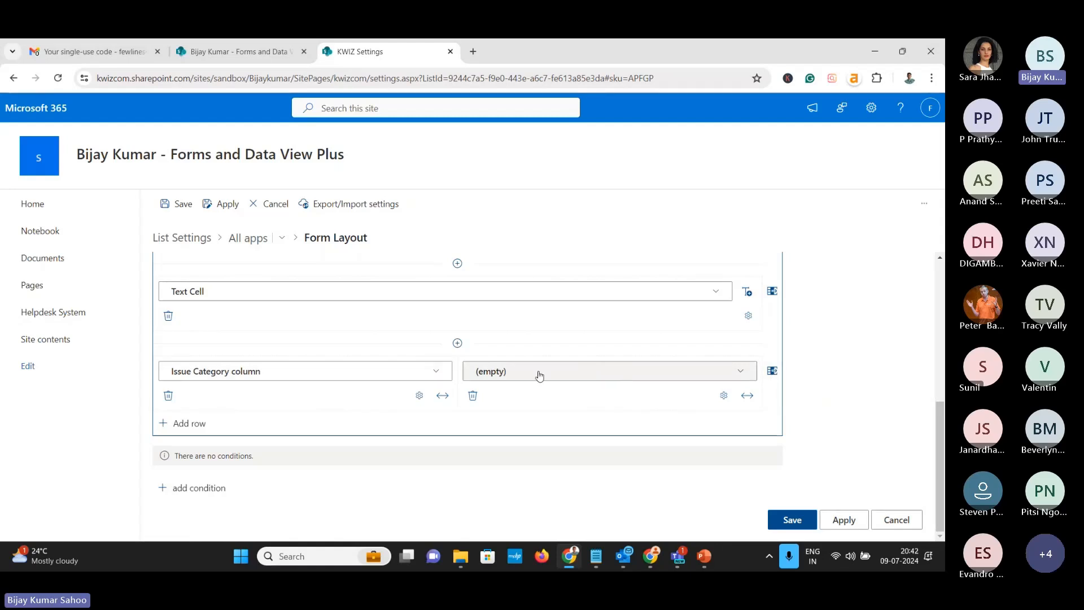
pyautogui.click(772, 370)
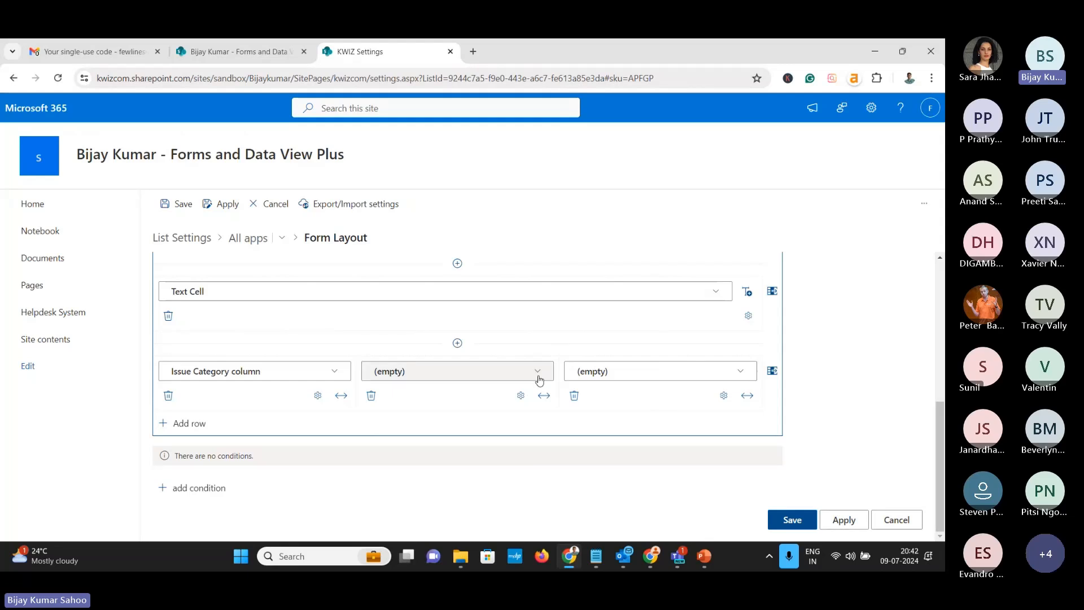
# Fill the row's second and third cells with Hardware Type and Software Type
pyautogui.click(537, 375)
pyautogui.moveTo(567, 420)
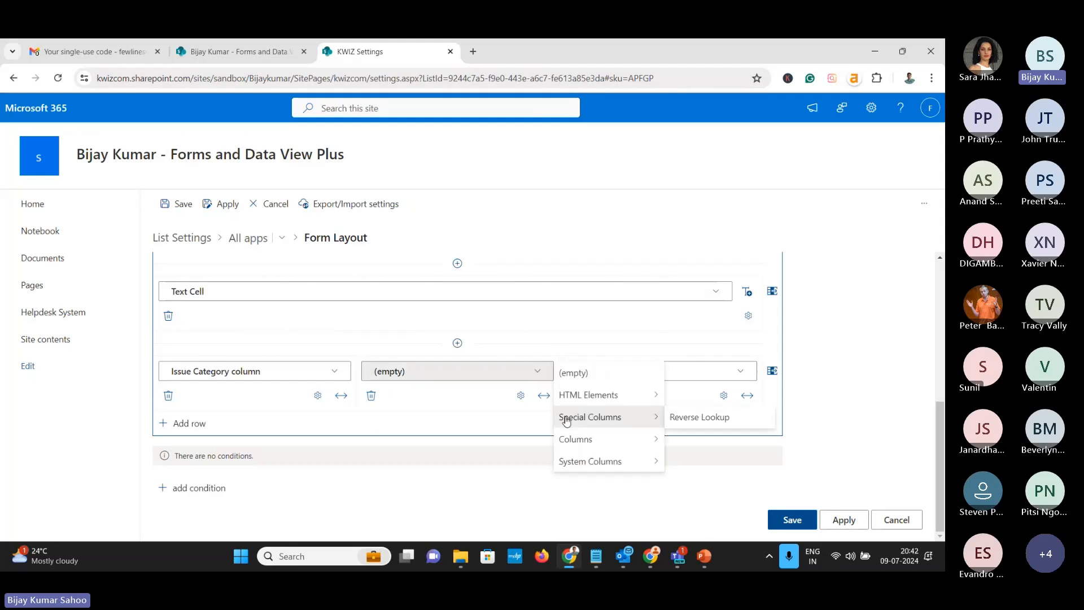
pyautogui.moveTo(571, 440)
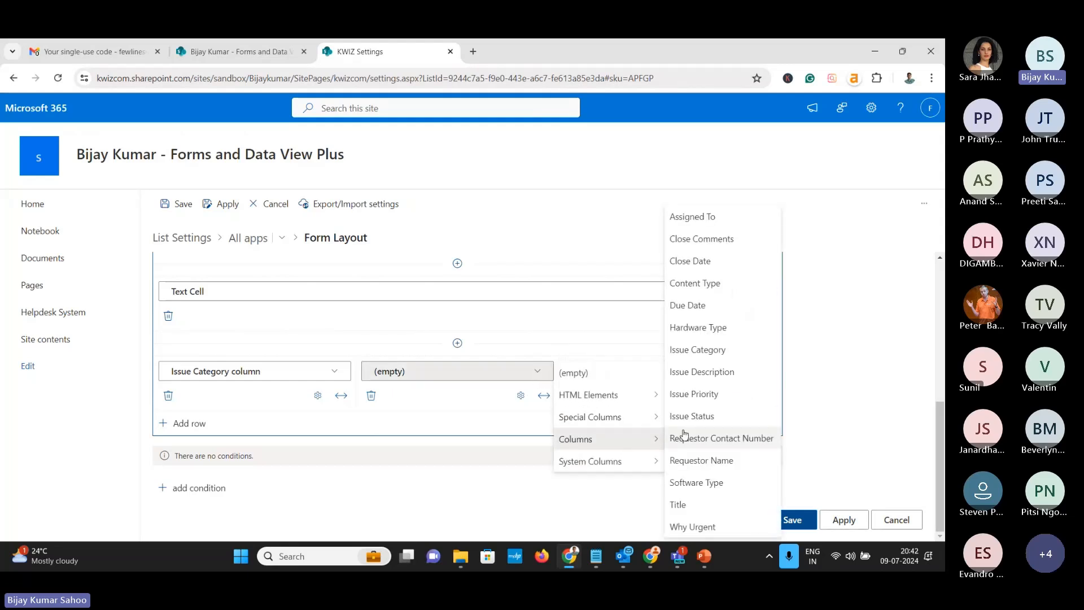
pyautogui.click(694, 331)
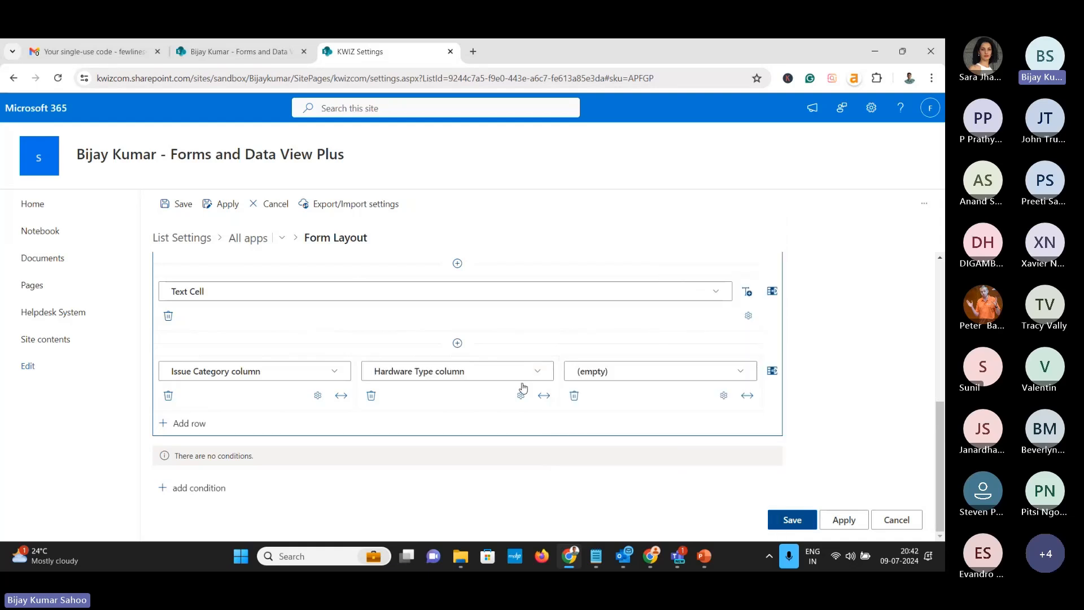
pyautogui.click(740, 373)
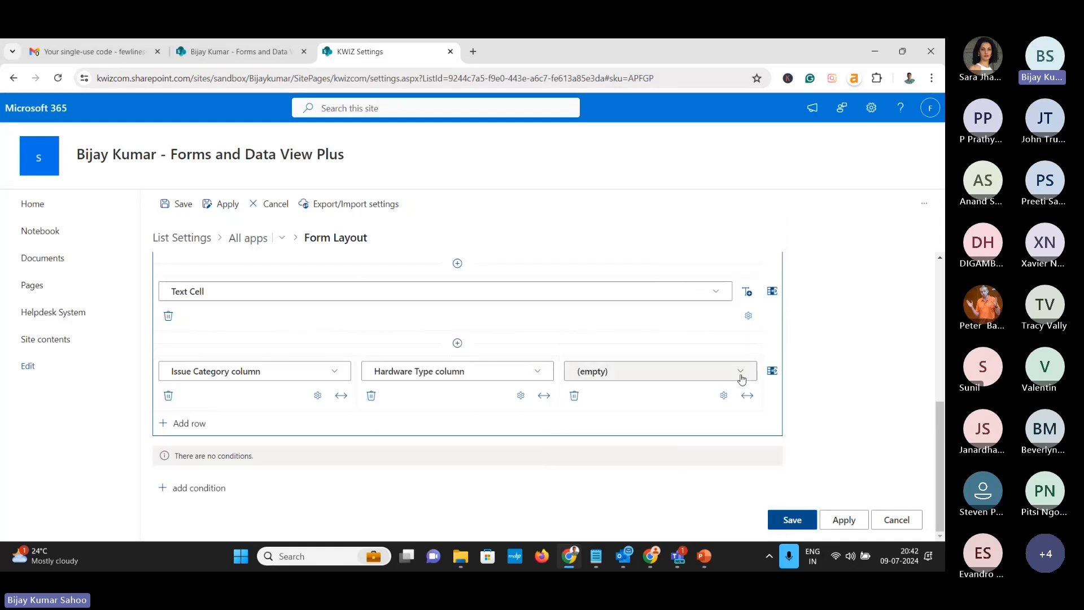
pyautogui.moveTo(779, 427)
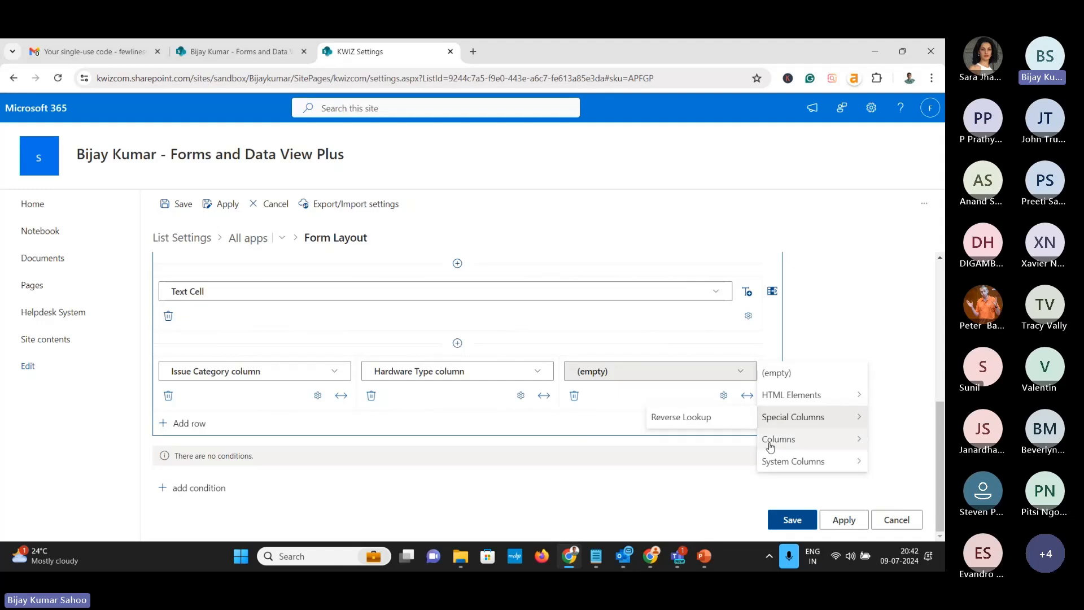
pyautogui.click(687, 483)
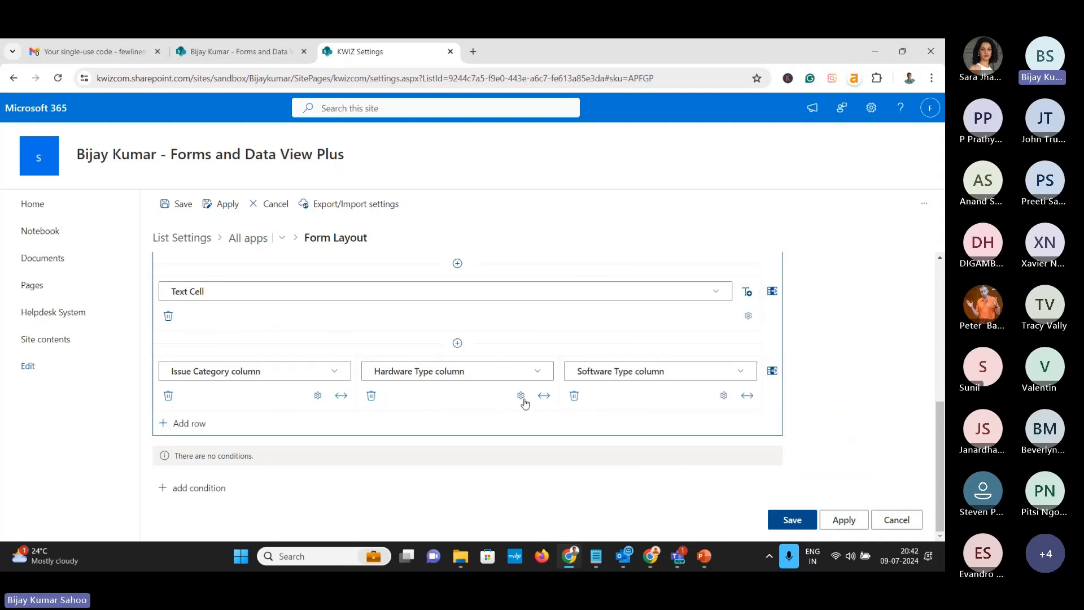
# Scroll through the Helpdesk System list's columns, then return to the KWIZ Settings tab
pyautogui.click(240, 51)
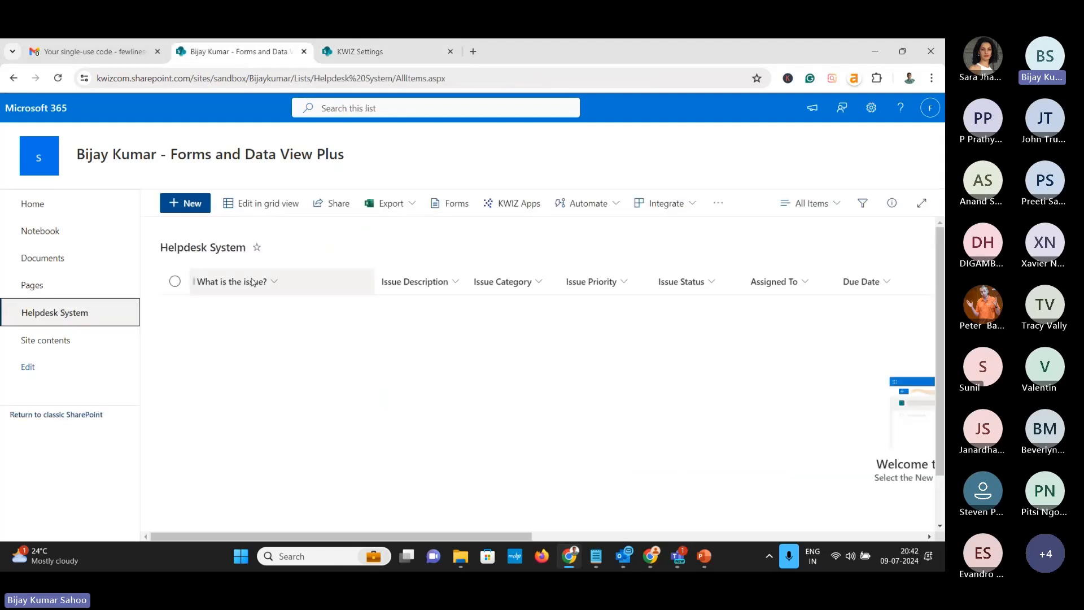
pyautogui.moveTo(432, 537); pyautogui.dragTo(495, 538)
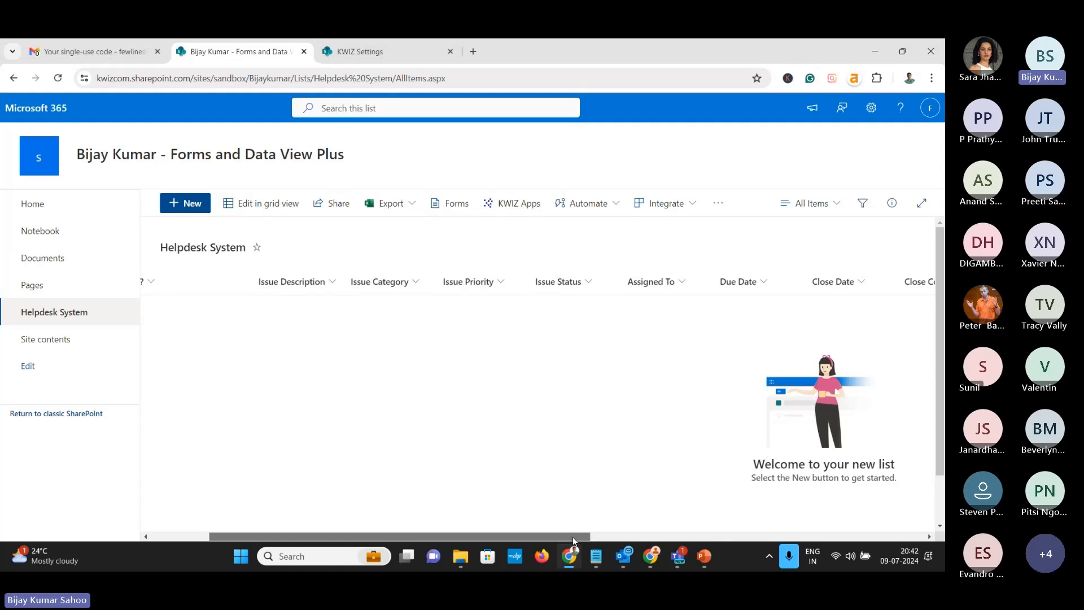
pyautogui.moveTo(578, 538); pyautogui.dragTo(768, 541)
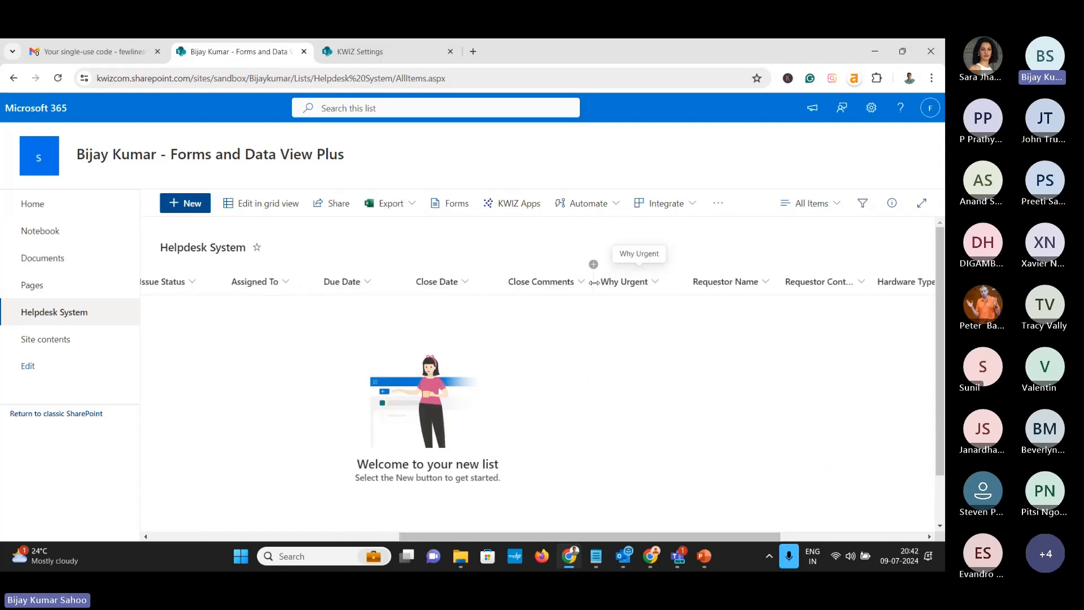
pyautogui.hscroll(5, 664, 516)
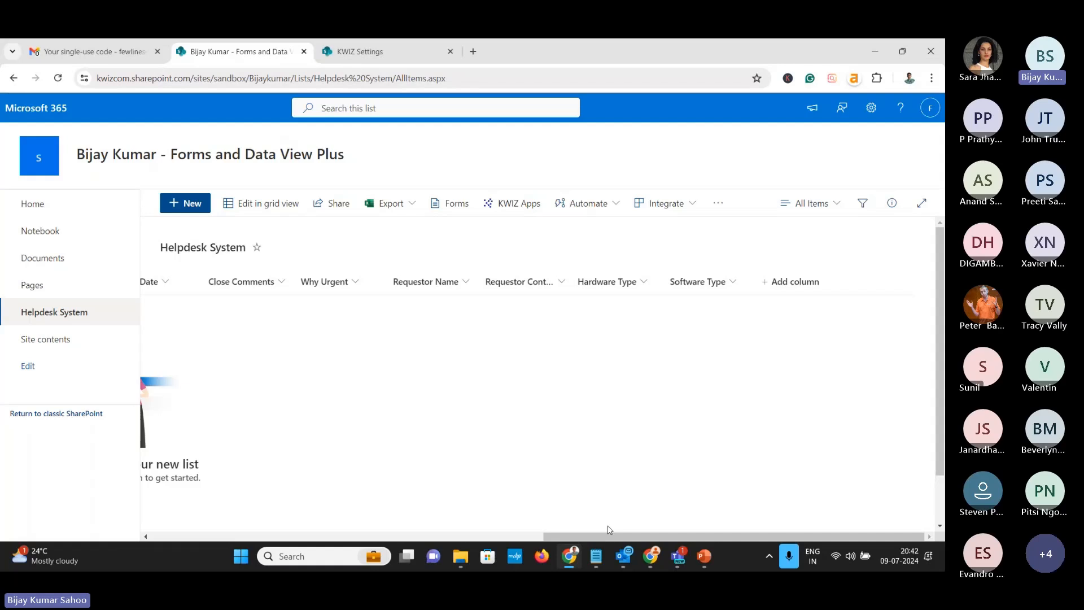
pyautogui.click(372, 51)
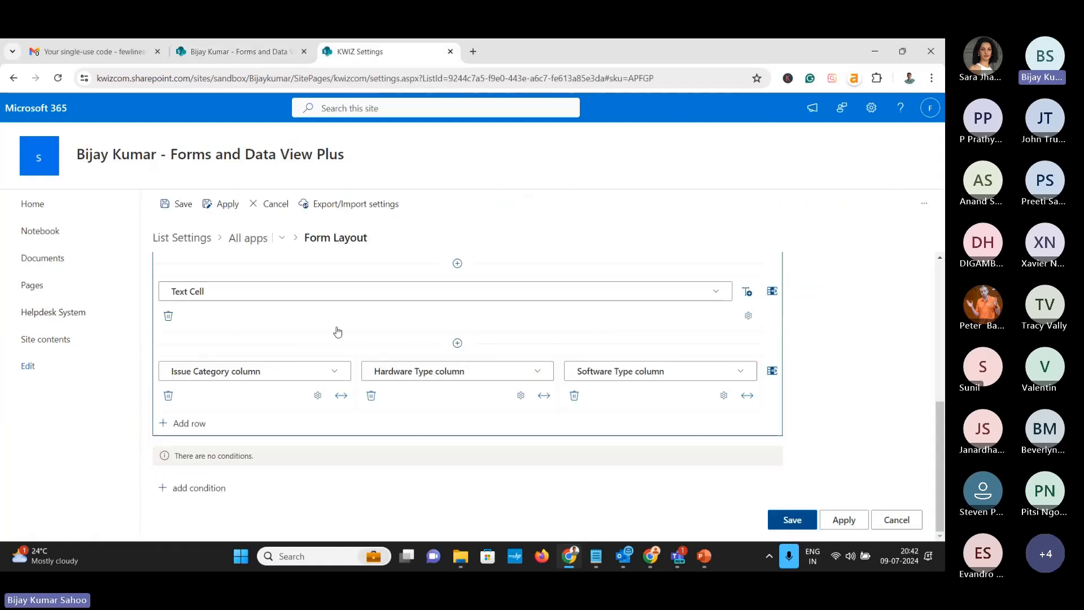
# Add a row pairing the Title column with Issue Description
pyautogui.click(189, 423)
pyautogui.scroll(-2, 254, 426)
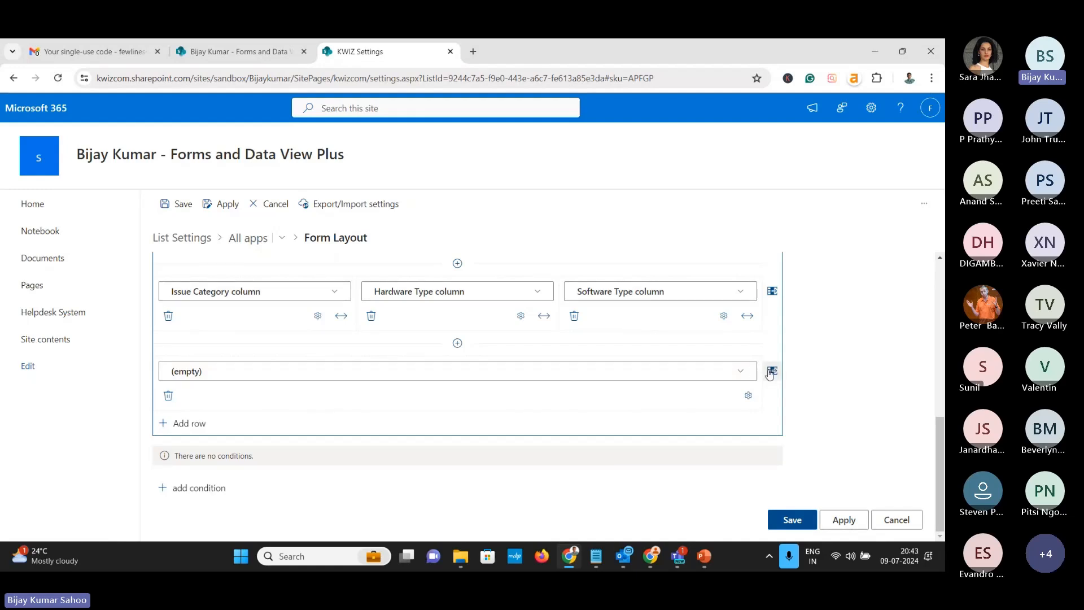
pyautogui.click(741, 375)
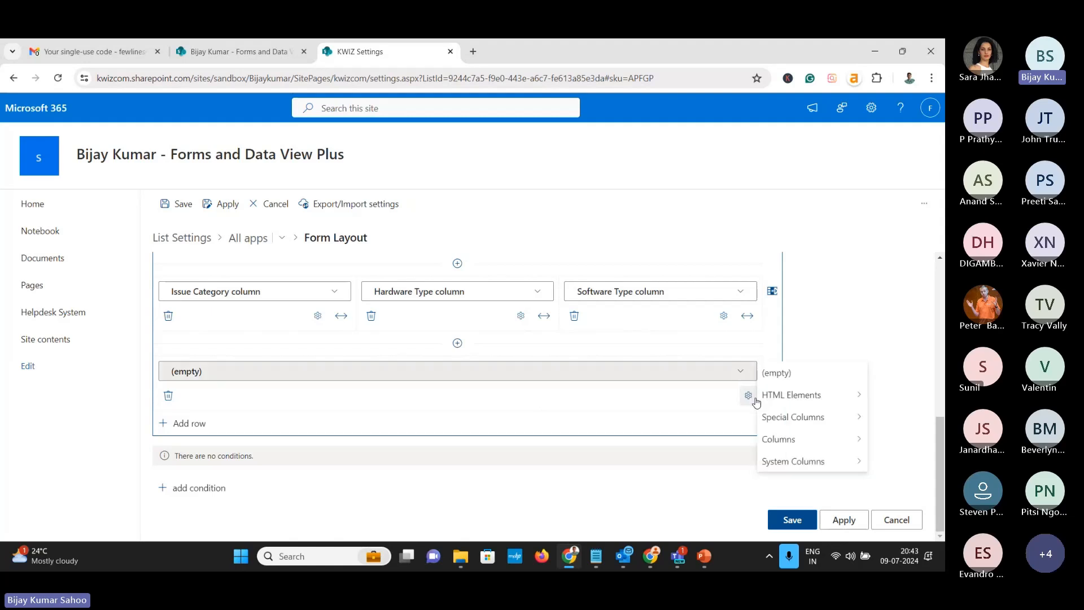
pyautogui.moveTo(779, 439)
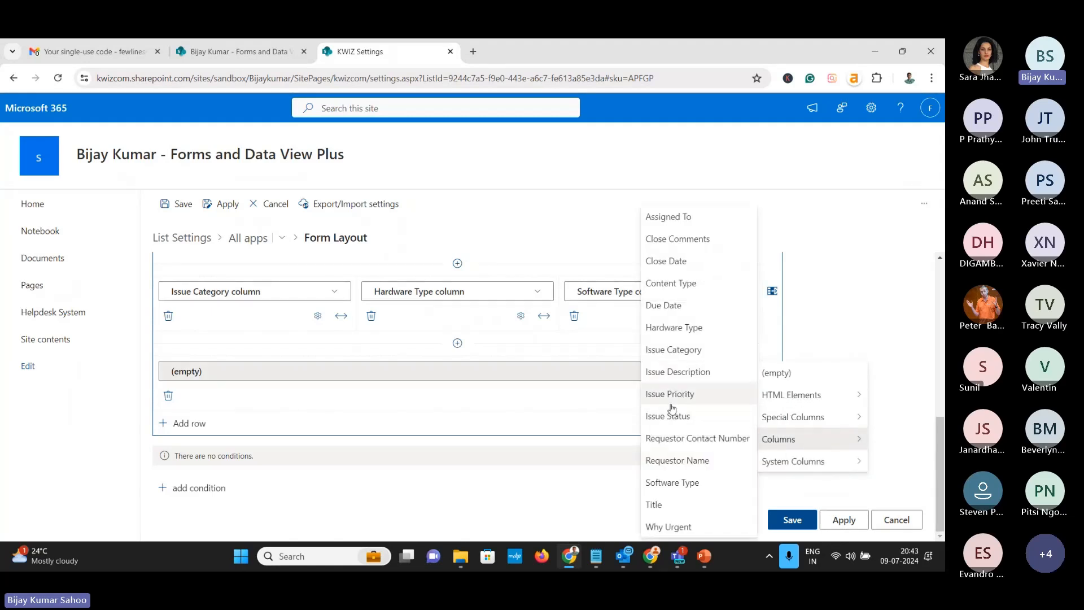
pyautogui.click(665, 507)
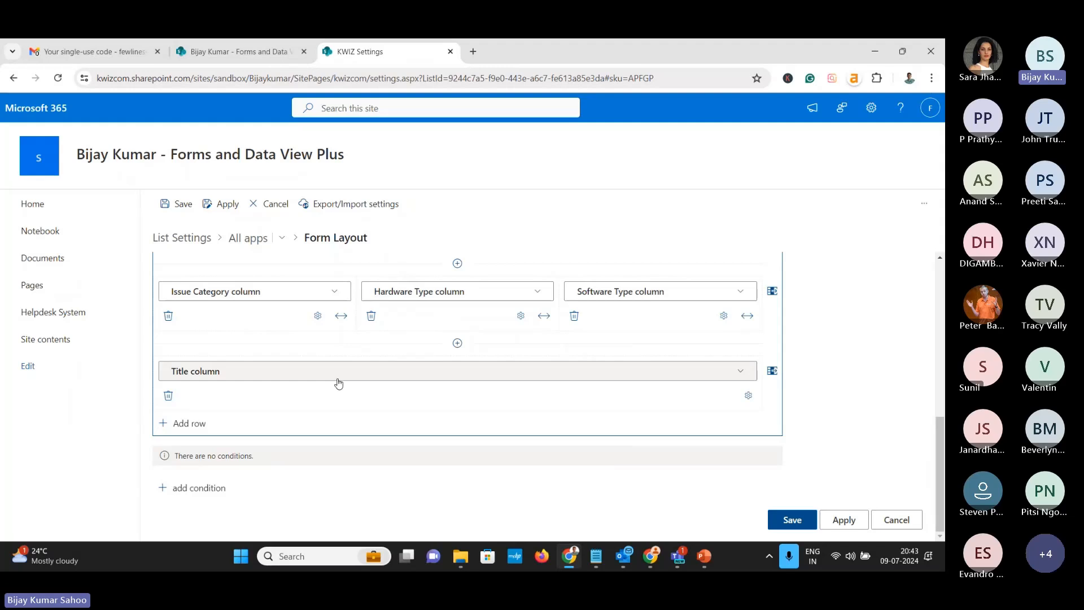
pyautogui.click(773, 375)
pyautogui.click(741, 373)
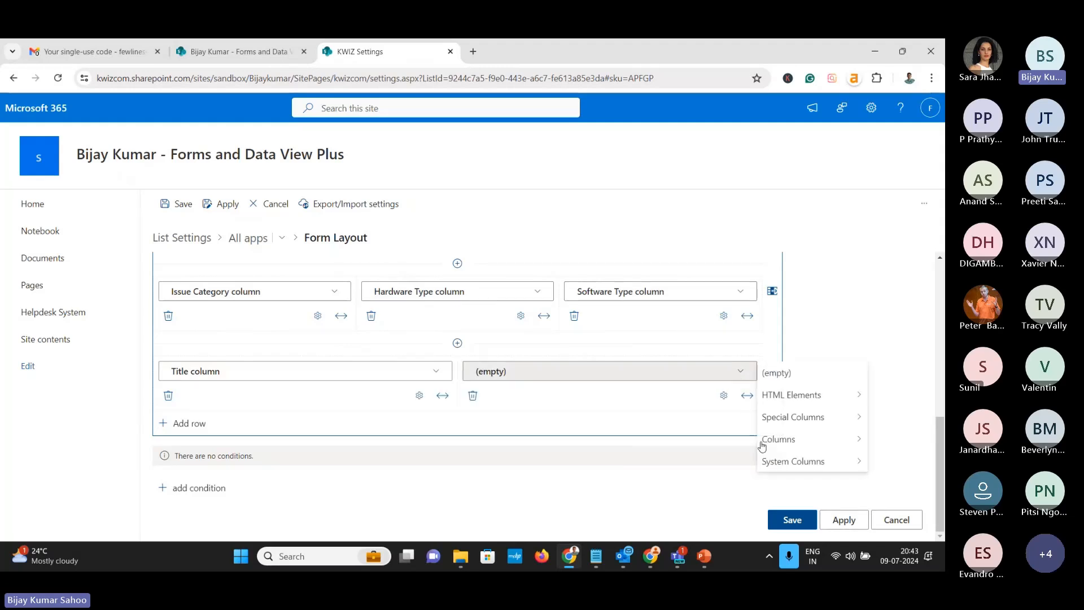
pyautogui.moveTo(781, 443)
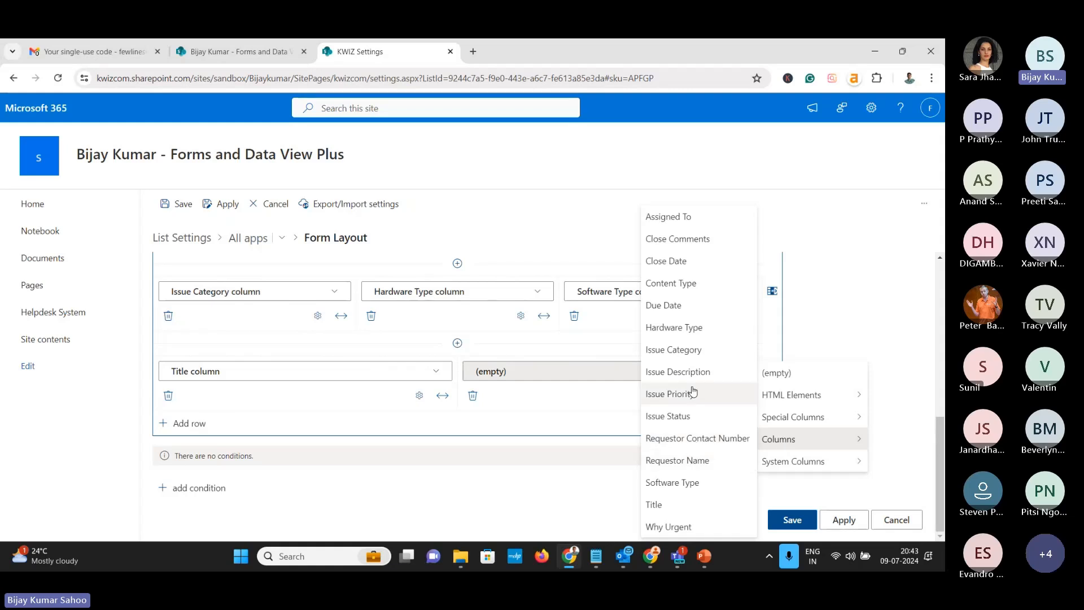
pyautogui.click(696, 371)
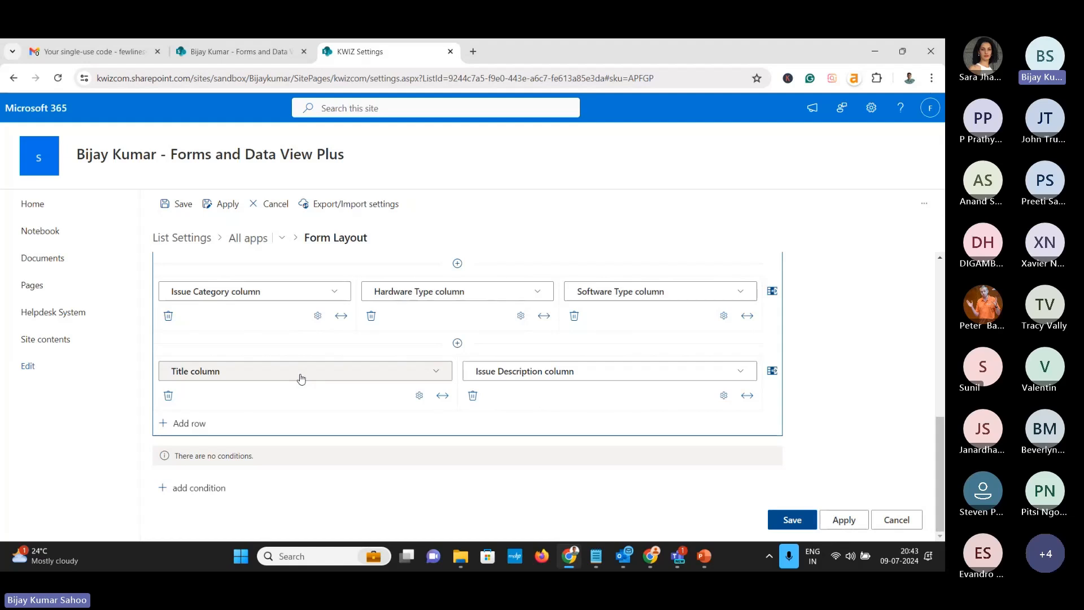
# Add another two-cell row with Issue Priority on the left and Why Urgent on the right
pyautogui.click(181, 424)
pyautogui.scroll(-1, 460, 398)
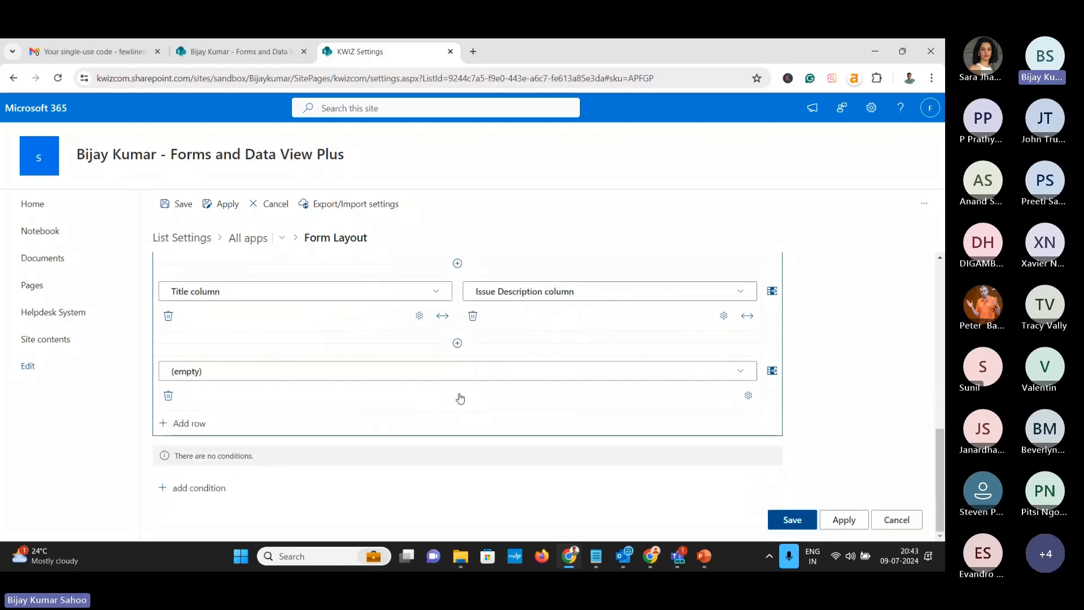
pyautogui.click(772, 371)
pyautogui.click(436, 371)
pyautogui.moveTo(475, 440)
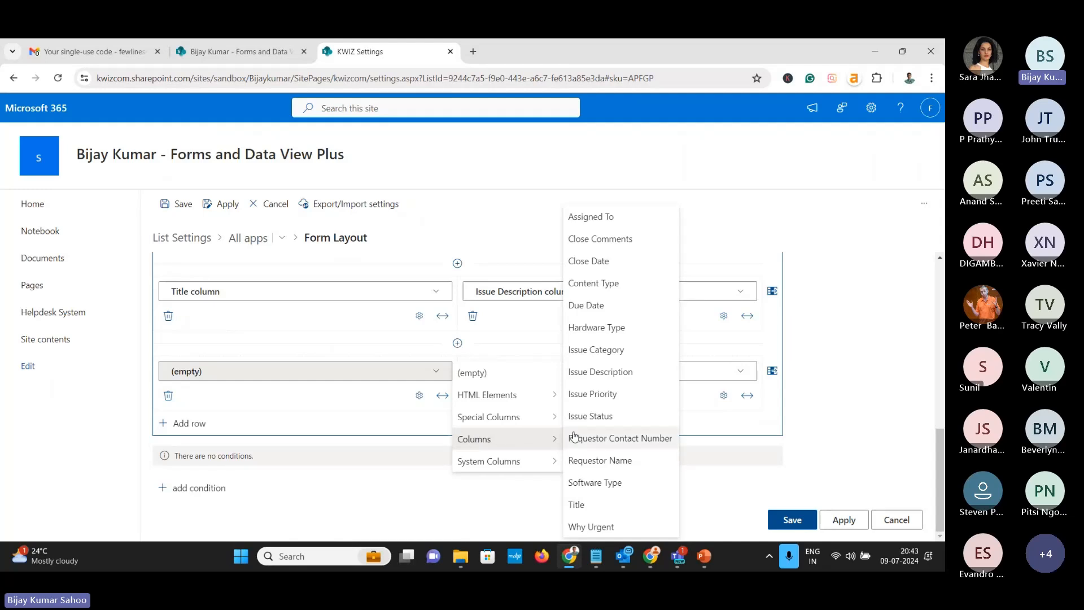
pyautogui.click(593, 394)
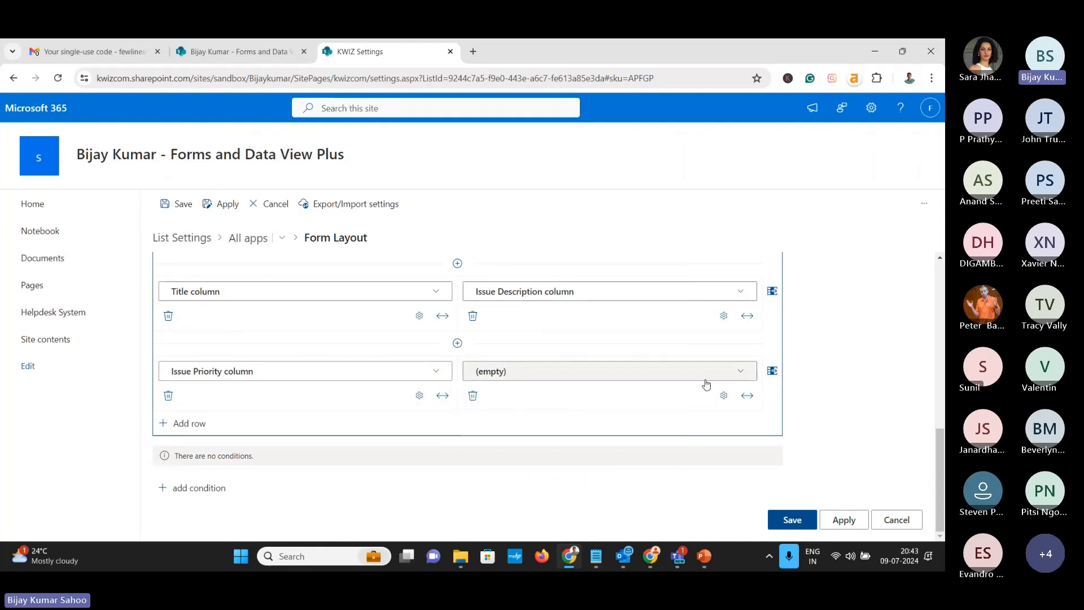
pyautogui.click(741, 377)
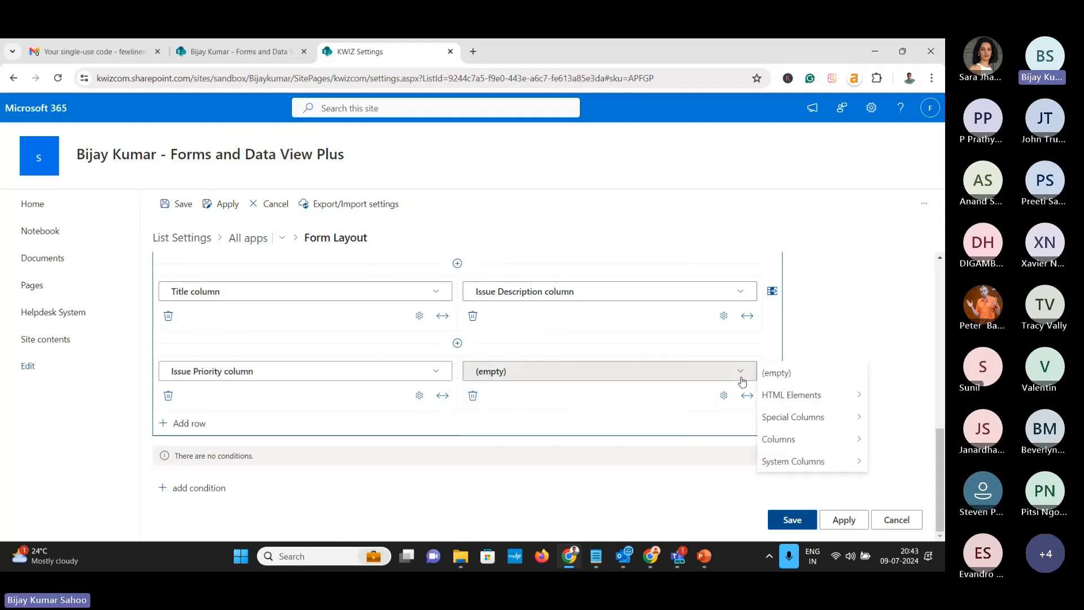
pyautogui.moveTo(773, 440)
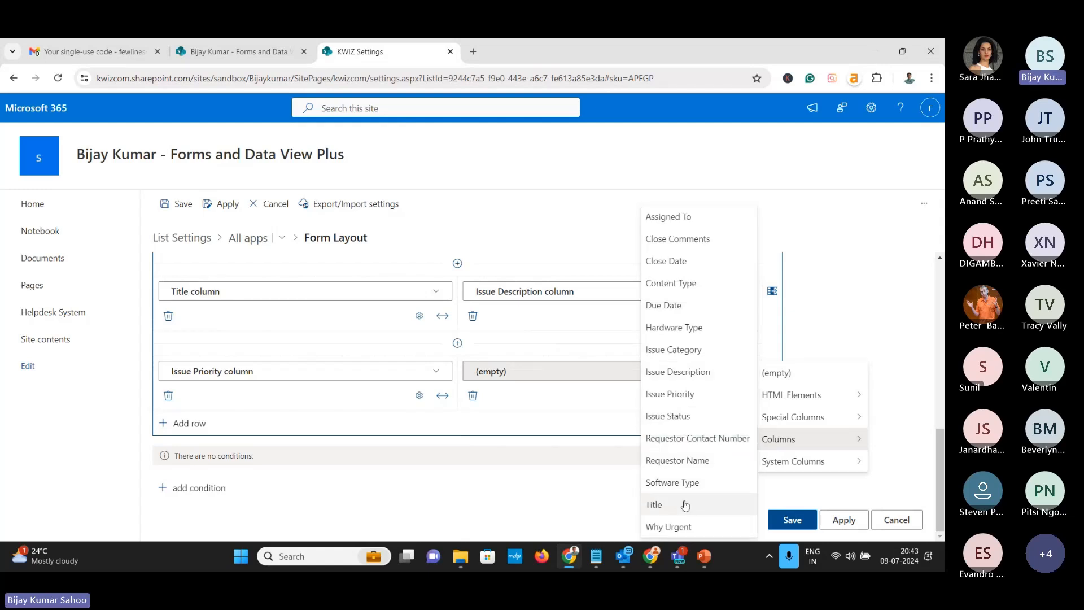
pyautogui.click(683, 527)
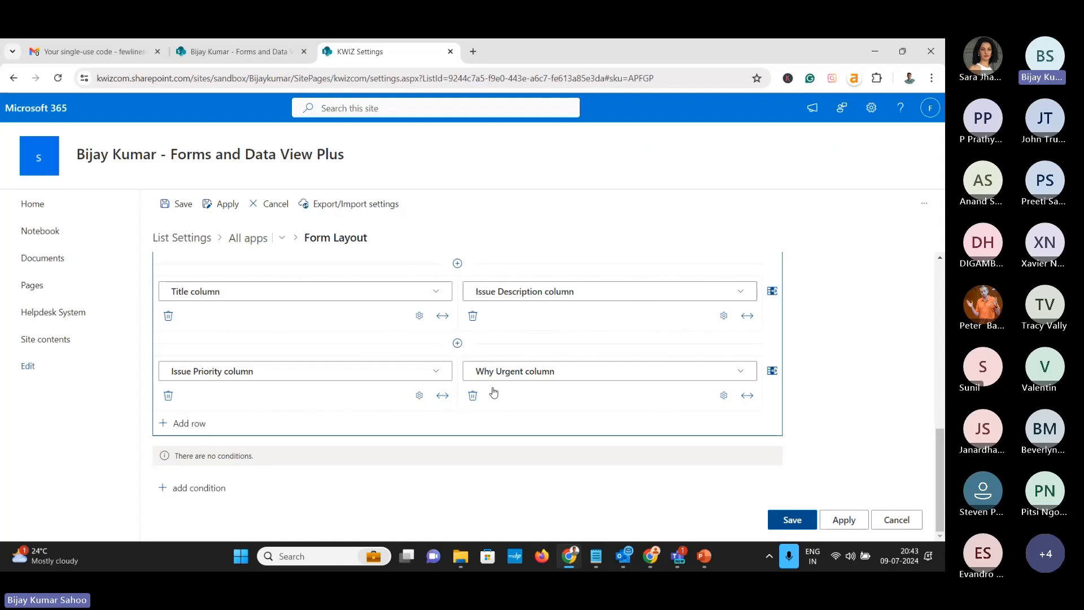
pyautogui.scroll(5, 494, 392)
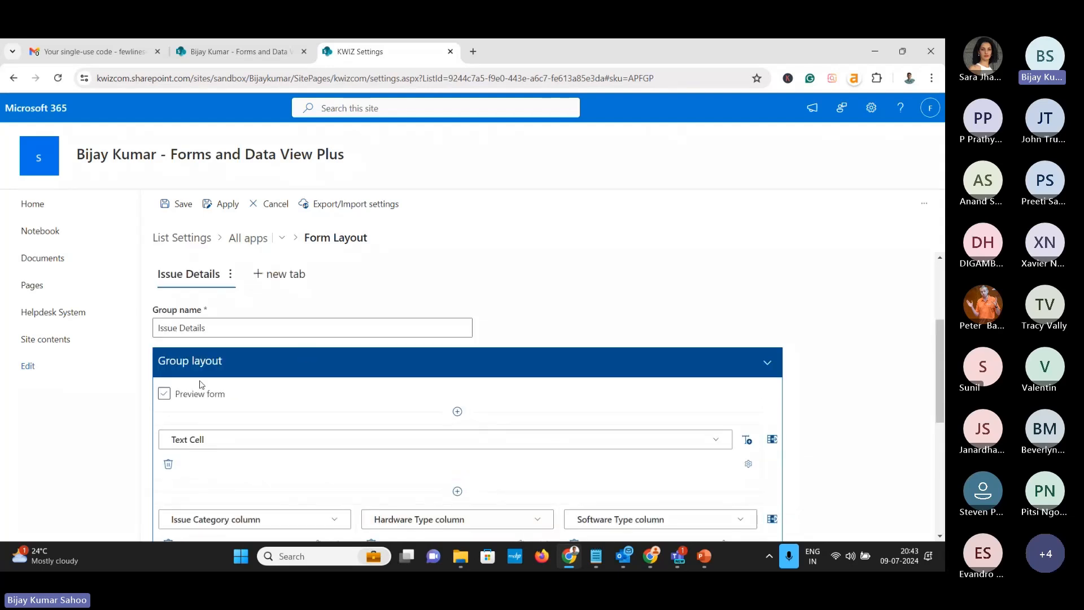
# Preview the Issue Details form layout, then turn the preview off
pyautogui.click(165, 393)
pyautogui.scroll(-3, 404, 373)
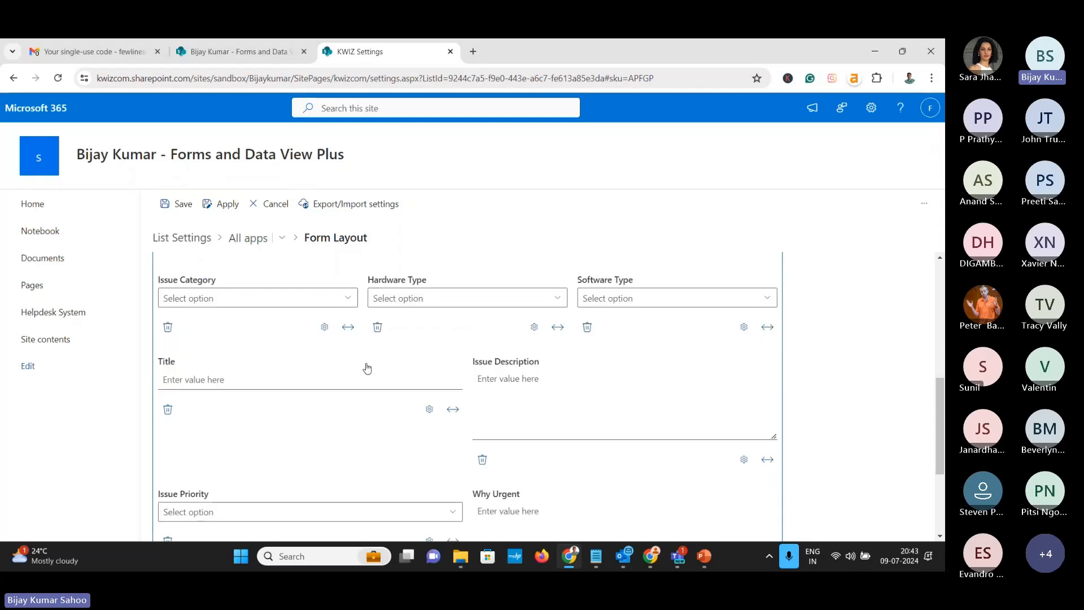
pyautogui.scroll(-2, 314, 380)
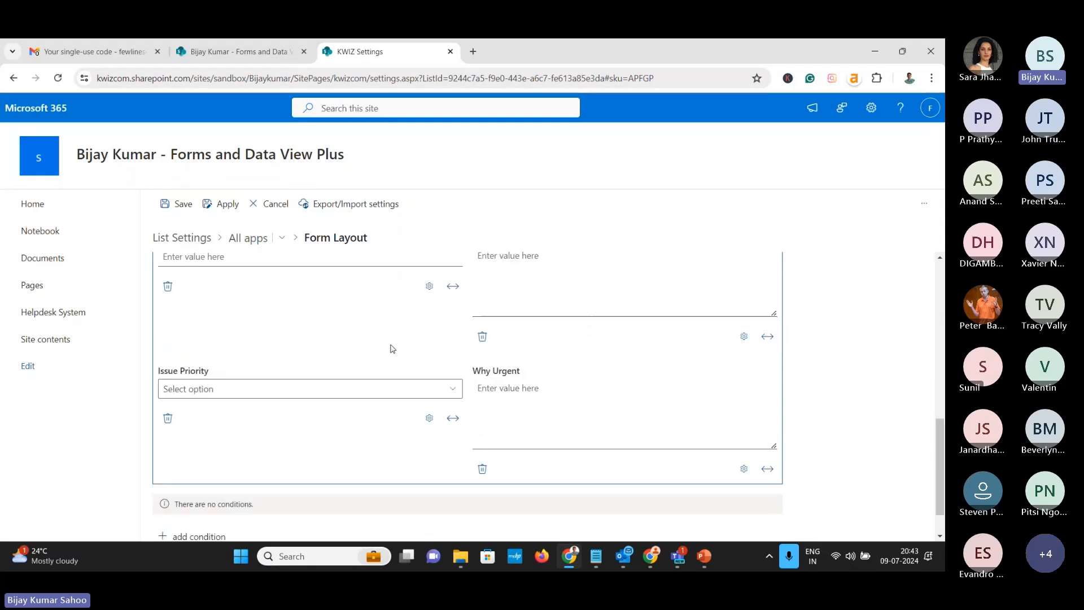
pyautogui.scroll(5, 393, 347)
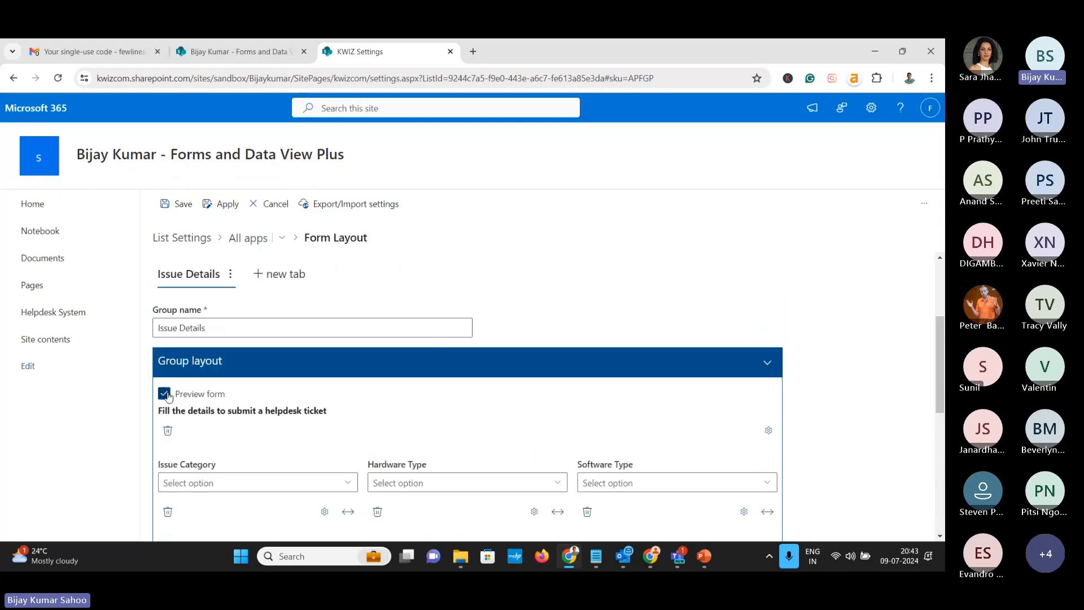
pyautogui.click(166, 395)
# Save the form layout settings and switch to the Helpdesk System list page
pyautogui.scroll(-5, 841, 328)
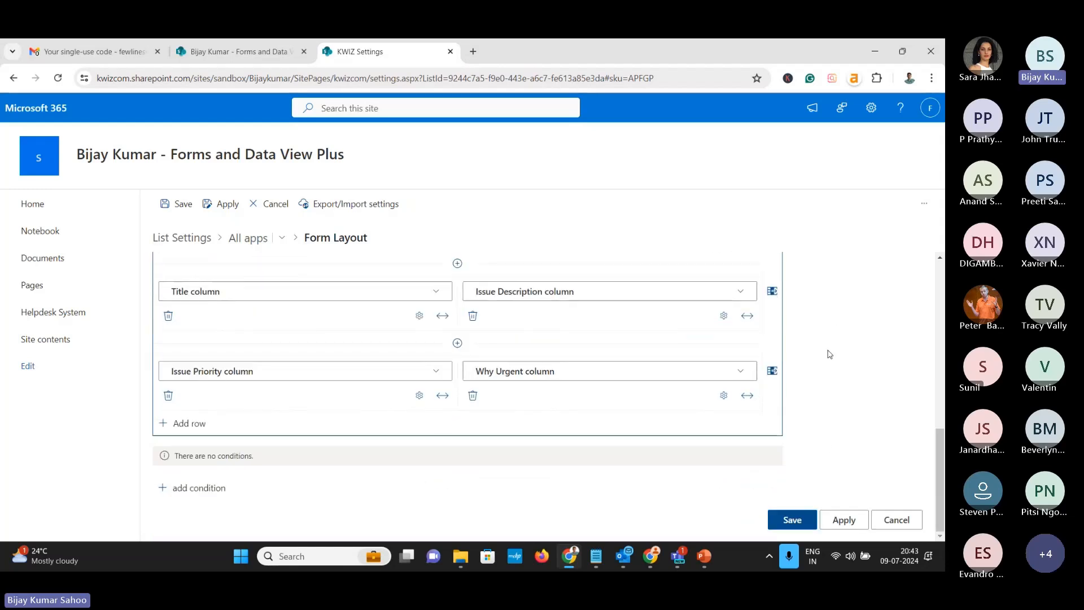
pyautogui.click(843, 520)
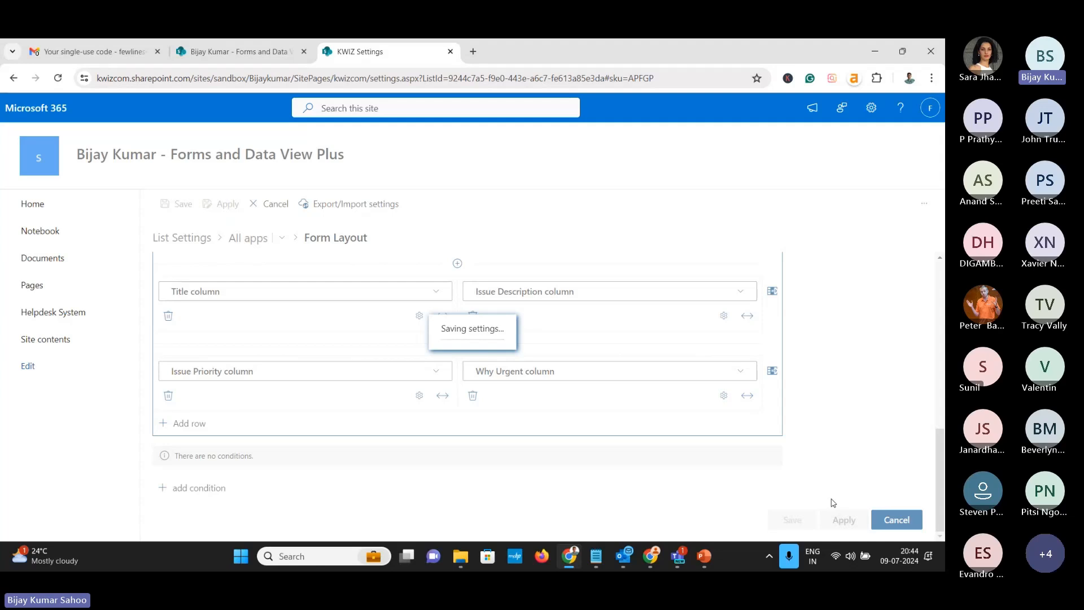
pyautogui.scroll(3, 584, 414)
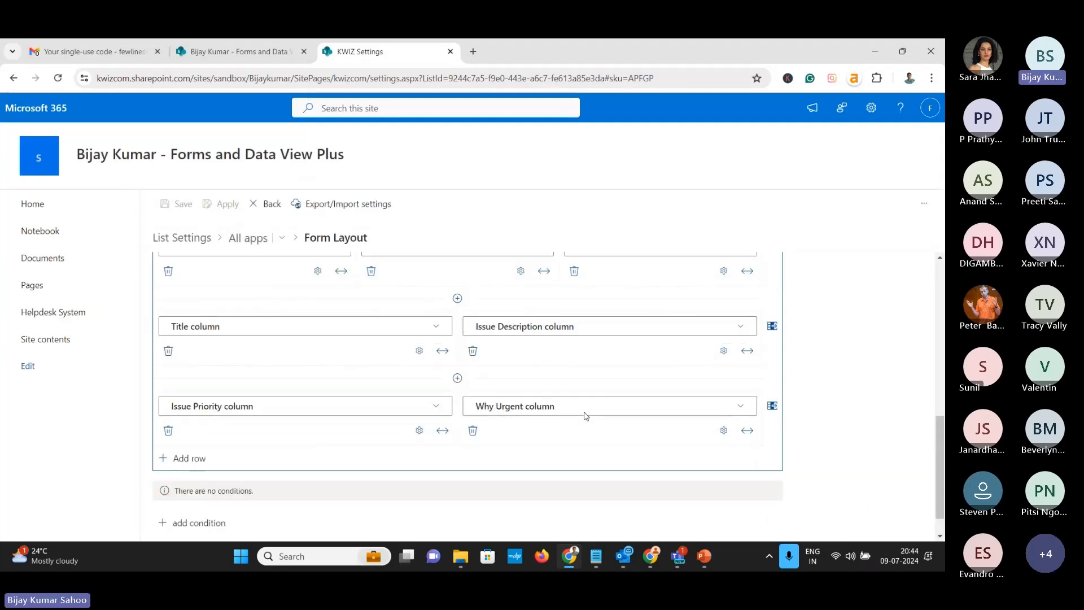
pyautogui.click(238, 57)
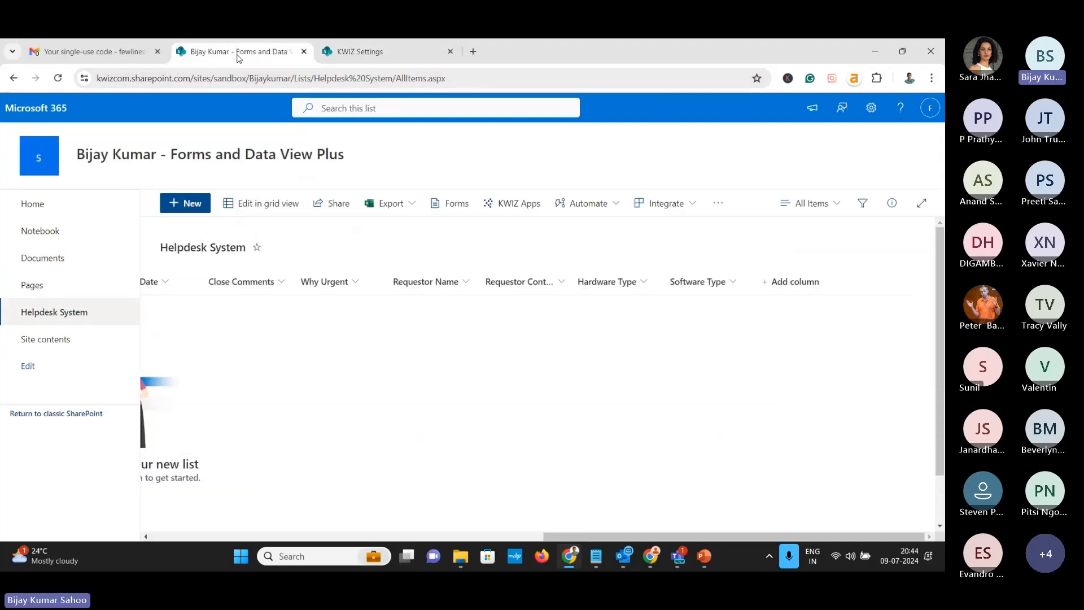
# Refresh the list, check the new-item form's Issue Details fields, cancel, and return to KWIZ Settings
pyautogui.click(58, 79)
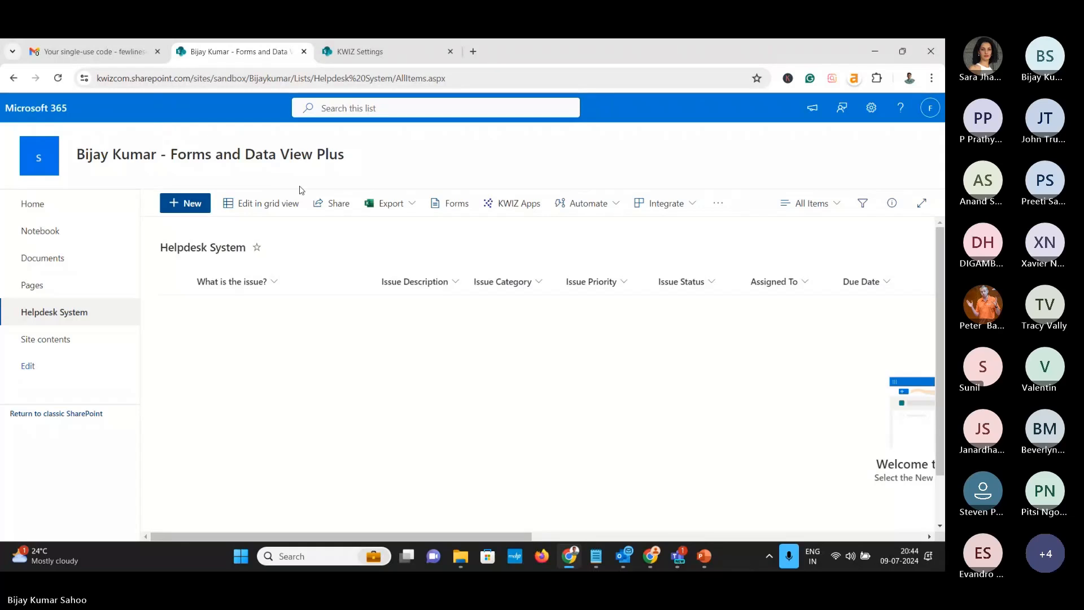
pyautogui.click(199, 211)
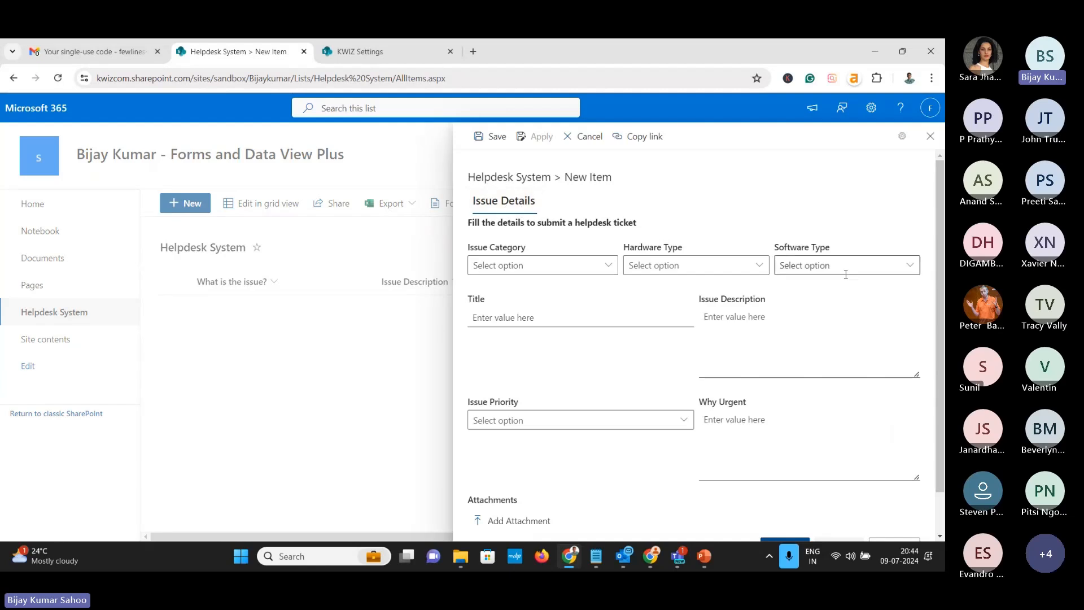
pyautogui.scroll(-1, 881, 417)
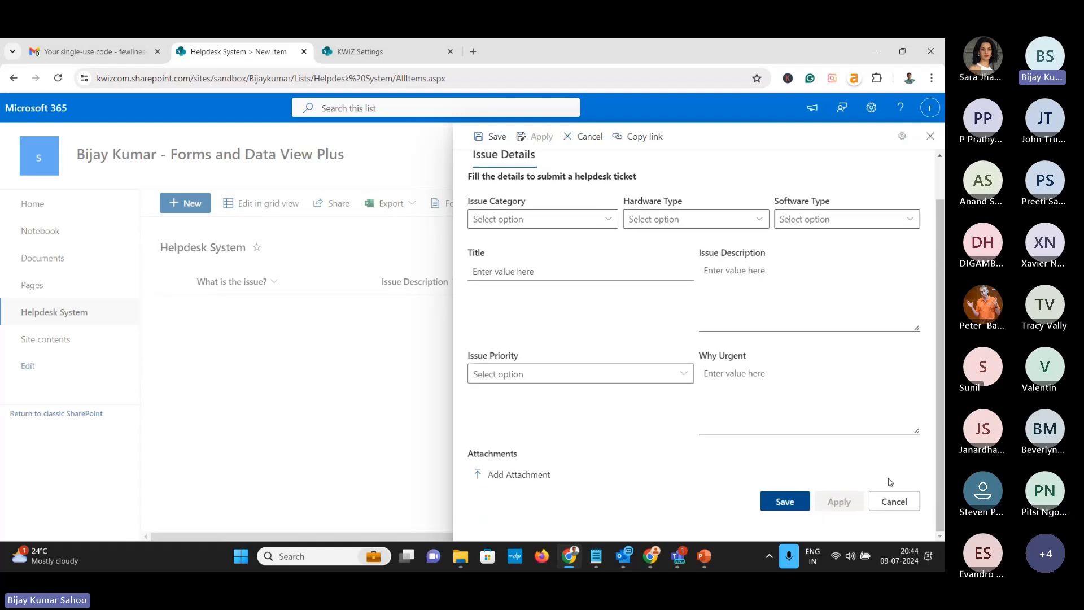
pyautogui.click(896, 505)
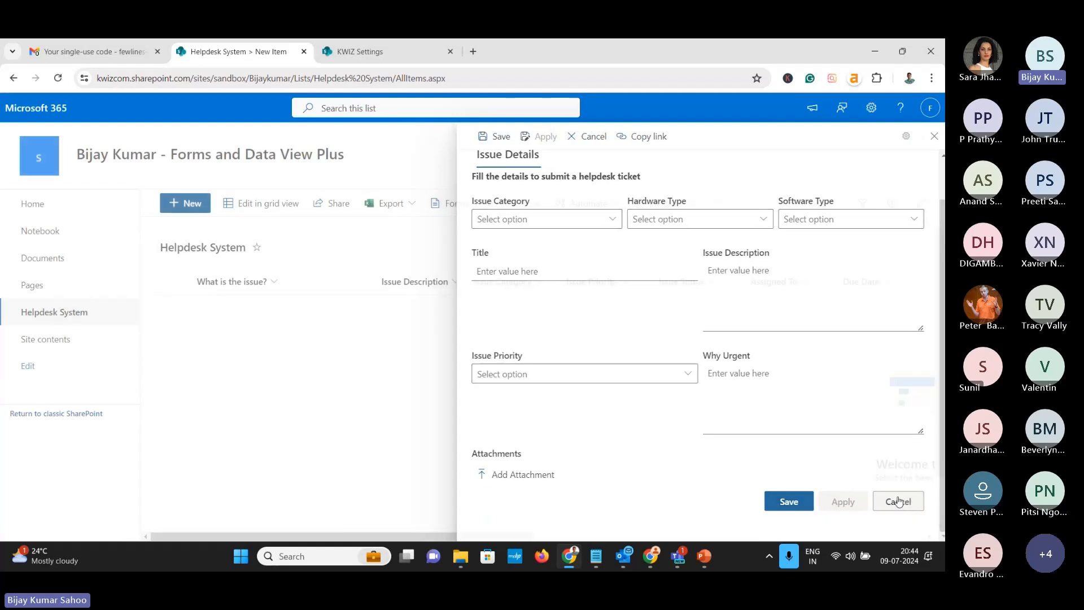
pyautogui.click(341, 56)
pyautogui.scroll(5, 351, 309)
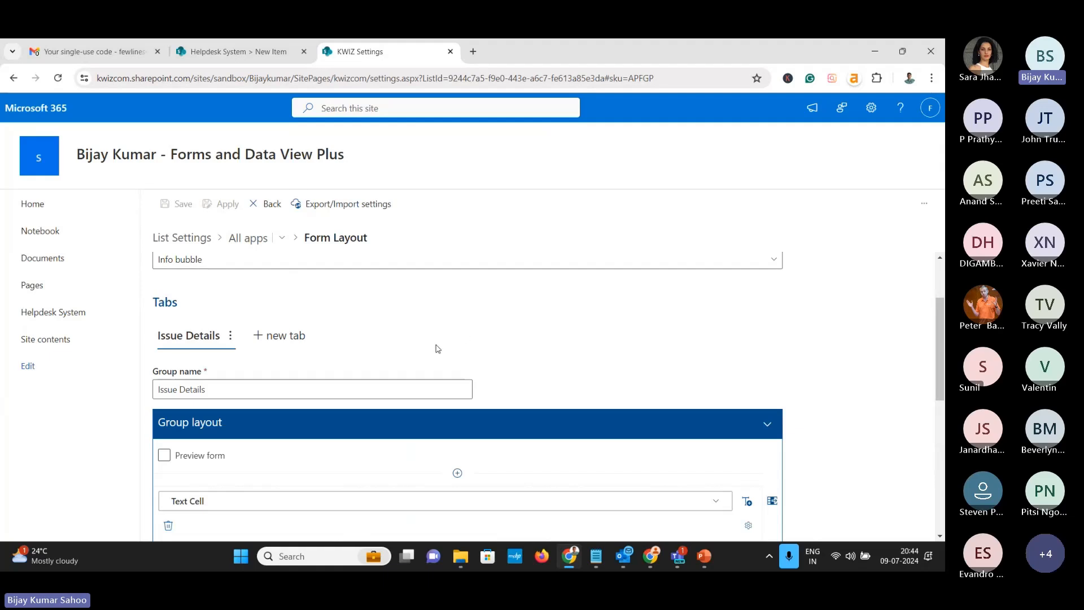
# Add a new tab named 'Requestor Details' with one empty row
pyautogui.click(293, 337)
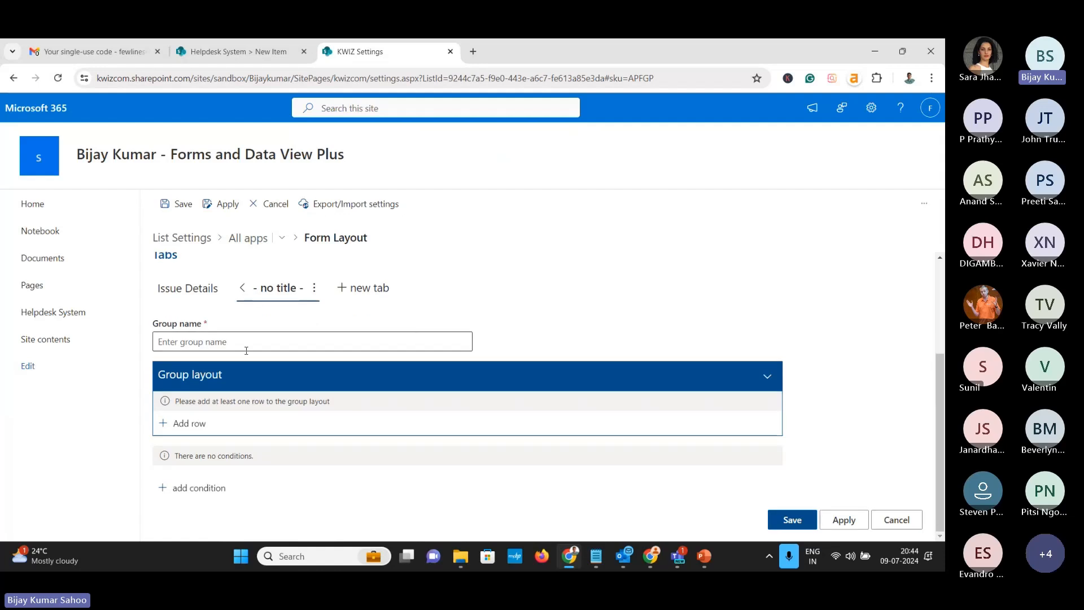
pyautogui.click(256, 344)
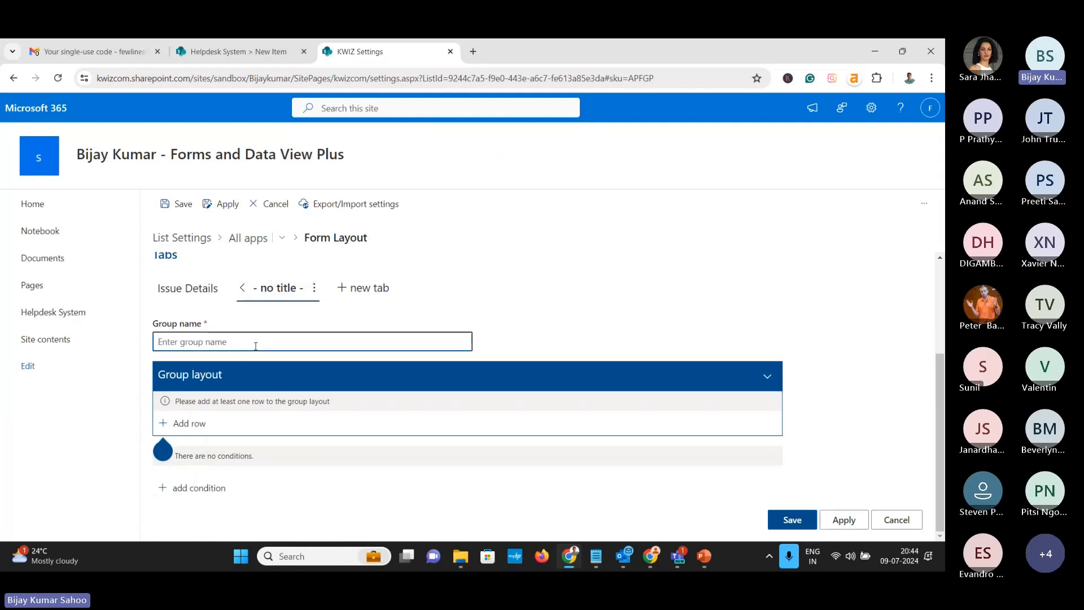
pyautogui.write('Re')
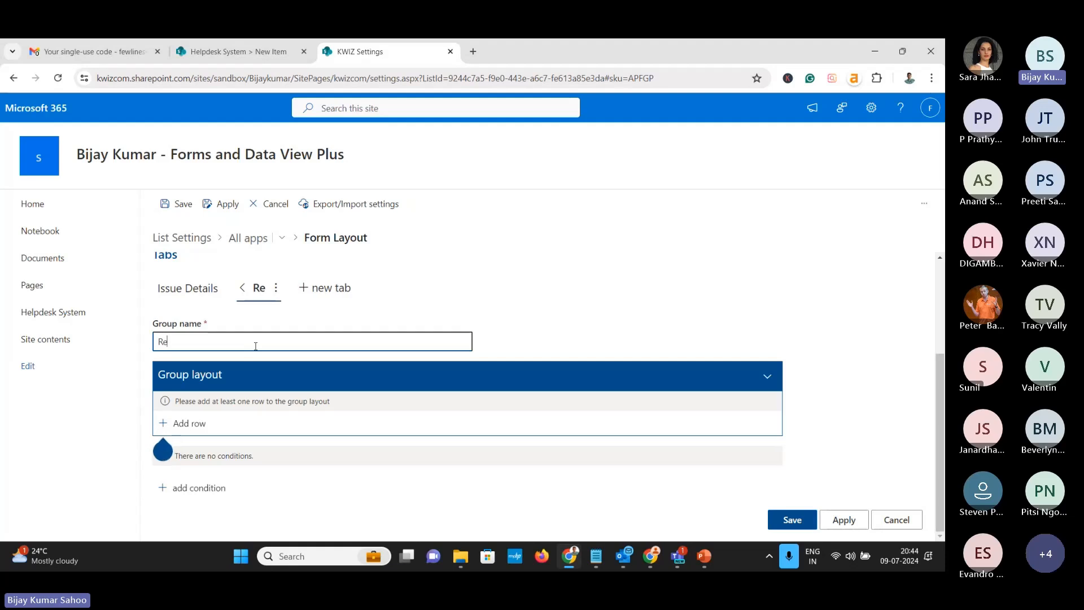
pyautogui.write('questor Details')
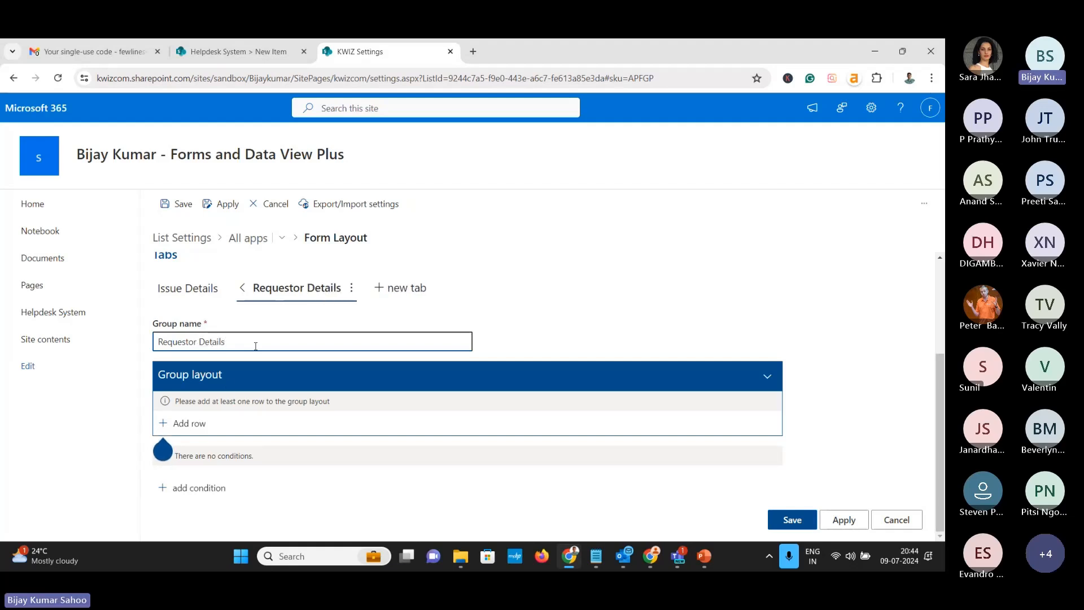
pyautogui.click(197, 430)
pyautogui.scroll(-2, 361, 380)
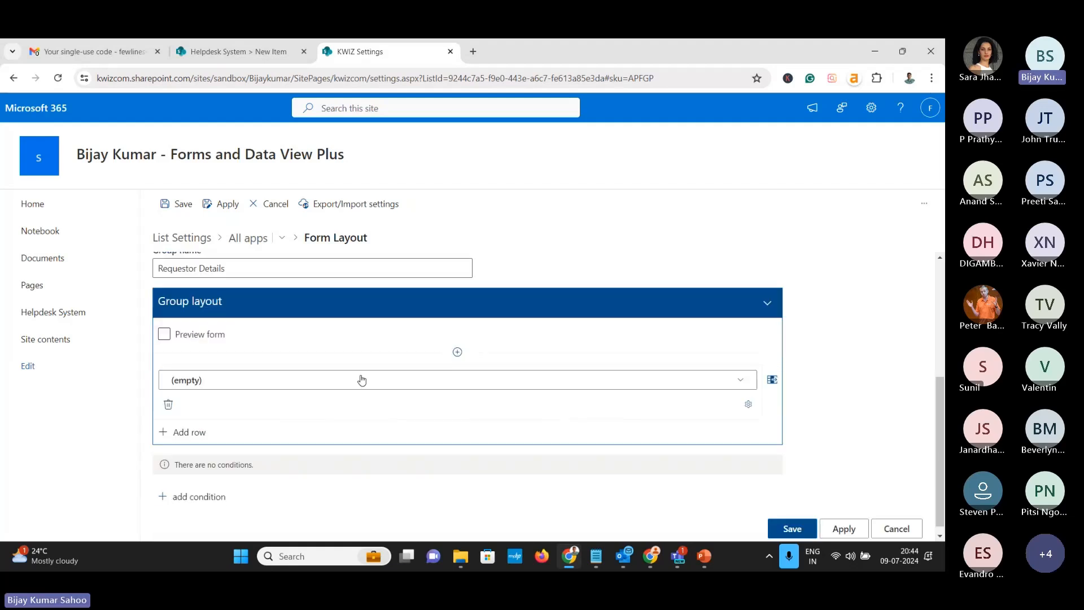
# Fill the row with Requestor Name and Requestor Contact Number side by side
pyautogui.click(742, 373)
pyautogui.moveTo(798, 443)
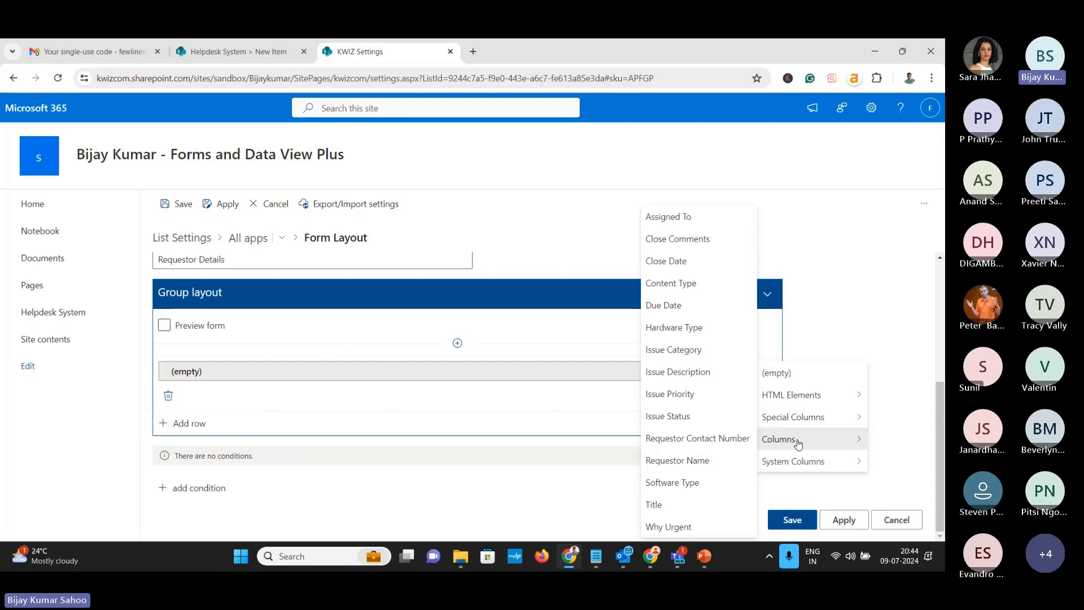
pyautogui.click(708, 461)
pyautogui.click(773, 371)
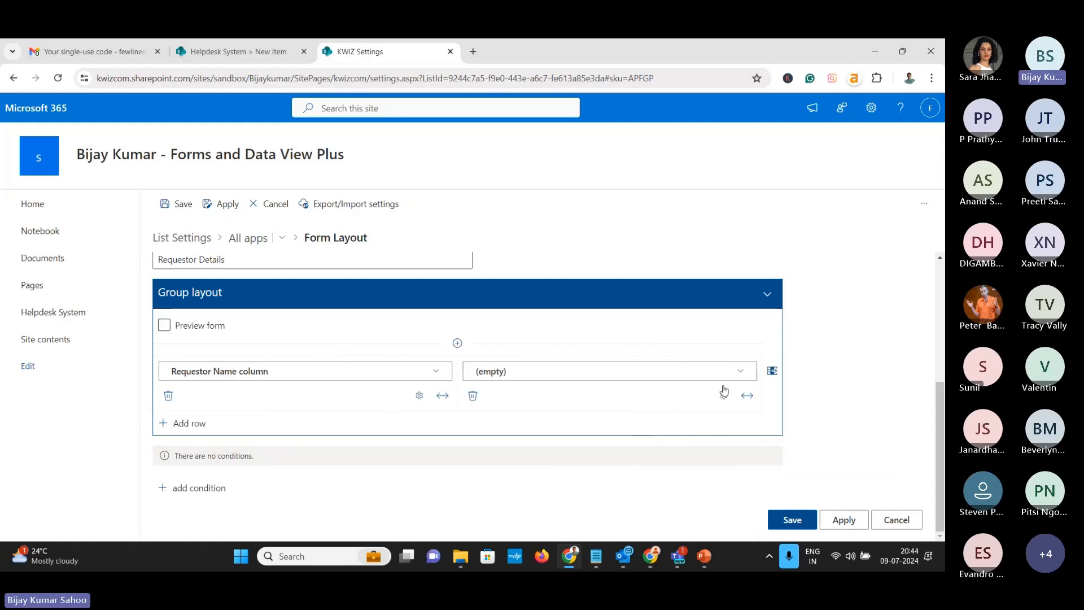
pyautogui.click(745, 378)
pyautogui.moveTo(764, 442)
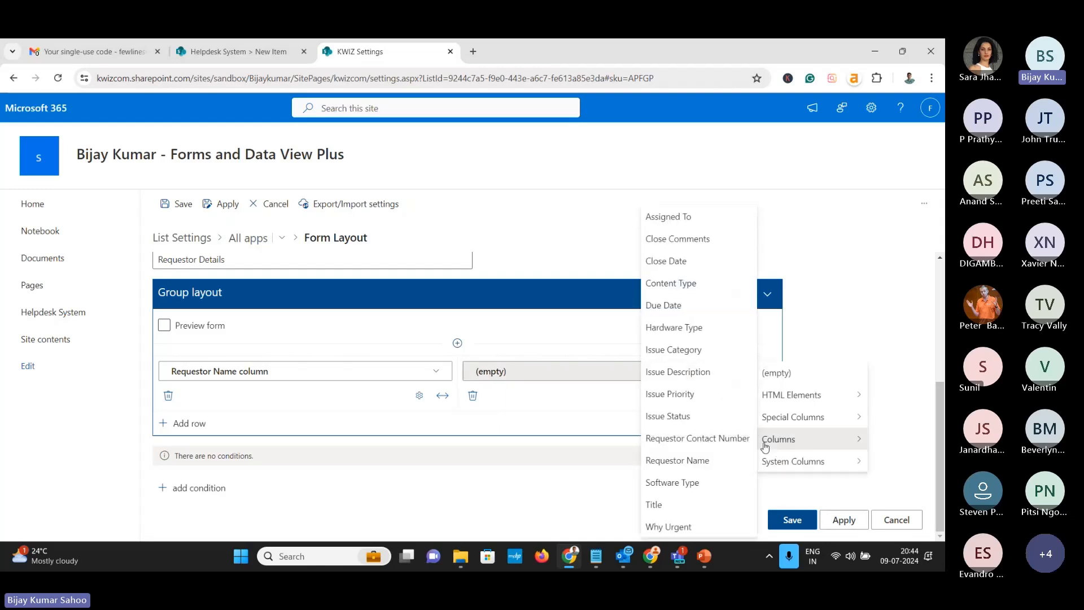
pyautogui.click(702, 438)
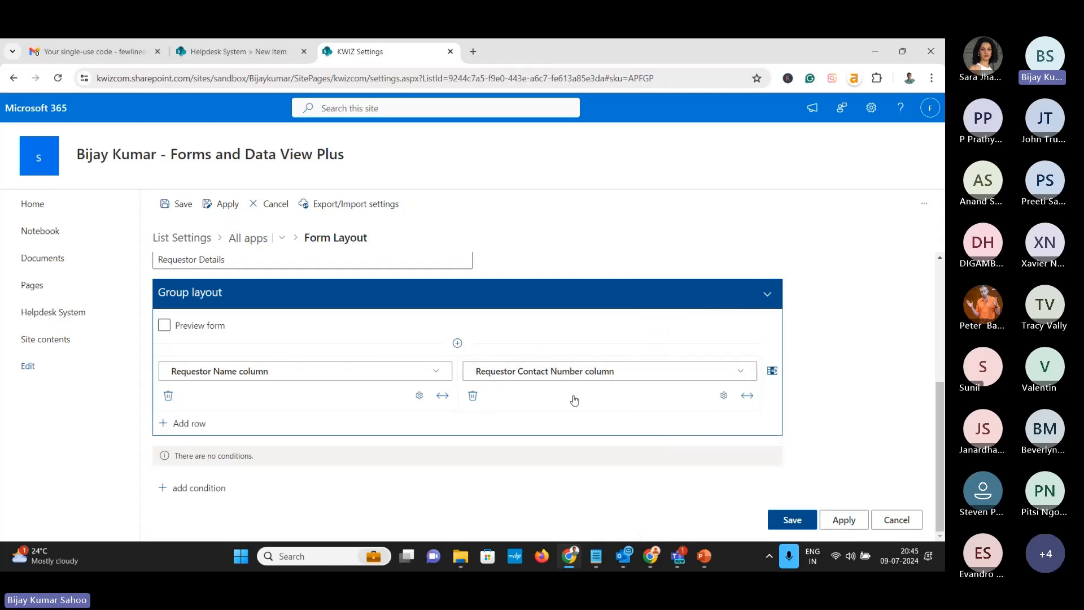
pyautogui.scroll(2, 490, 398)
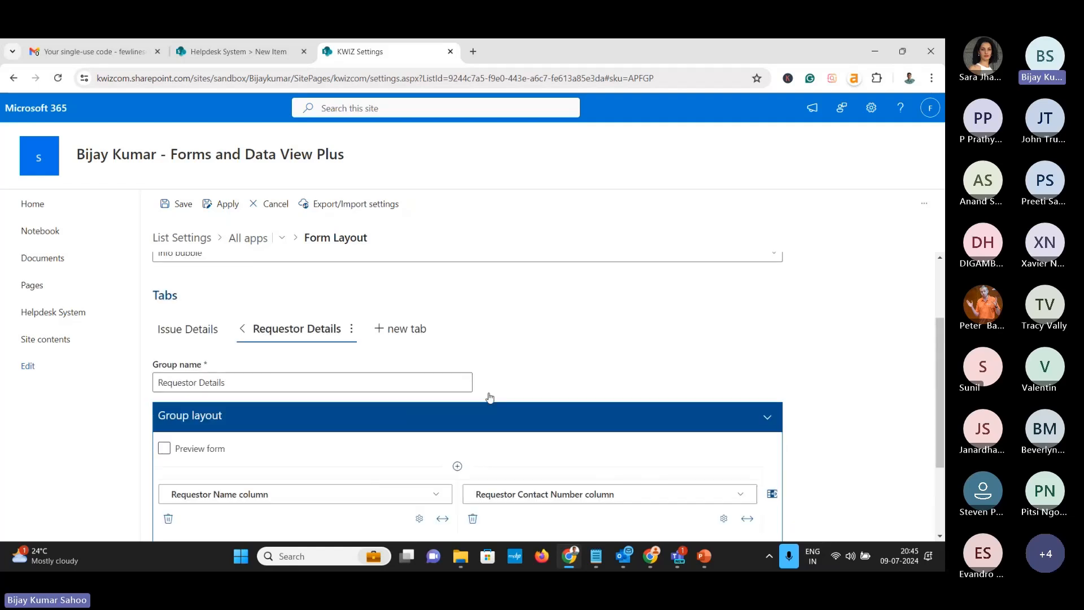
pyautogui.scroll(-2, 489, 399)
pyautogui.scroll(2, 489, 397)
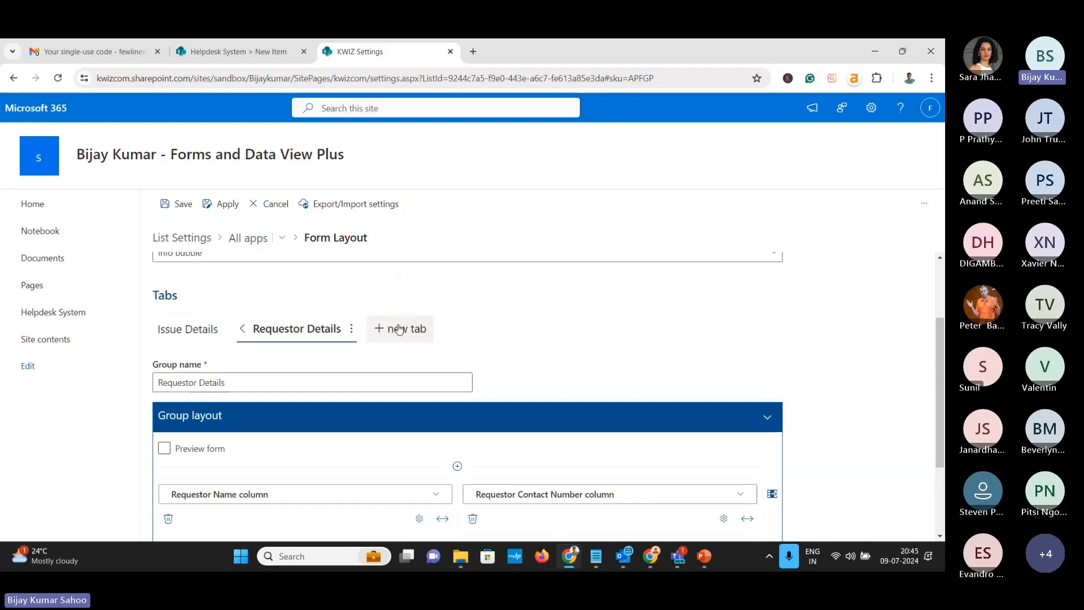
# Add a new tab to the form with the group name 'Resolve Details'
pyautogui.click(399, 329)
pyautogui.scroll(-1, 429, 339)
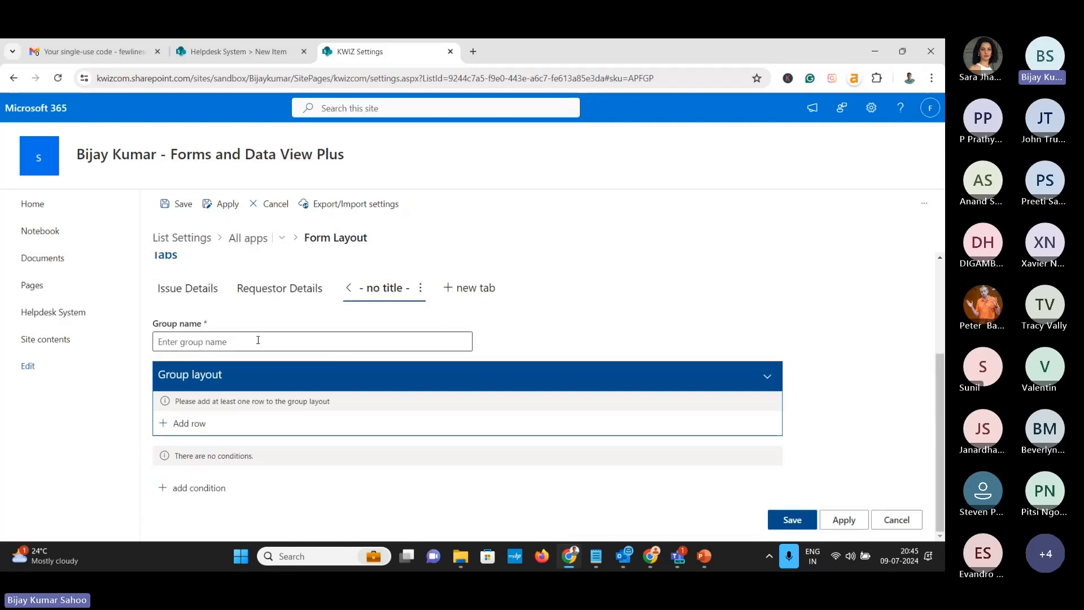
pyautogui.click(258, 339)
pyautogui.write('Ree')
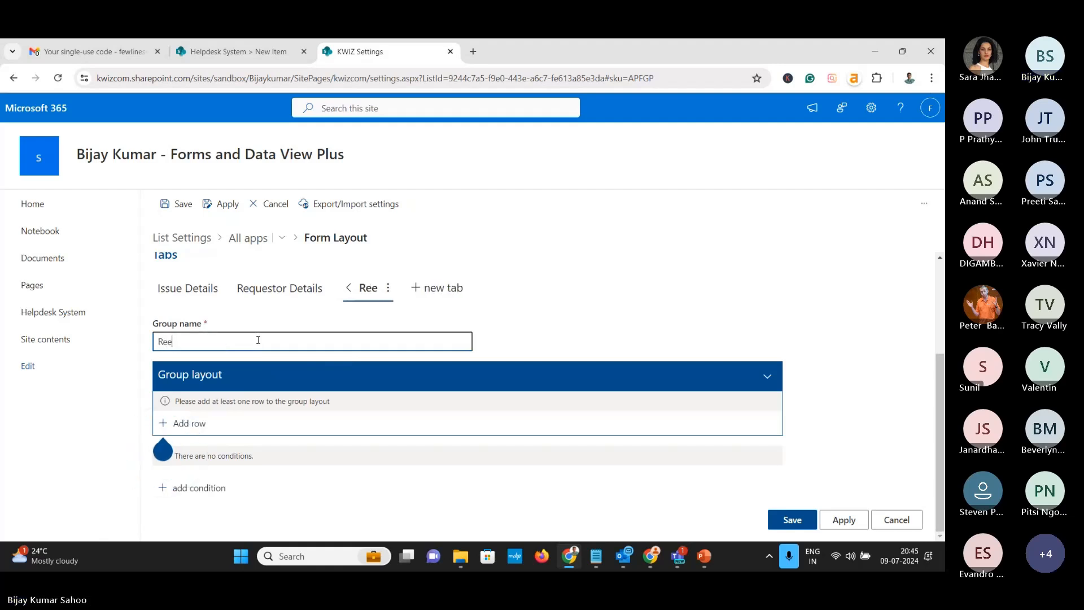
pyautogui.press('BackSpace')
pyautogui.write('solve Details')
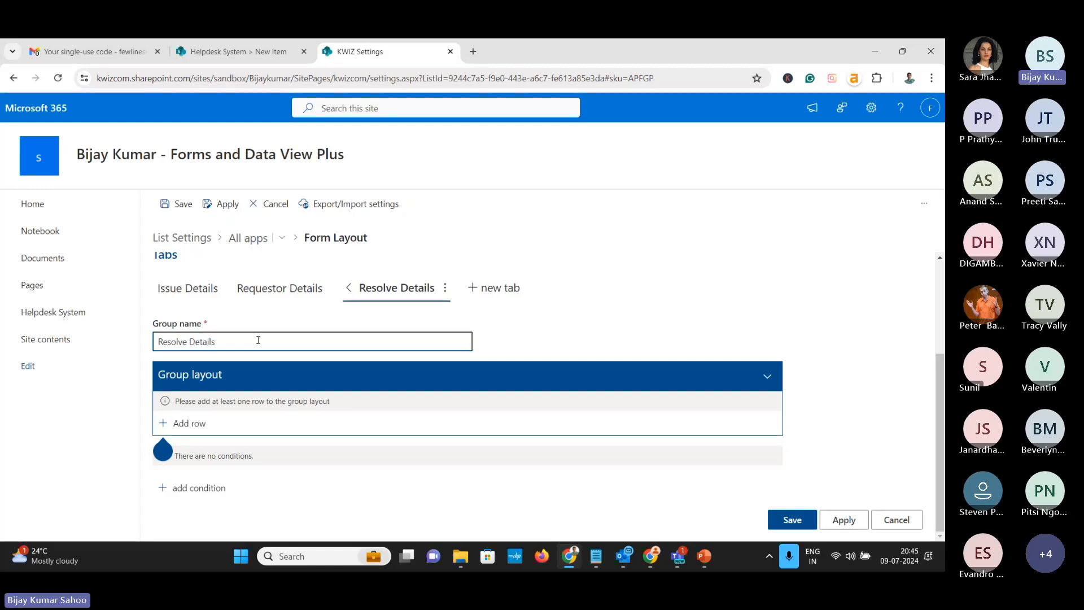
# Add a first row to Resolve Details pairing Assigned To with Due Date
pyautogui.click(182, 423)
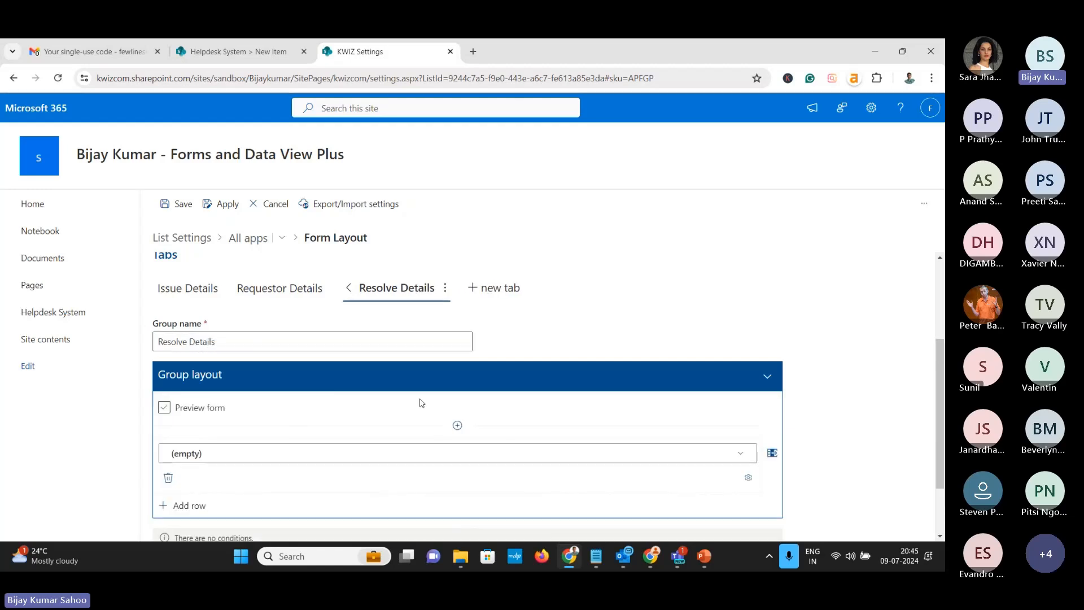
pyautogui.scroll(-2, 421, 402)
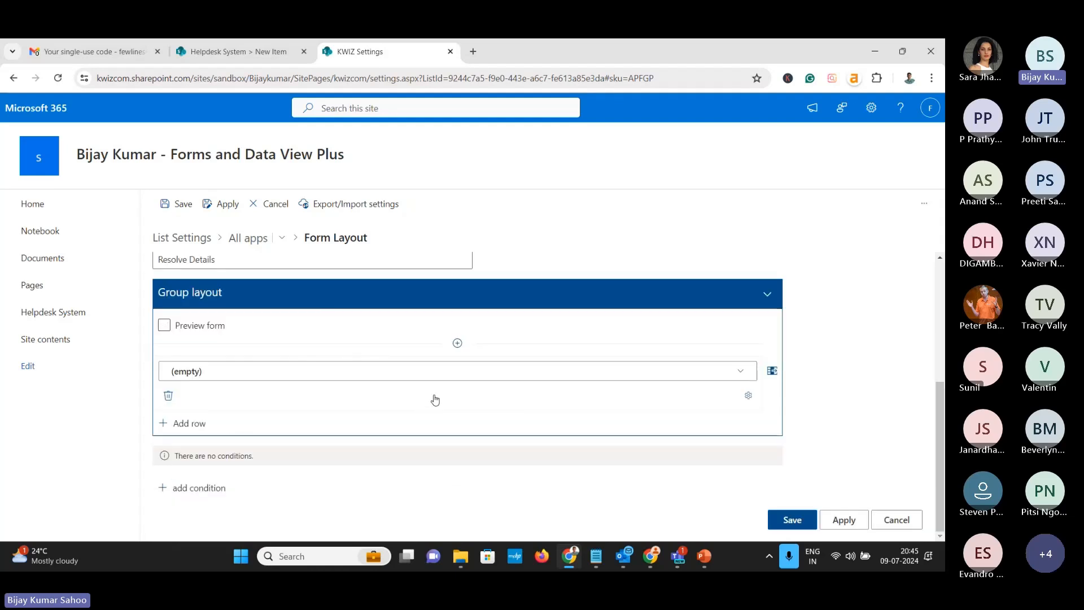
pyautogui.click(740, 376)
pyautogui.moveTo(795, 446)
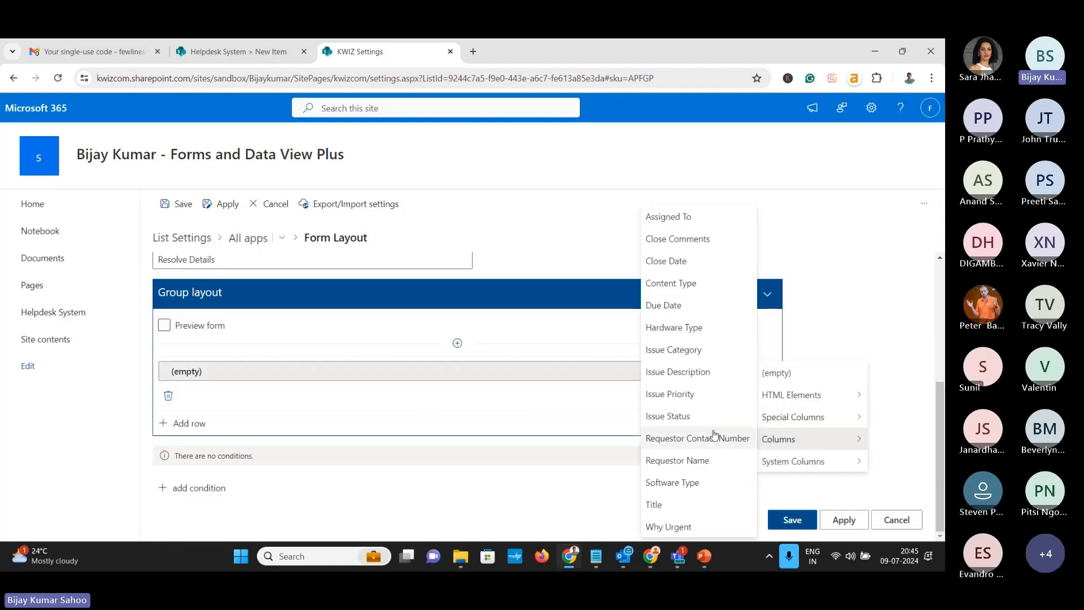
pyautogui.click(668, 216)
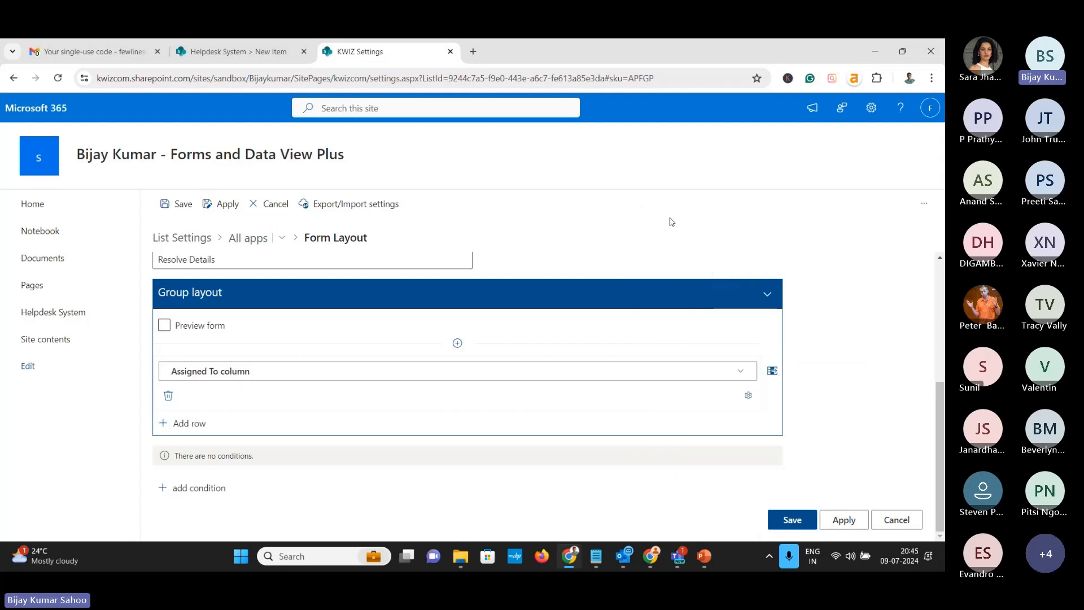
pyautogui.click(771, 371)
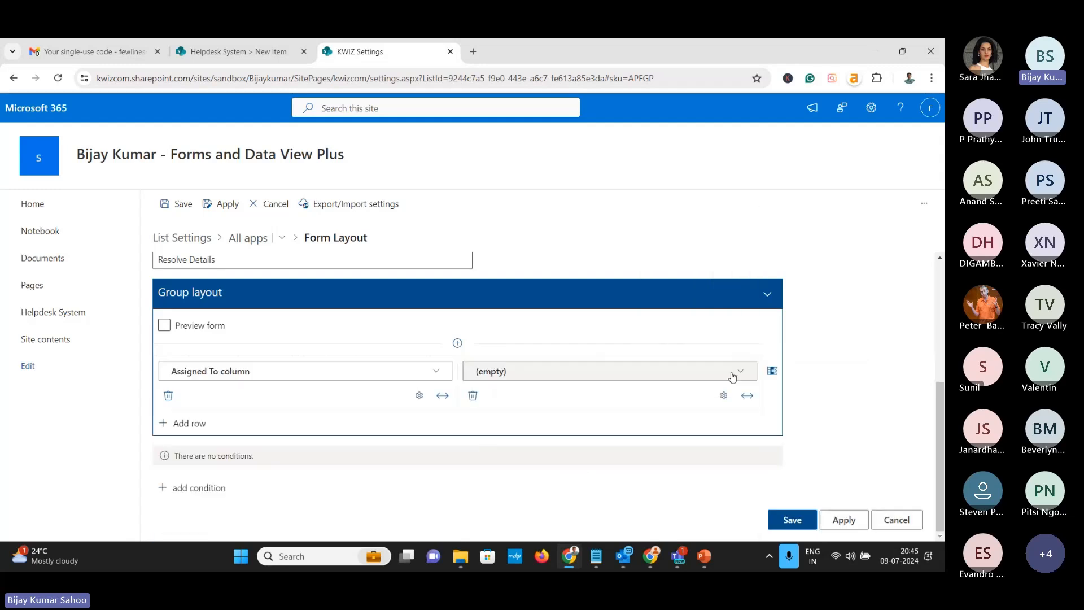
pyautogui.click(740, 373)
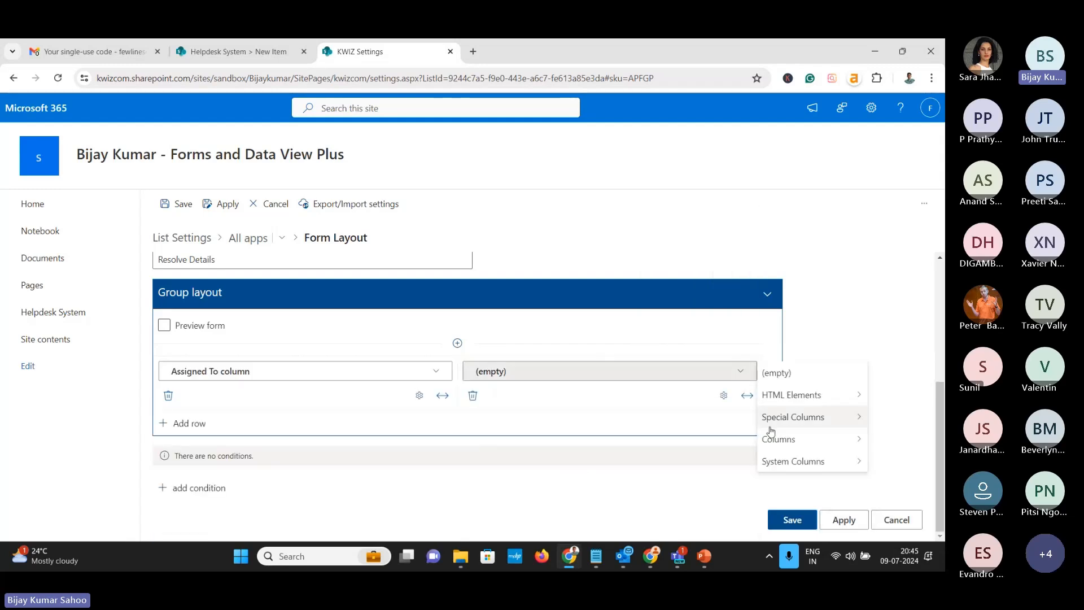
pyautogui.moveTo(779, 439)
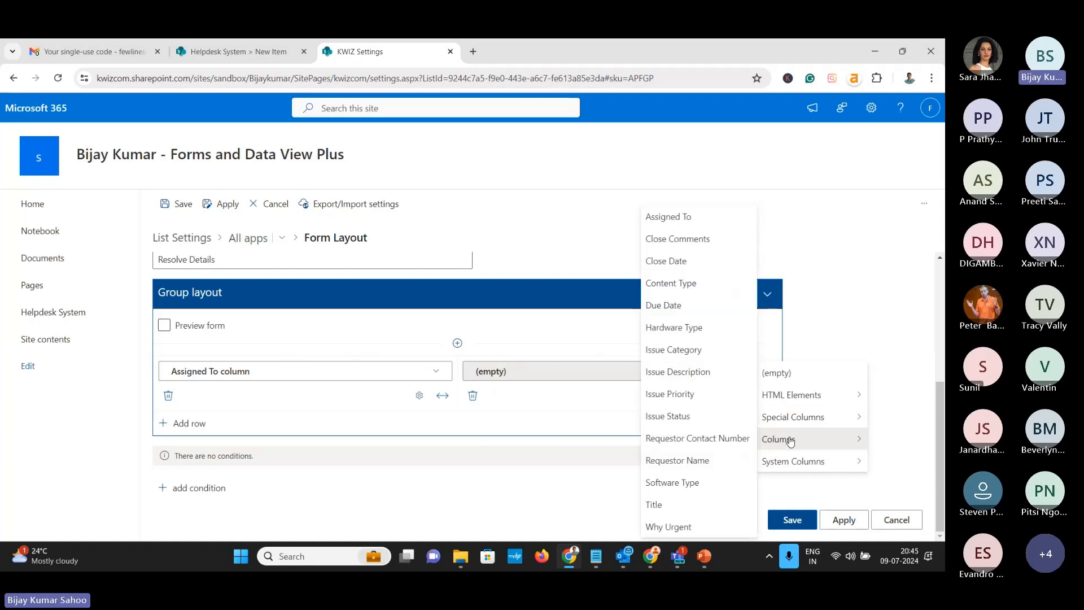
pyautogui.click(665, 306)
# Add a second row placing Issue Status beside Close Date
pyautogui.click(189, 424)
pyautogui.scroll(-2, 338, 426)
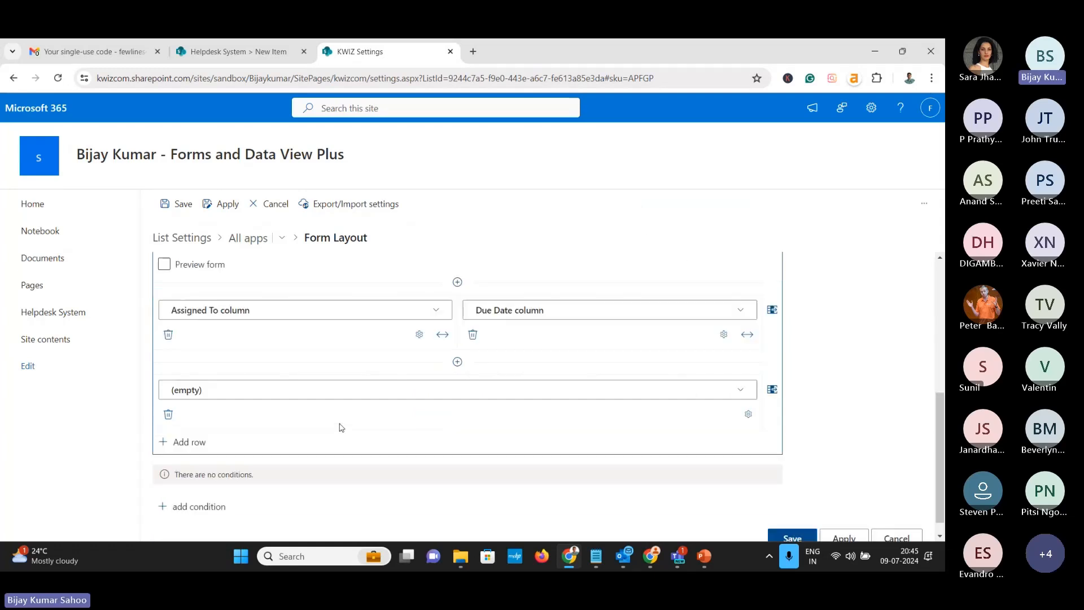
pyautogui.click(741, 374)
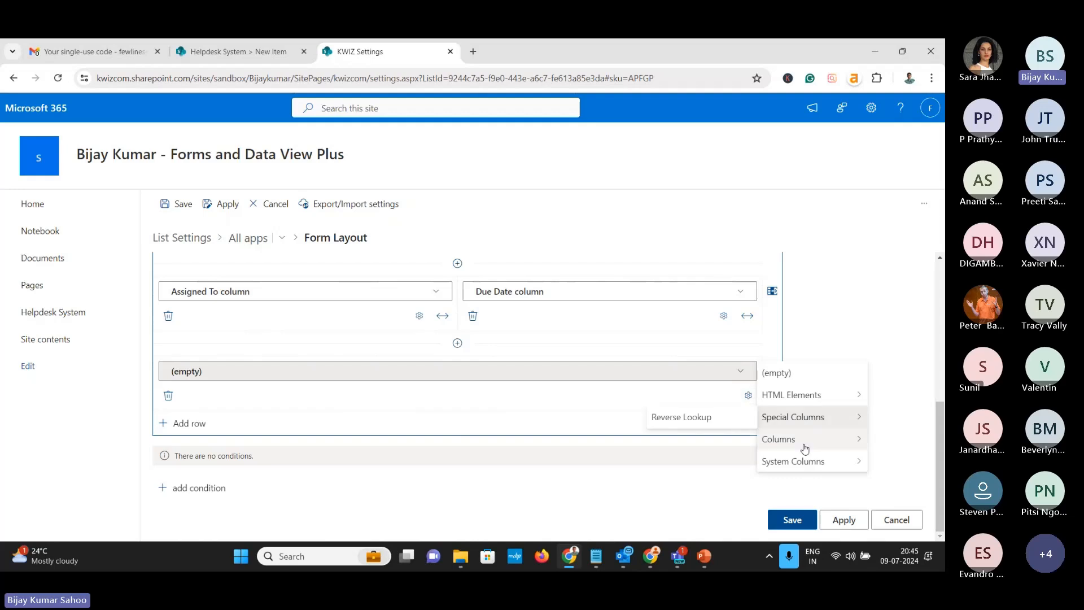
pyautogui.moveTo(806, 448)
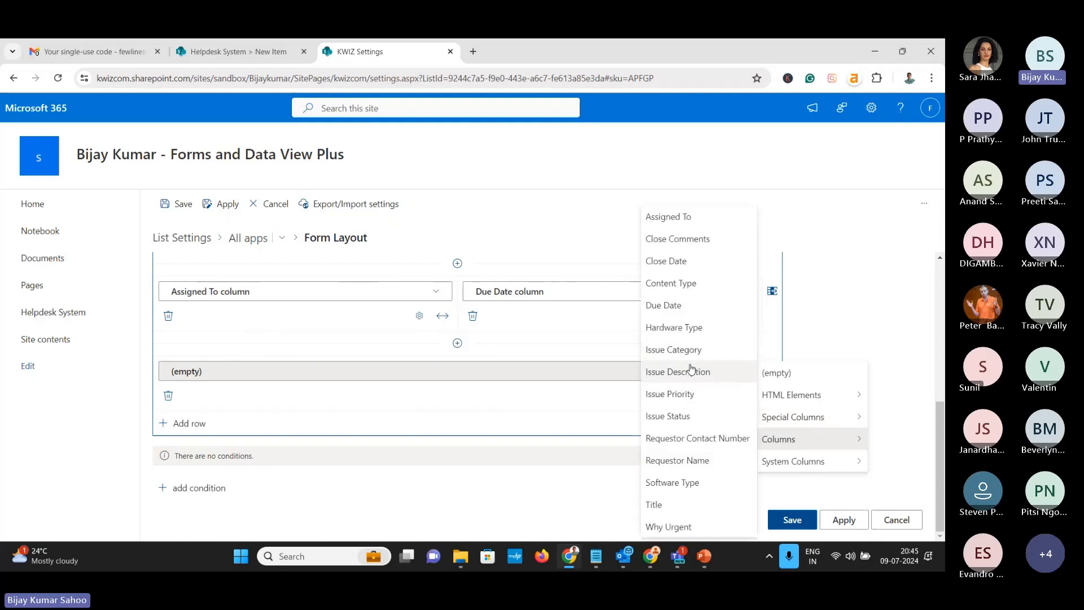
pyautogui.click(686, 420)
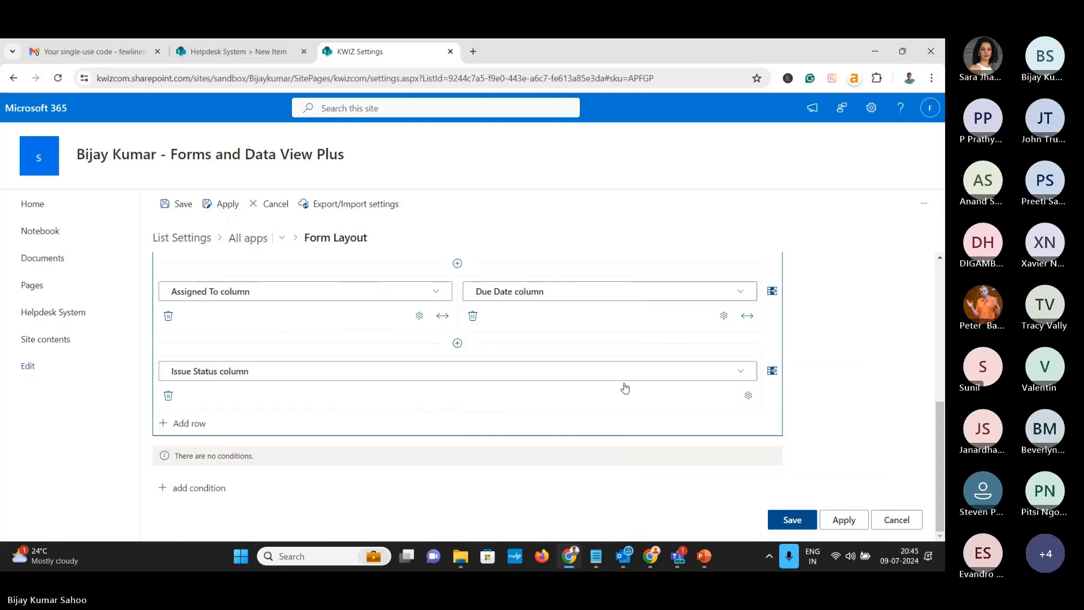
pyautogui.click(771, 370)
pyautogui.click(740, 373)
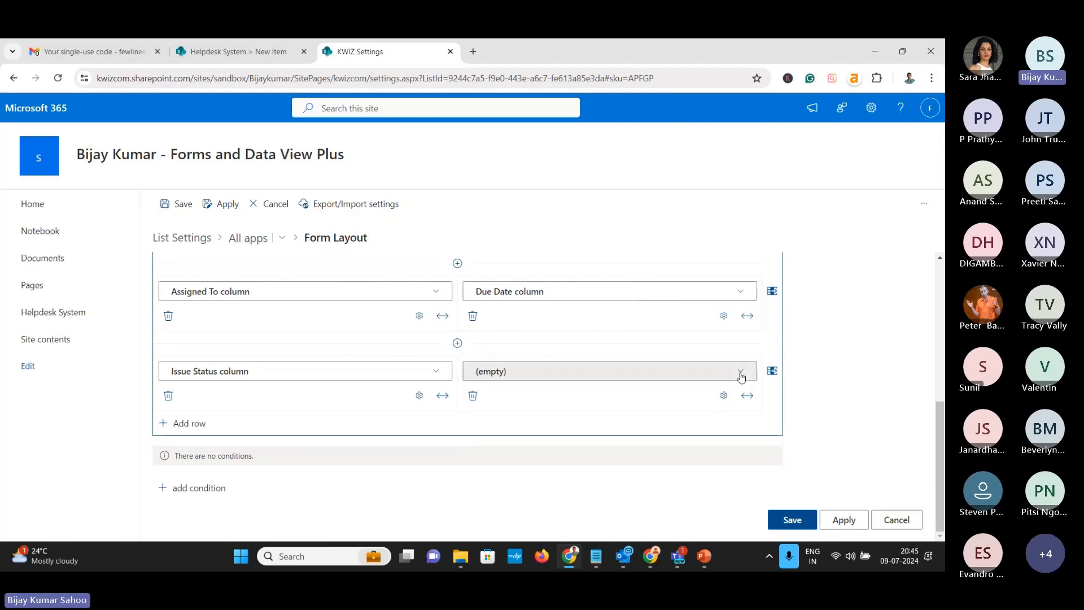
pyautogui.moveTo(807, 440)
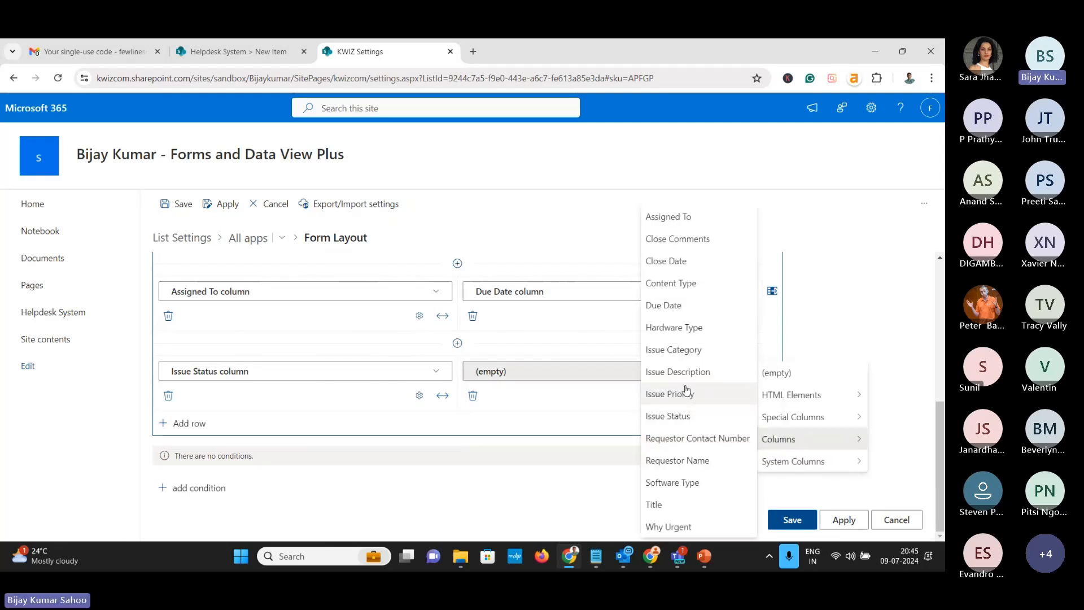
pyautogui.click(667, 261)
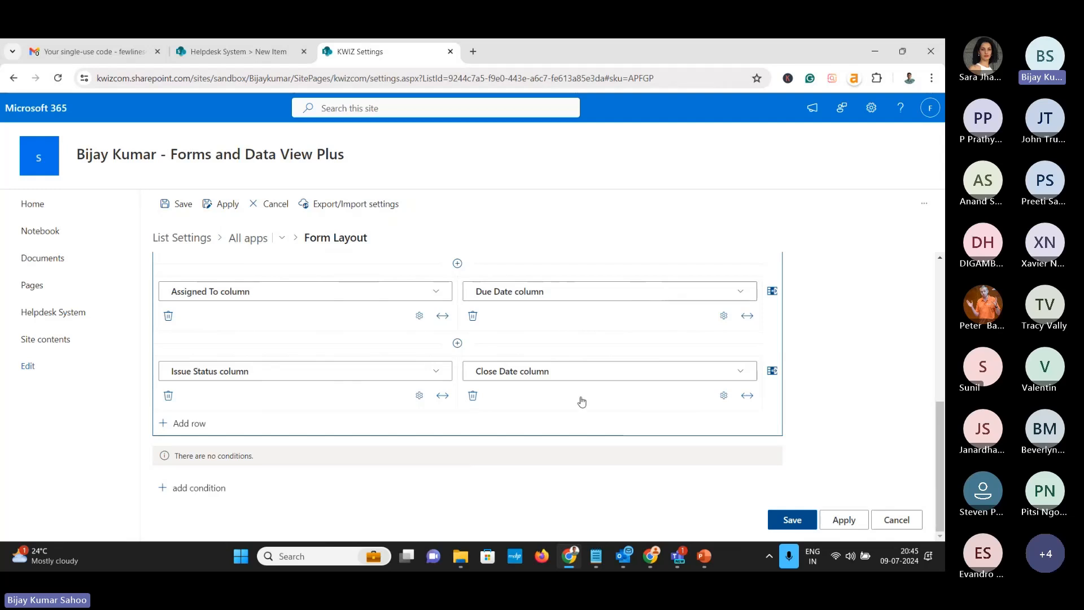
# Add a Close Comments row below the Issue Status and Close Date row
pyautogui.click(188, 425)
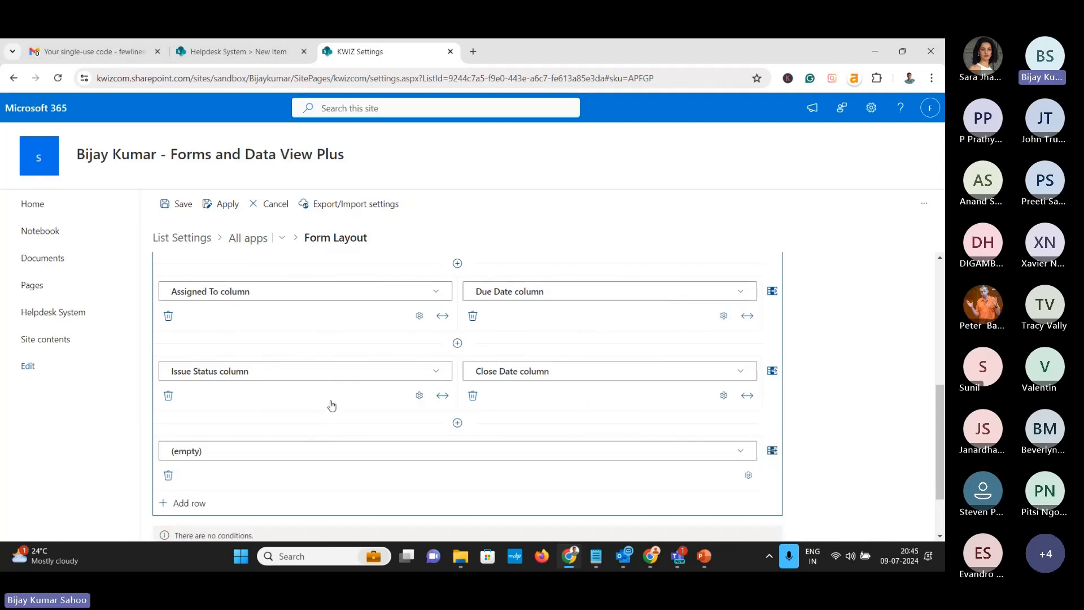
pyautogui.click(744, 371)
pyautogui.moveTo(790, 438)
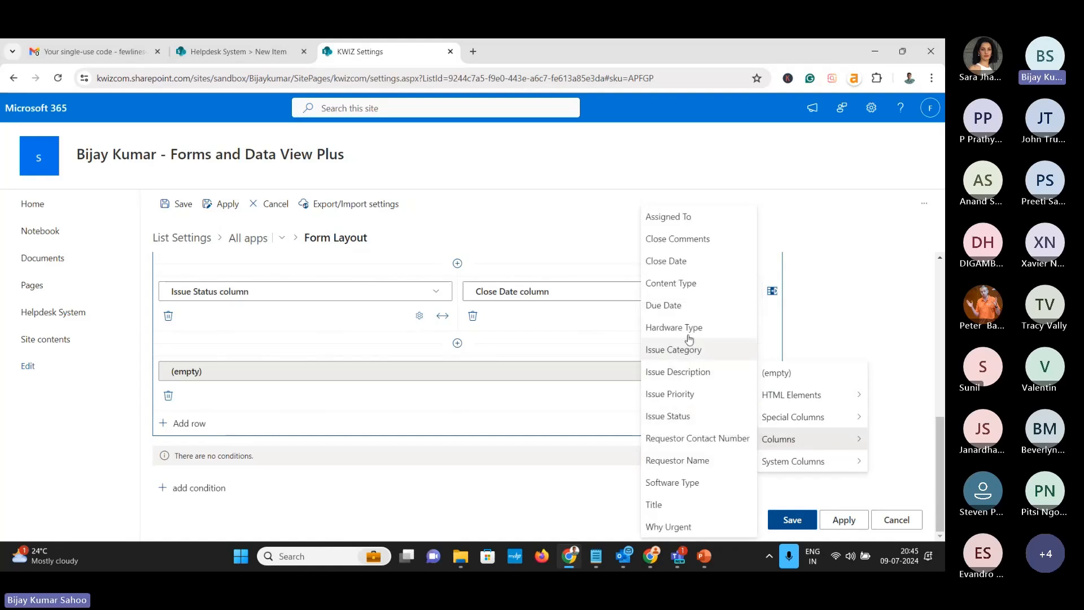
pyautogui.click(677, 239)
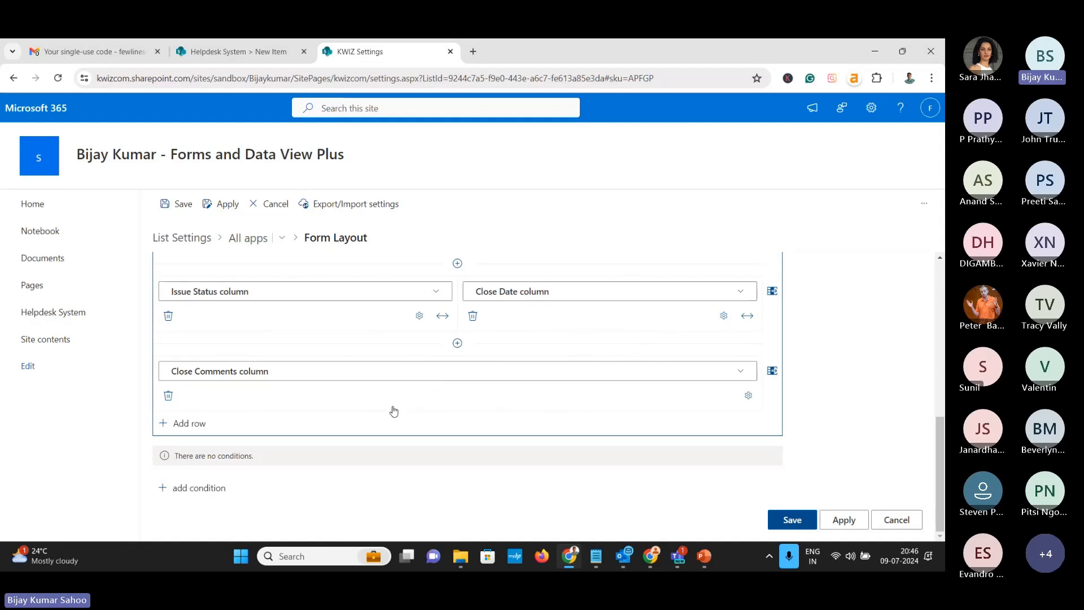
# Apply the updated form layout and reload the Helpdesk System list
pyautogui.click(840, 513)
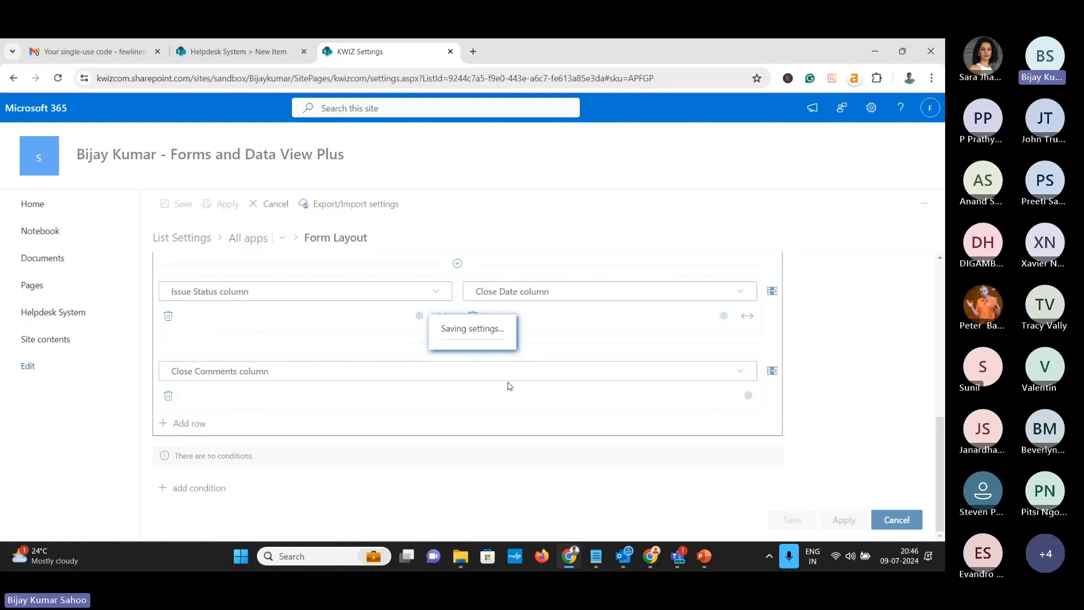
pyautogui.click(238, 51)
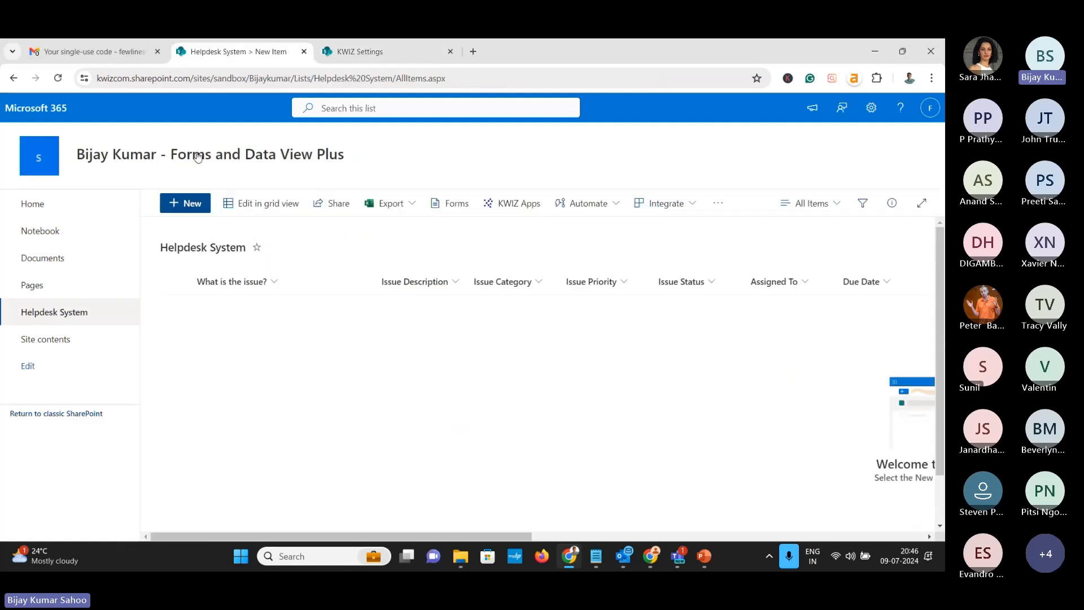
pyautogui.click(56, 80)
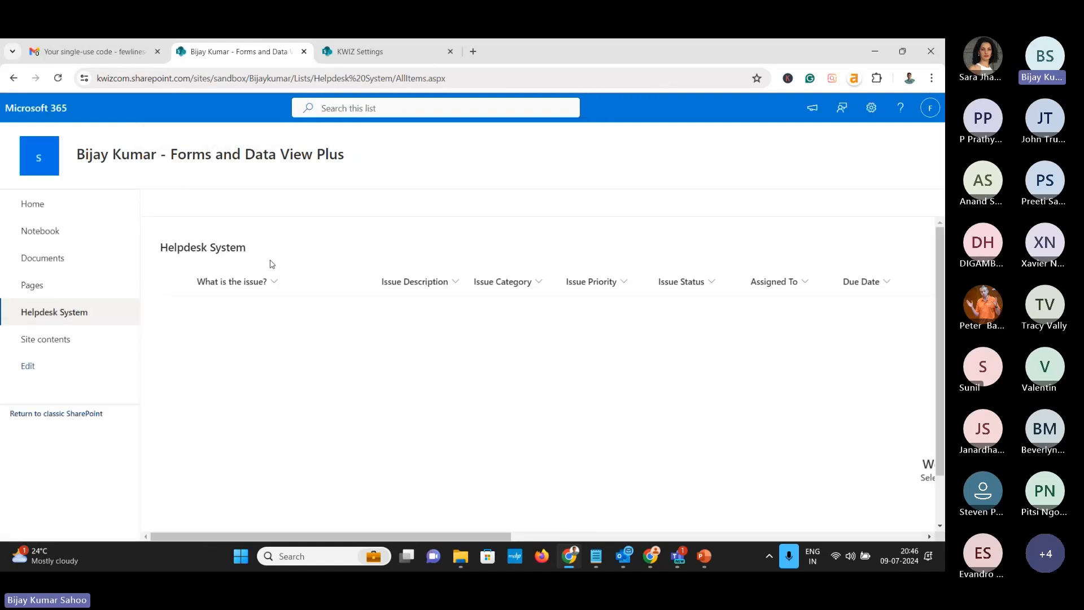
# Start a new item and browse the Issue, Requestor and Resolve Details tabs
pyautogui.click(182, 206)
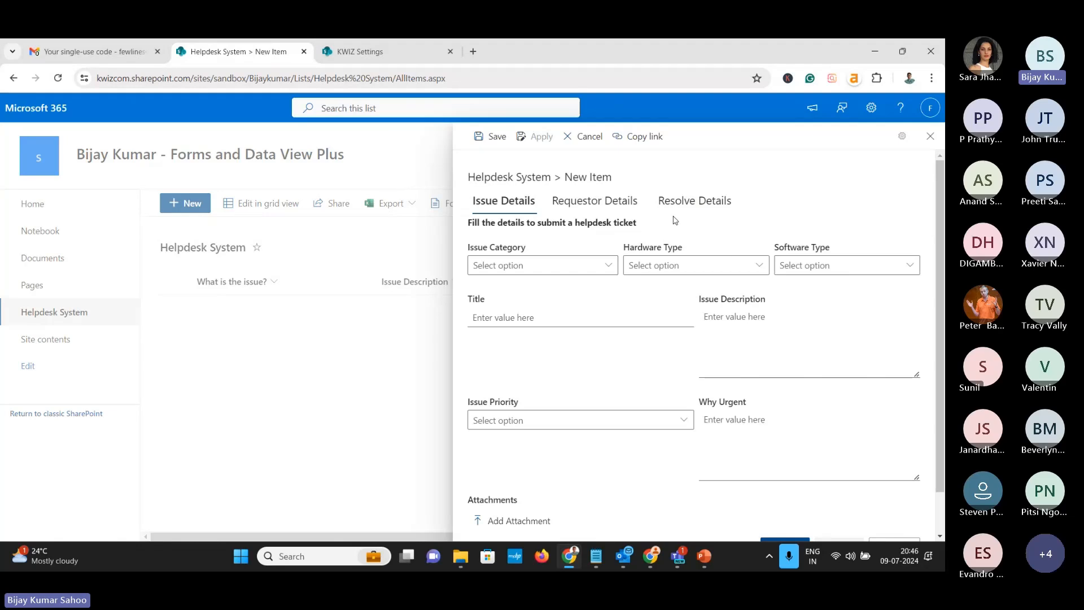
pyautogui.click(618, 209)
pyautogui.click(681, 207)
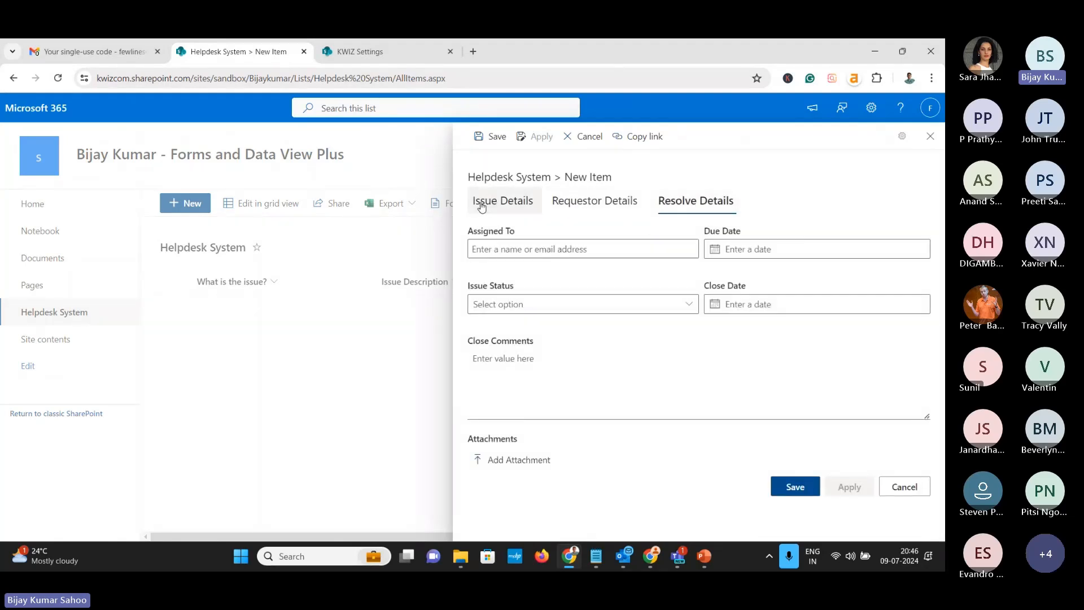
pyautogui.click(503, 201)
pyautogui.click(594, 201)
pyautogui.click(696, 201)
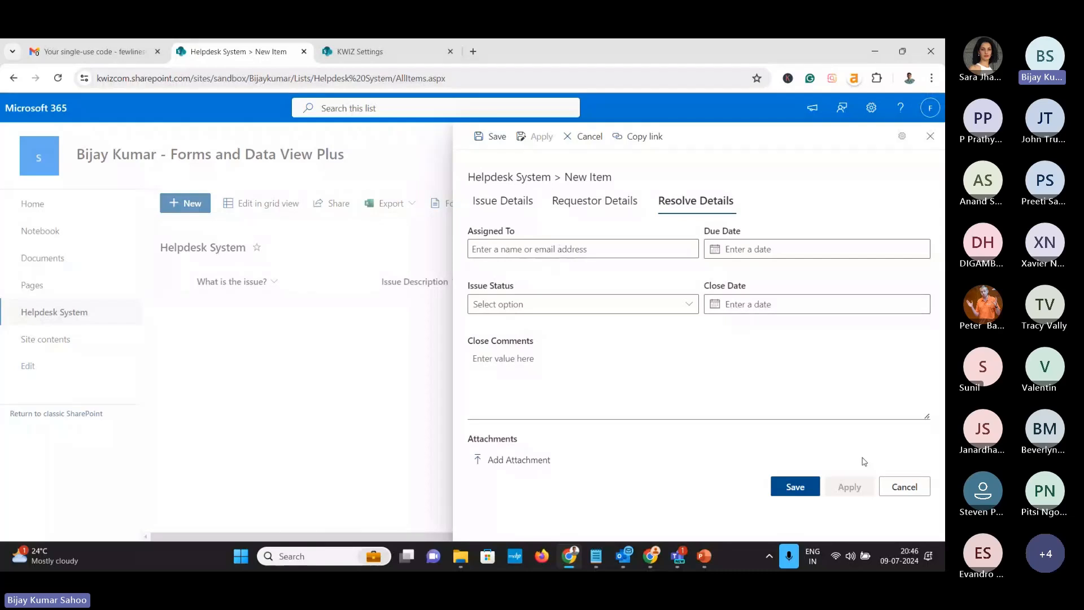
# Discard the test item and give Resolve Details the condition User action is not equal to New item
pyautogui.click(904, 487)
pyautogui.click(341, 53)
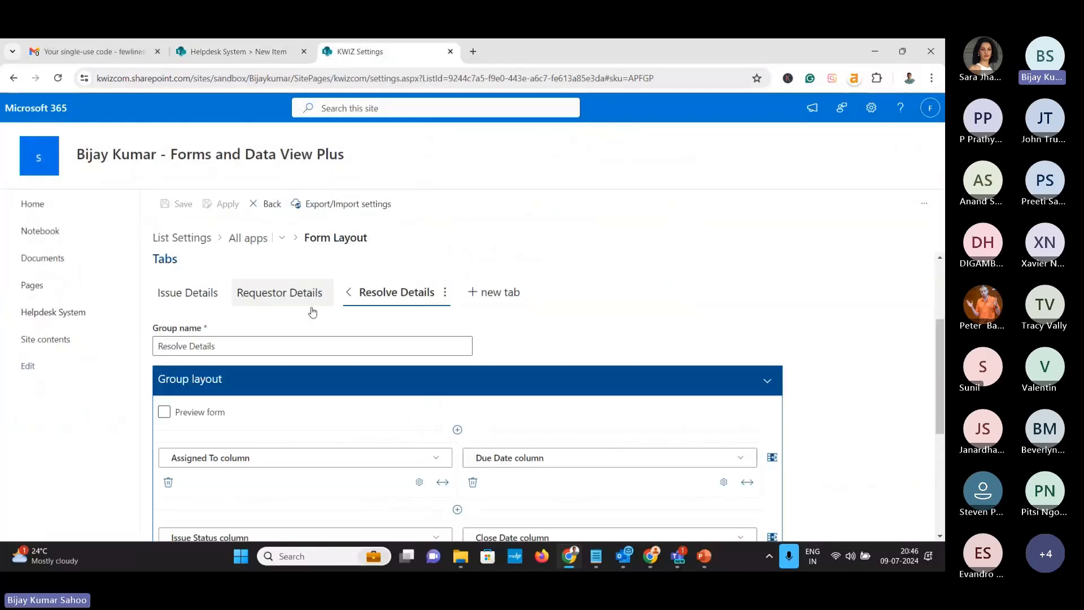
pyautogui.scroll(-4, 313, 333)
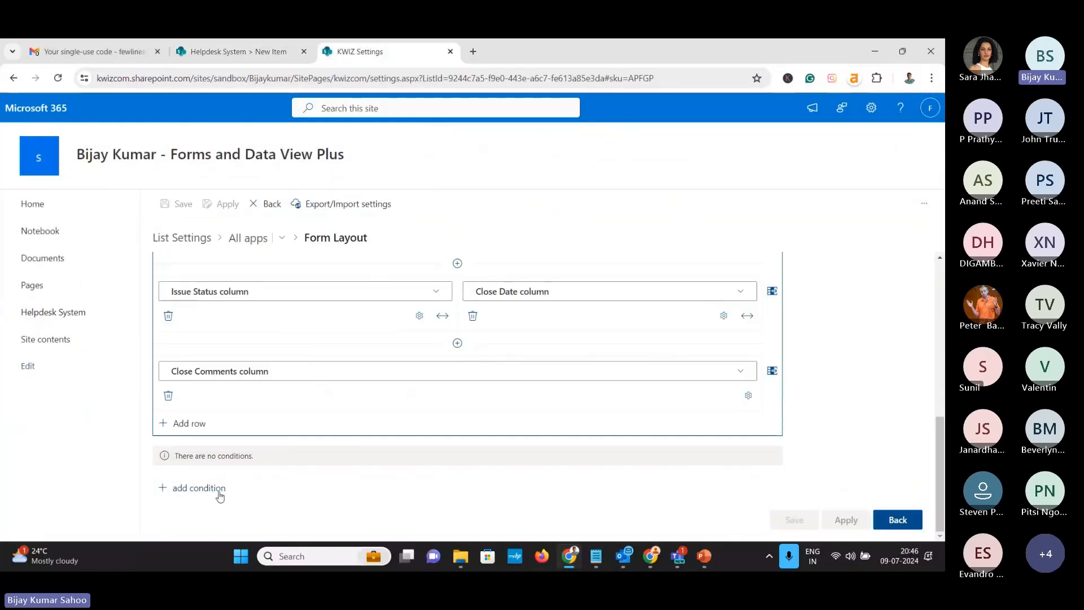
pyautogui.click(189, 492)
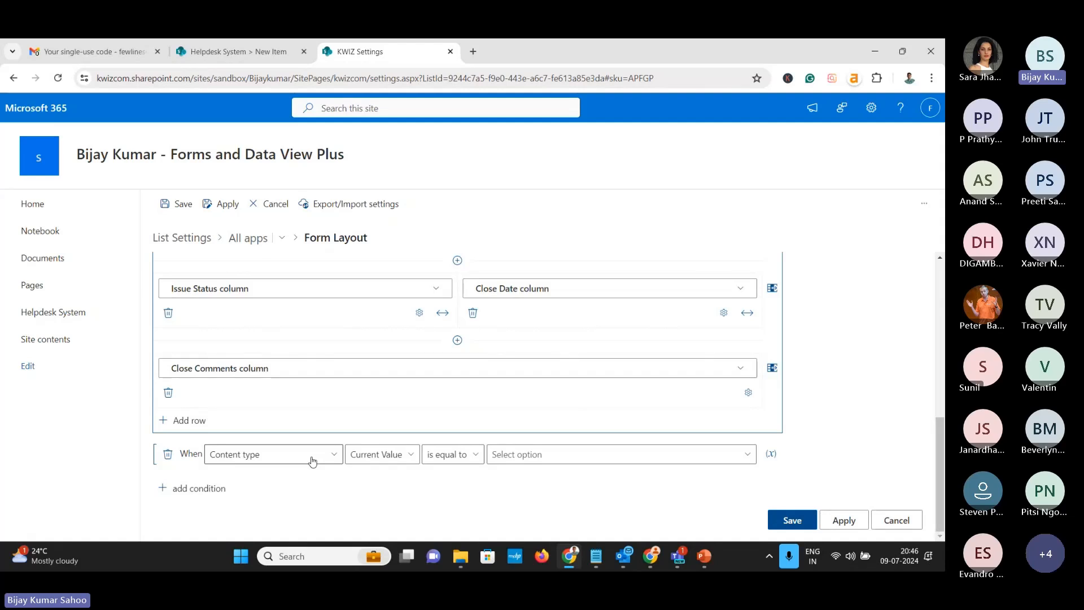
pyautogui.click(312, 461)
pyautogui.click(312, 461)
pyautogui.click(310, 455)
pyautogui.click(370, 200)
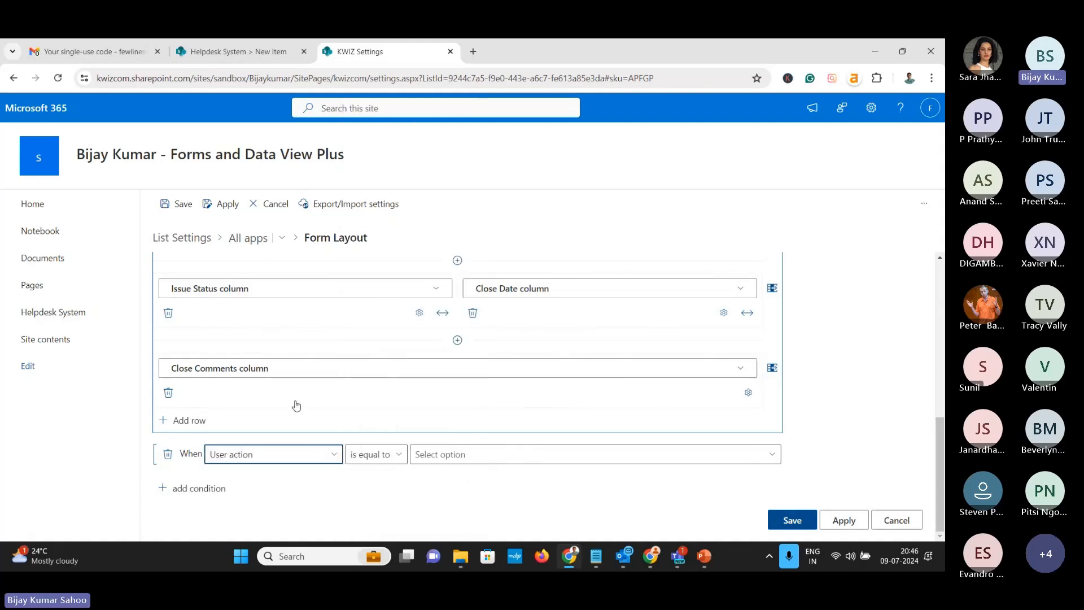
pyautogui.click(443, 457)
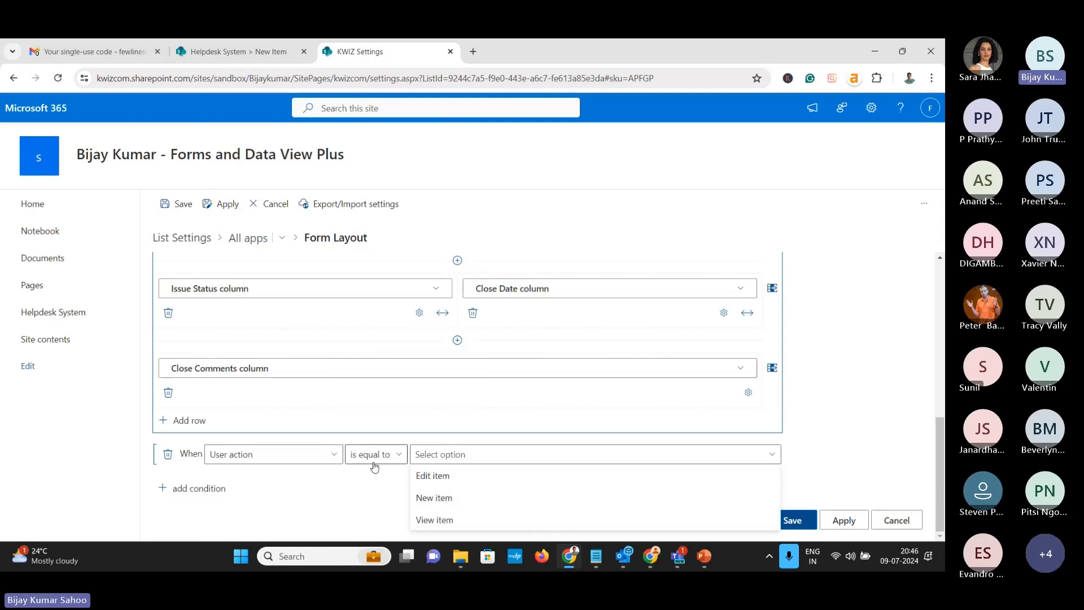
pyautogui.click(425, 499)
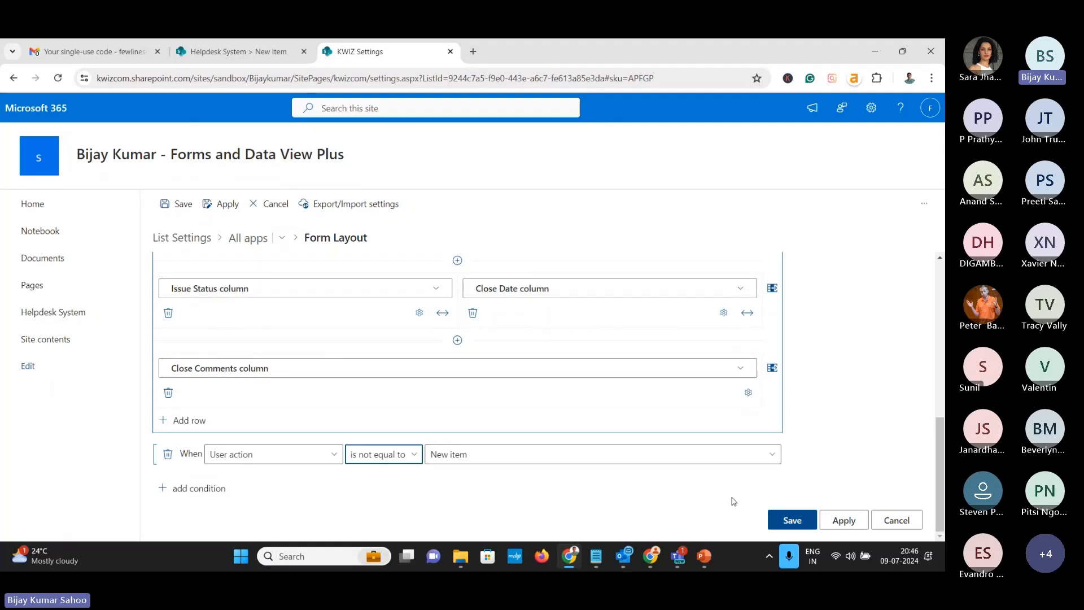
# Save the tab condition and reload the Helpdesk System list
pyautogui.click(772, 516)
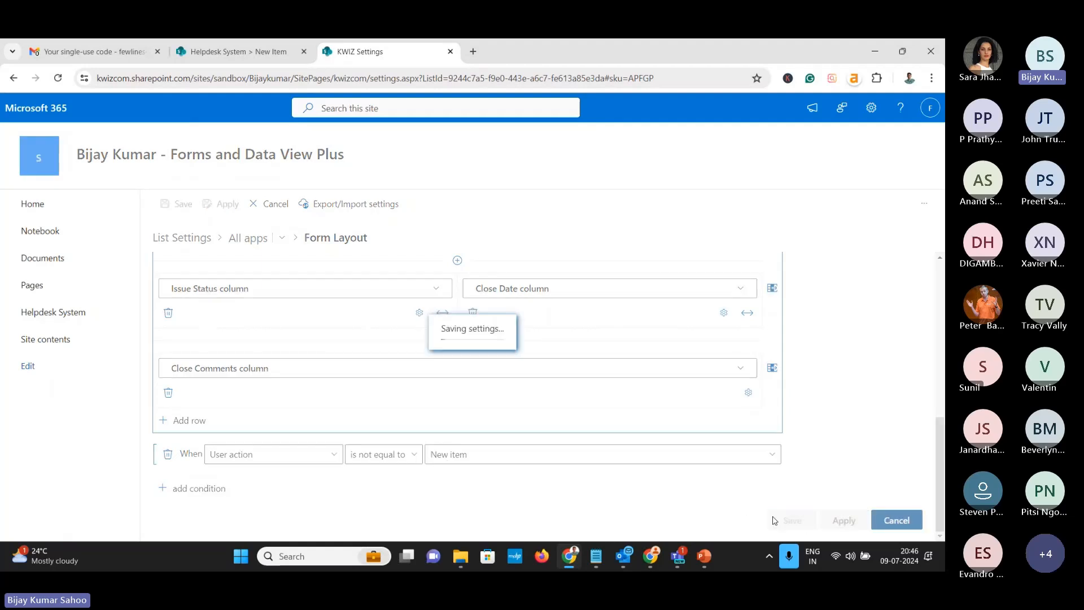
pyautogui.click(251, 54)
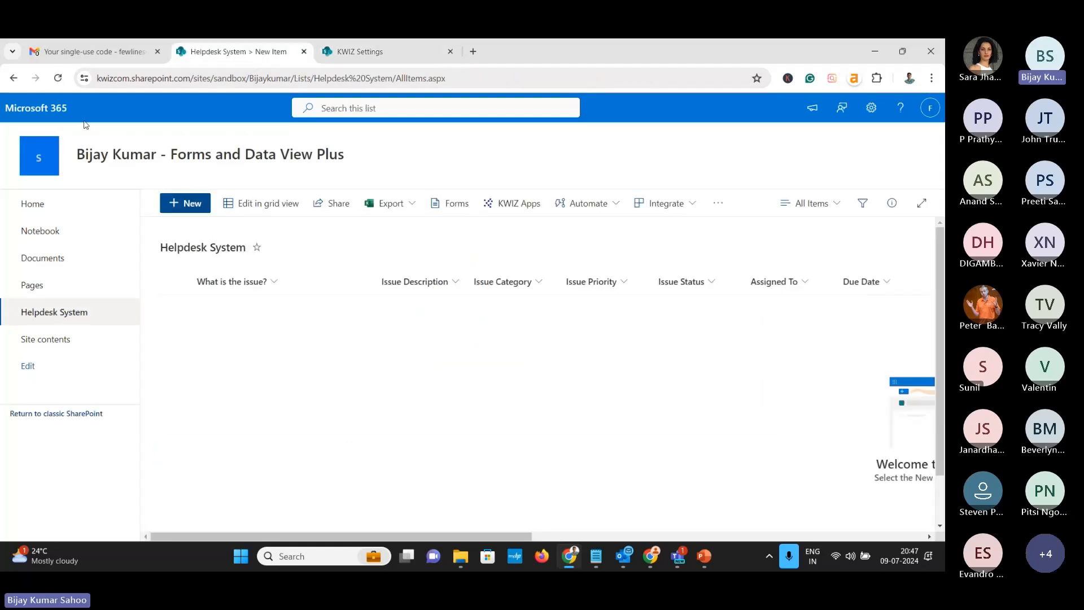
pyautogui.click(55, 79)
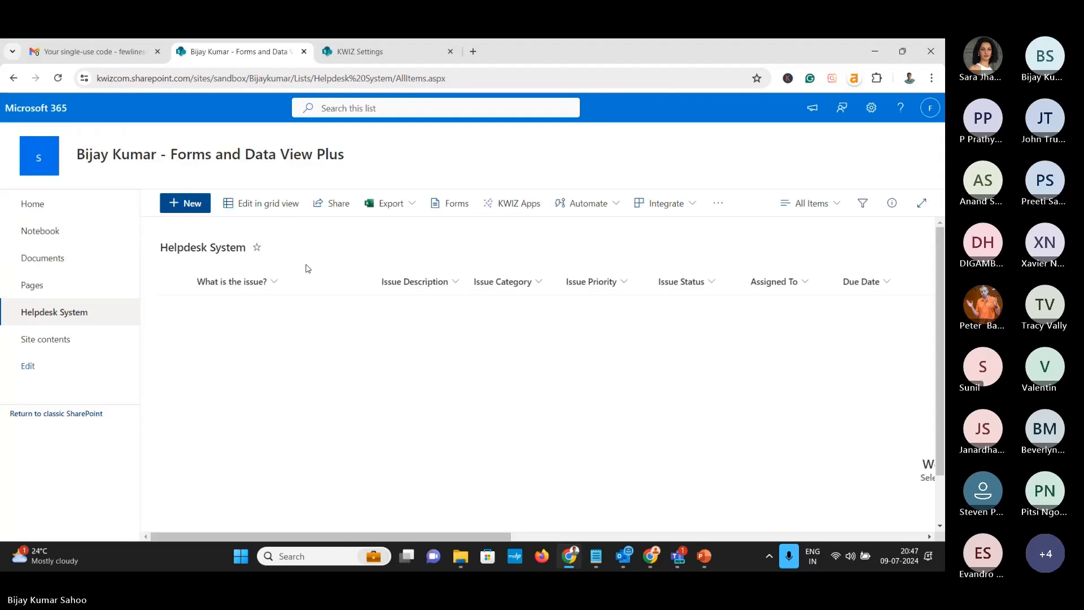
# Confirm a new item shows only Issue Details and Requestor Details tabs, then cancel it
pyautogui.click(185, 203)
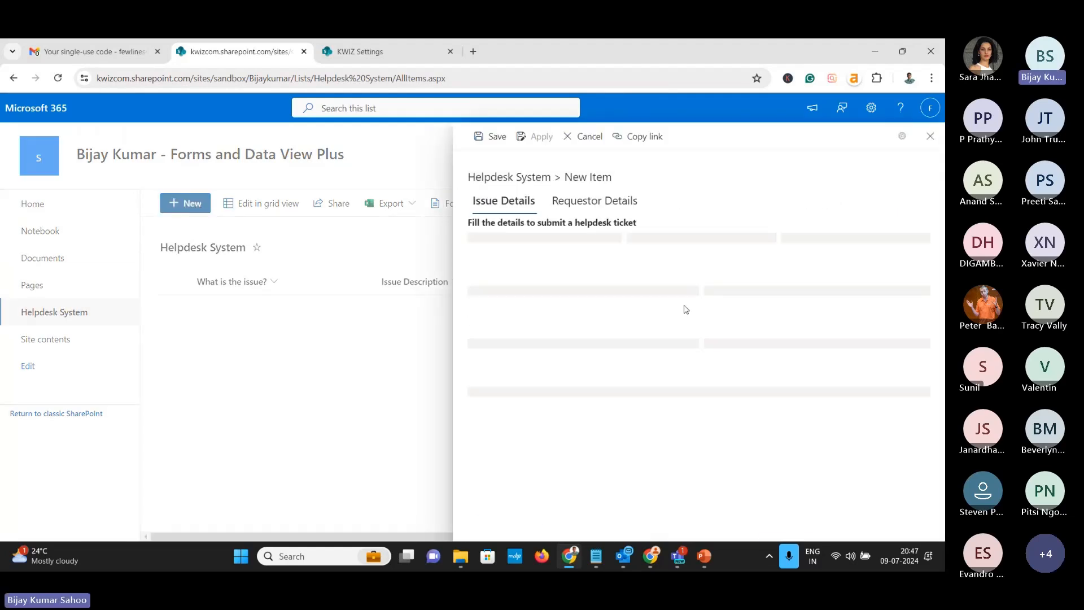
pyautogui.click(592, 203)
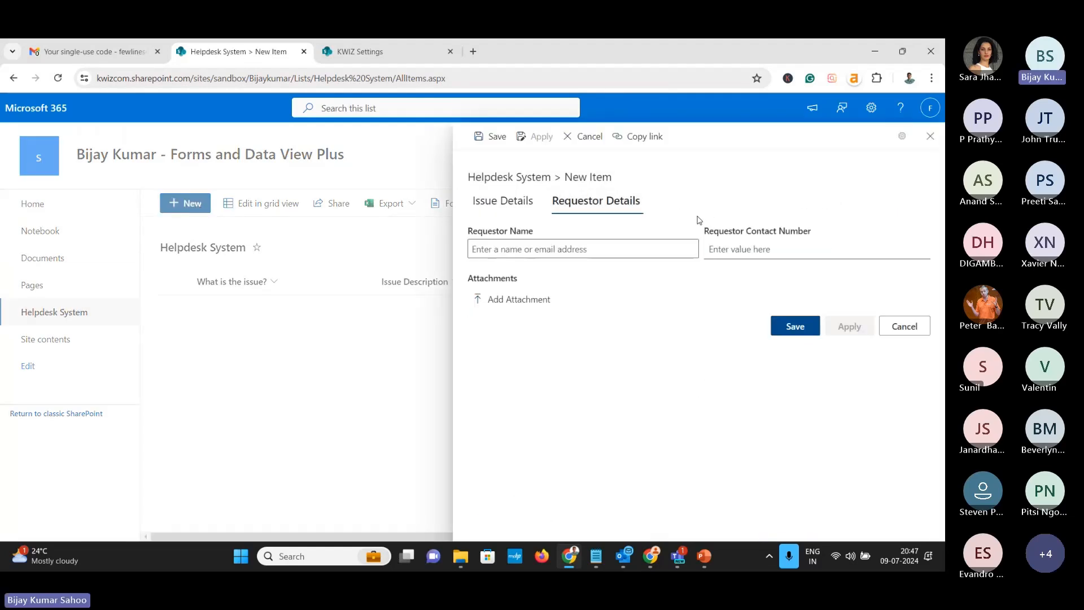
pyautogui.click(512, 212)
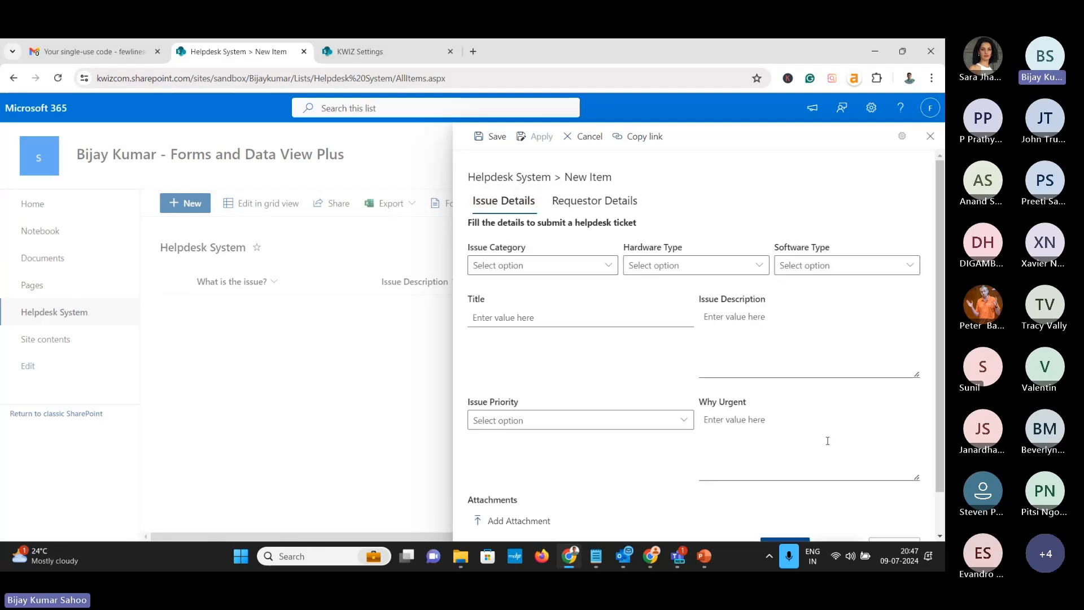
pyautogui.scroll(-1, 828, 439)
pyautogui.click(895, 502)
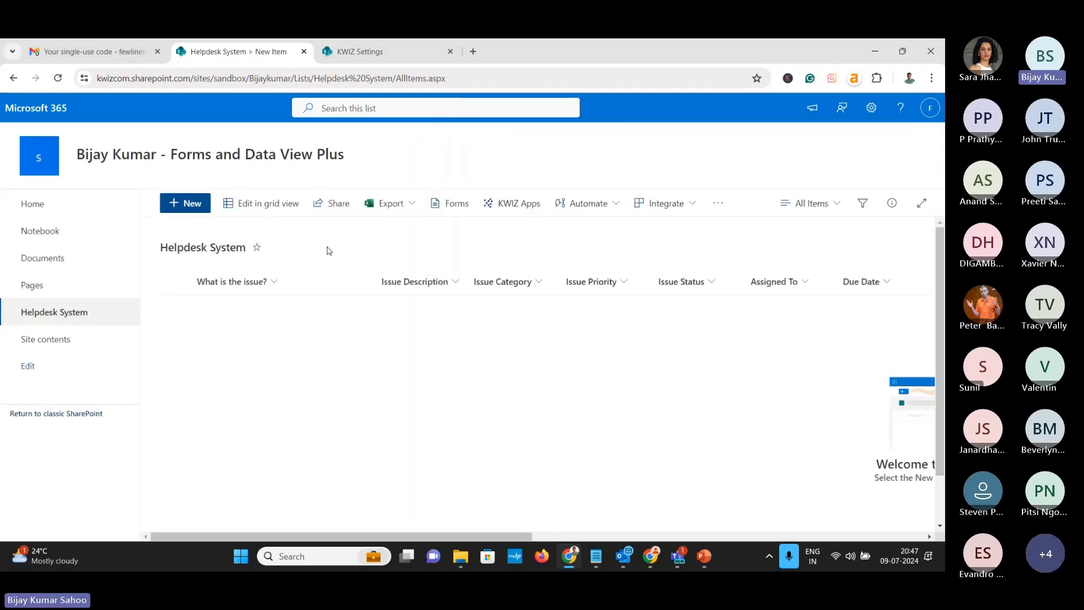
pyautogui.click(353, 51)
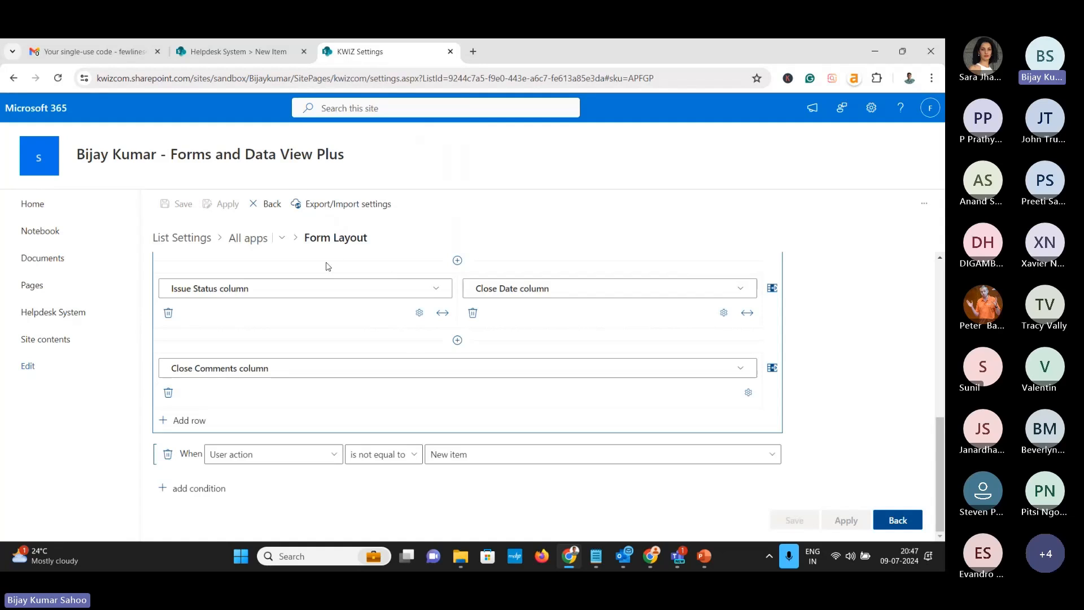
# Switch to the Issue Details tab layout and expand it to show the Issue Category, Title and Issue Priority rows
pyautogui.scroll(2, 334, 351)
pyautogui.scroll(3, 336, 347)
pyautogui.scroll(-5, 344, 389)
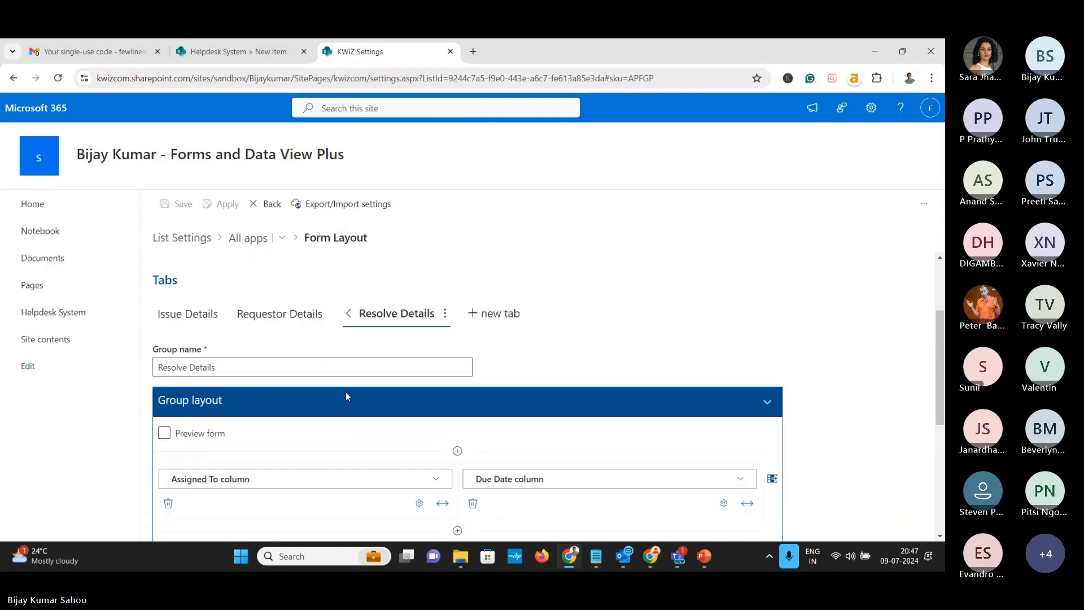
pyautogui.scroll(5, 276, 266)
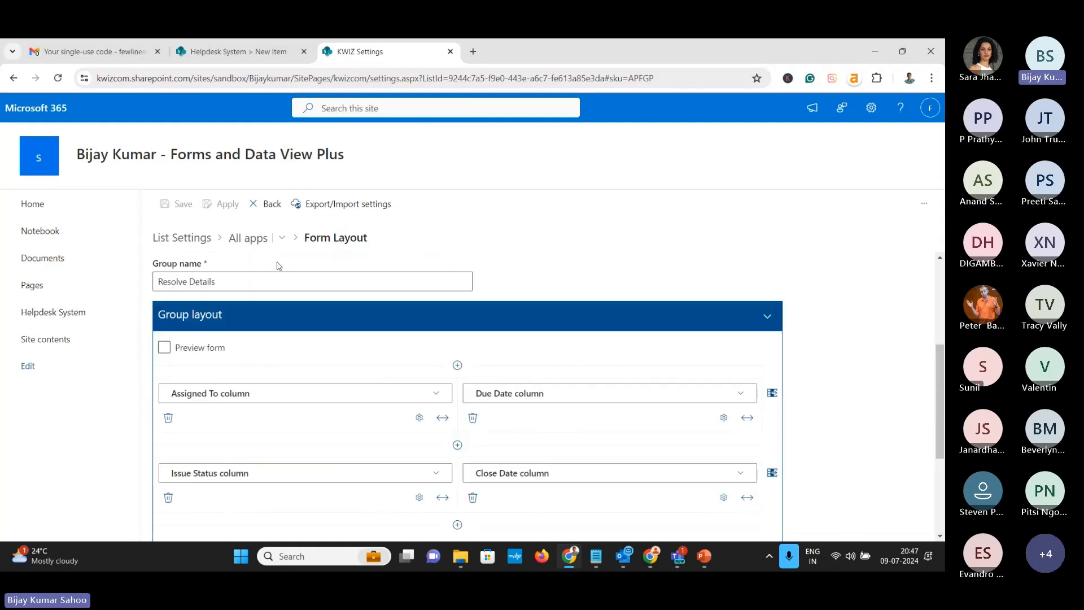
pyautogui.click(188, 350)
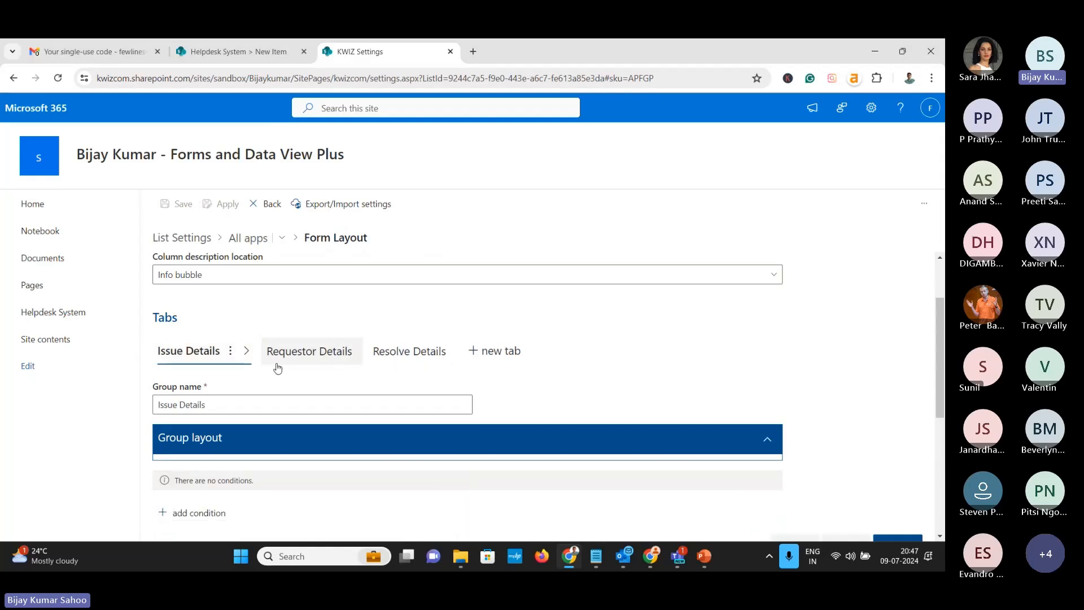
pyautogui.scroll(-2, 260, 369)
pyautogui.scroll(1, 246, 370)
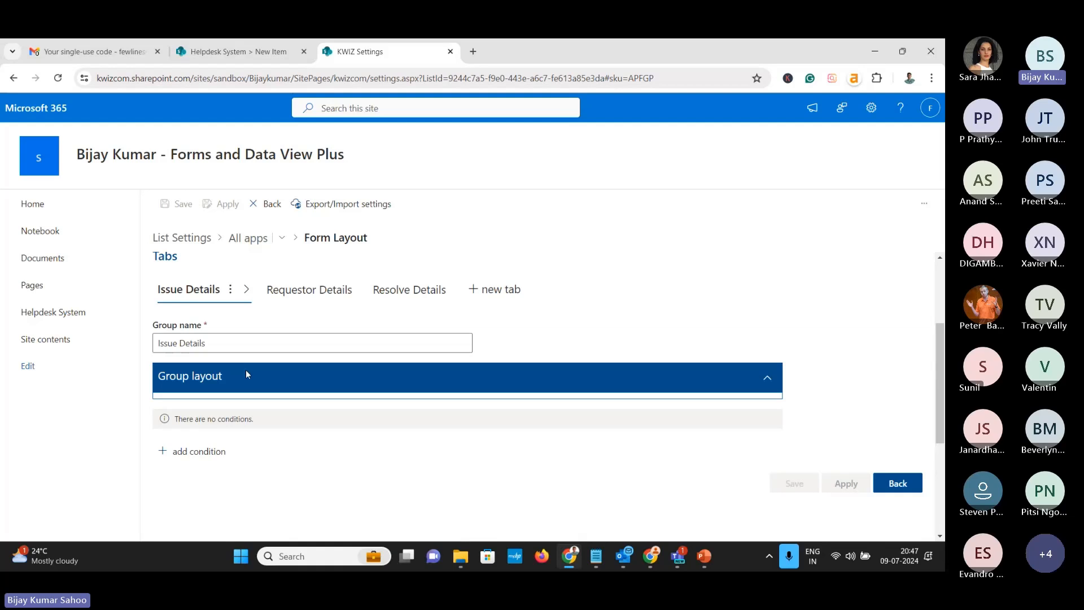
pyautogui.click(247, 379)
pyautogui.scroll(-2, 315, 398)
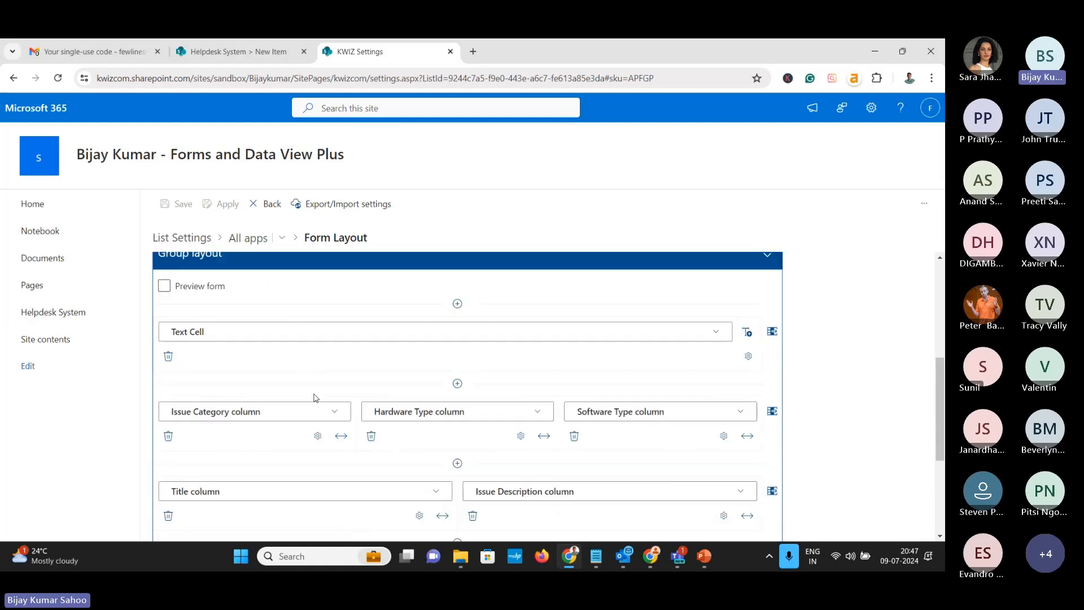
pyautogui.scroll(-2, 315, 399)
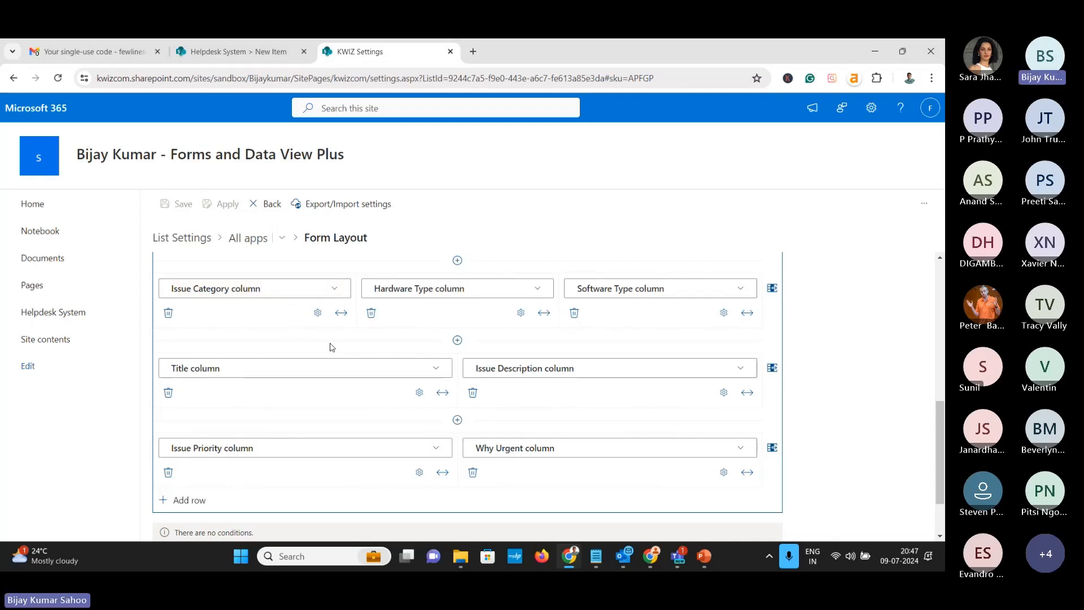
# Add an 'is not empty' field constraint with an error message to Issue Category and save it
pyautogui.click(317, 314)
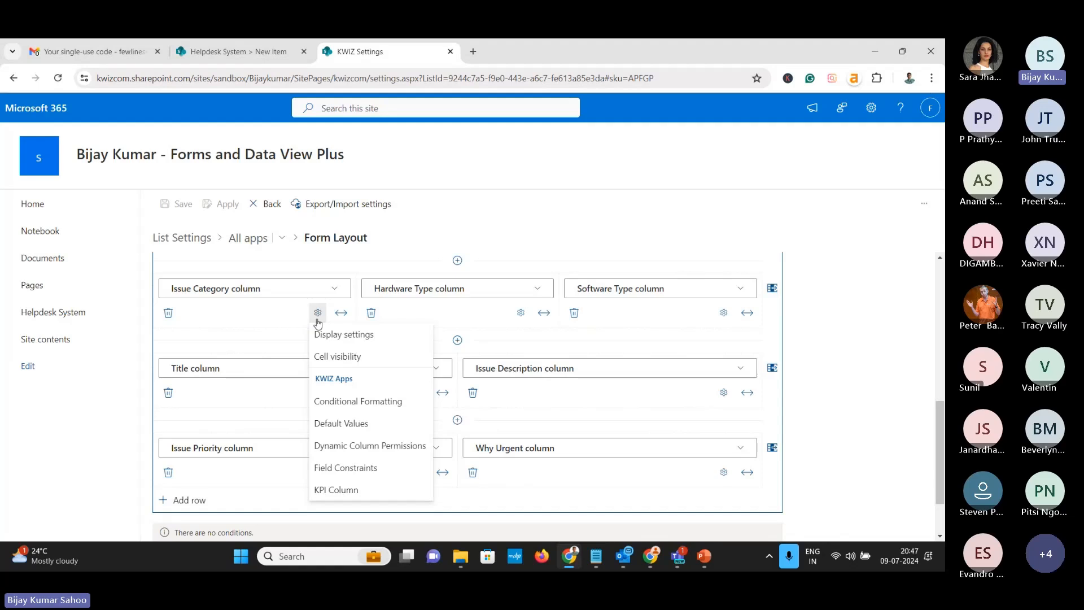
pyautogui.click(342, 470)
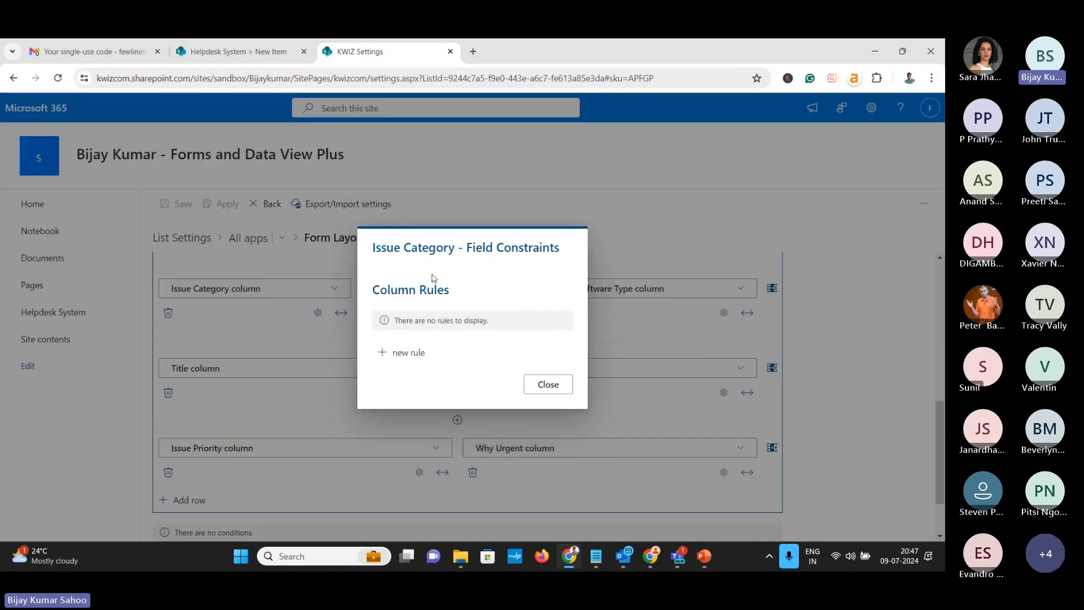
pyautogui.click(406, 355)
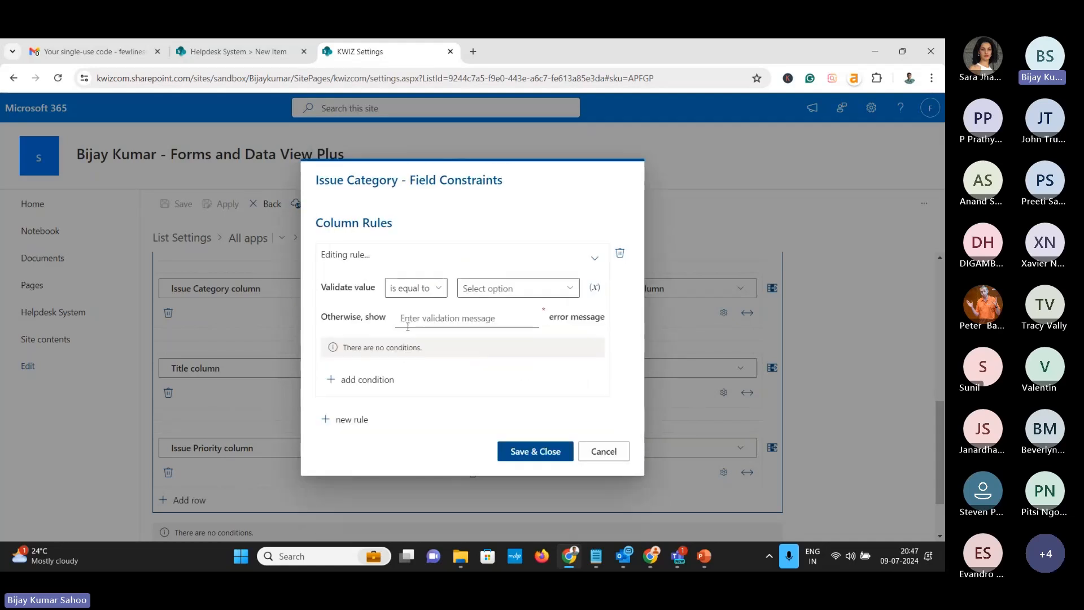
pyautogui.click(412, 294)
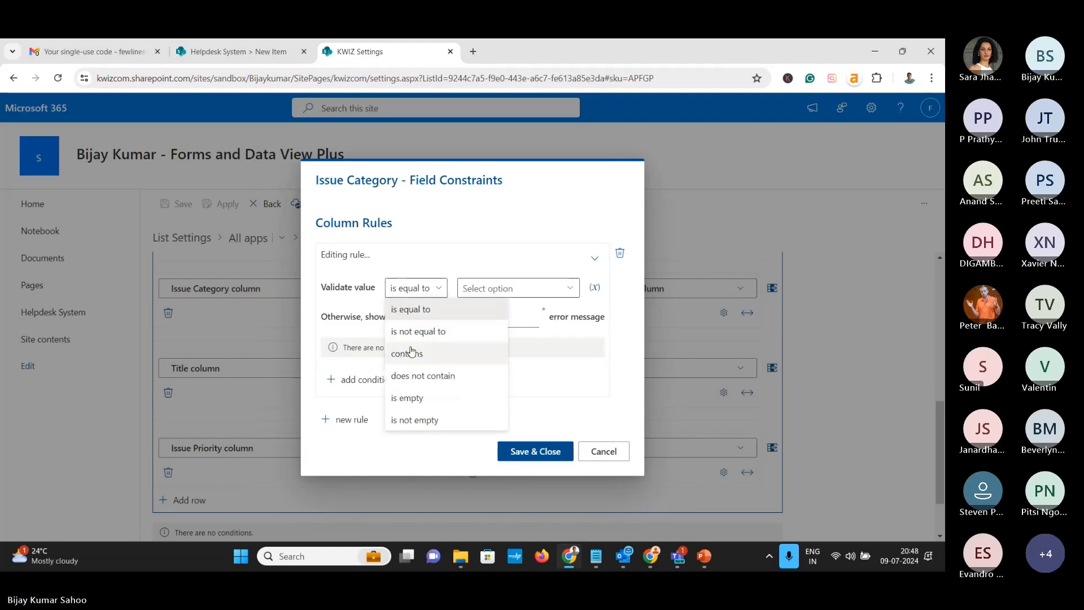
pyautogui.click(405, 419)
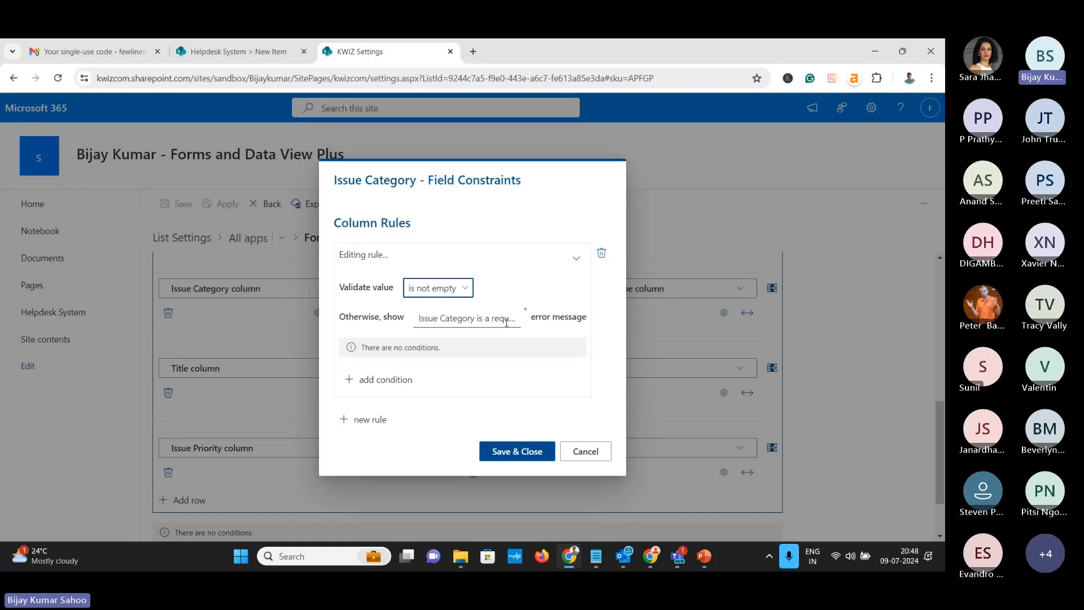
pyautogui.click(518, 455)
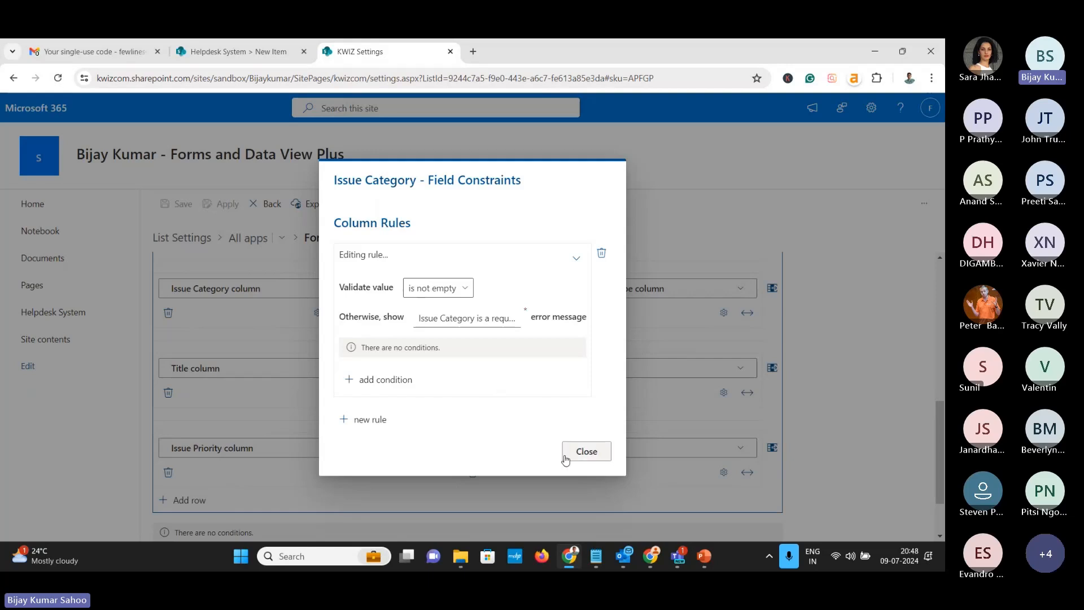
pyautogui.click(565, 455)
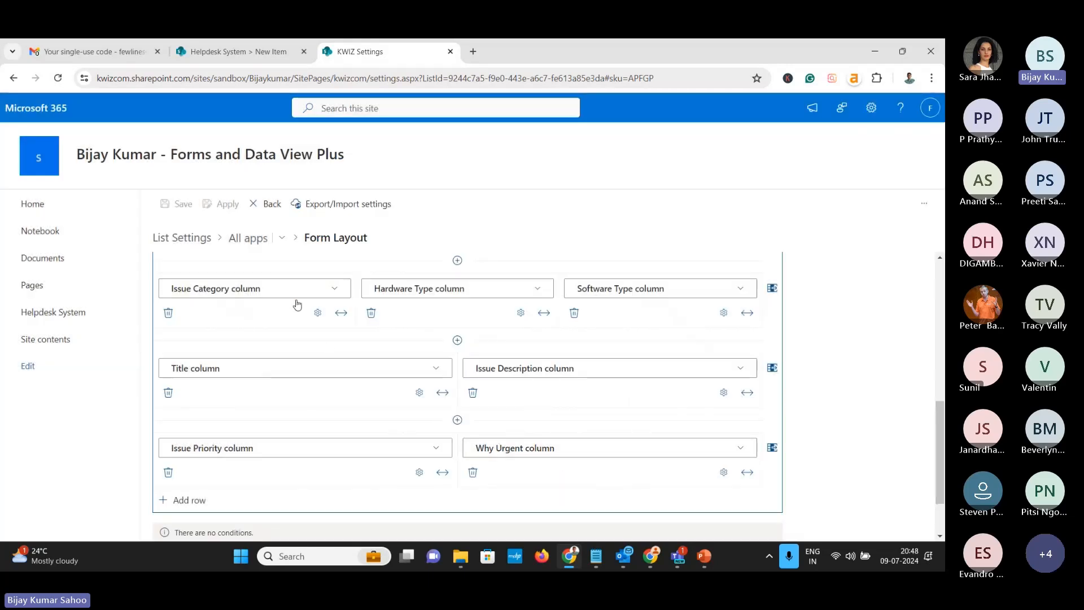
pyautogui.scroll(1, 298, 305)
pyautogui.scroll(-1, 245, 324)
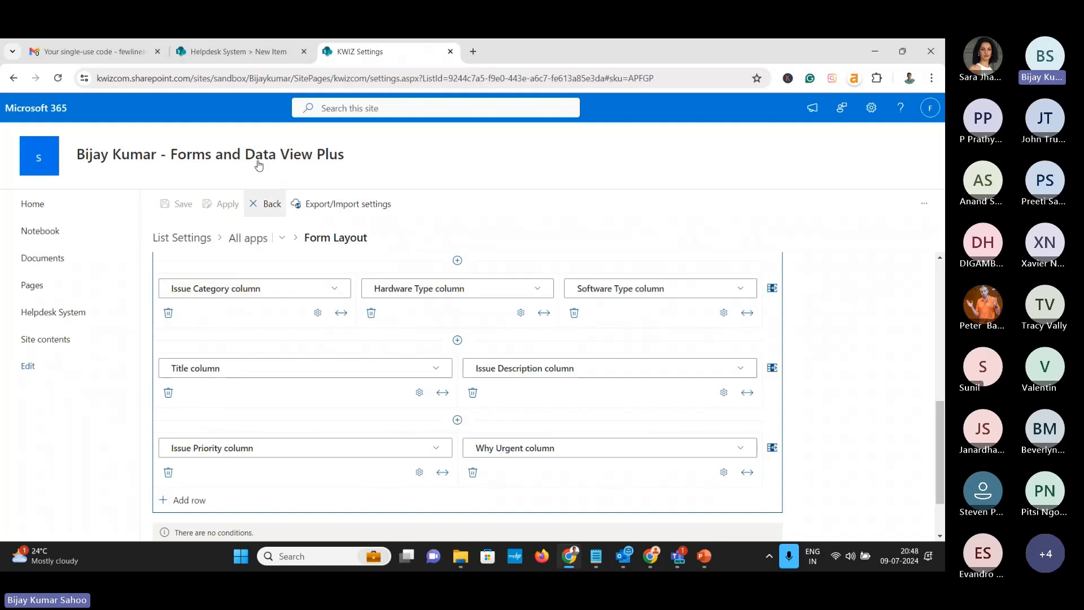
pyautogui.click(240, 52)
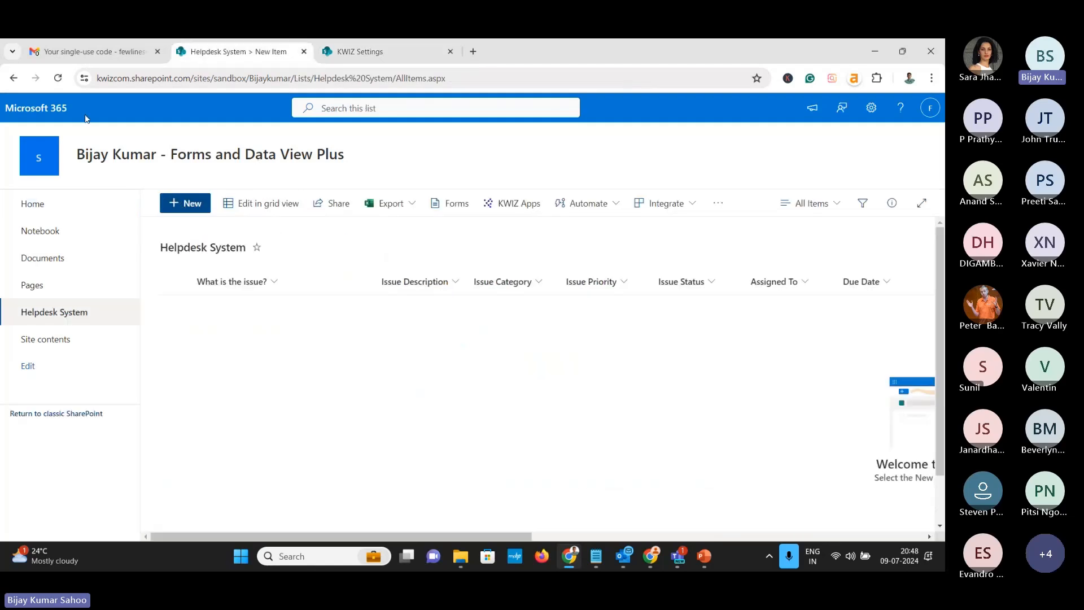
pyautogui.click(58, 78)
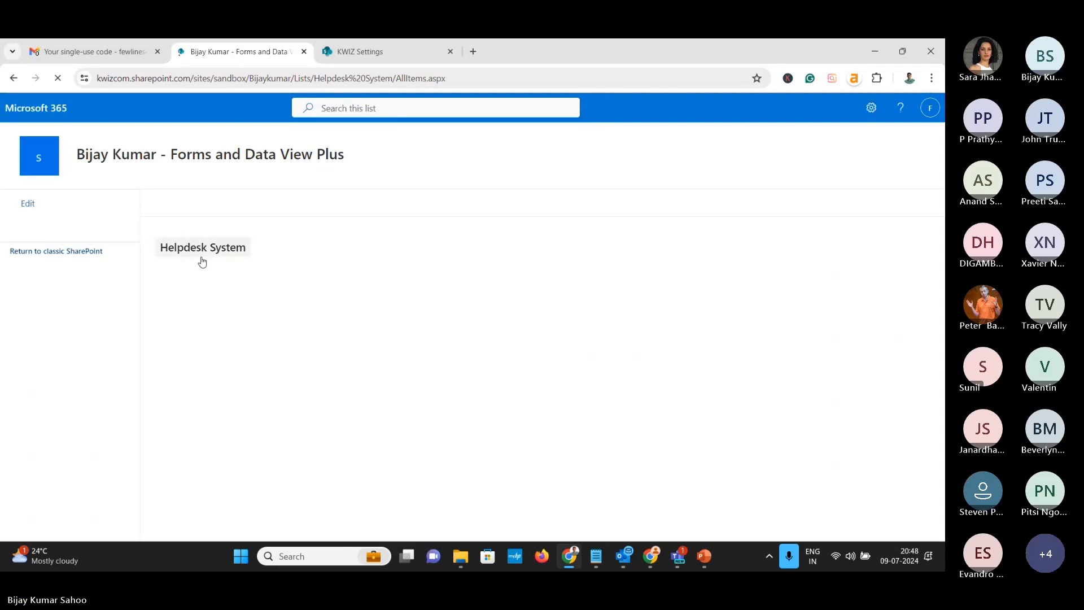
pyautogui.click(187, 204)
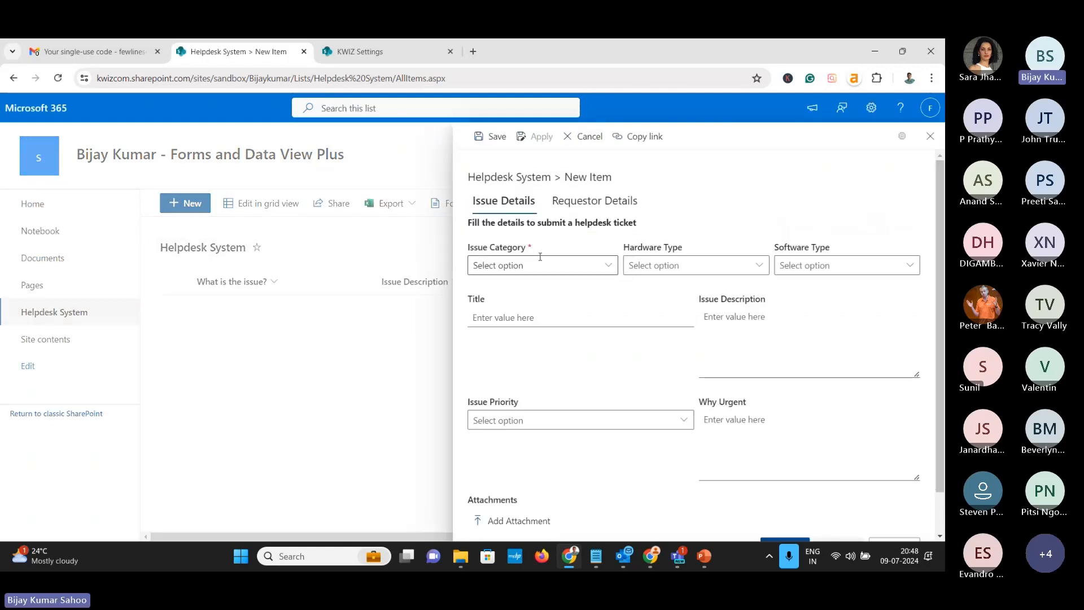
pyautogui.click(547, 261)
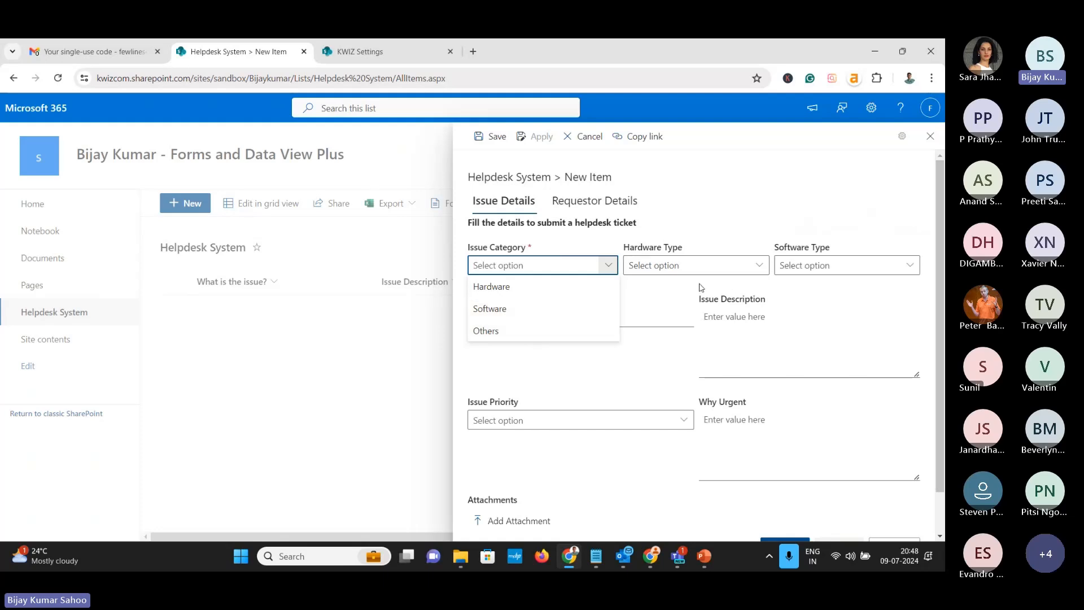
pyautogui.click(585, 138)
# Show Hardware Type only when Issue Category's current value equals Hardware
pyautogui.click(357, 62)
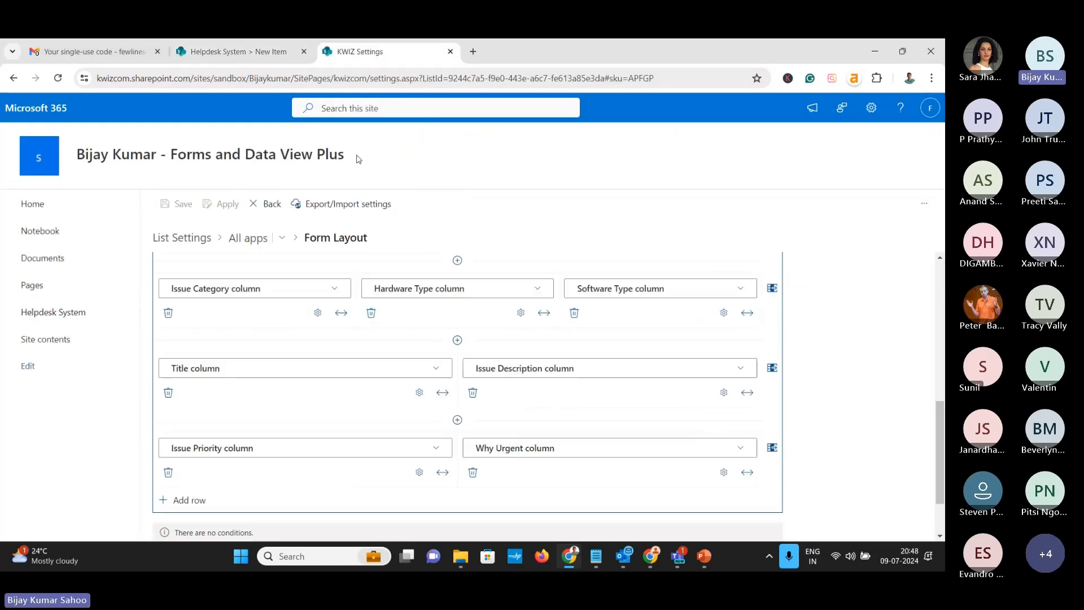
pyautogui.click(520, 313)
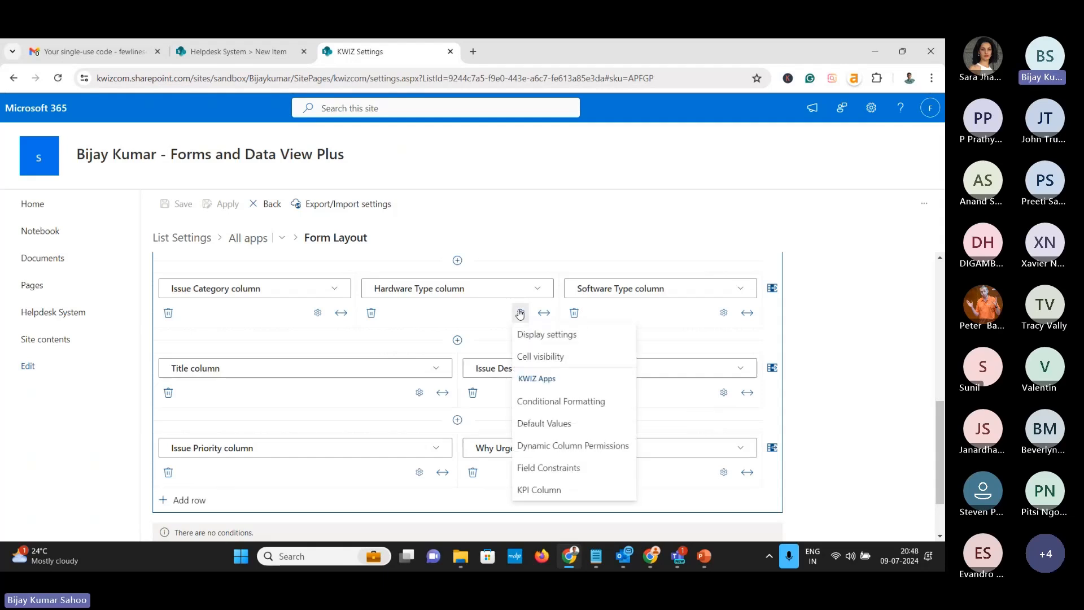
pyautogui.click(533, 358)
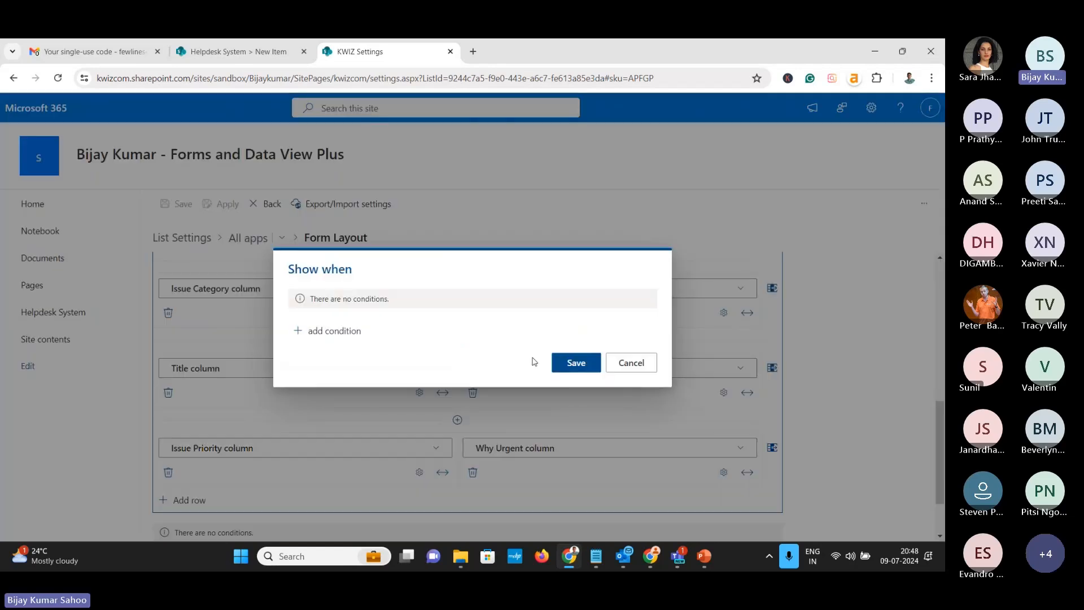
pyautogui.click(347, 332)
pyautogui.click(360, 303)
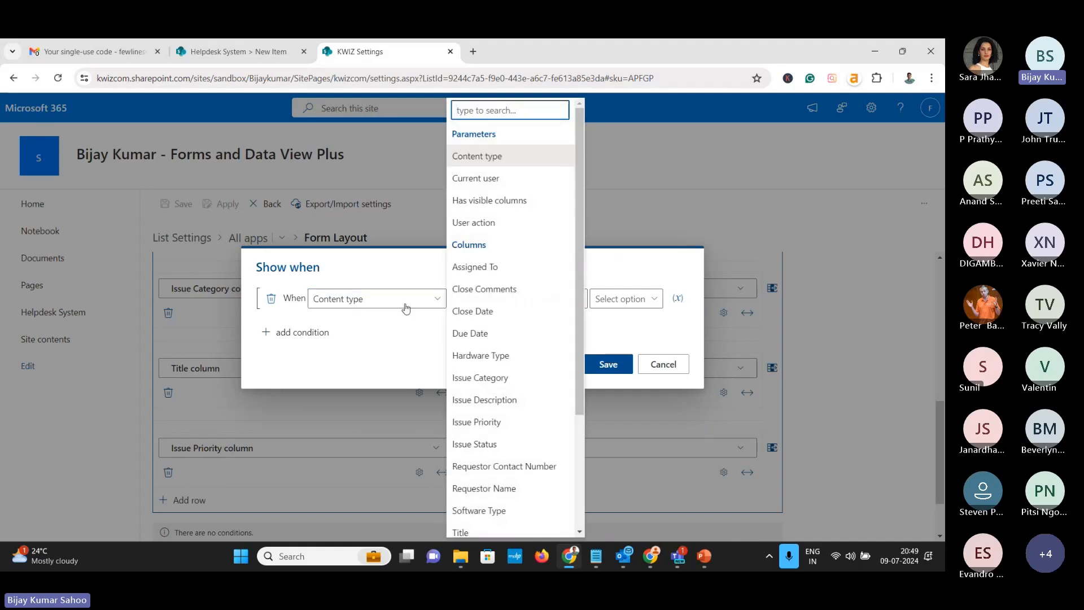
pyautogui.click(482, 379)
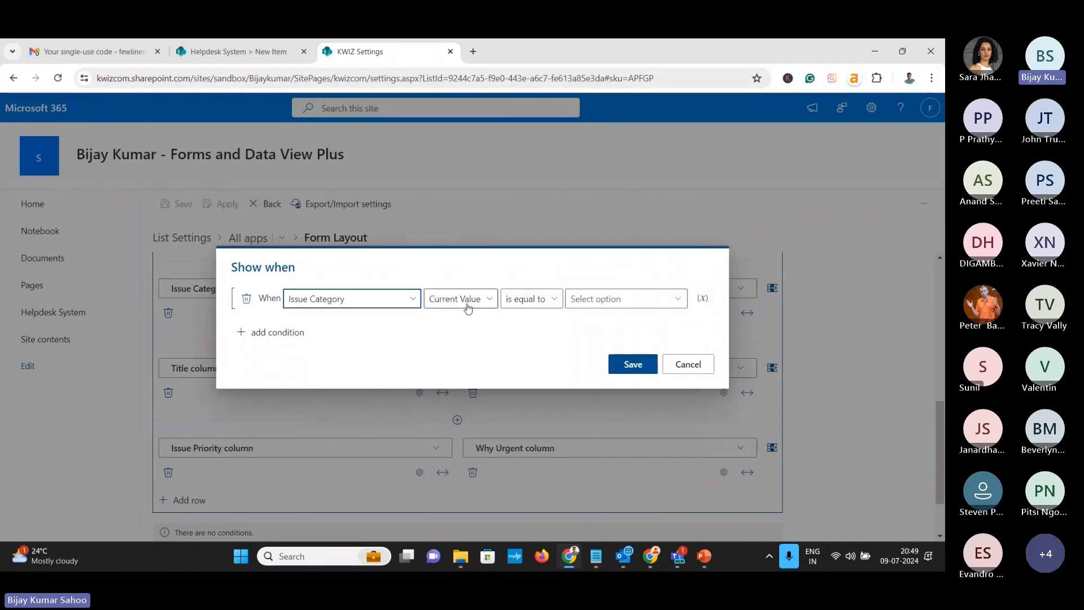
pyautogui.click(621, 299)
pyautogui.click(622, 319)
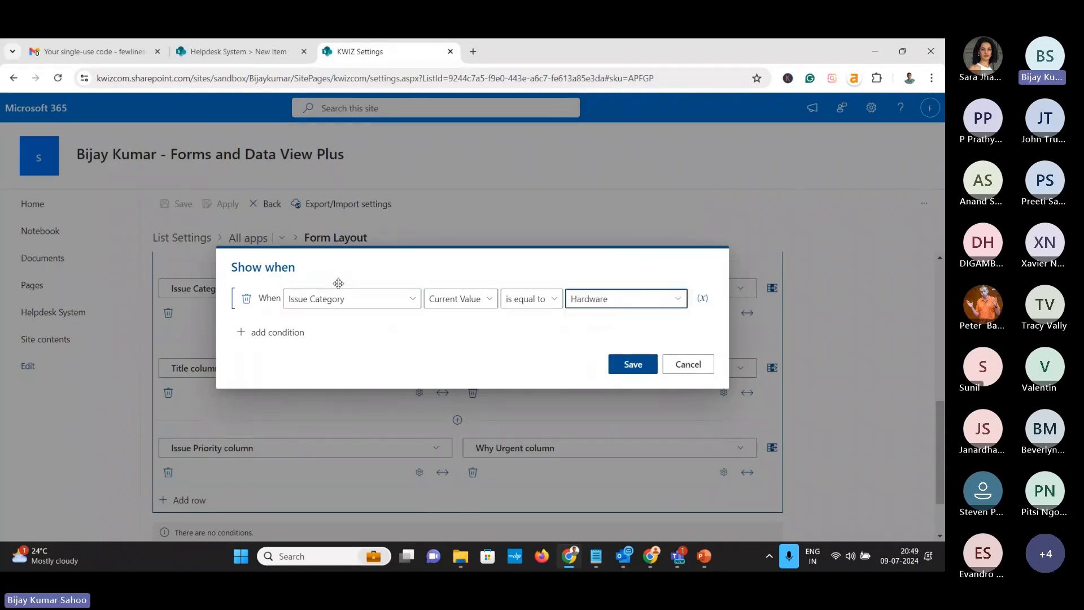
pyautogui.click(630, 364)
# Show Software Type only when Issue Category equals Software, then apply the form settings
pyautogui.click(724, 313)
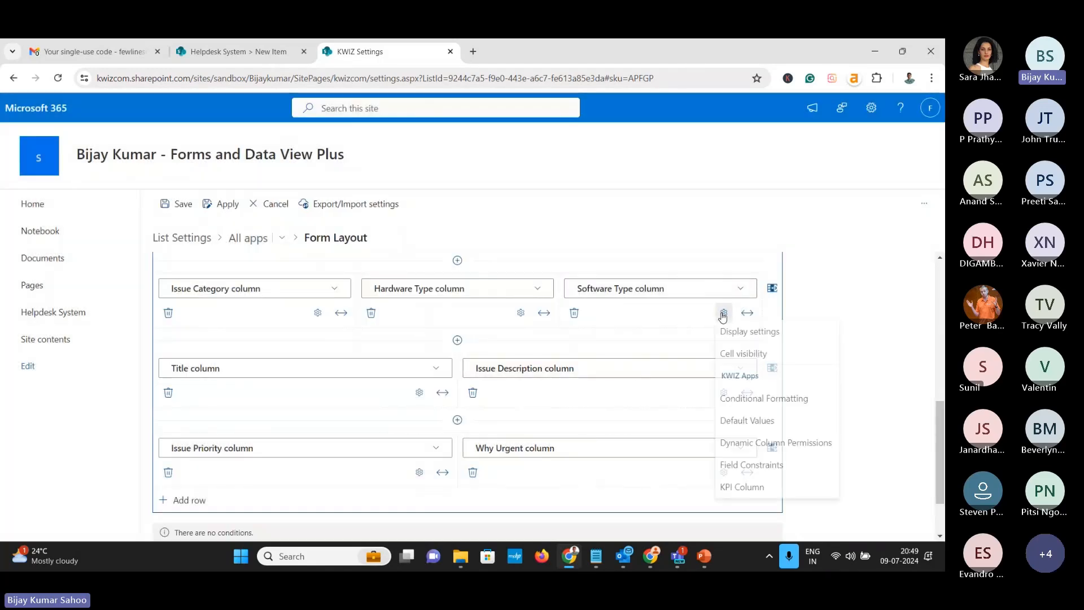
pyautogui.click(743, 357)
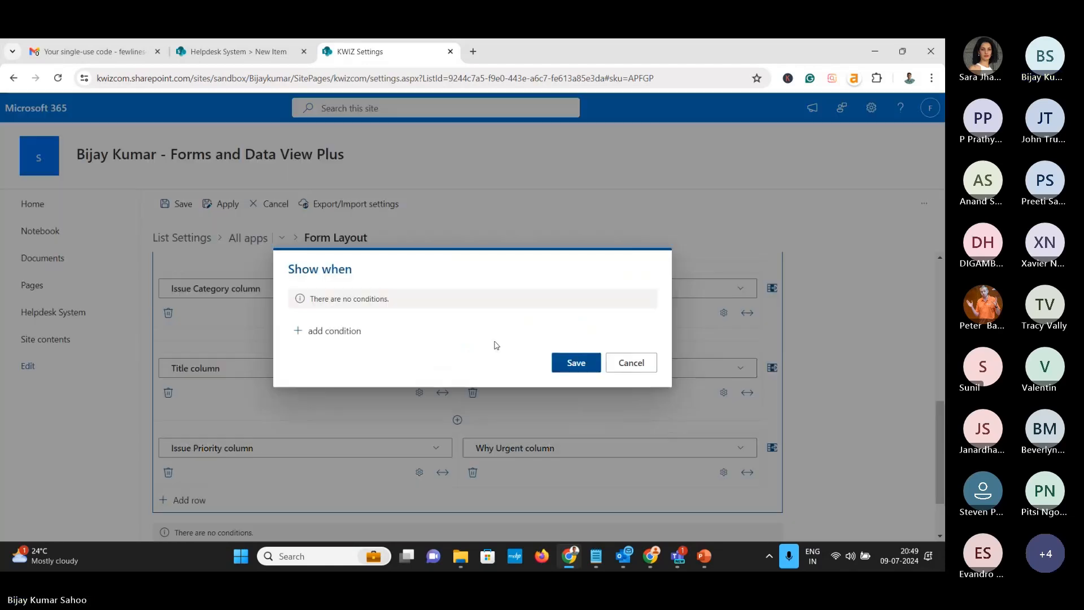
pyautogui.click(359, 333)
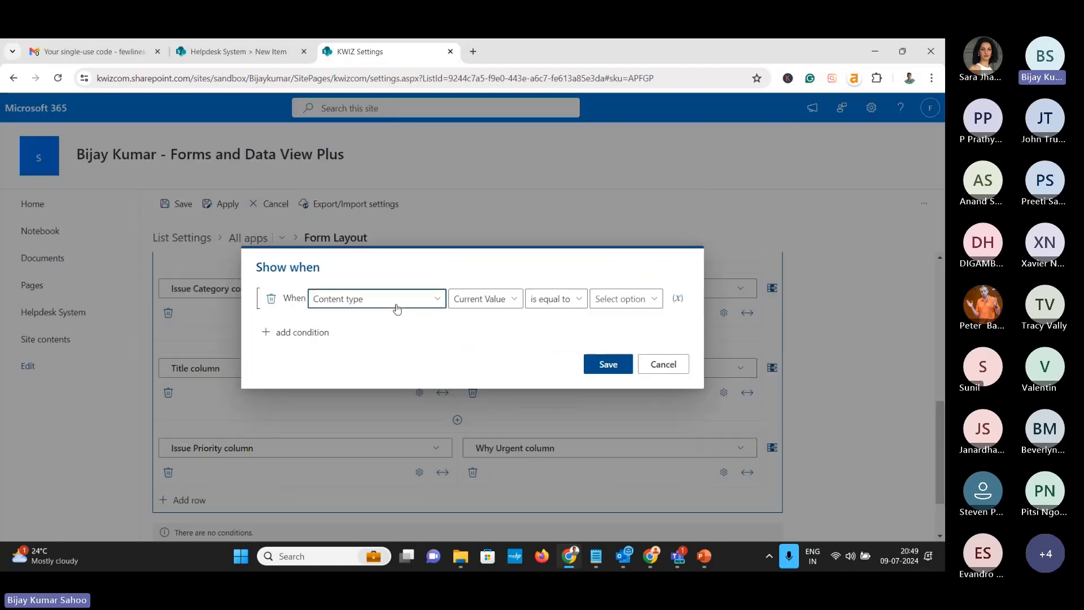
pyautogui.click(397, 308)
pyautogui.click(486, 379)
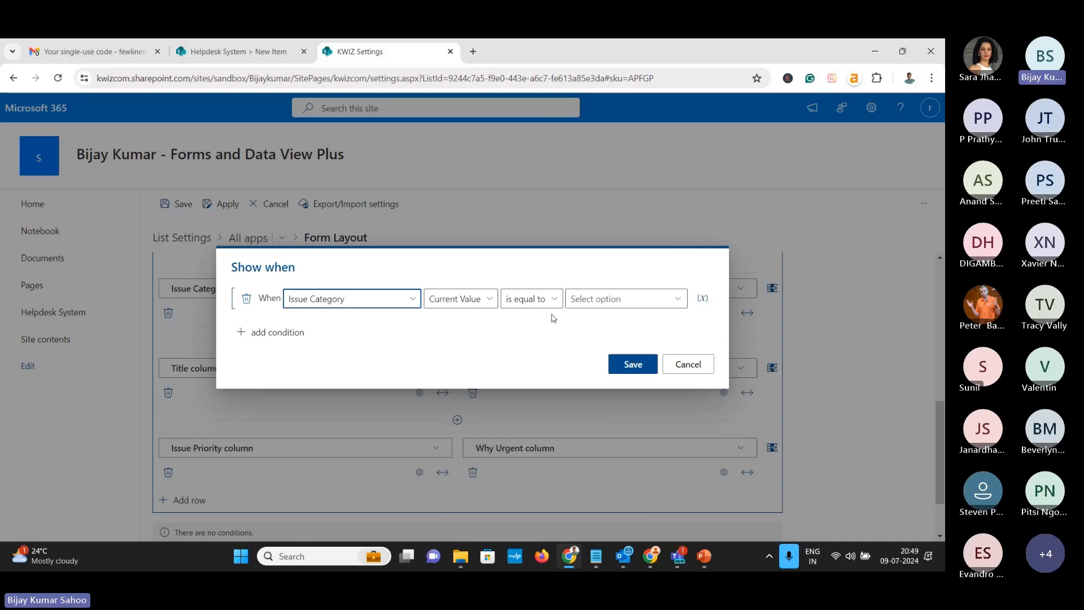
pyautogui.click(596, 299)
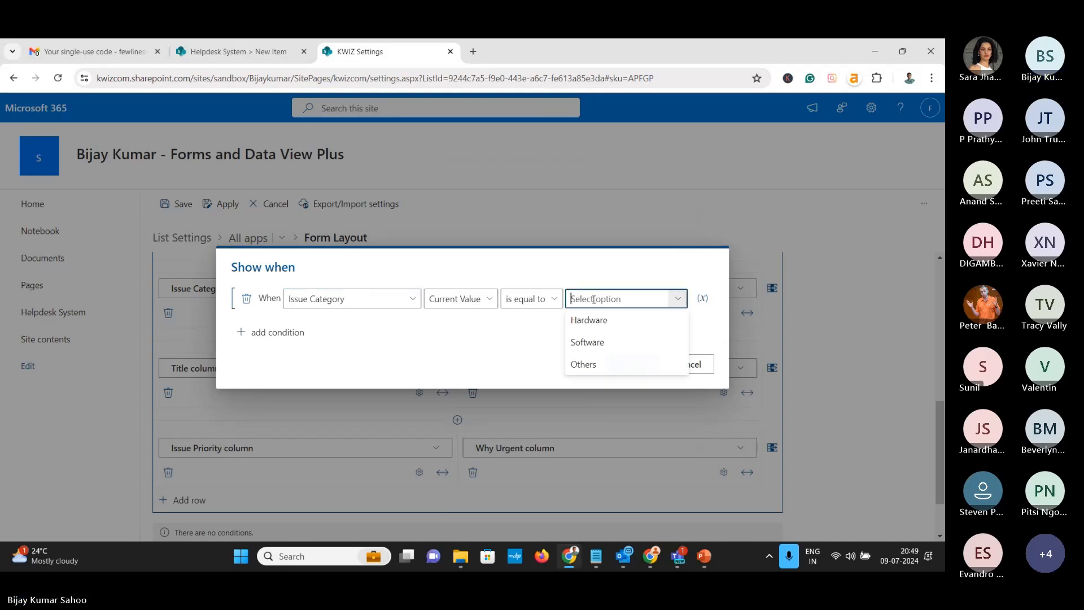
pyautogui.click(599, 343)
pyautogui.click(633, 363)
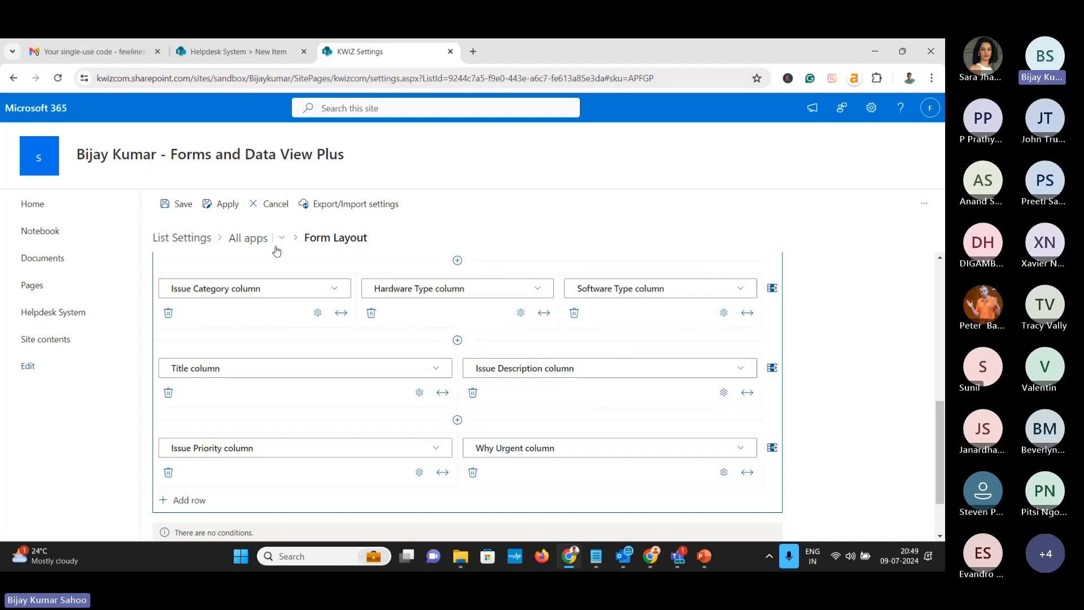
pyautogui.scroll(-2, 907, 443)
pyautogui.click(845, 519)
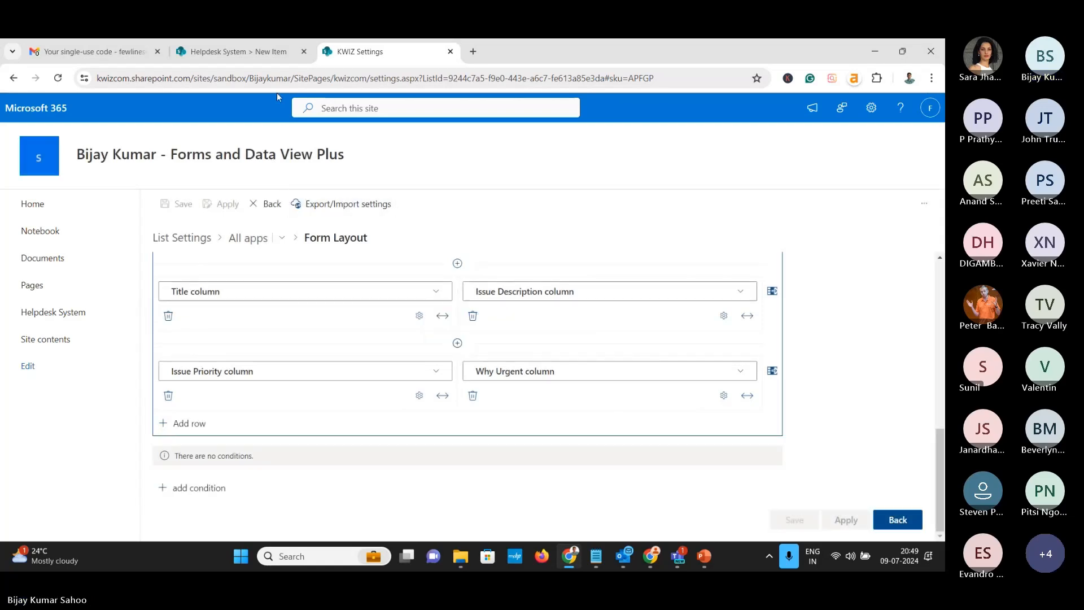
# Reload the Helpdesk list and set Issue Category to Hardware to reveal Hardware Type
pyautogui.click(246, 53)
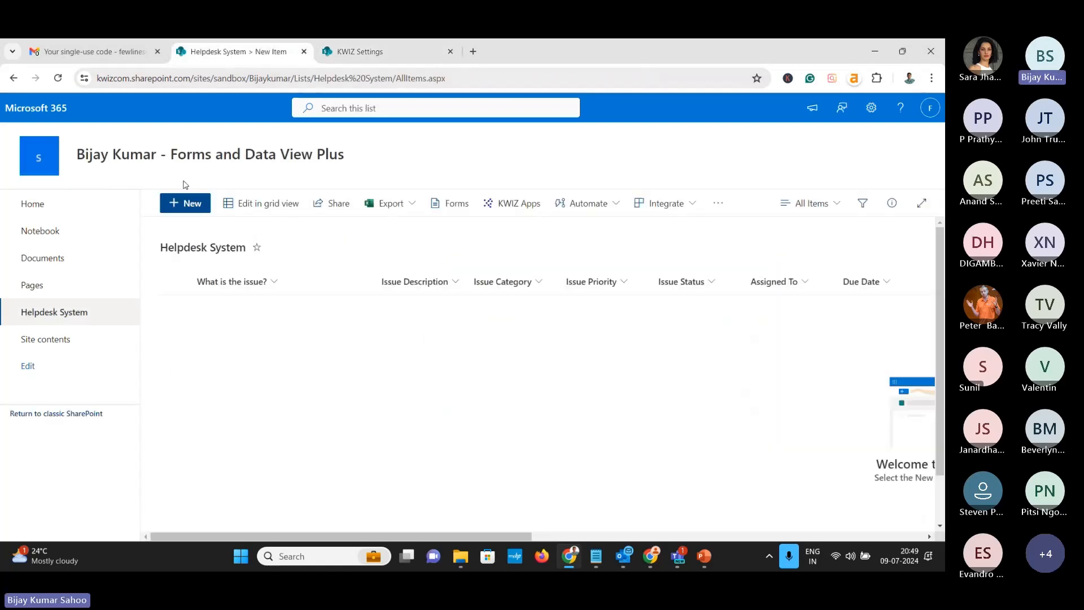
pyautogui.click(58, 78)
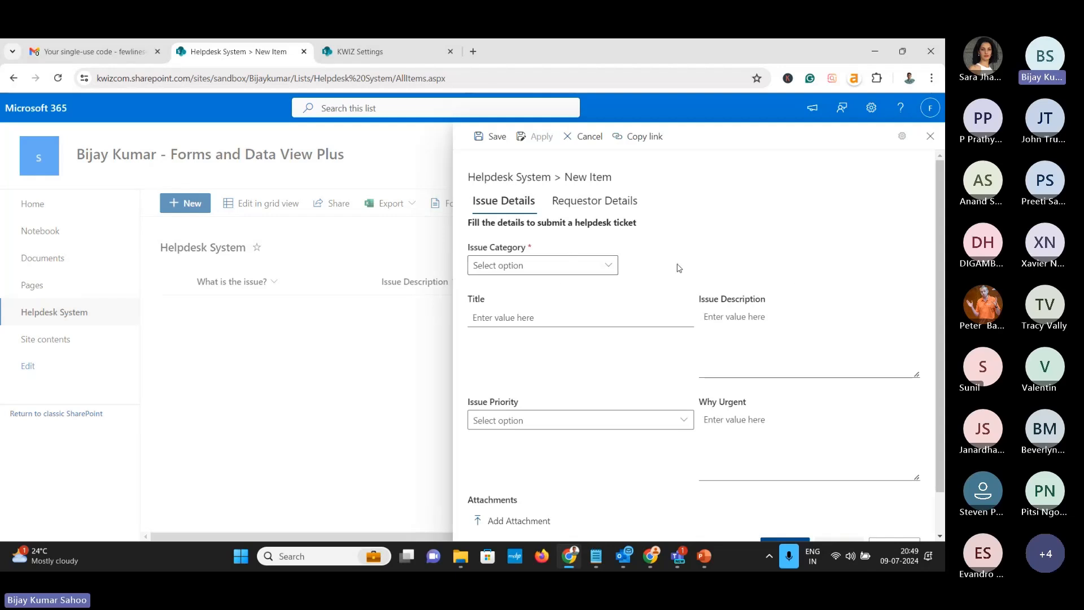
pyautogui.click(581, 266)
pyautogui.click(567, 286)
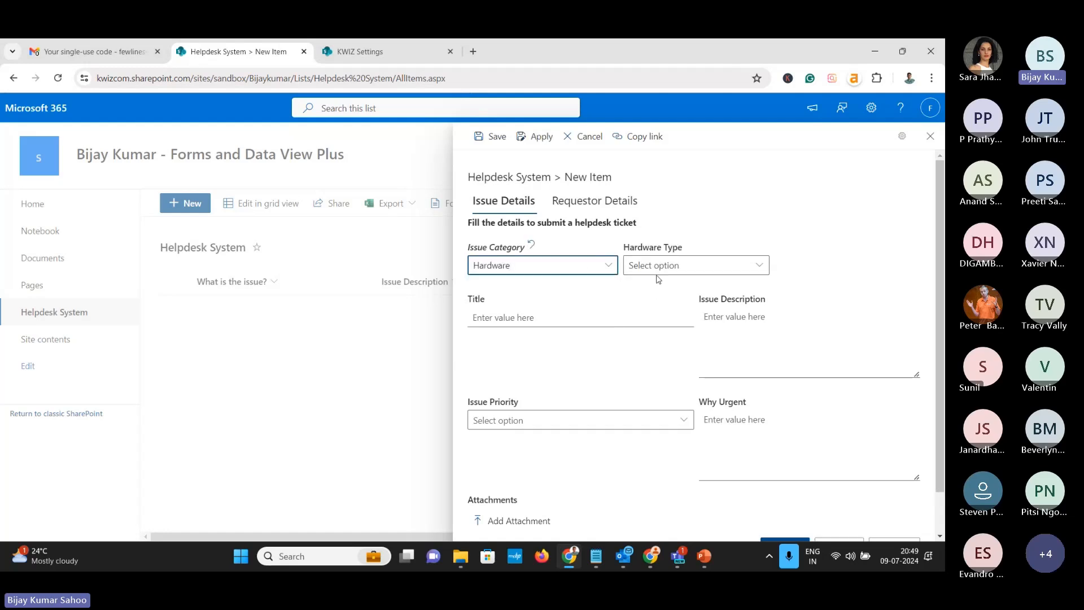
# Switch Issue Category to Others, then cancel and discard the unsaved test item
pyautogui.click(599, 266)
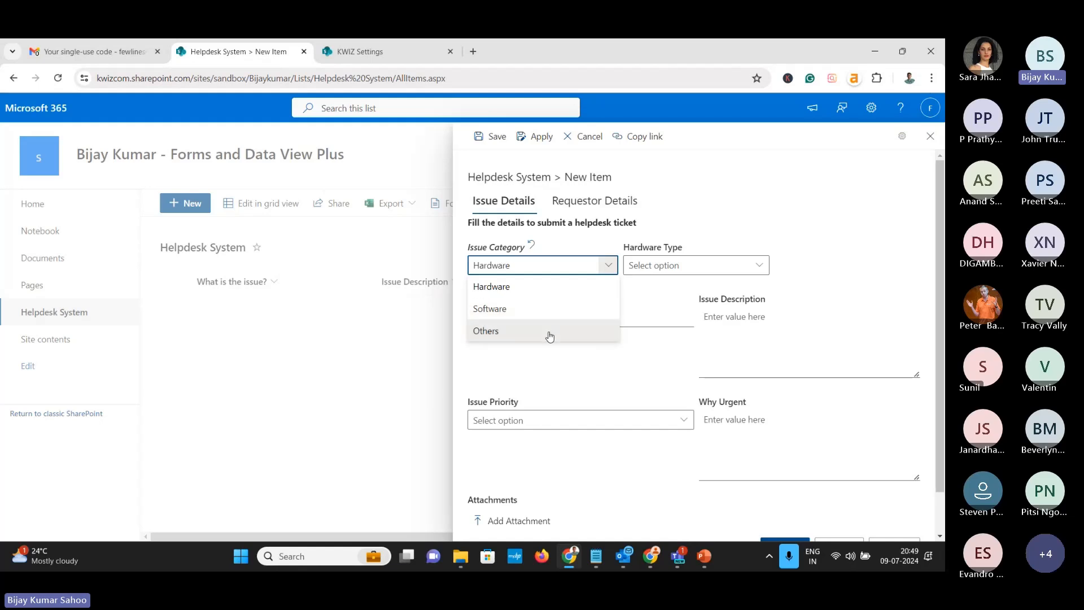
pyautogui.click(551, 333)
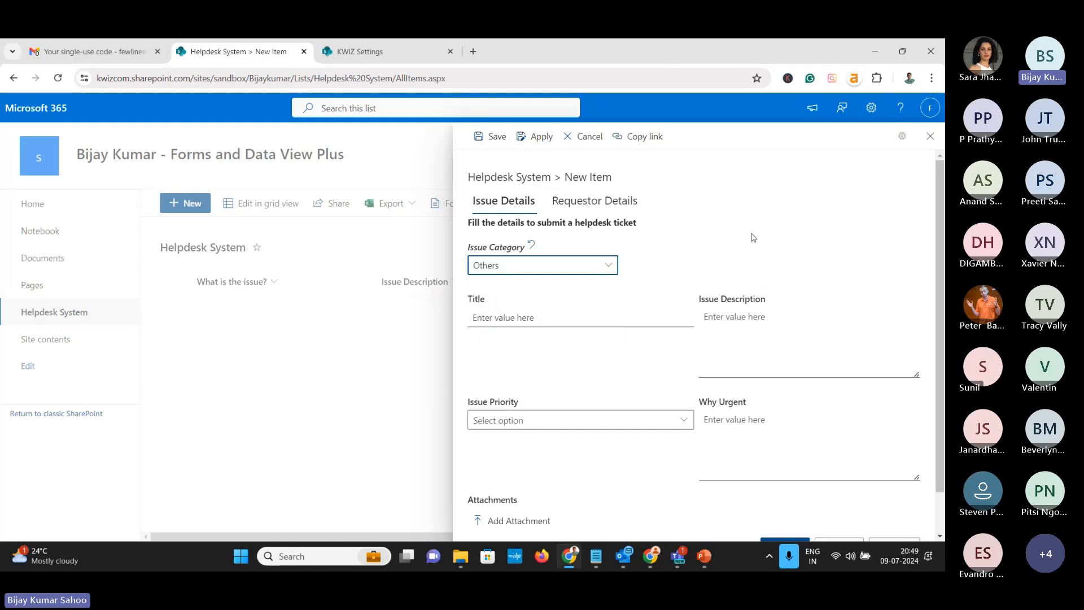
pyautogui.click(585, 137)
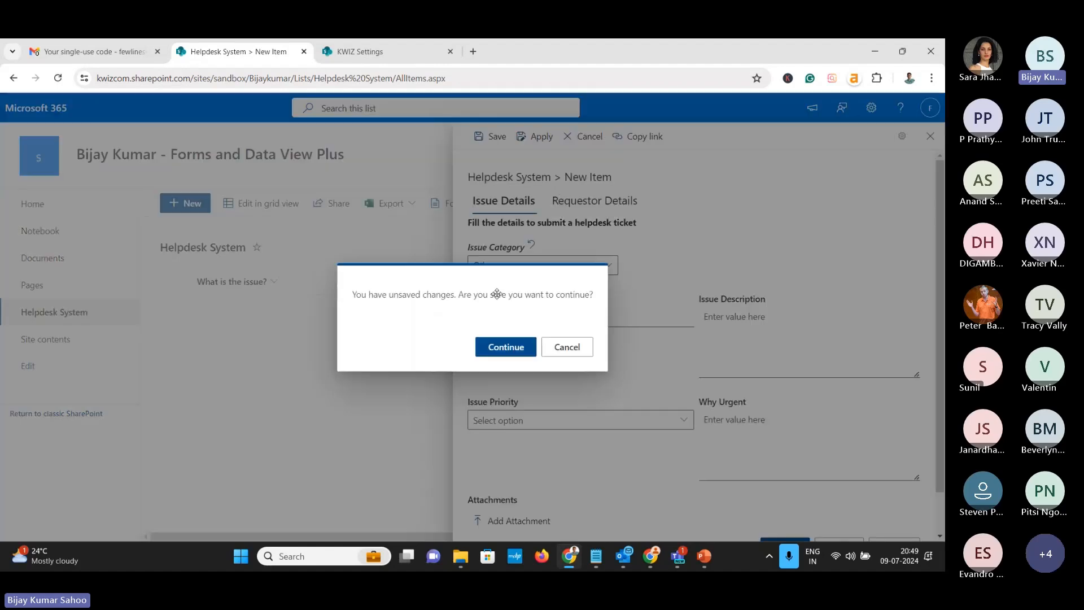
pyautogui.click(498, 346)
pyautogui.click(347, 52)
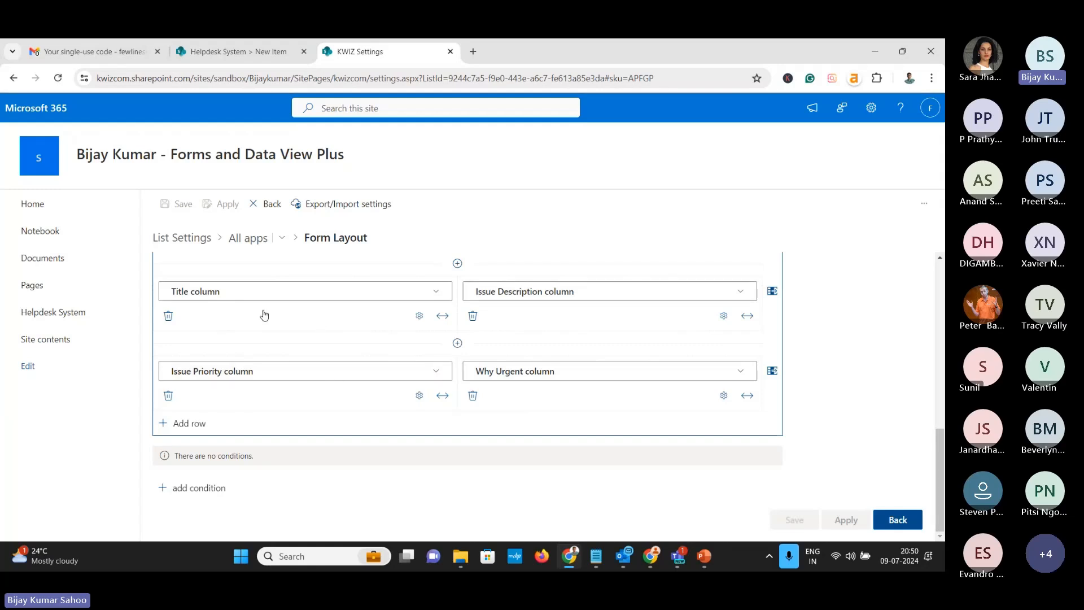
pyautogui.scroll(1, 248, 333)
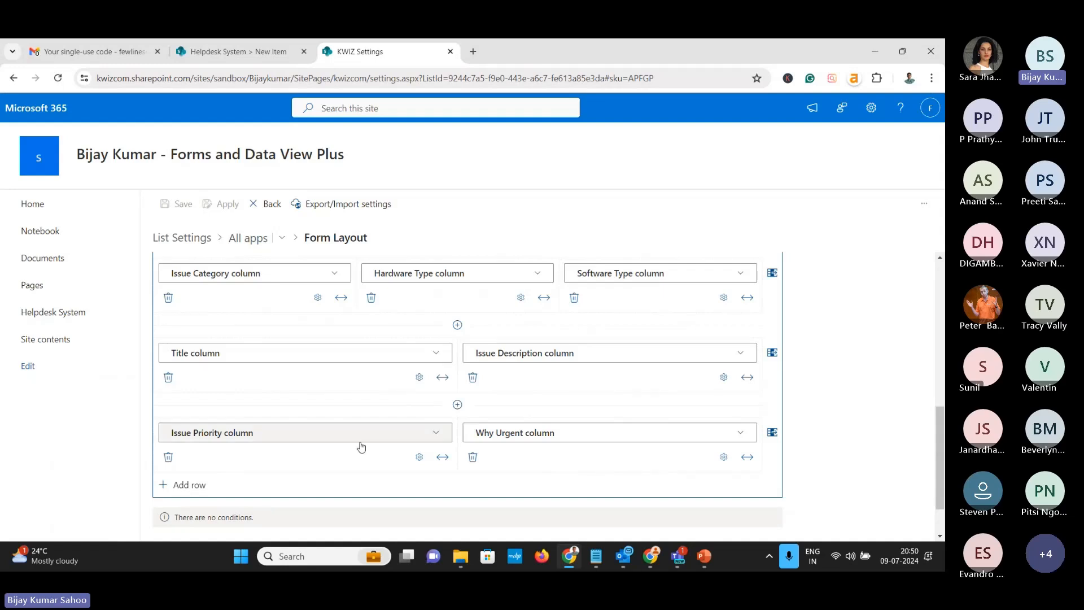
pyautogui.click(246, 56)
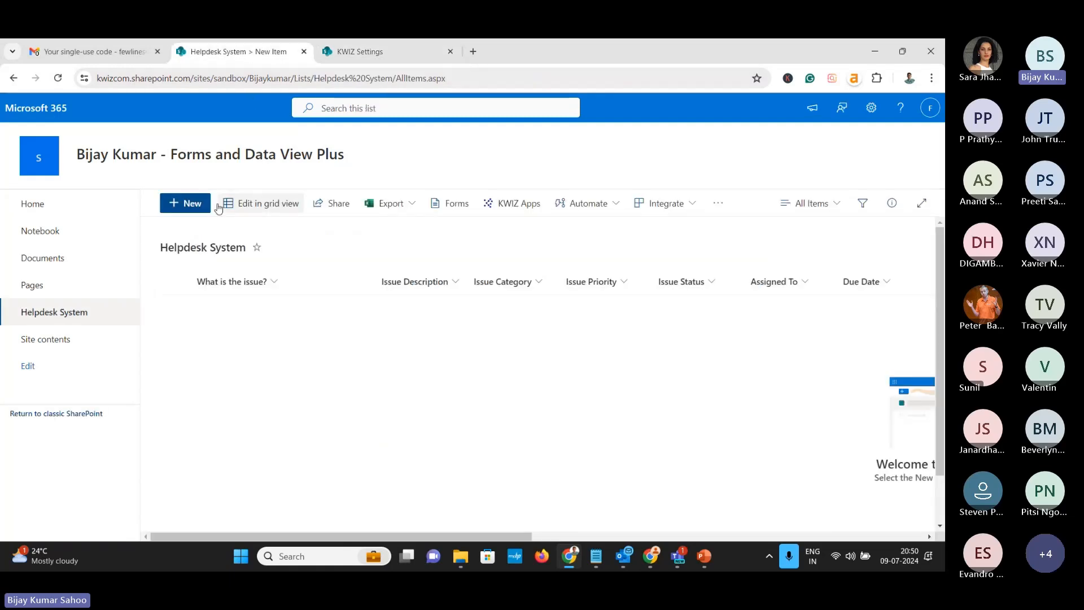
pyautogui.click(197, 209)
pyautogui.click(544, 419)
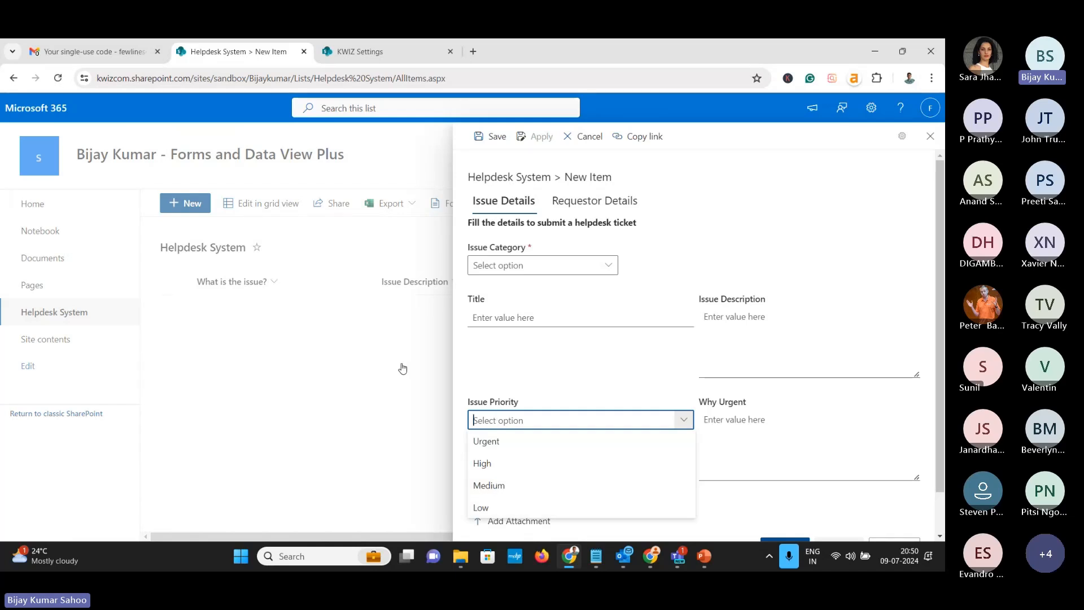
pyautogui.click(375, 369)
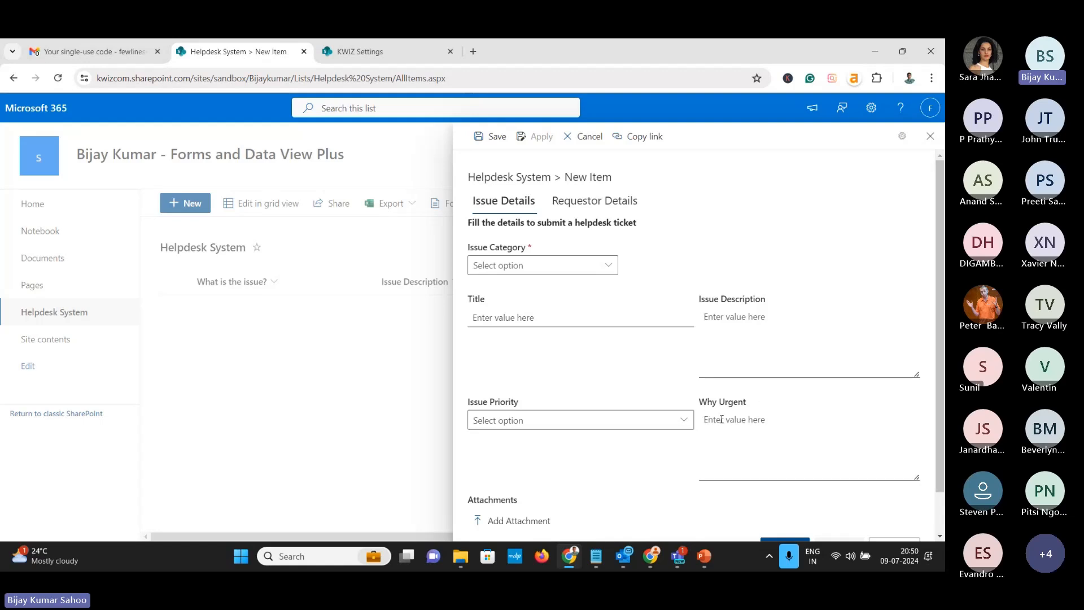
pyautogui.click(621, 428)
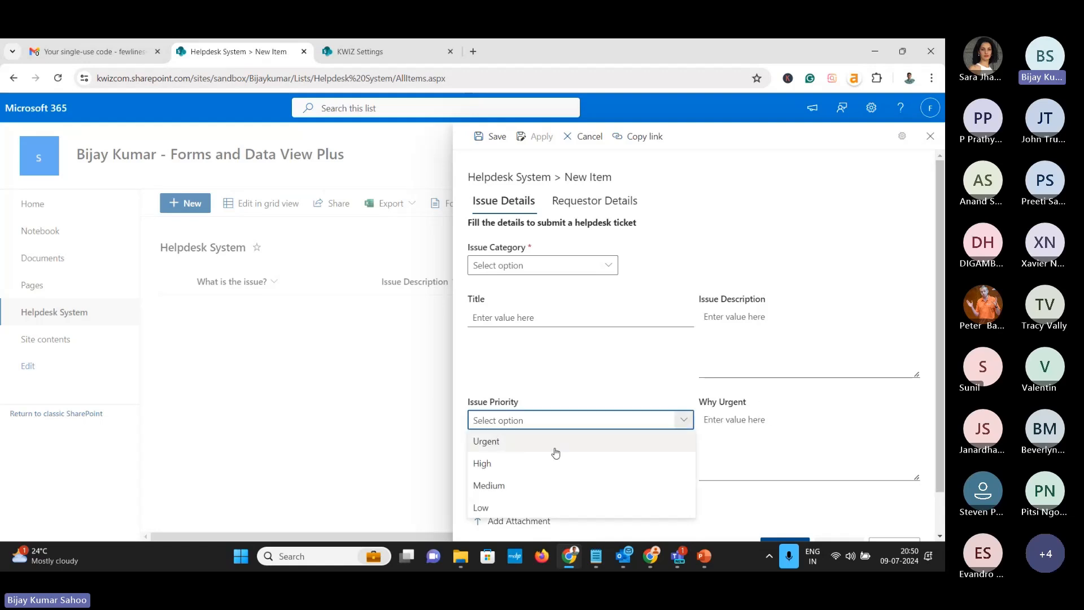
pyautogui.click(587, 137)
pyautogui.click(360, 56)
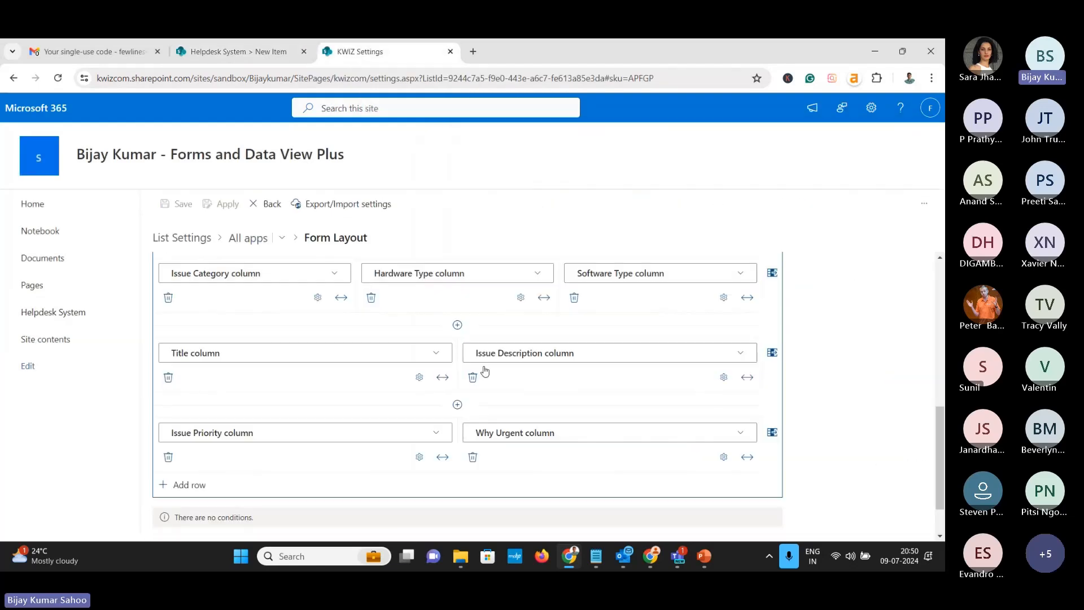
# Show Why Urgent only when Issue Priority equals Urgent, apply the layout, and go to the Helpdesk list
pyautogui.scroll(-2, 483, 370)
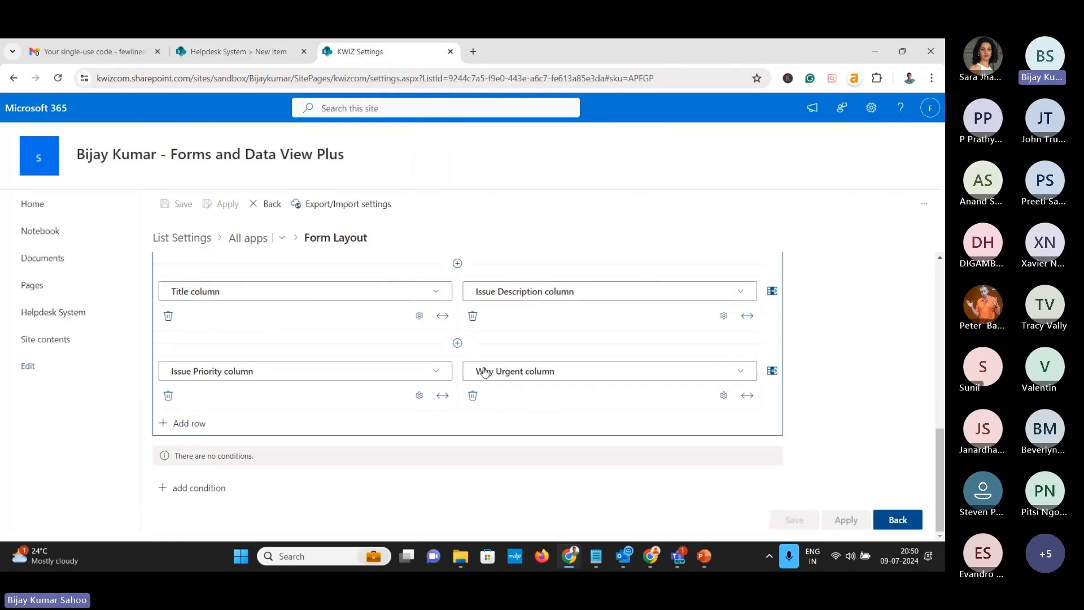
pyautogui.click(723, 396)
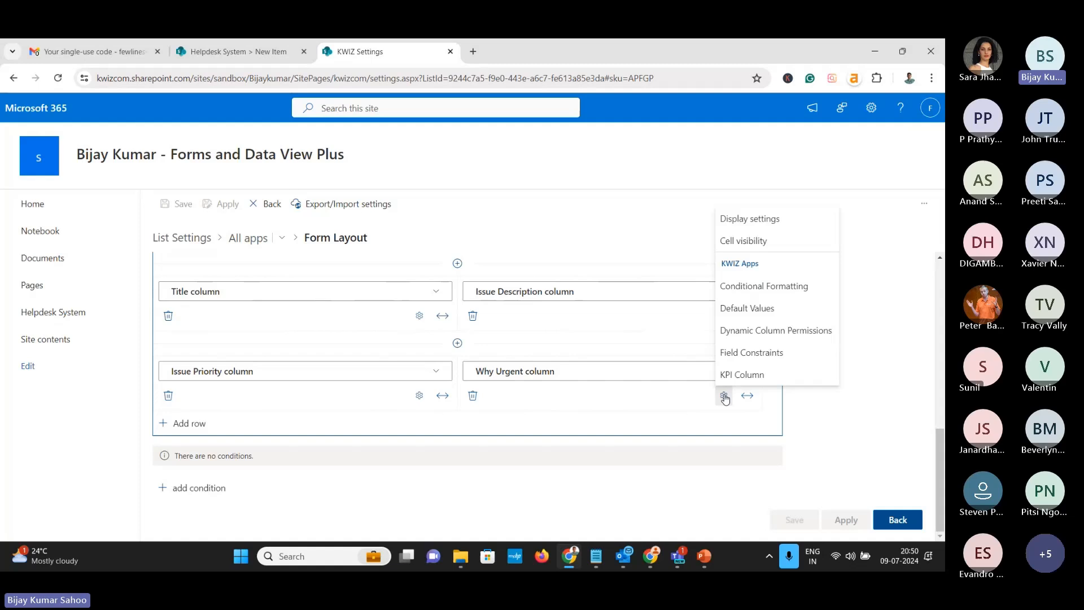
pyautogui.click(738, 243)
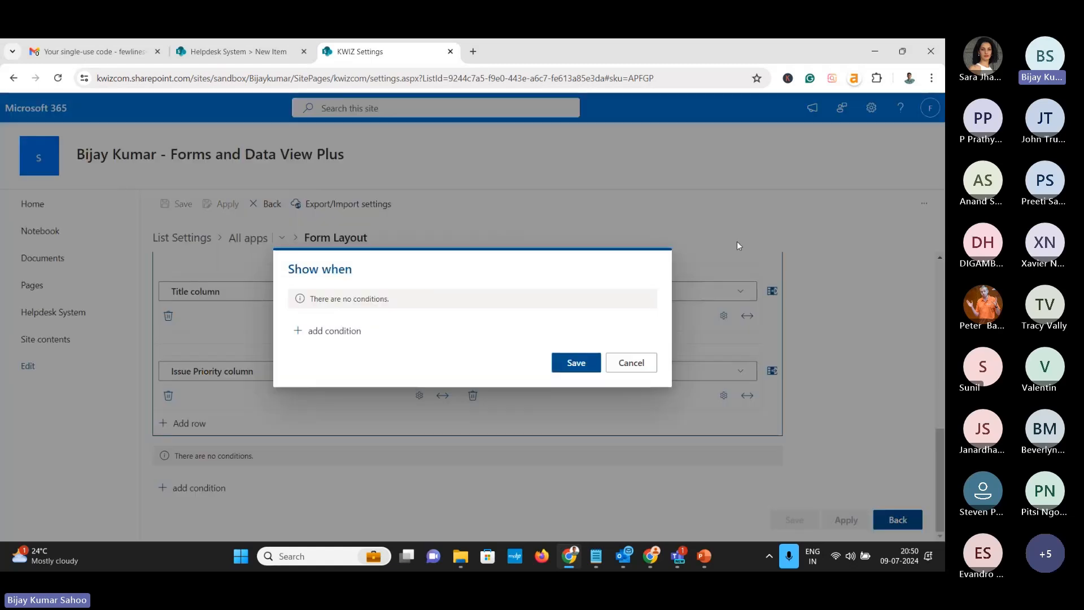
pyautogui.click(360, 330)
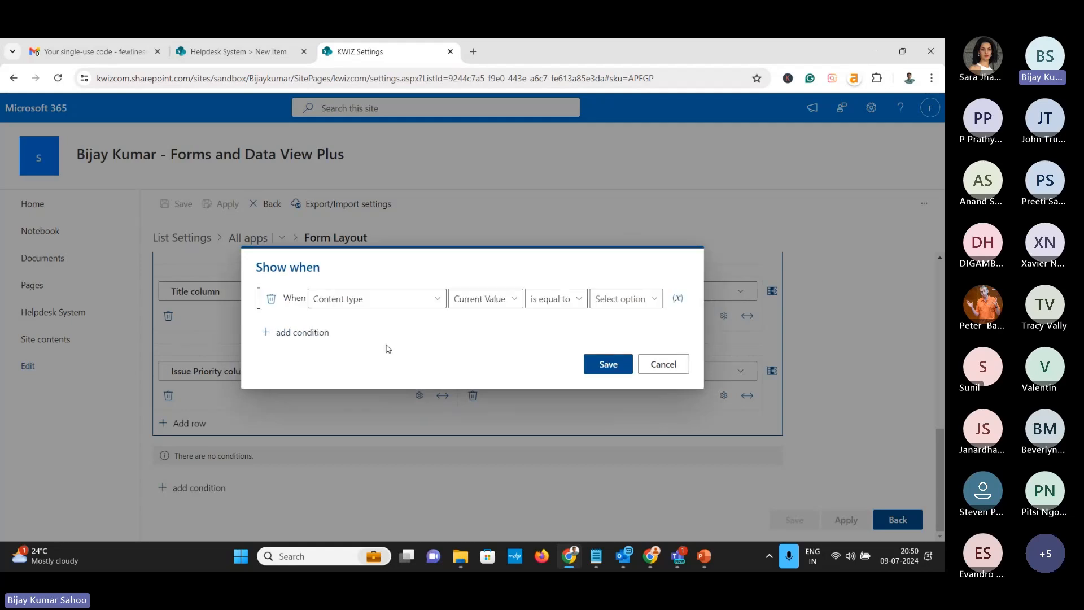
pyautogui.click(392, 305)
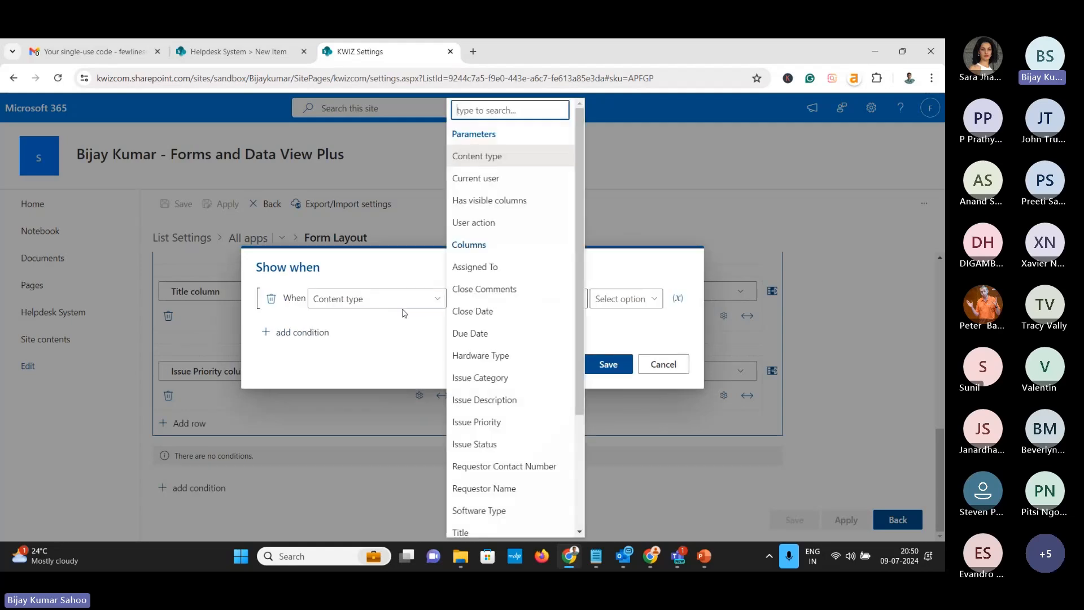
pyautogui.click(492, 421)
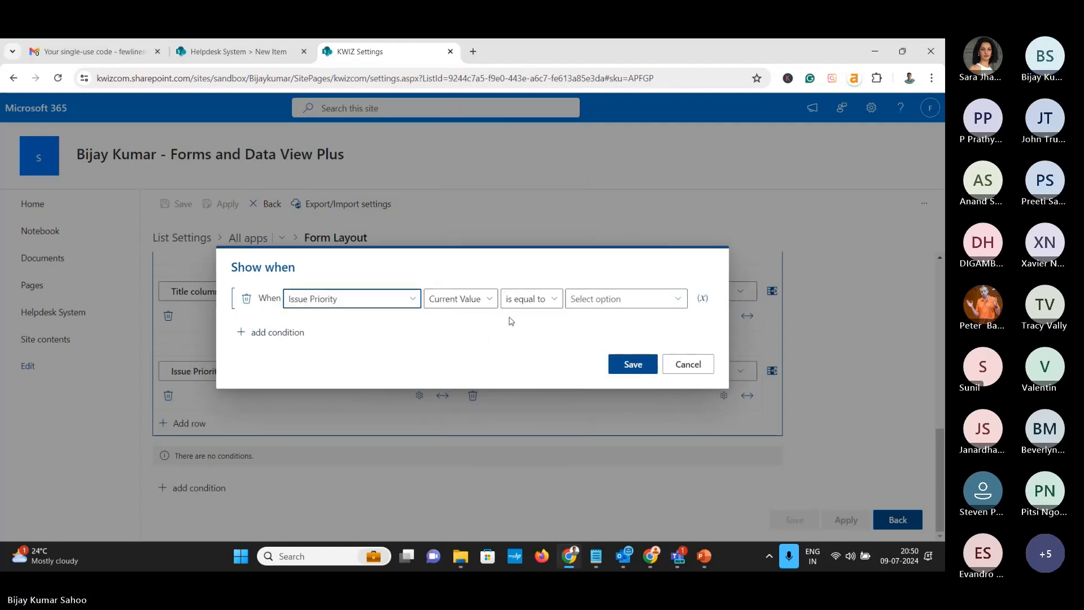
pyautogui.click(590, 298)
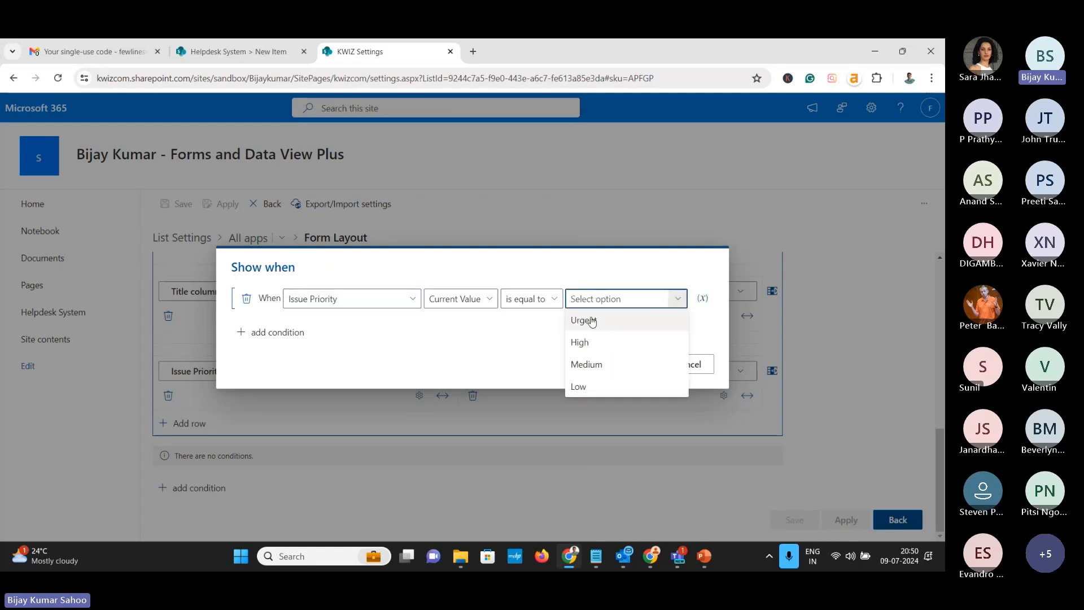
pyautogui.click(586, 319)
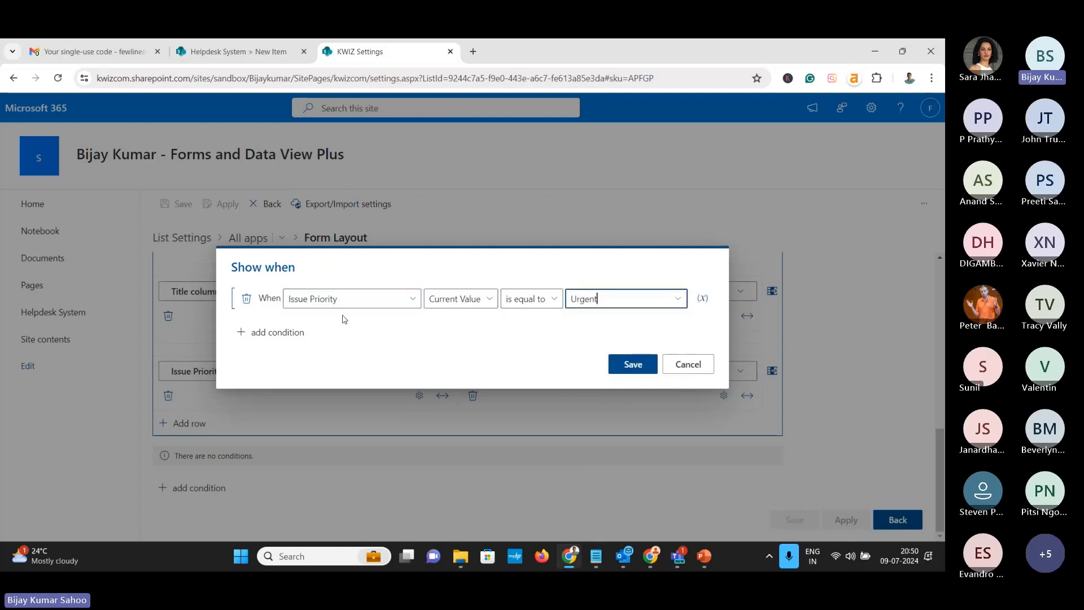
pyautogui.click(633, 366)
pyautogui.click(850, 520)
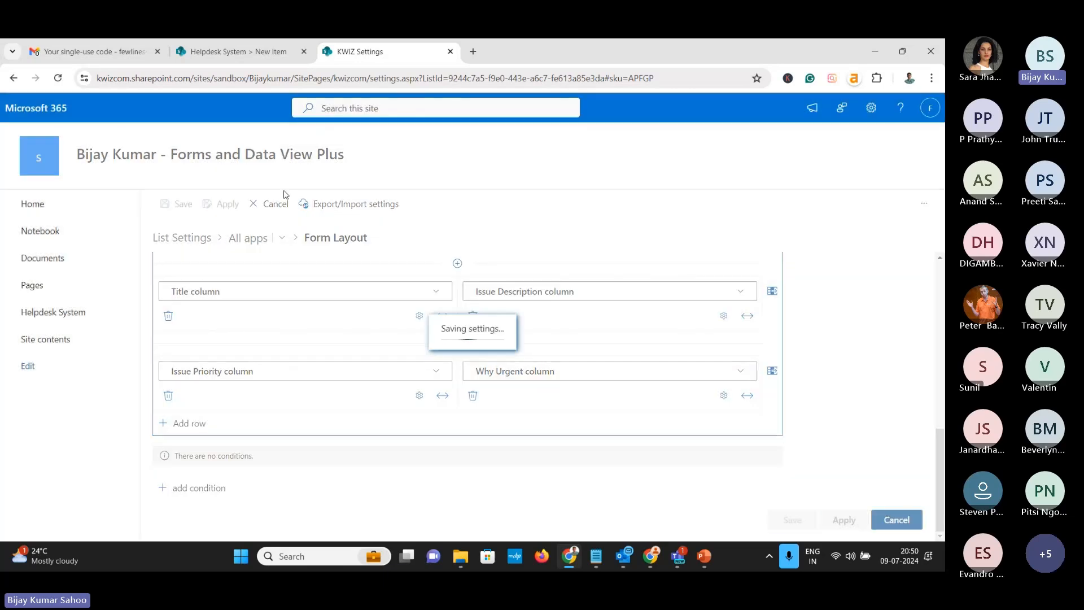
pyautogui.click(247, 54)
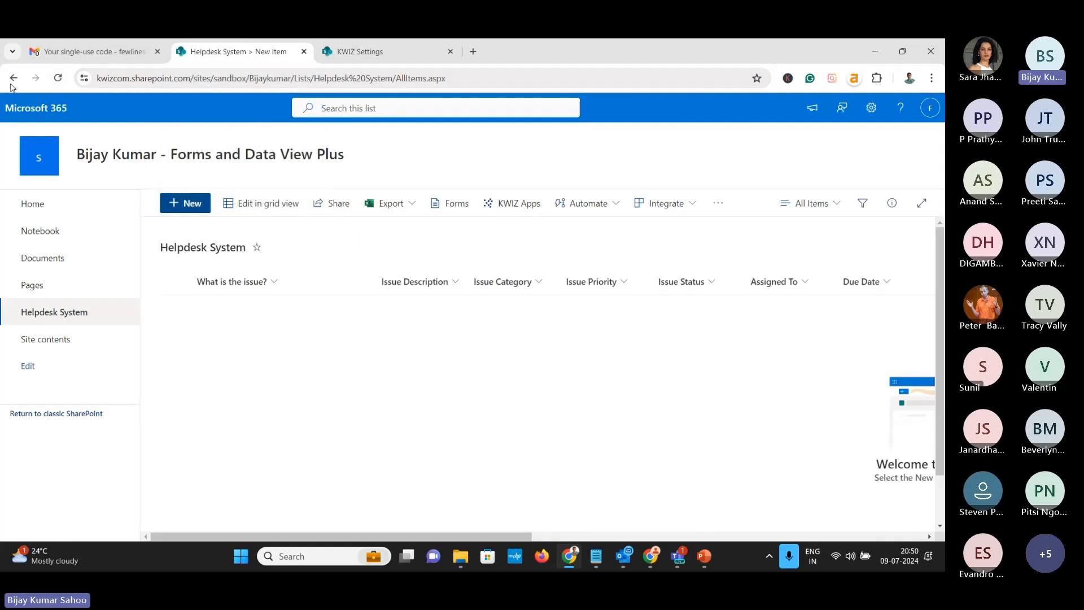
# Refresh the list, start a new item, and set Issue Priority to High, then Urgent, revealing Why Urgent
pyautogui.click(58, 78)
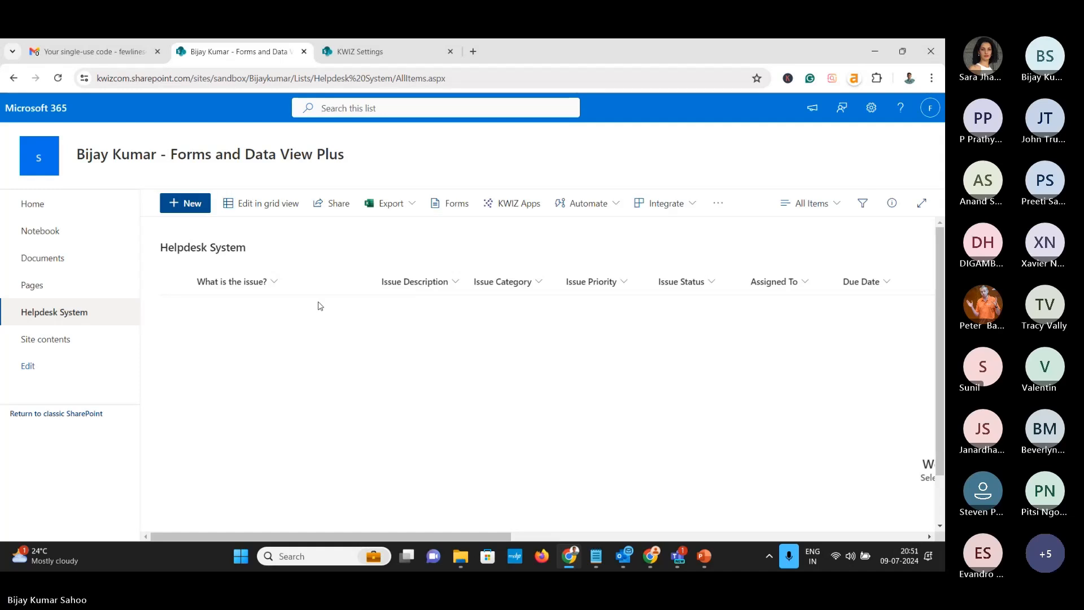
pyautogui.click(192, 207)
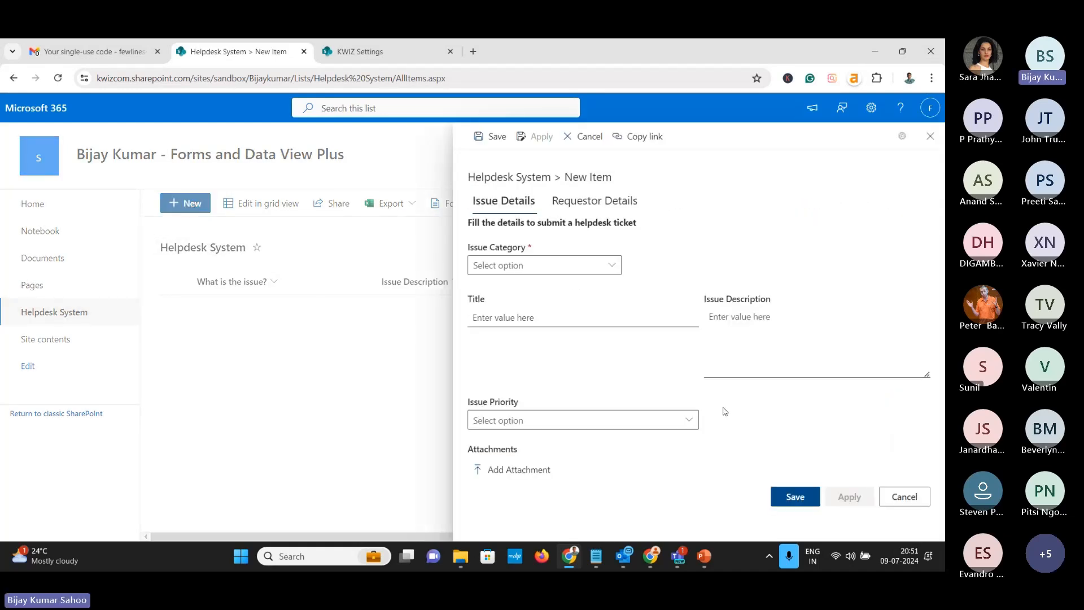
pyautogui.click(689, 419)
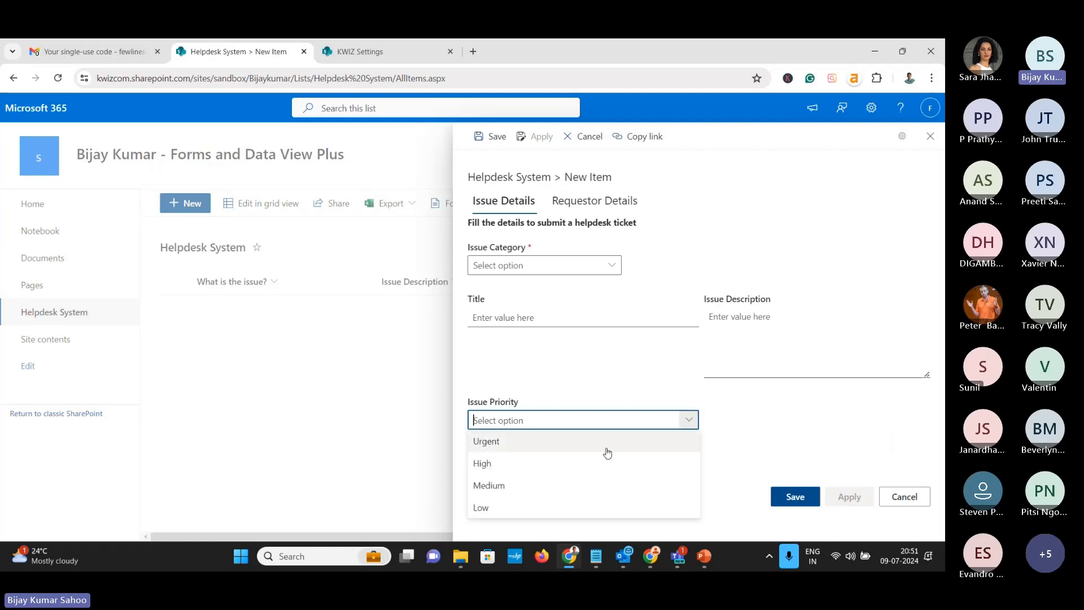
pyautogui.click(606, 462)
pyautogui.click(689, 420)
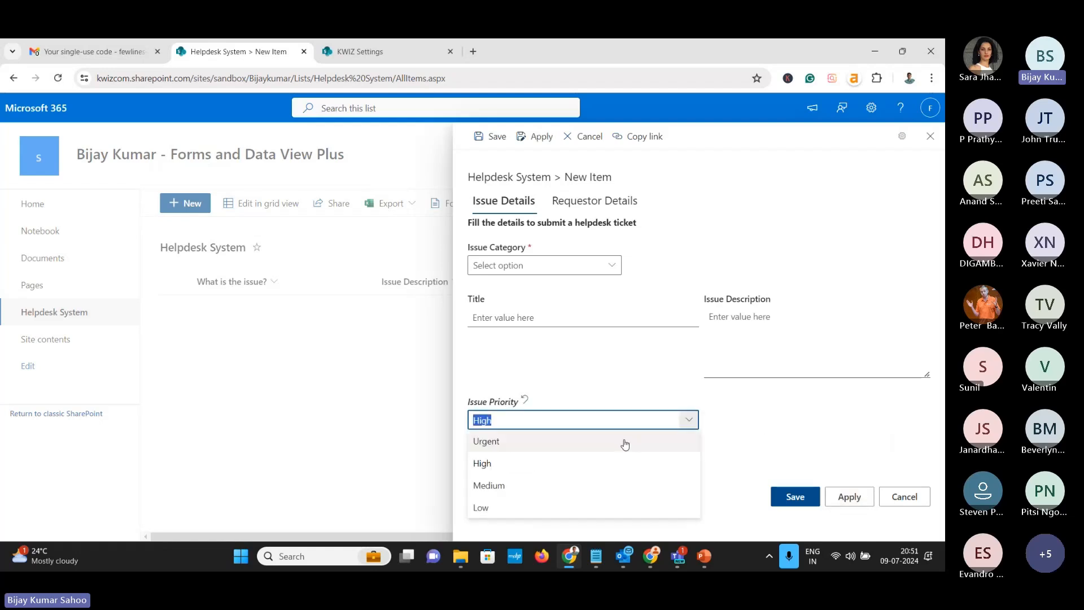
pyautogui.click(624, 441)
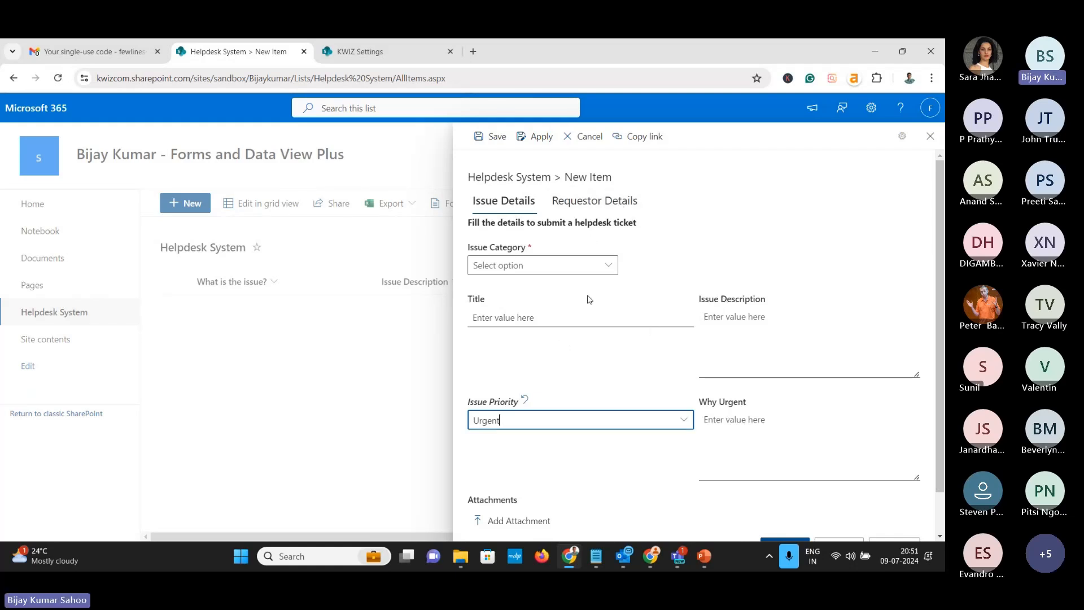
# Check the Requestor Details section, then cancel and discard the test item
pyautogui.click(593, 201)
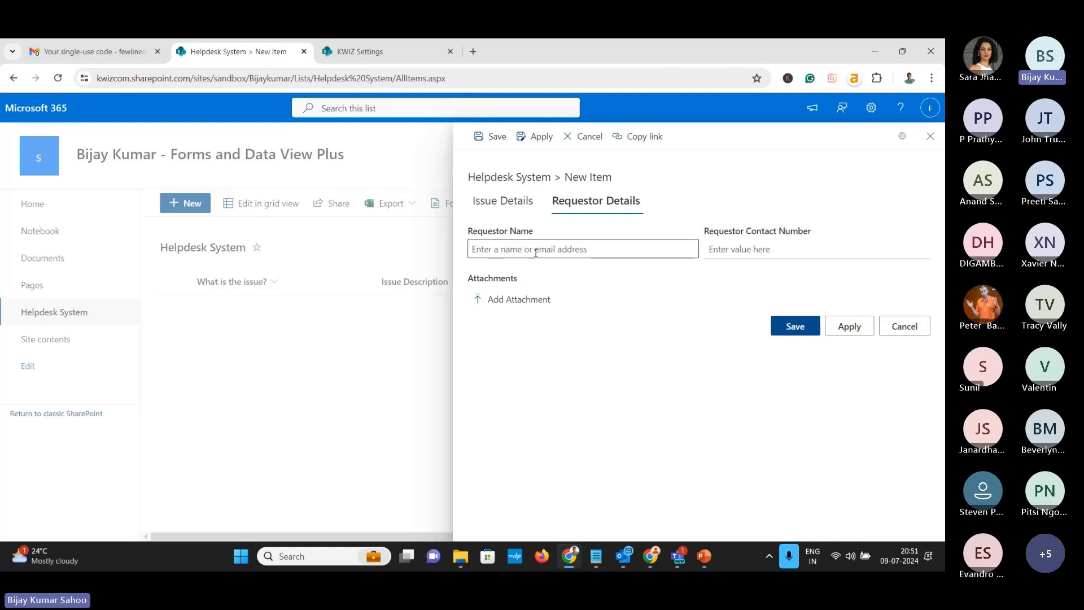
pyautogui.click(889, 326)
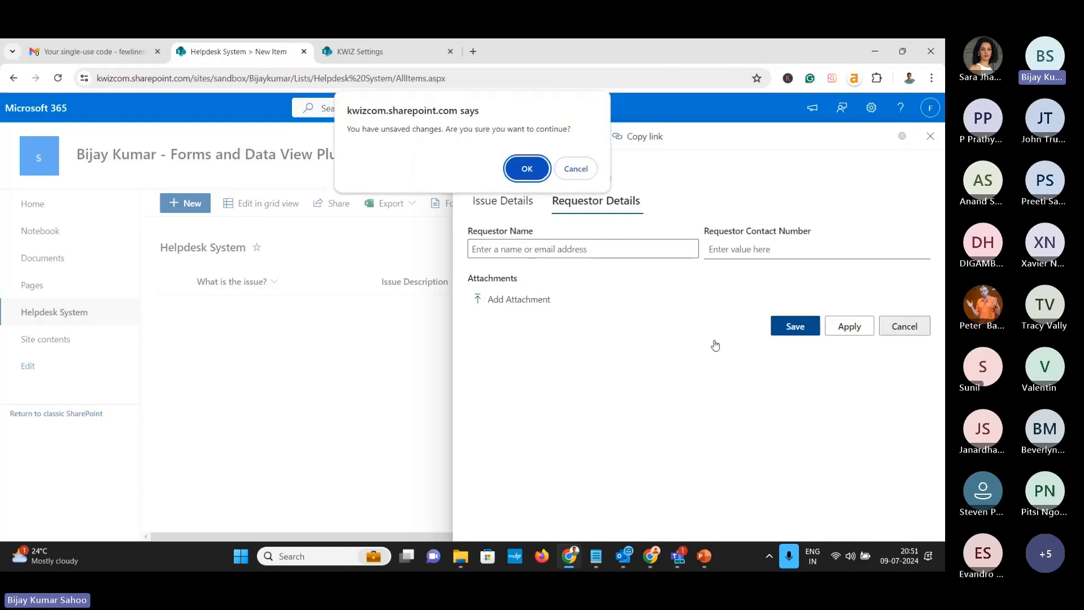
pyautogui.click(527, 169)
# Return to the form layout settings and expand the Requestor Details group
pyautogui.click(360, 51)
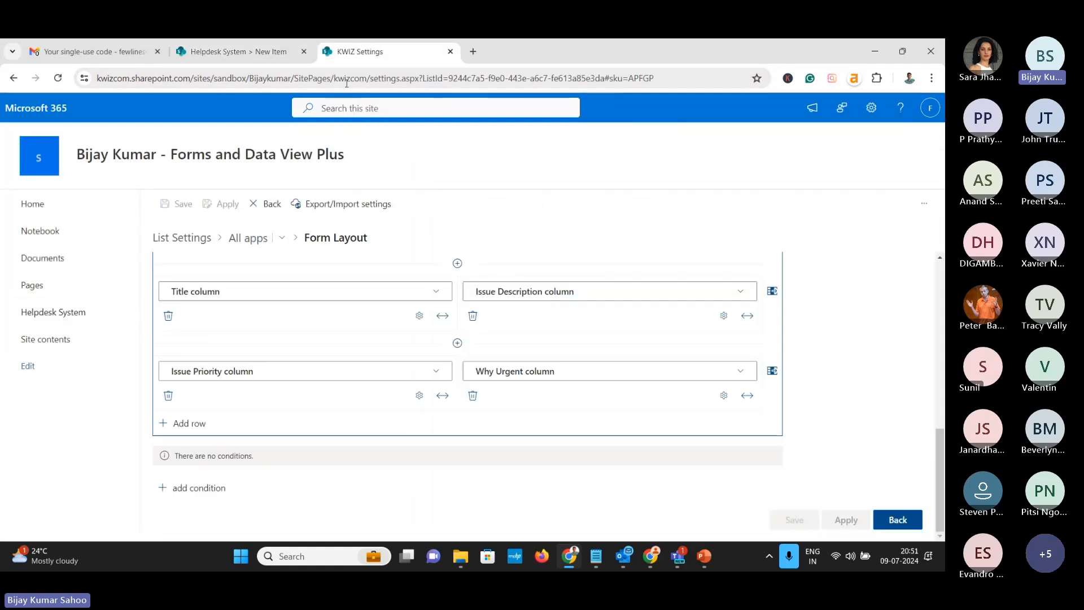
pyautogui.scroll(2, 285, 316)
pyautogui.scroll(5, 283, 320)
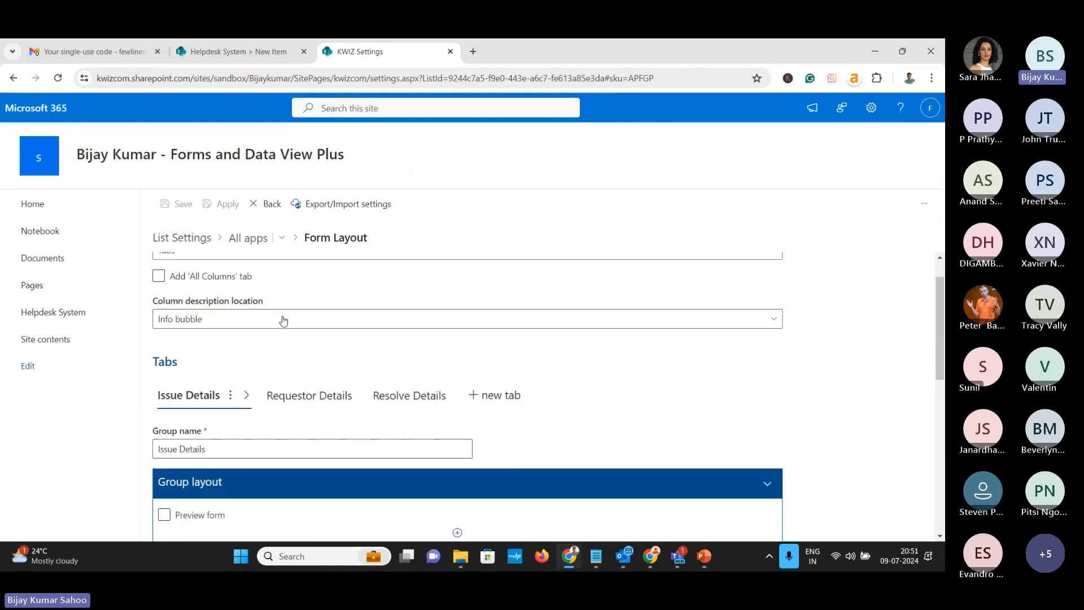
pyautogui.click(309, 397)
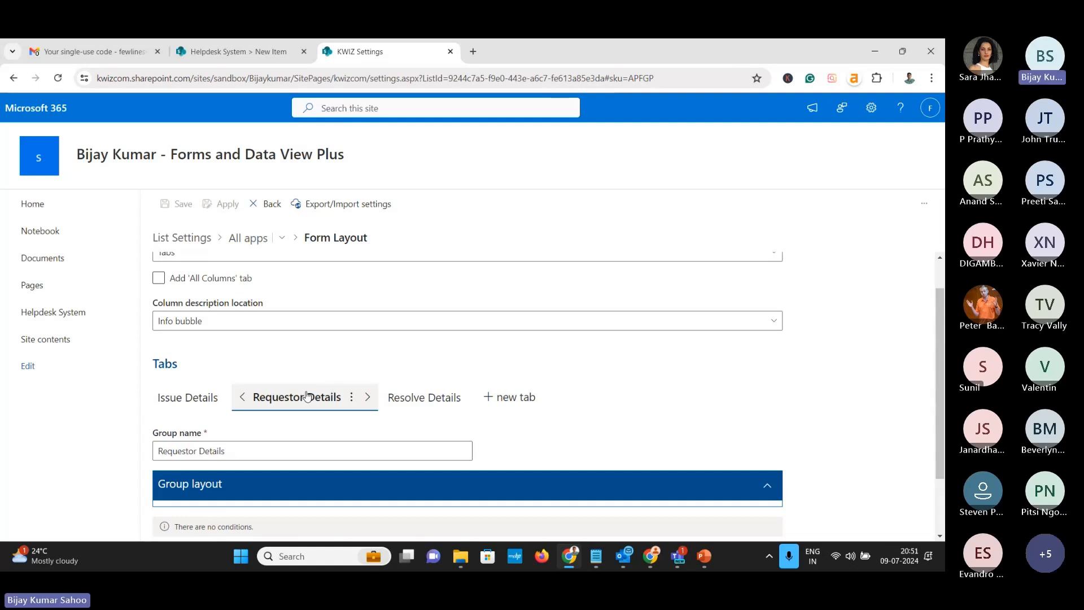
pyautogui.scroll(-2, 307, 390)
pyautogui.click(295, 410)
pyautogui.scroll(-2, 339, 415)
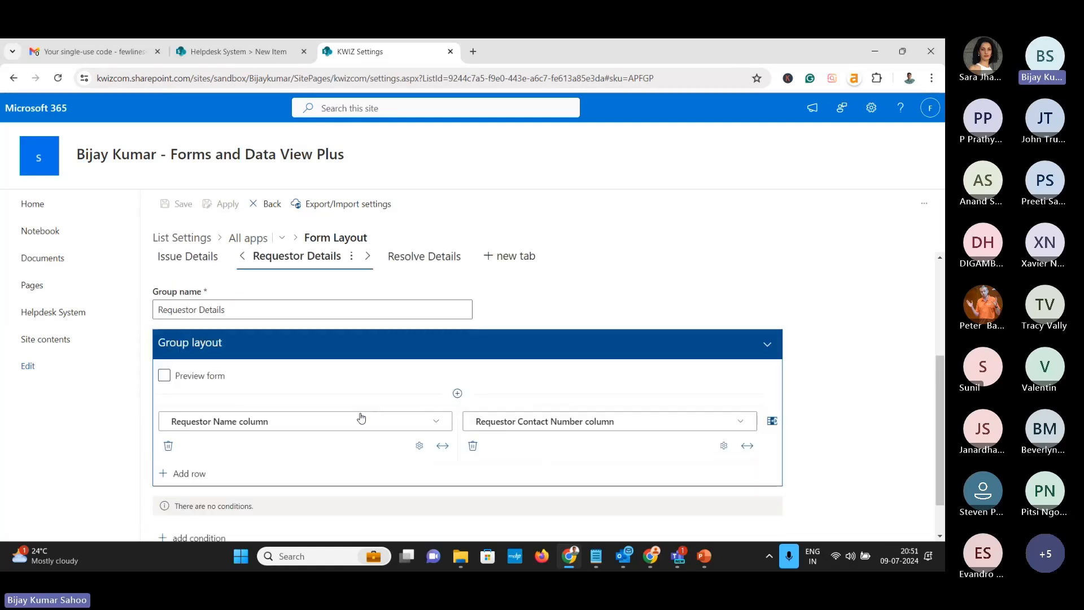
# Add a Requestor Name default-value rule set to the [Me] token and save it
pyautogui.click(419, 395)
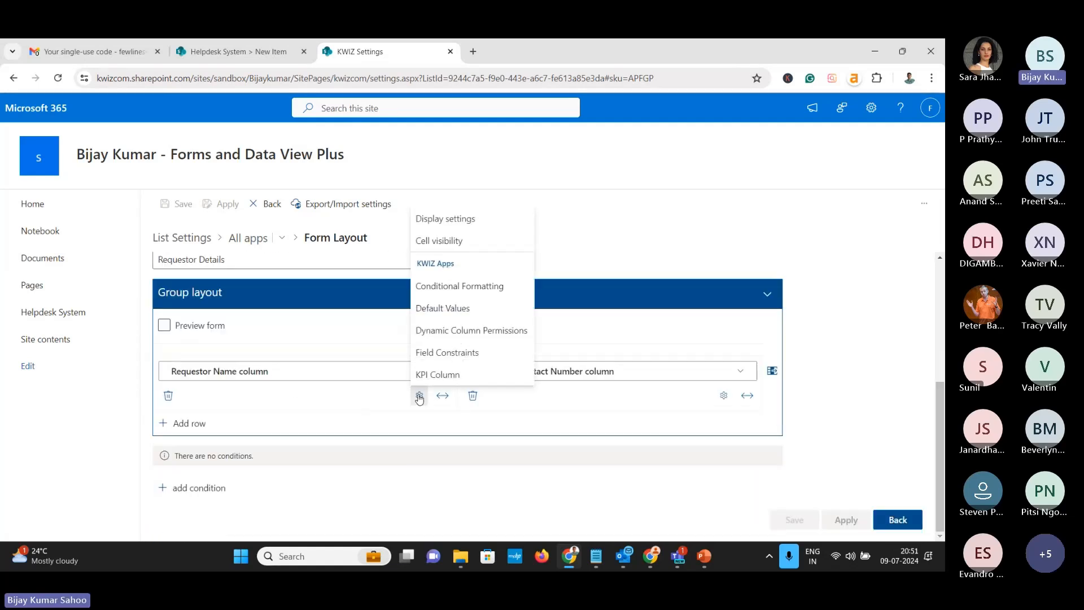
pyautogui.click(451, 312)
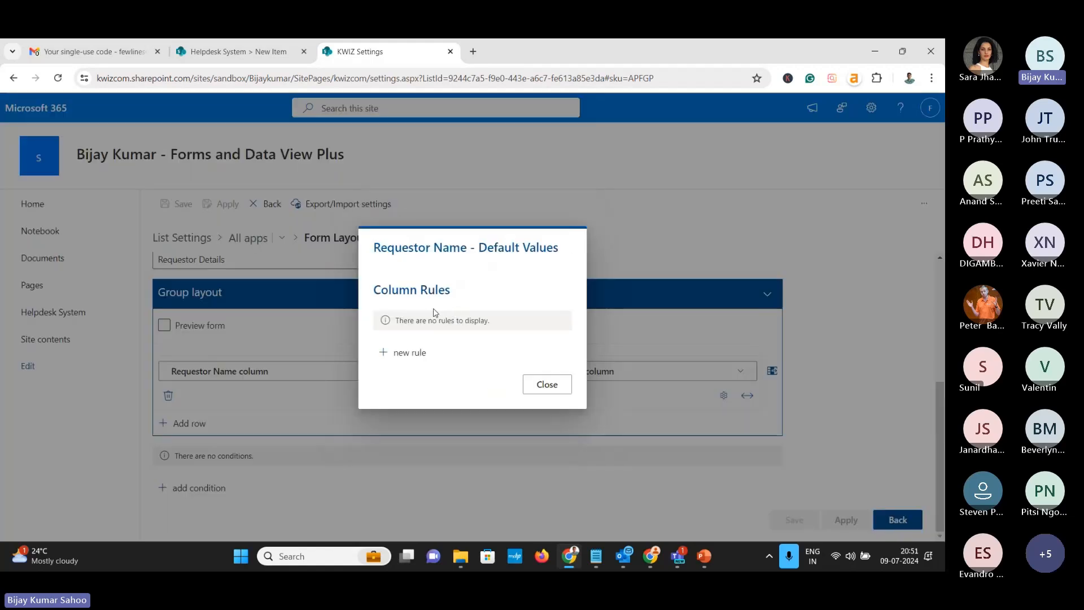
pyautogui.click(414, 352)
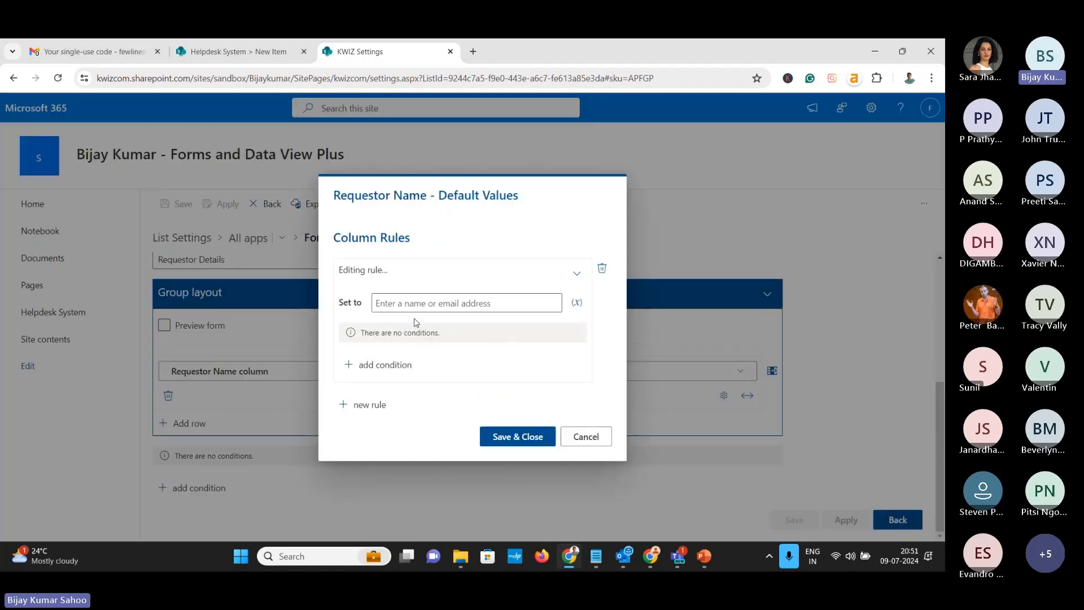
pyautogui.click(587, 438)
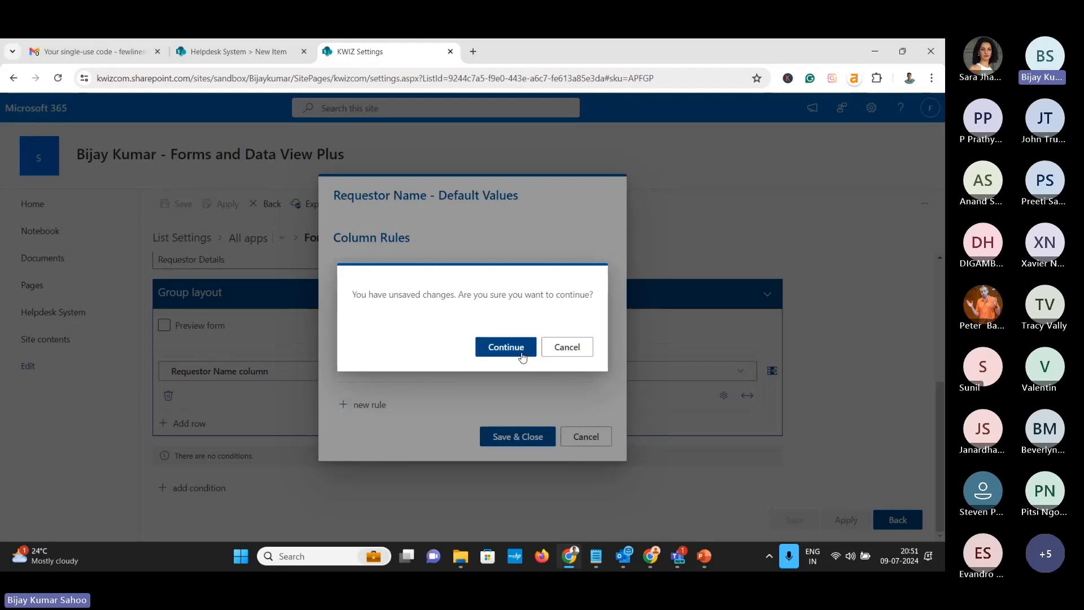
pyautogui.click(567, 350)
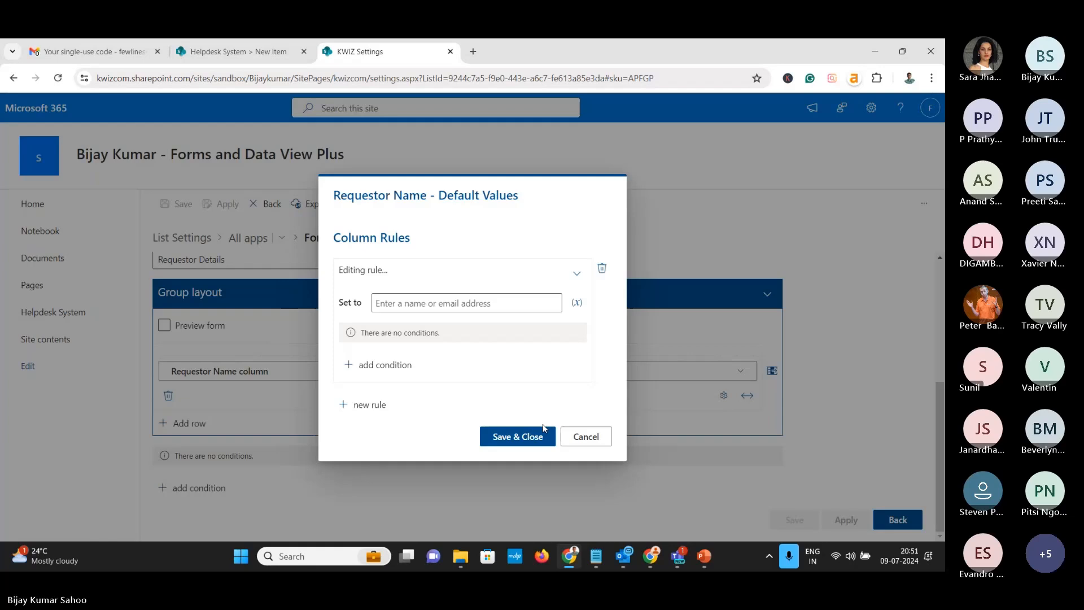
pyautogui.click(455, 305)
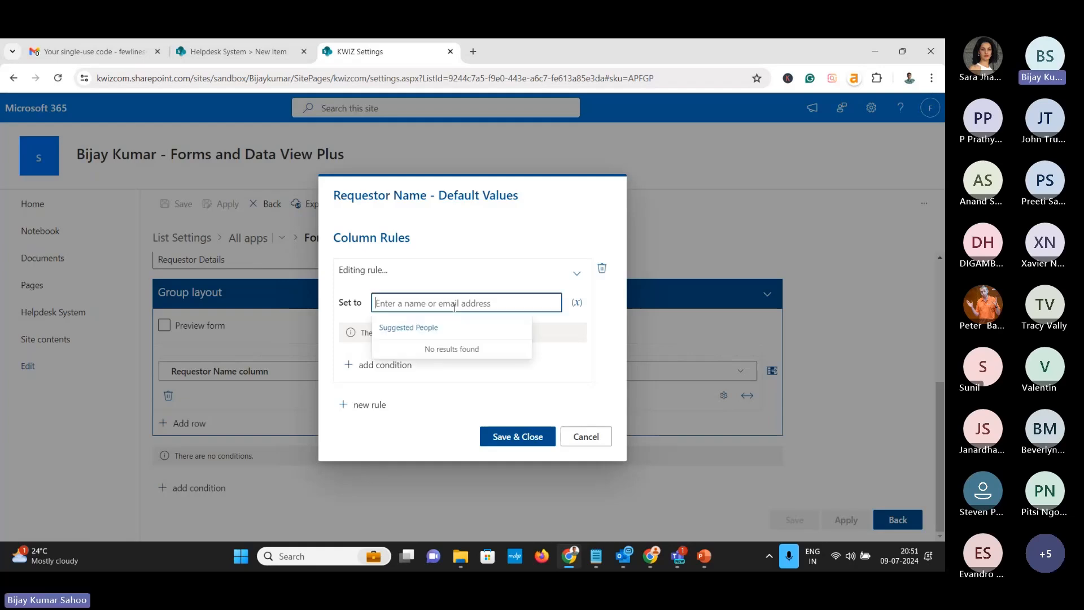
pyautogui.click(576, 303)
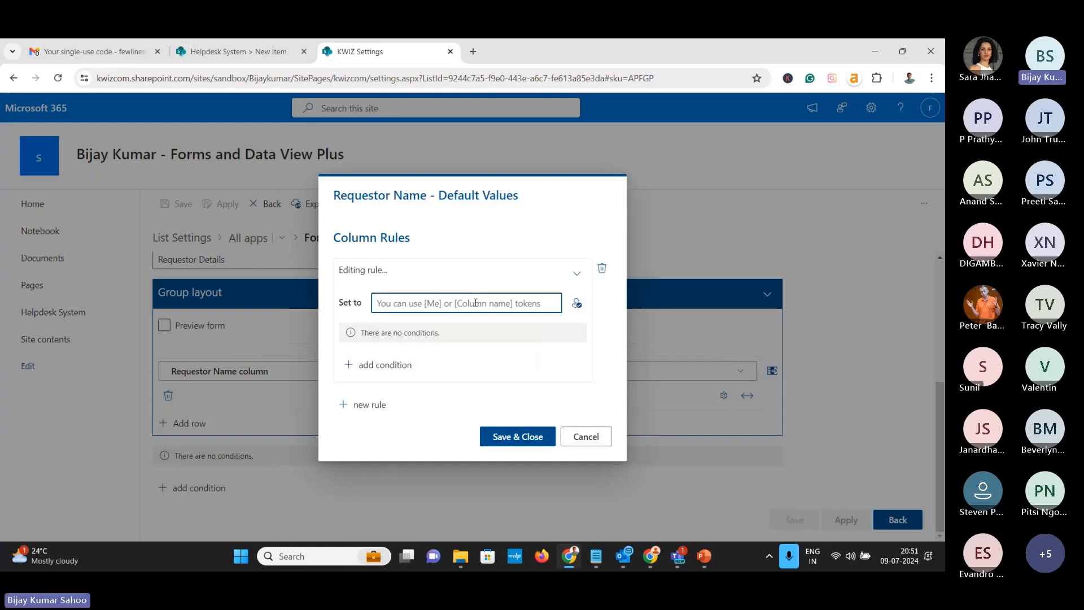
pyautogui.write('[Me')
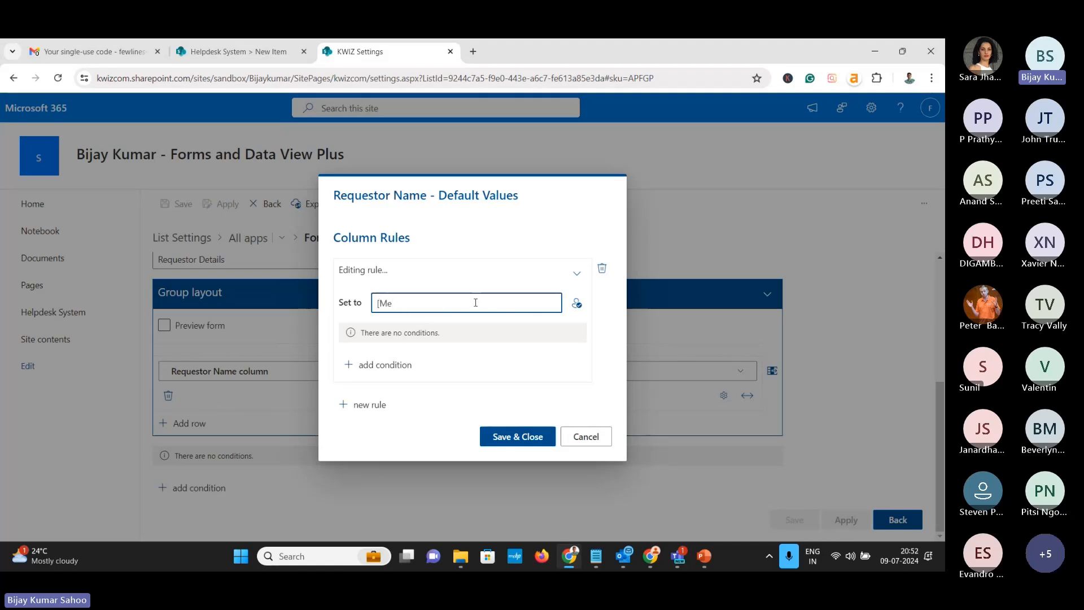
pyautogui.write(']')
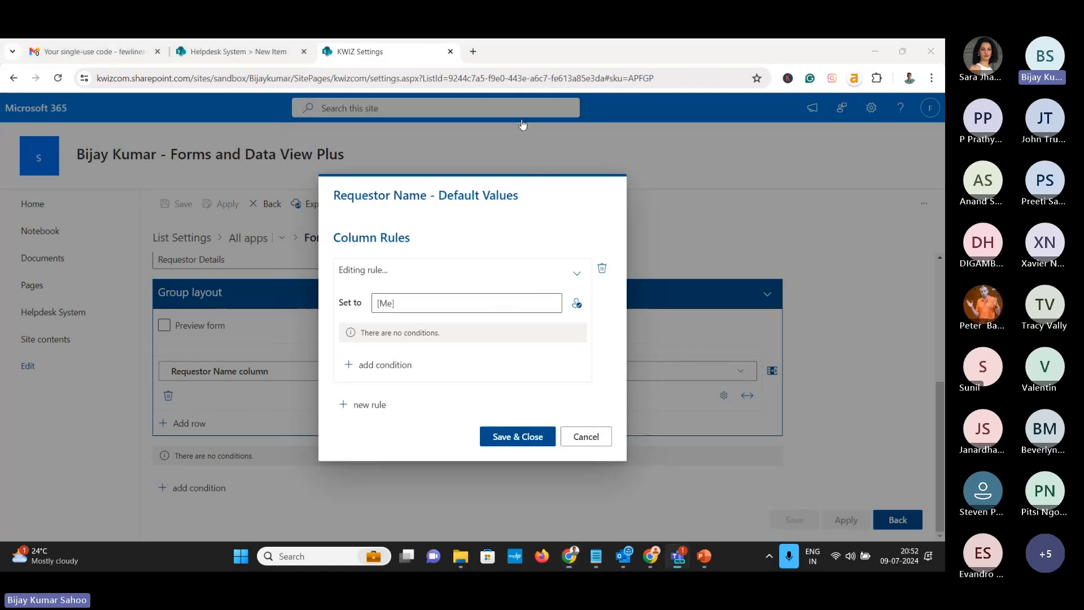
pyautogui.click(511, 436)
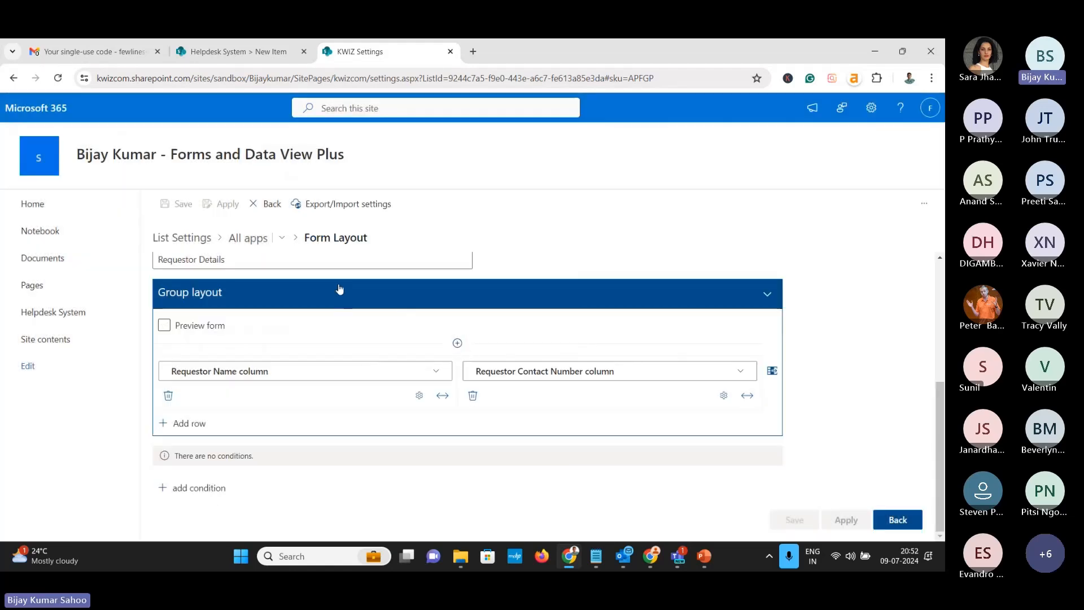
pyautogui.click(271, 57)
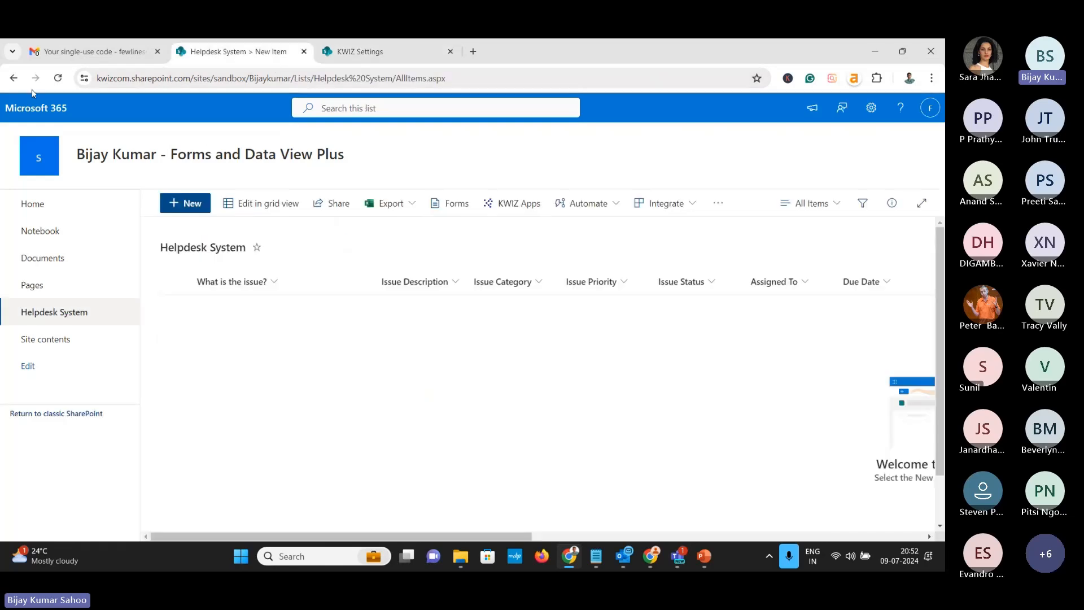
pyautogui.click(58, 78)
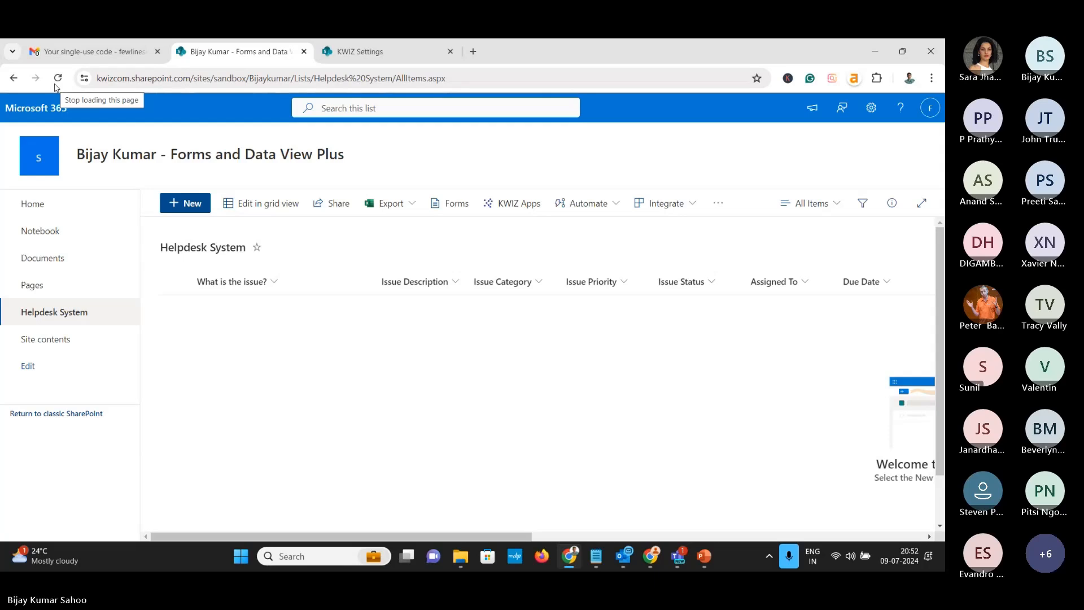
pyautogui.click(187, 203)
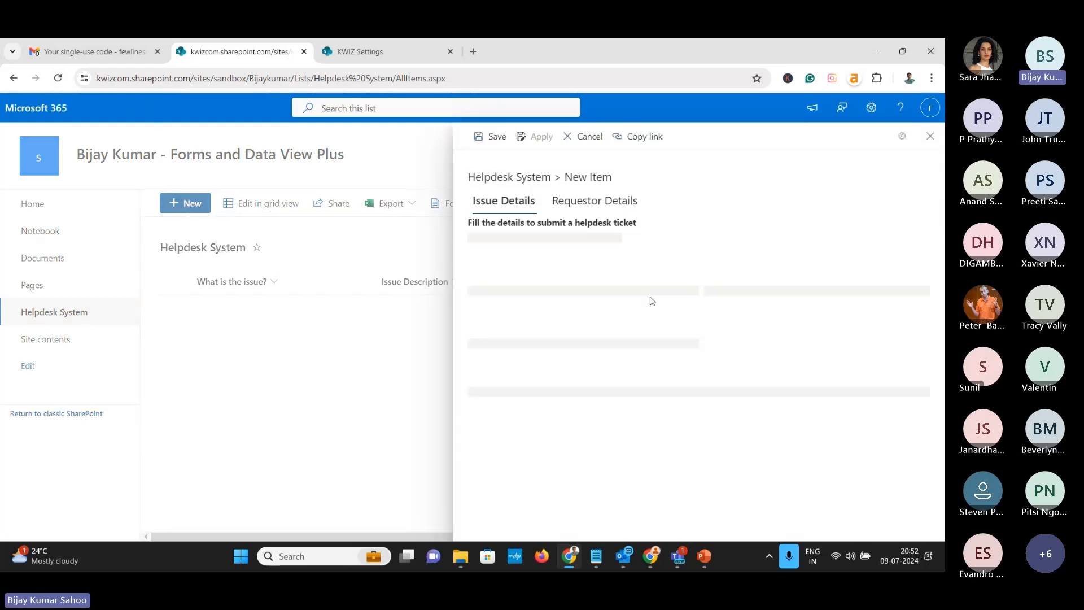
pyautogui.click(596, 201)
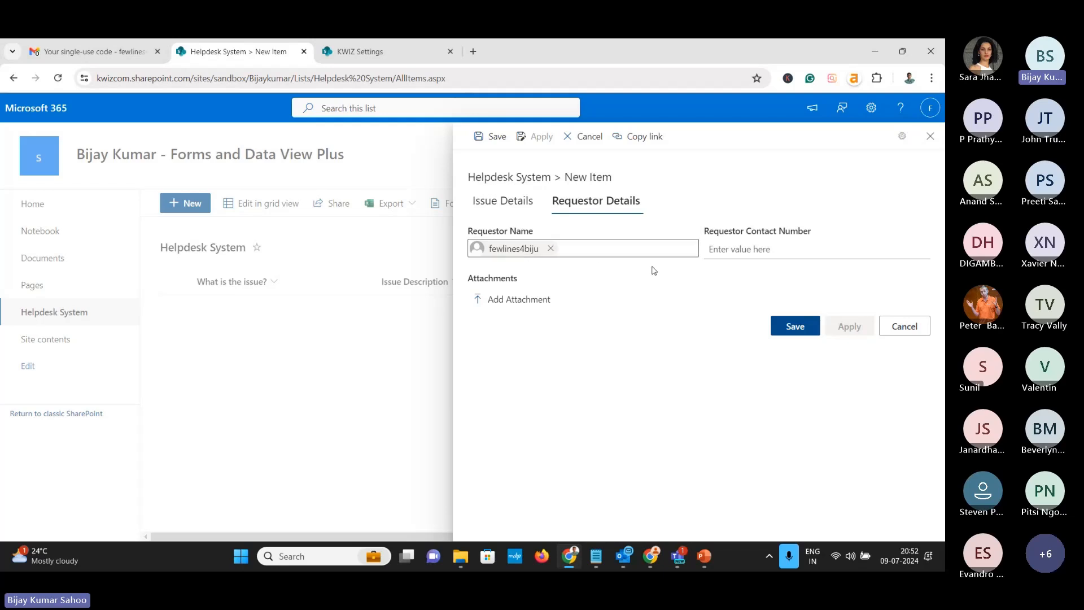
pyautogui.click(446, 303)
pyautogui.click(361, 52)
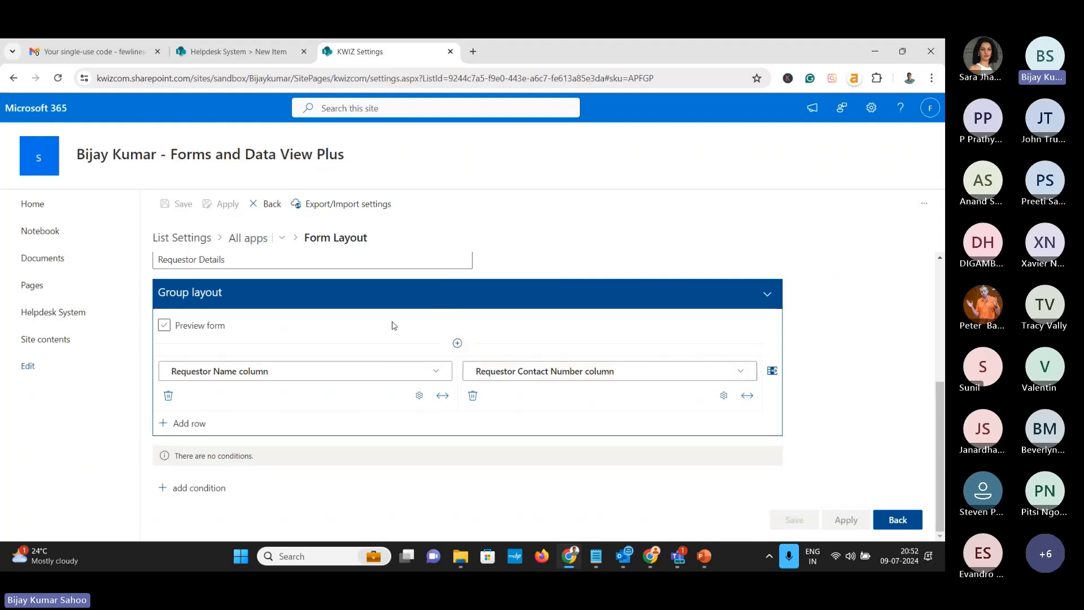
# Go to the Helpdesk System list, cancel the accidental rename, and start a new item
pyautogui.scroll(4, 394, 325)
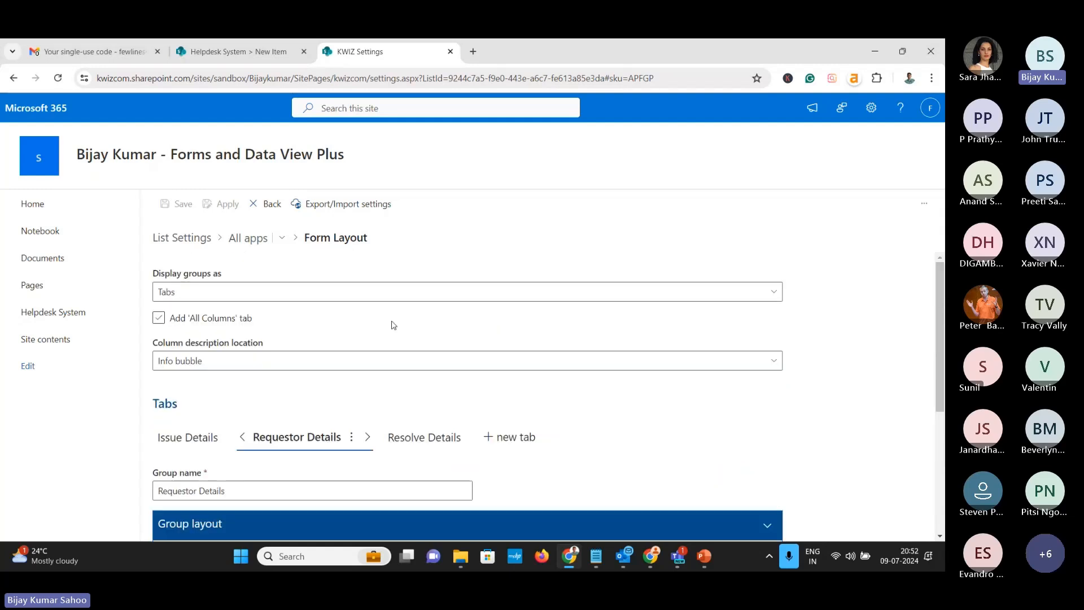
pyautogui.click(263, 59)
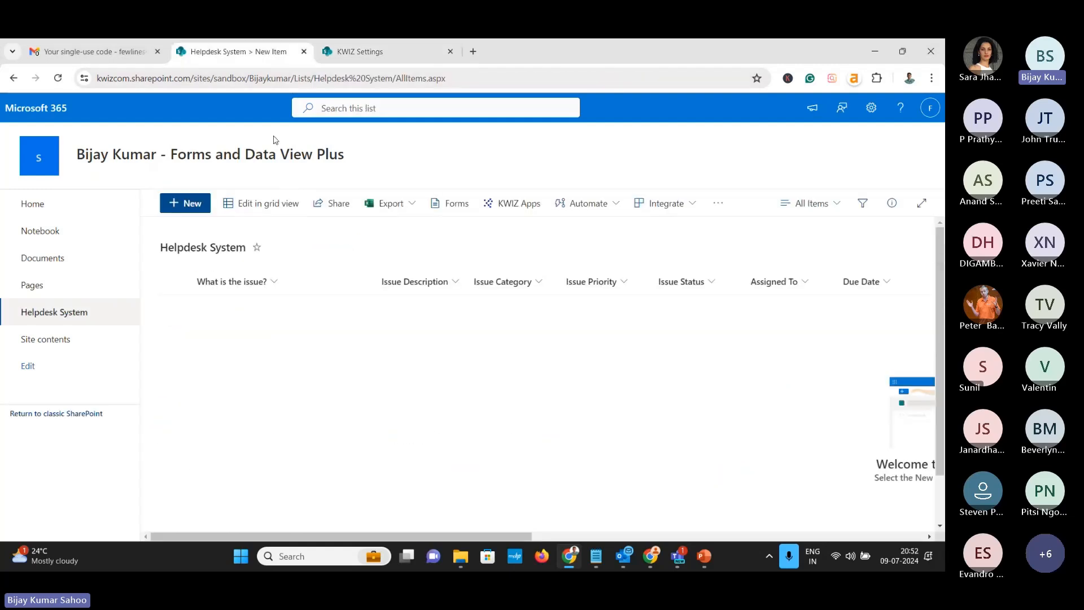
pyautogui.click(228, 249)
pyautogui.click(542, 355)
pyautogui.click(193, 209)
# Check Requestor Details, return to Issue Details, and open the form's customisation options
pyautogui.click(577, 207)
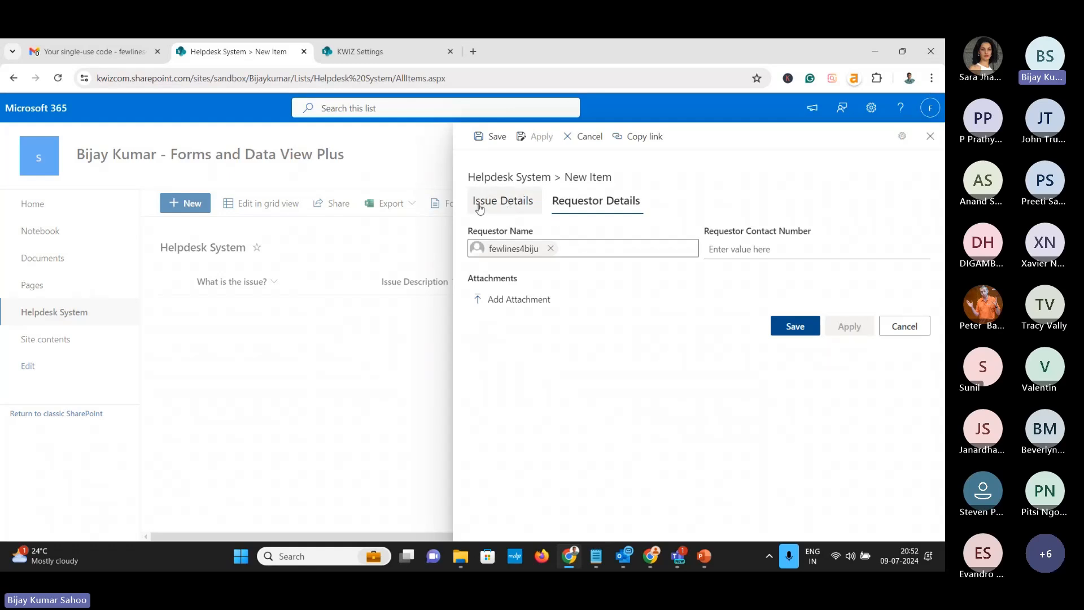
pyautogui.click(920, 332)
pyautogui.click(902, 136)
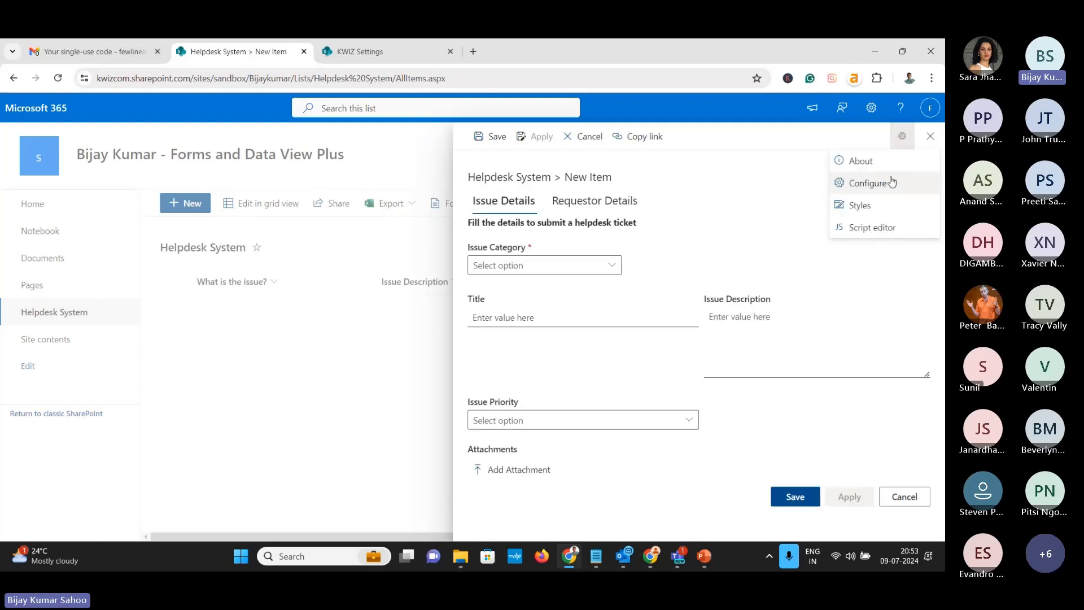
# Apply the sample 'Set tabs style' CSS to the form's Styles and save it
pyautogui.click(875, 206)
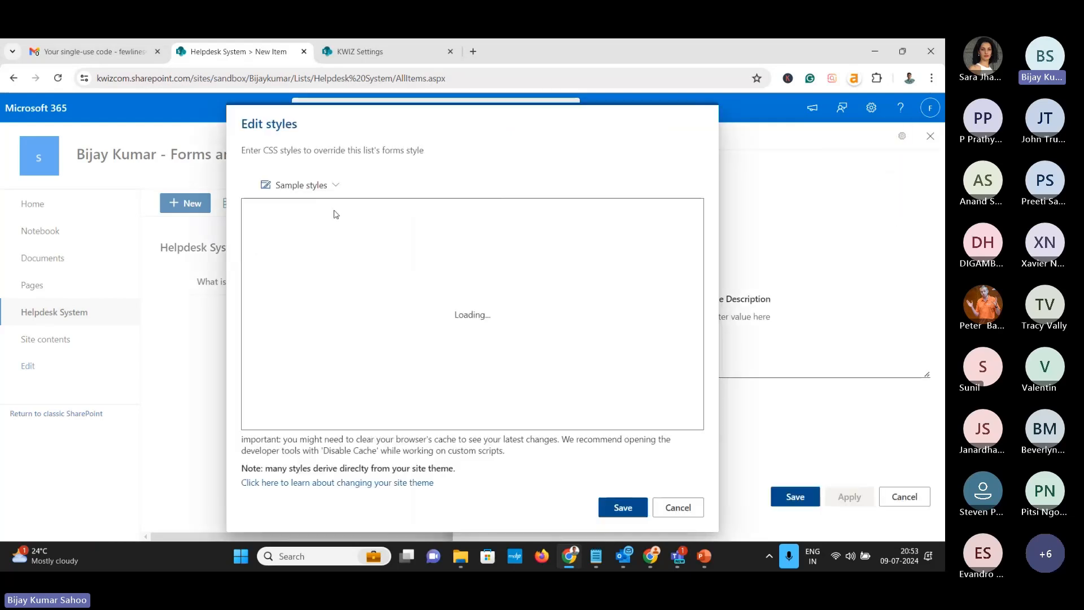
pyautogui.click(332, 186)
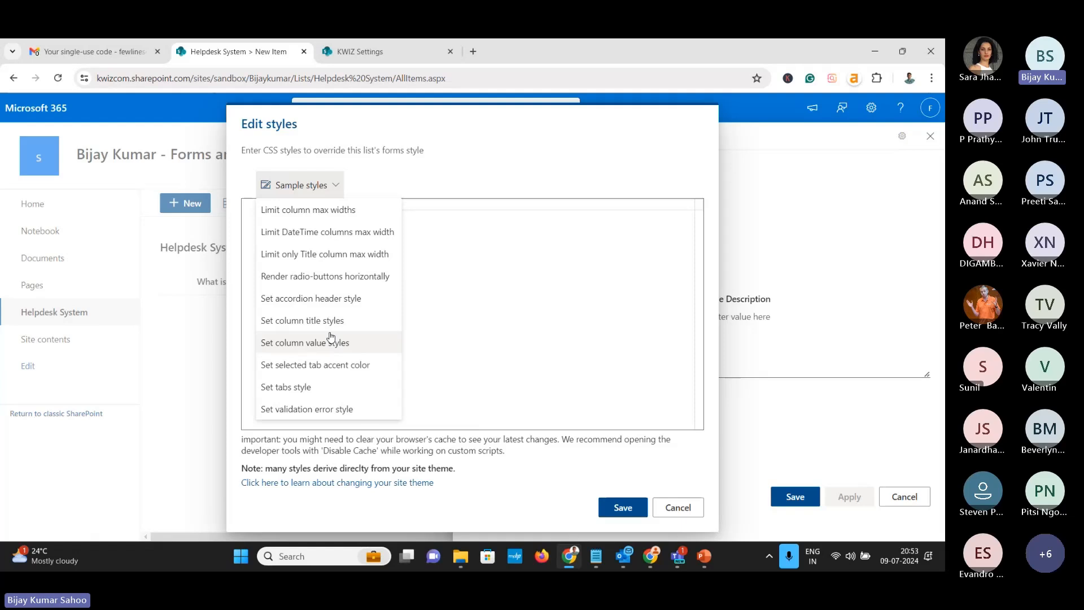
pyautogui.click(286, 388)
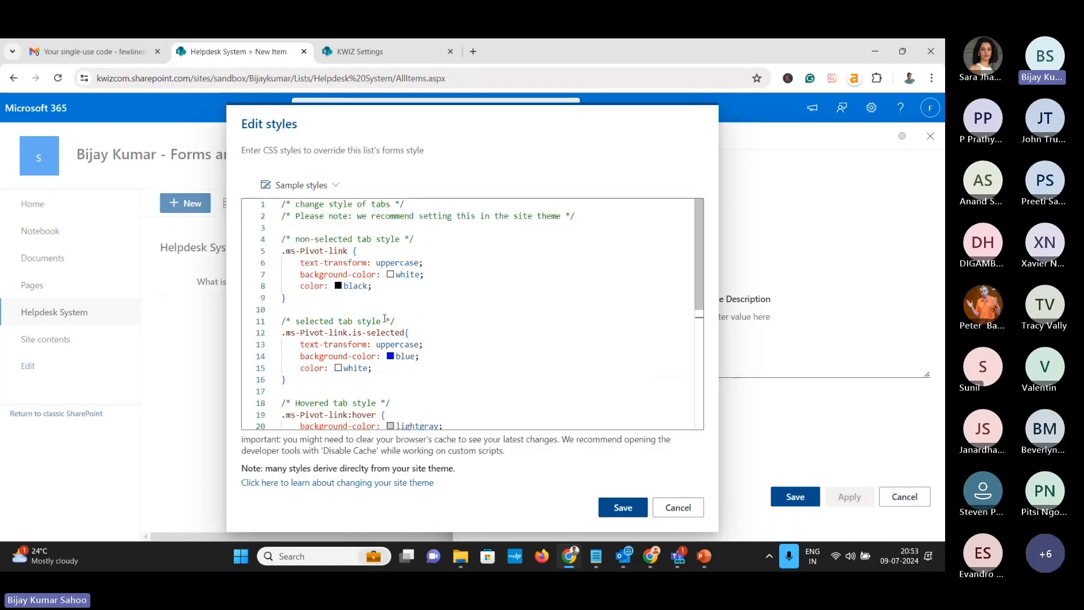
pyautogui.scroll(-2, 375, 338)
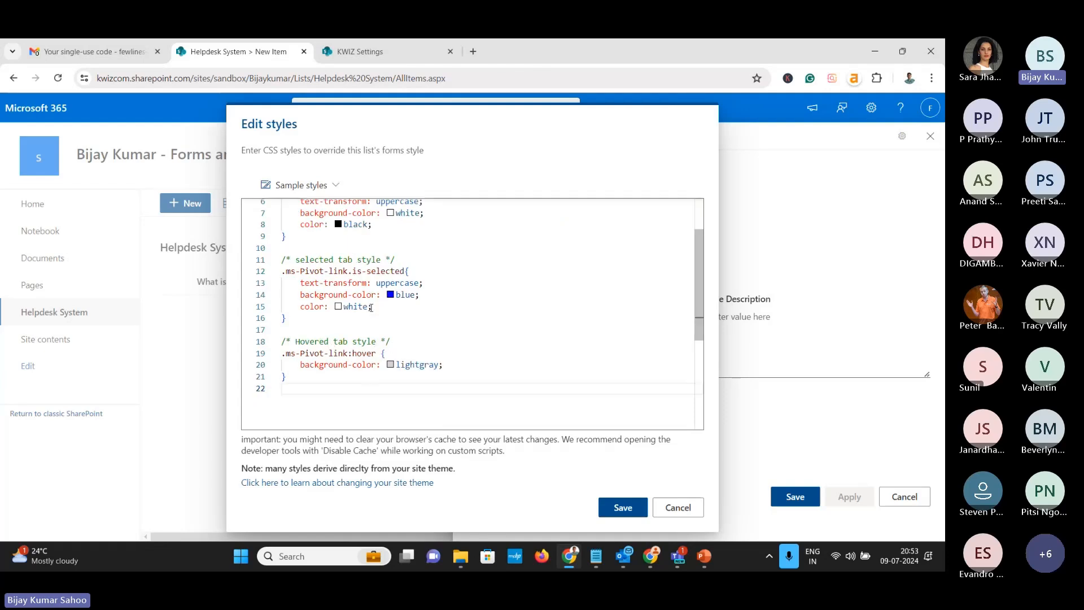
pyautogui.click(627, 511)
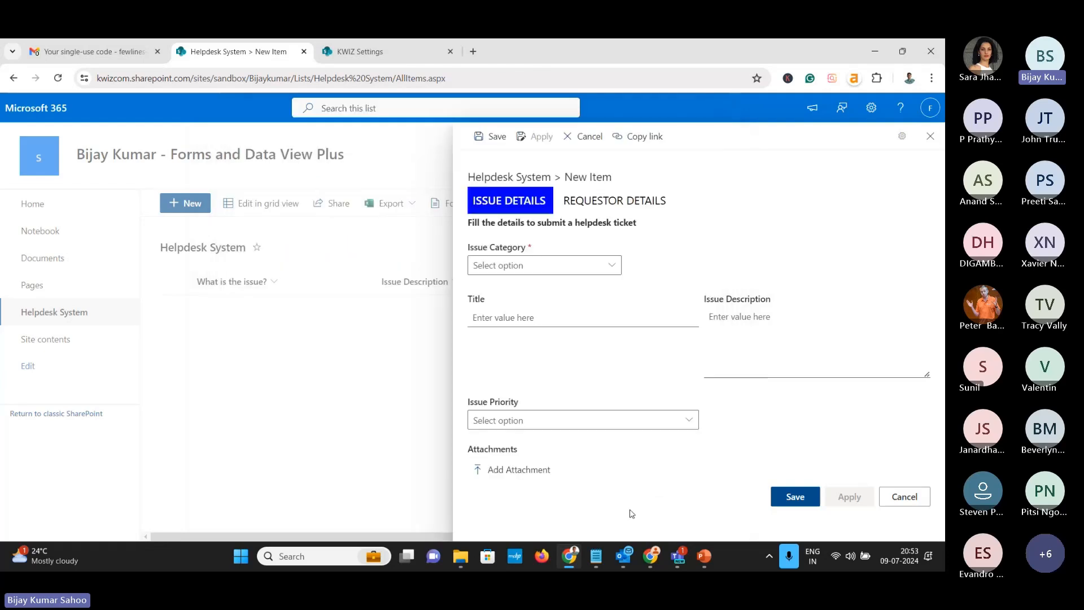
# Check the restyled Requestor Details and Issue Details tabs, then cancel the new item form
pyautogui.click(569, 206)
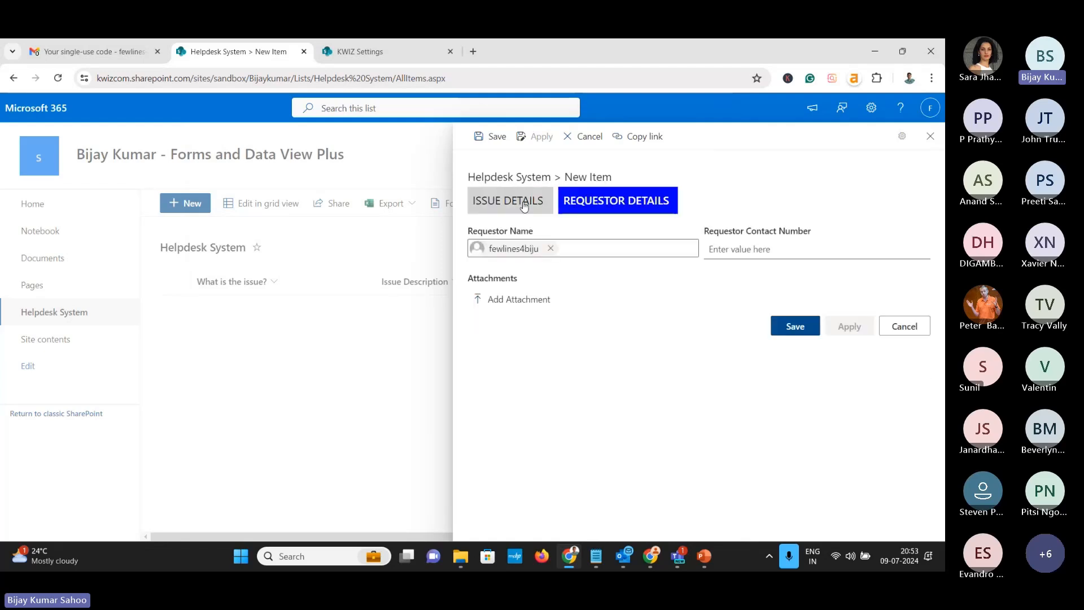
pyautogui.click(525, 204)
pyautogui.click(602, 206)
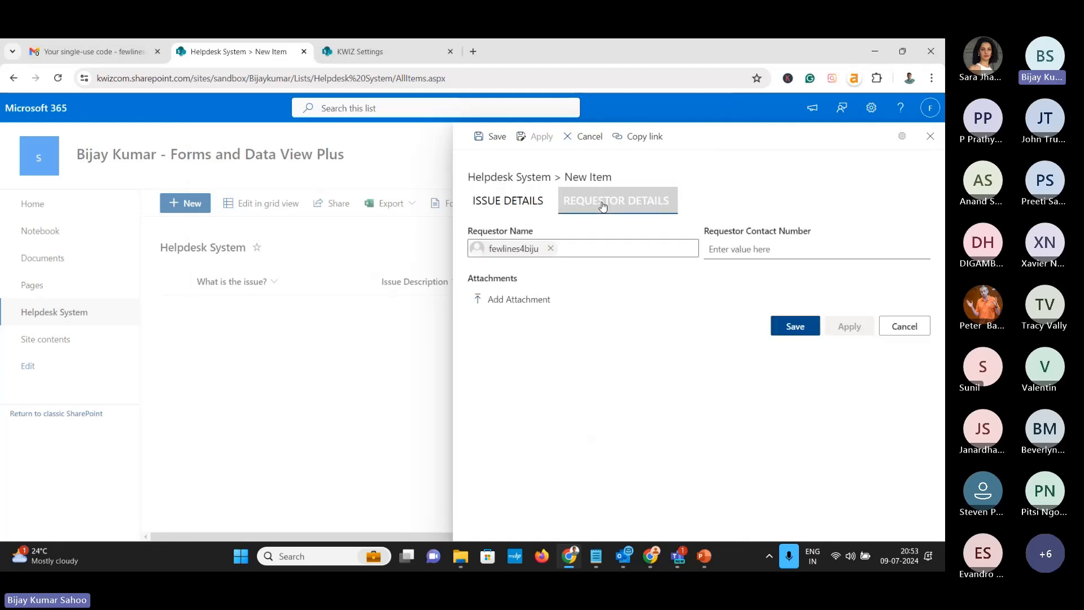
pyautogui.click(893, 326)
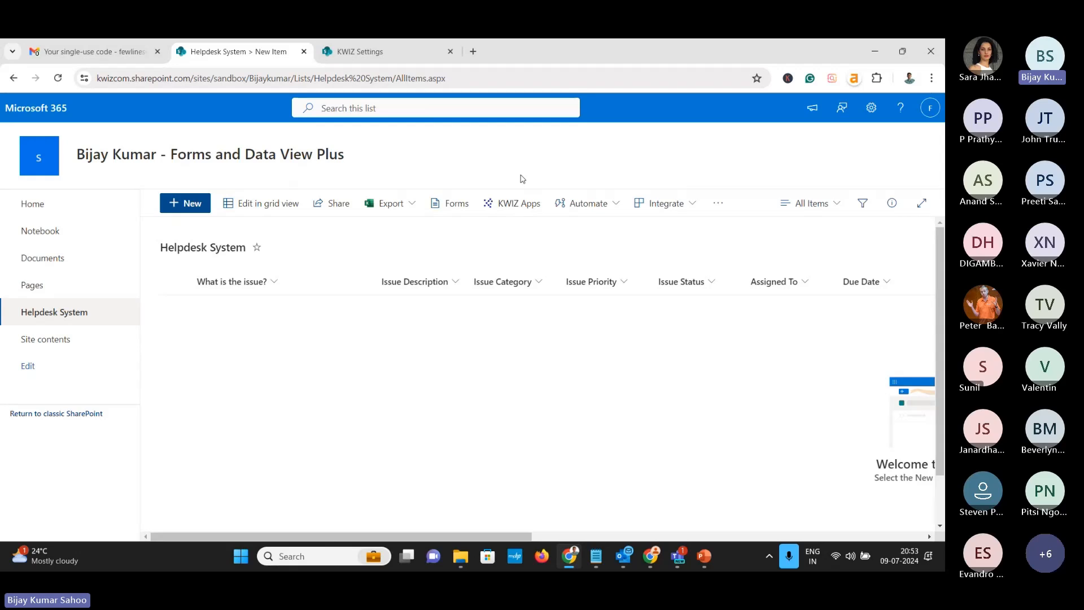
# Go back to the KWIZ settings page and its All apps list
pyautogui.click(355, 53)
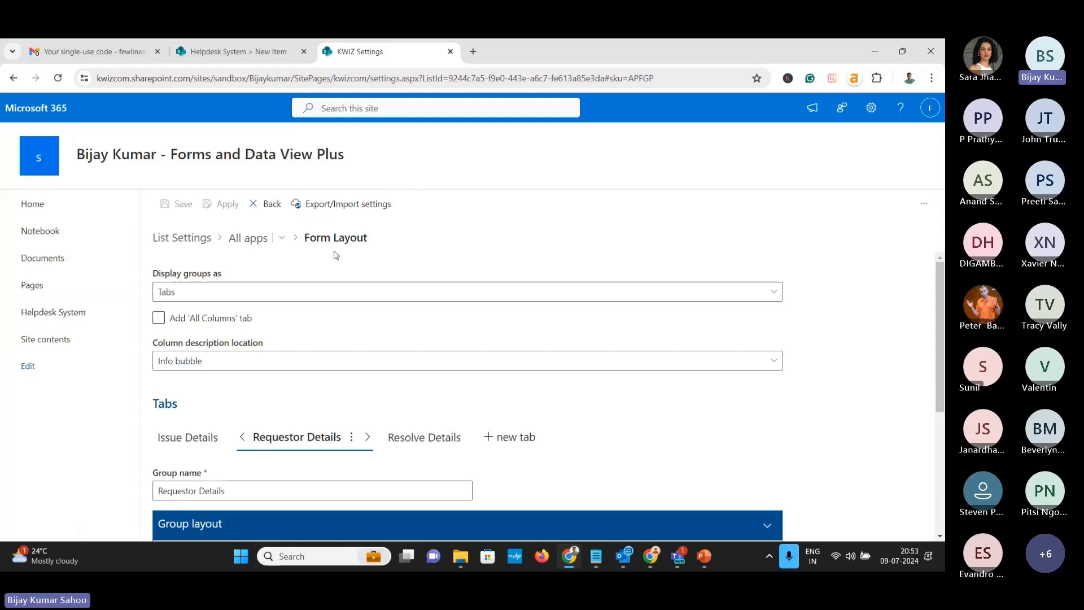
pyautogui.click(248, 238)
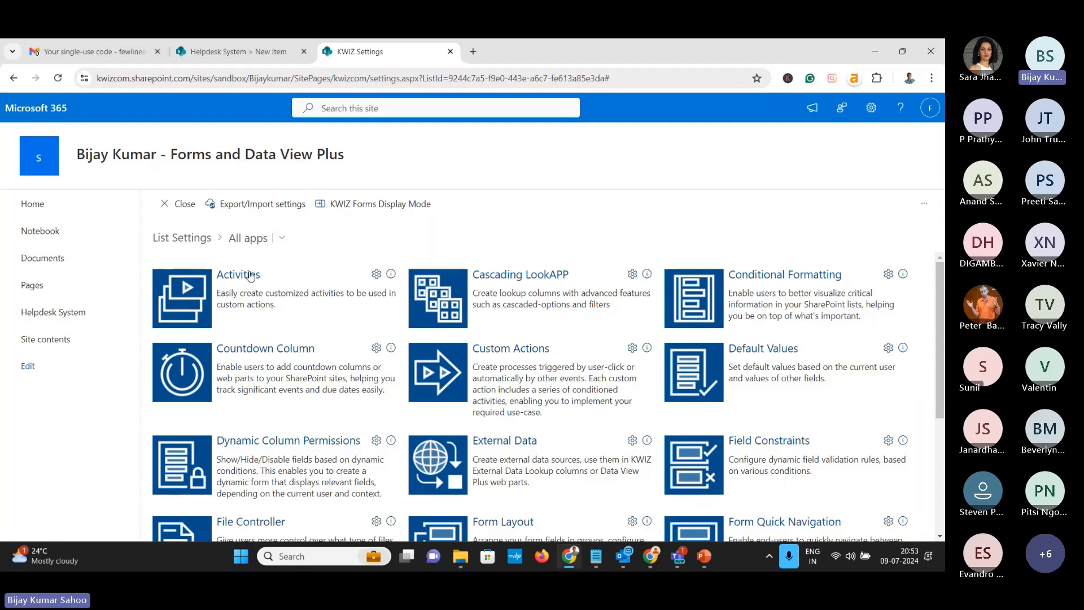
# In Activities, add an Email activity named 'Send Email To Author' and show its Properties
pyautogui.click(251, 276)
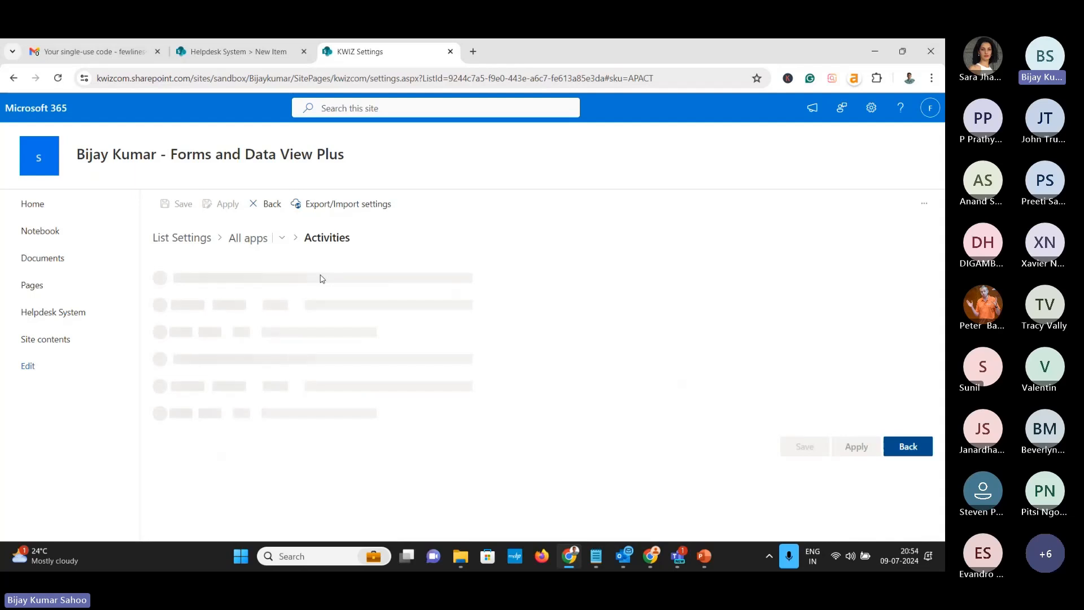
pyautogui.click(196, 304)
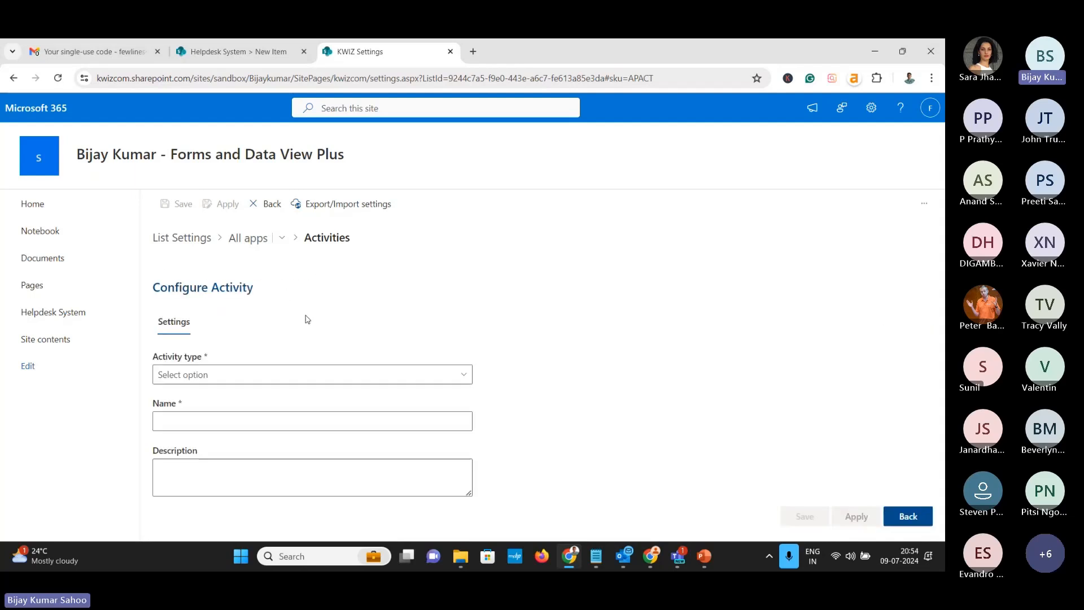
pyautogui.click(345, 379)
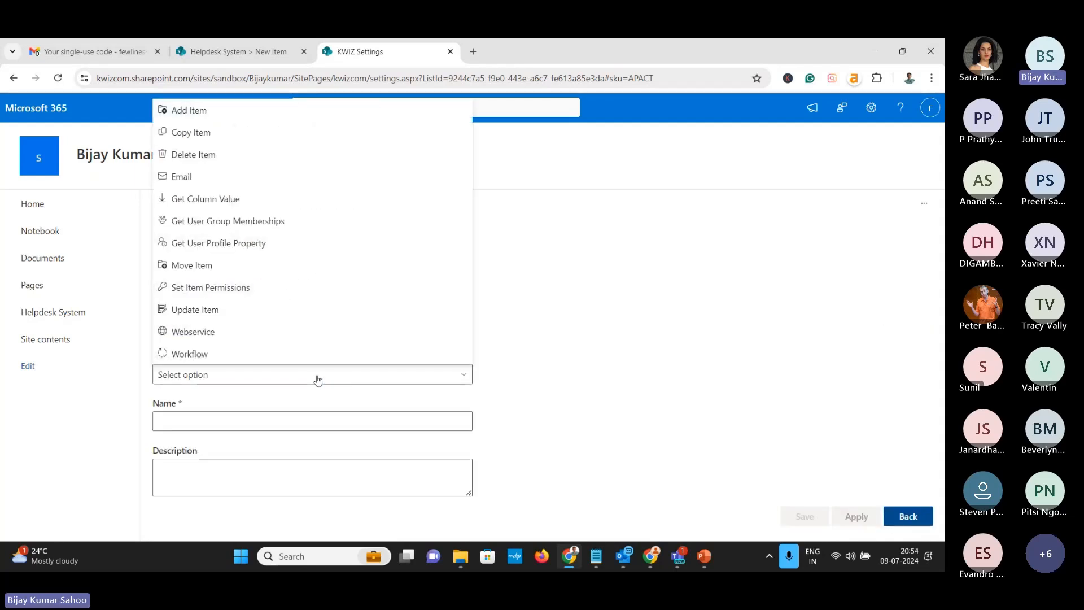
pyautogui.click(231, 177)
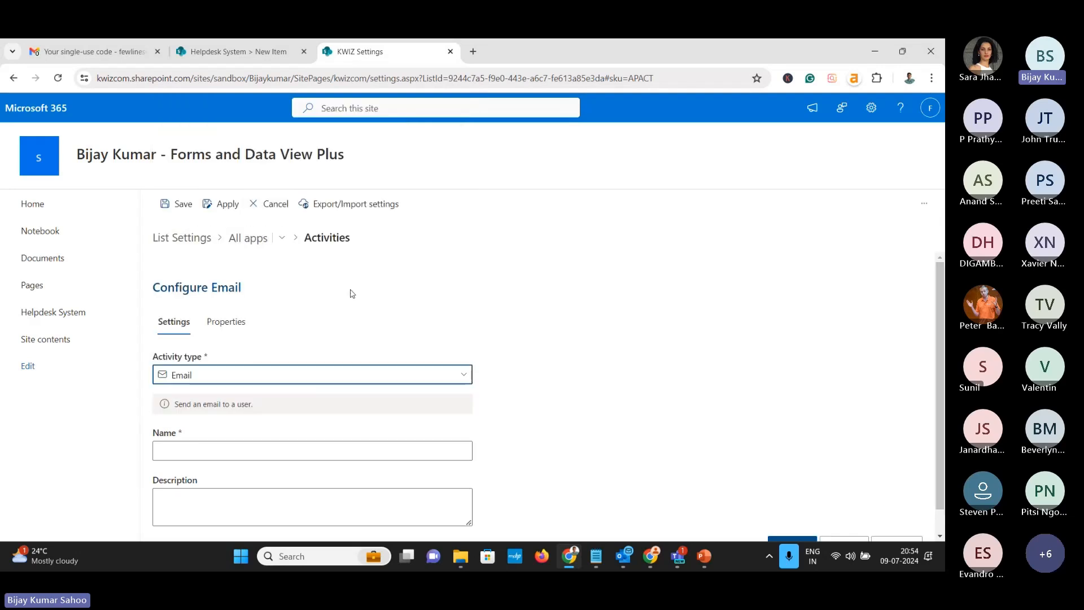
pyautogui.click(209, 424)
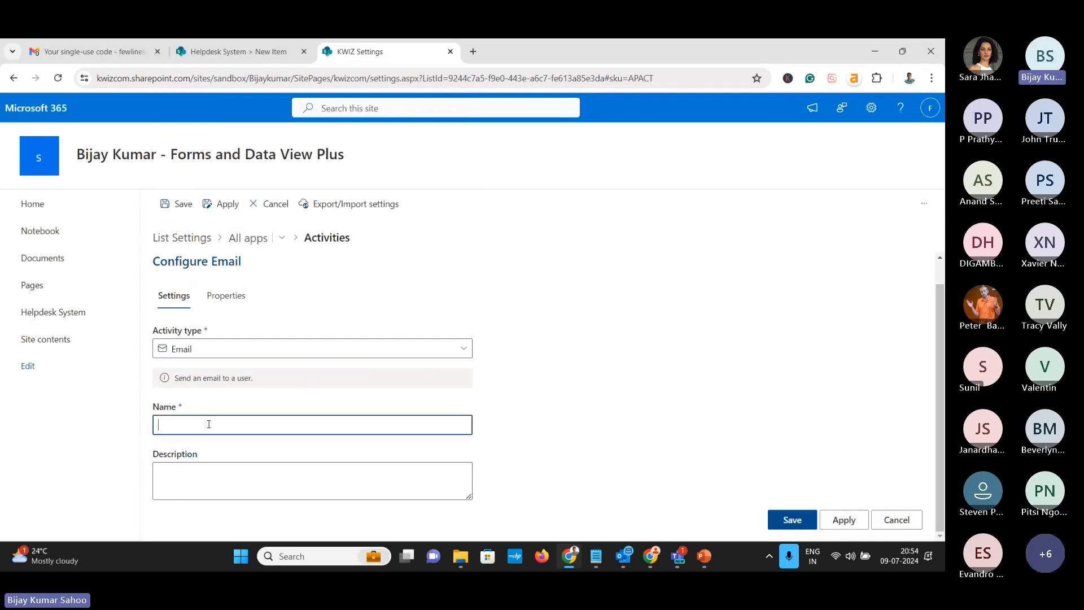
pyautogui.write('Send Email To')
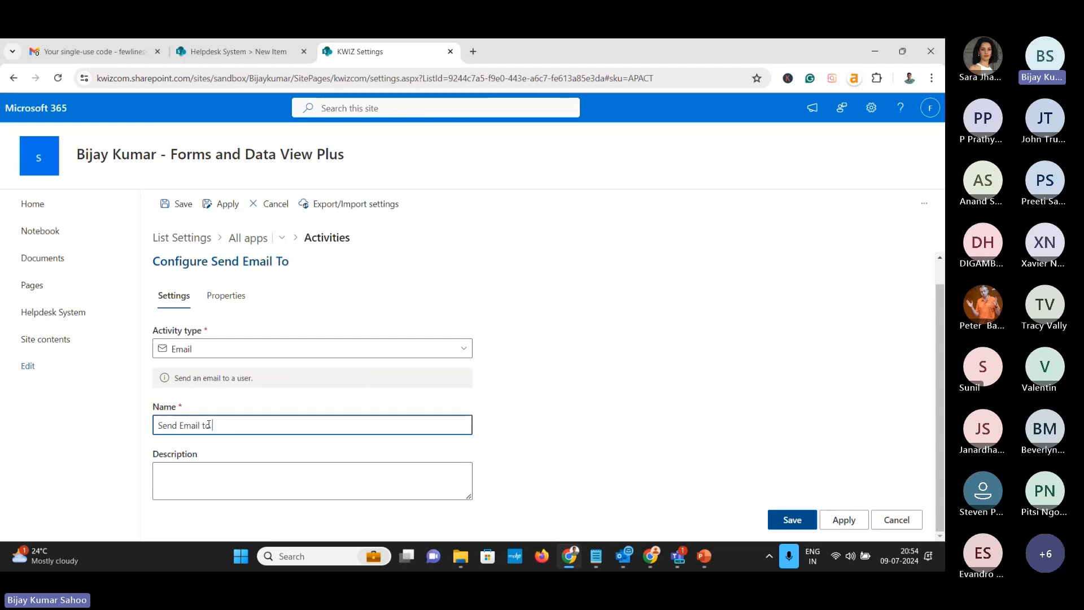
pyautogui.write(' Author')
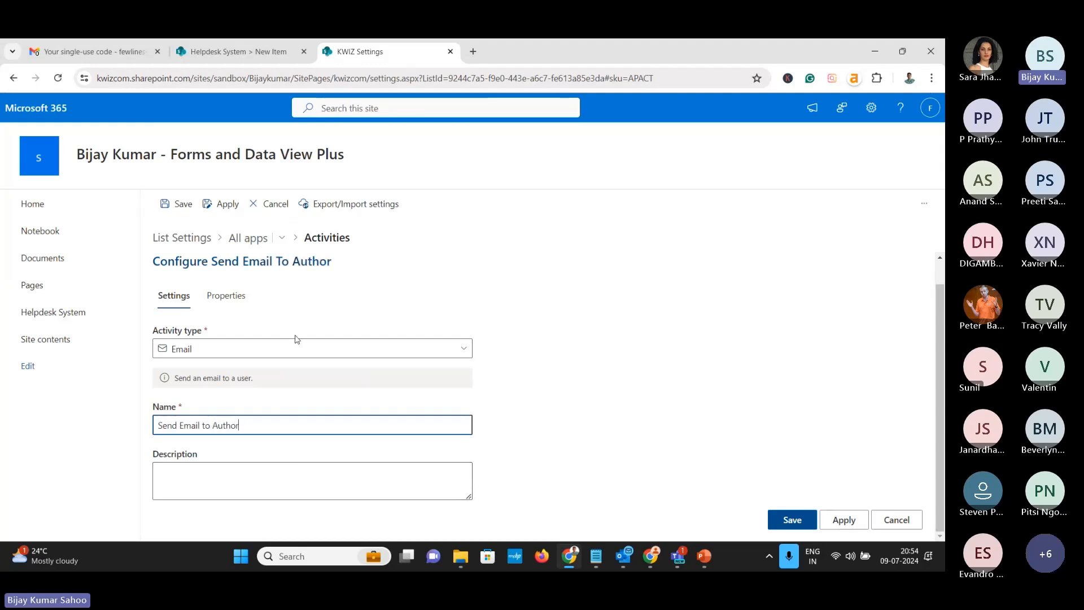
pyautogui.click(218, 308)
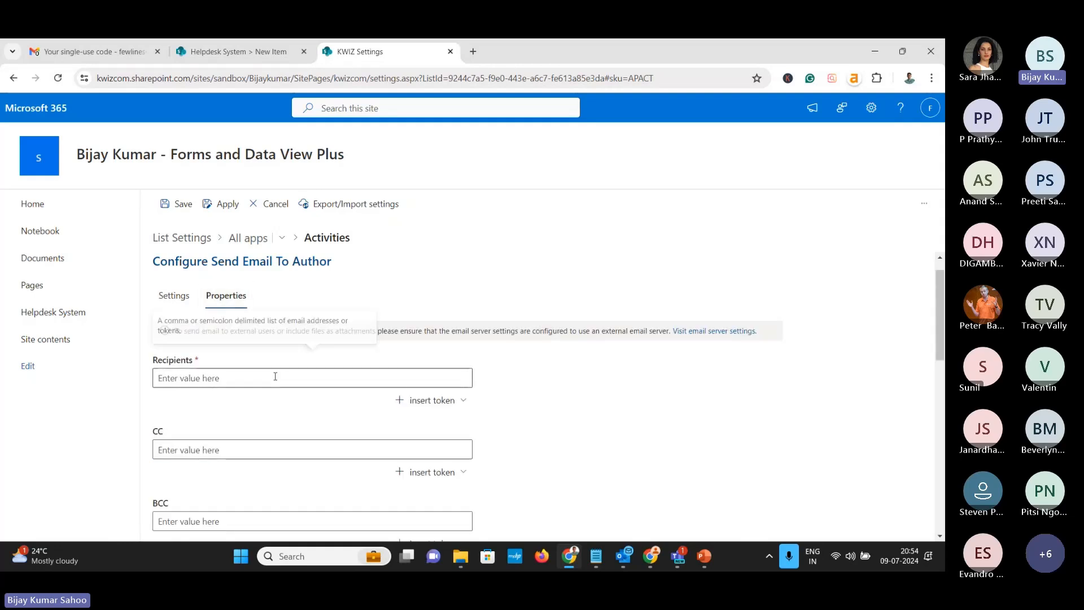
# Address the email to the item's [Author] via the Created By token
pyautogui.scroll(-2, 277, 376)
pyautogui.scroll(1, 217, 336)
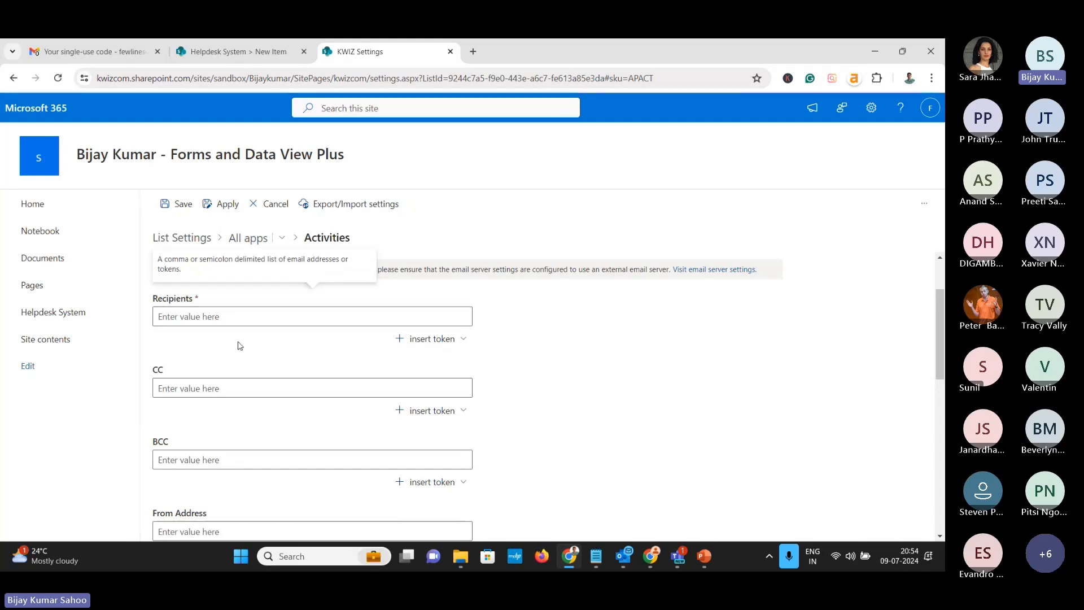
pyautogui.click(437, 340)
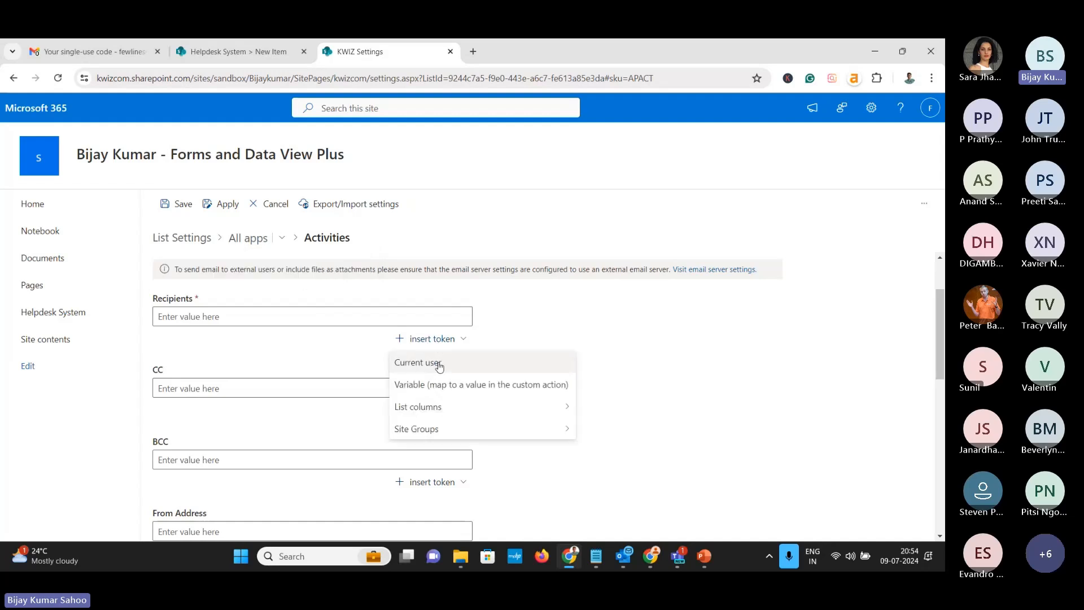
pyautogui.moveTo(437, 414)
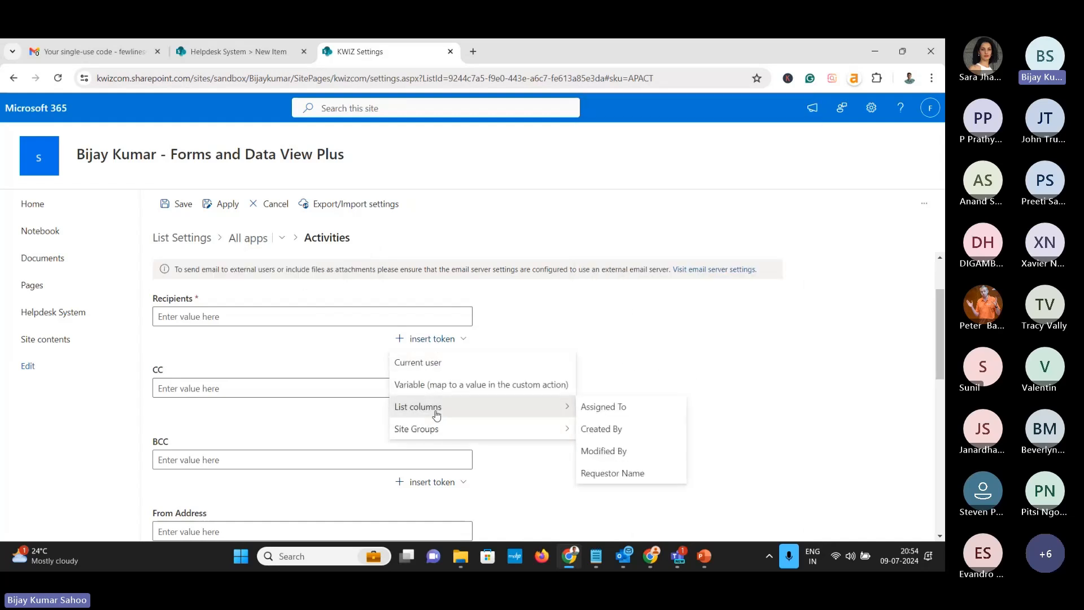
pyautogui.click(595, 428)
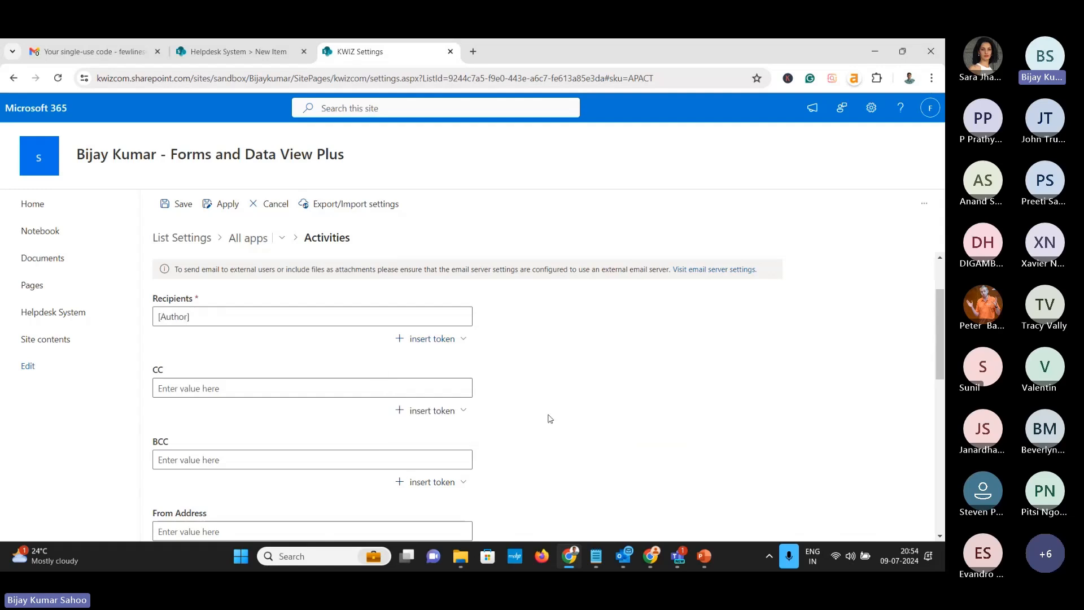
pyautogui.click(218, 317)
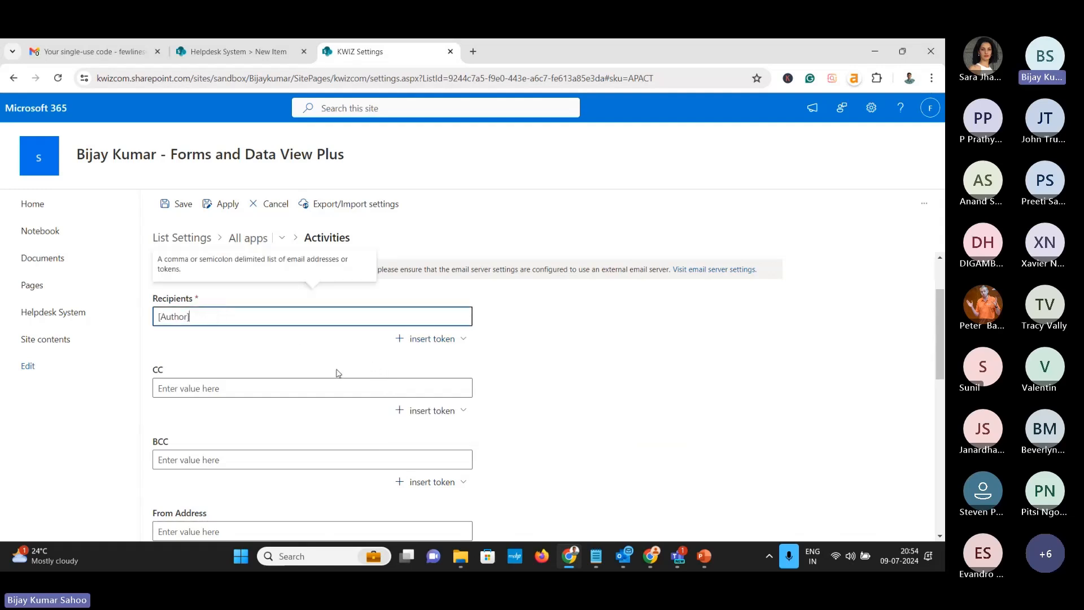
# Set the subject to 'Your Support Ticker Raised: [Title]' using the Title column token
pyautogui.scroll(-4, 337, 370)
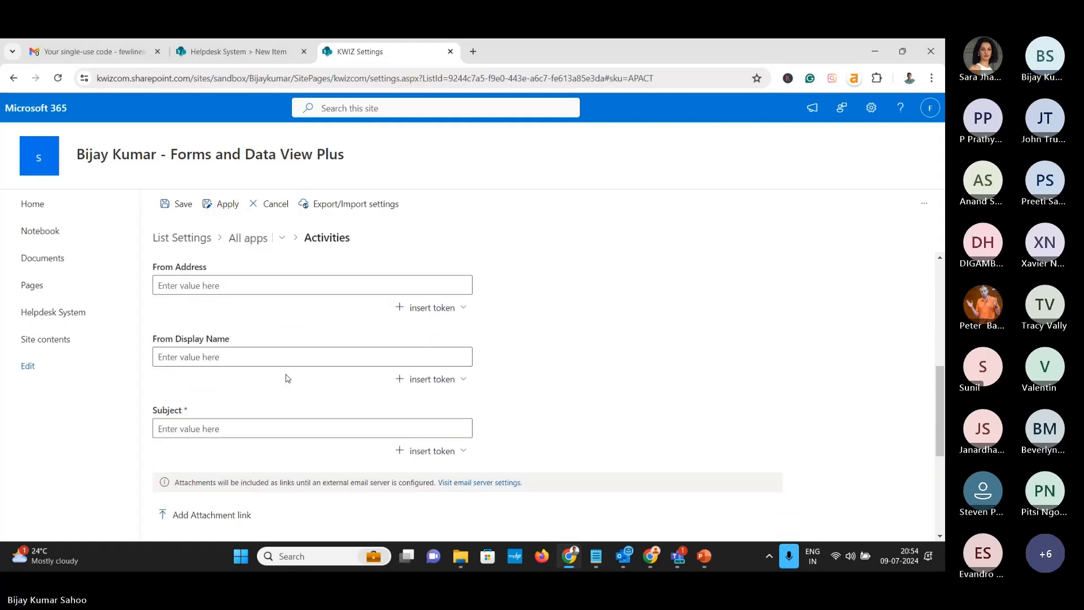
pyautogui.click(213, 422)
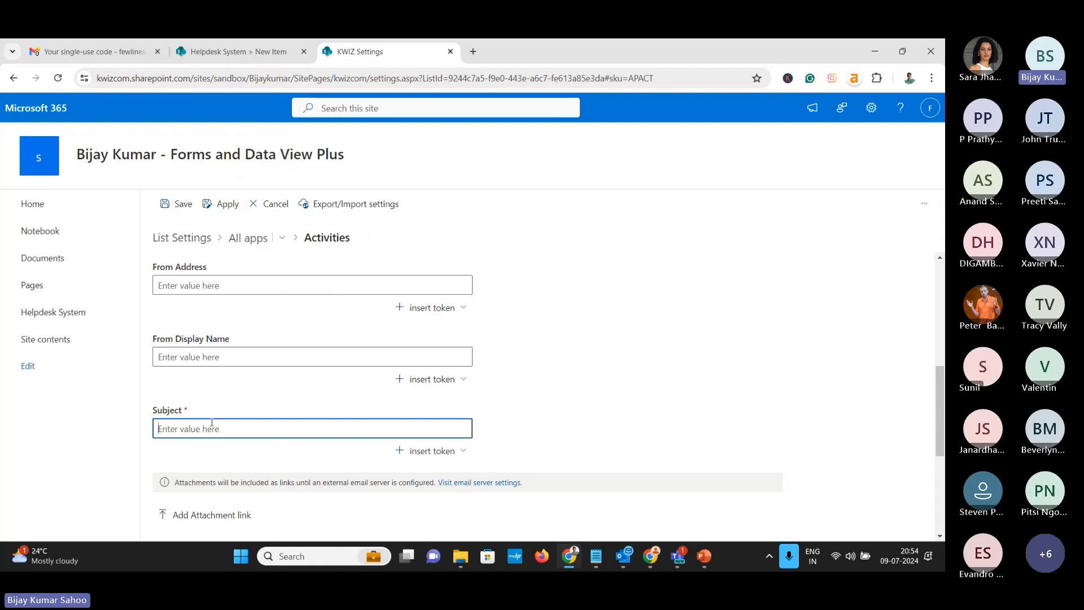
pyautogui.write('T')
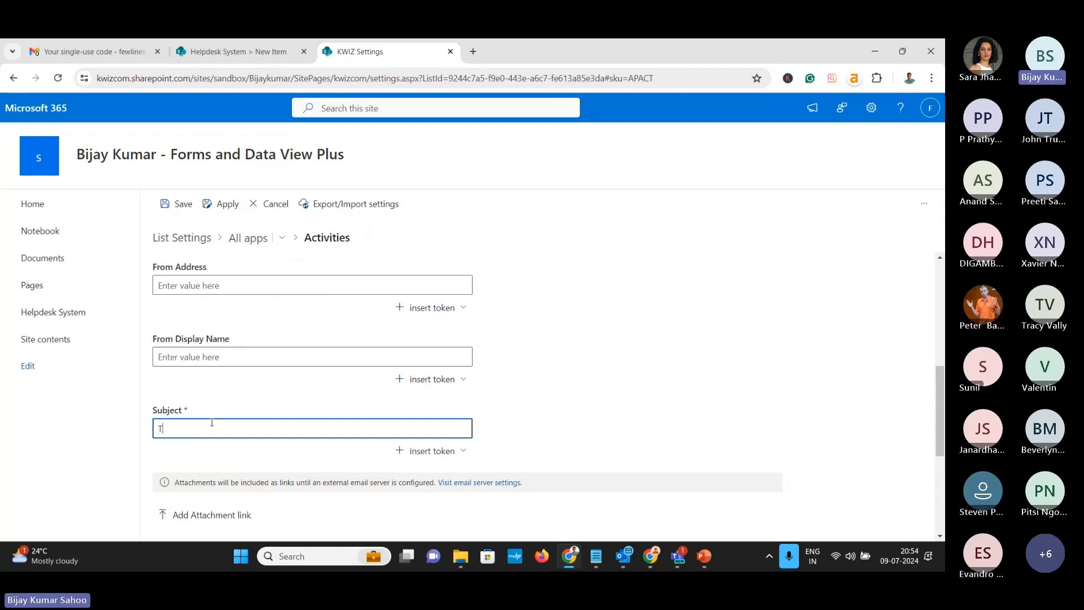
pyautogui.write('h')
pyautogui.press('BackSpace')
pyautogui.press('BackSpace')
pyautogui.write('You')
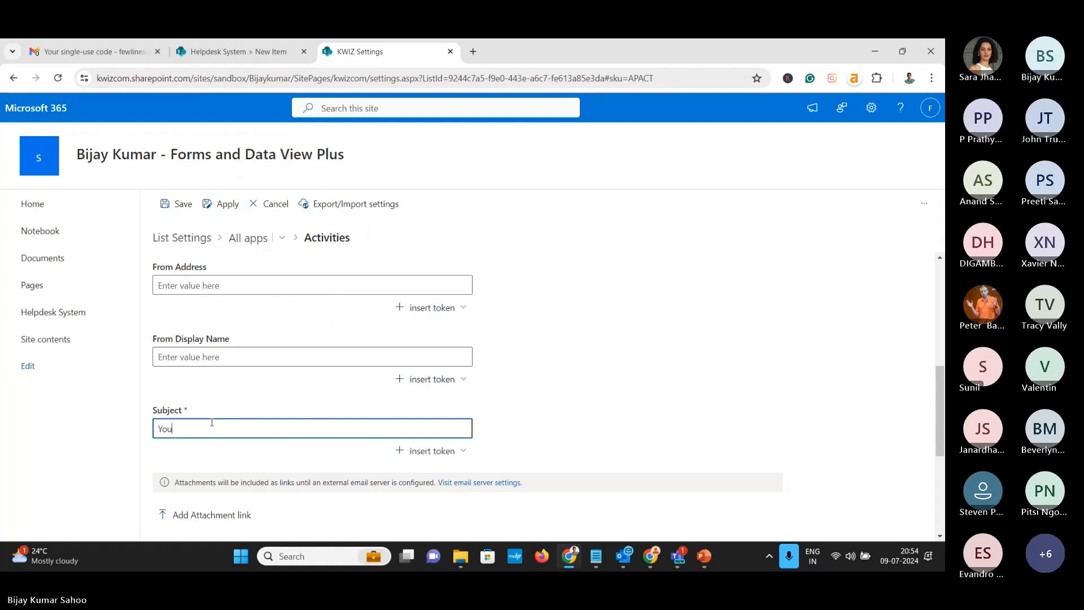
pyautogui.write('r Support Ticker')
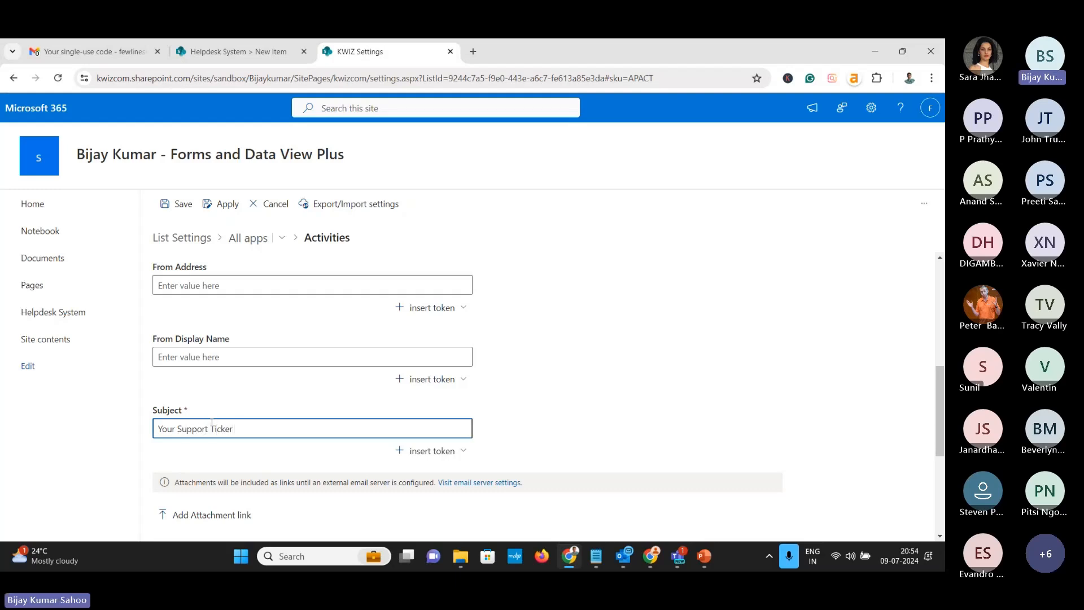
pyautogui.write(' Raises')
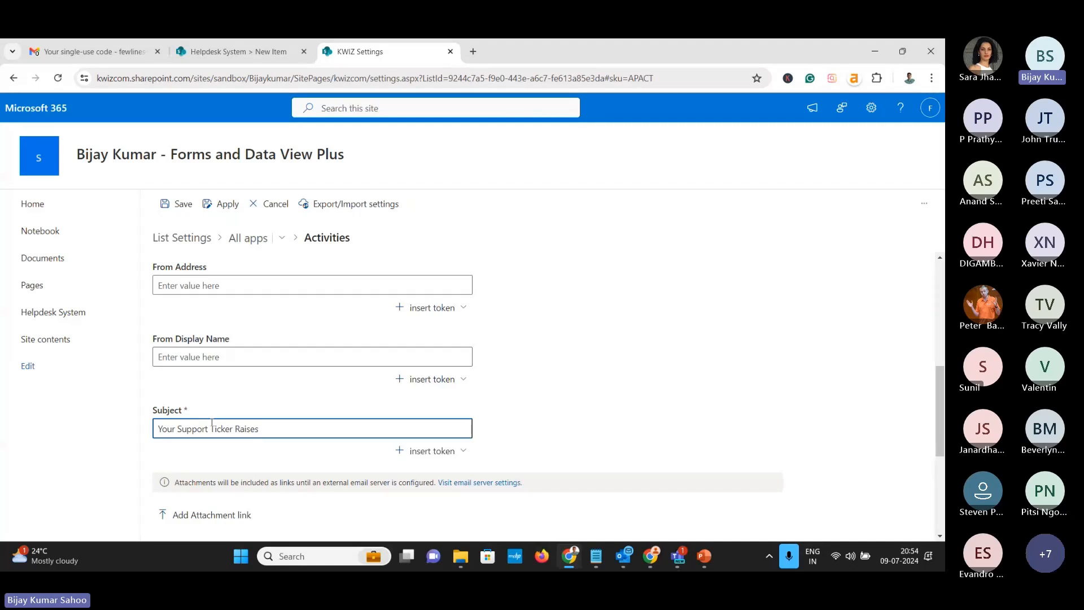
pyautogui.click(463, 455)
pyautogui.moveTo(474, 427)
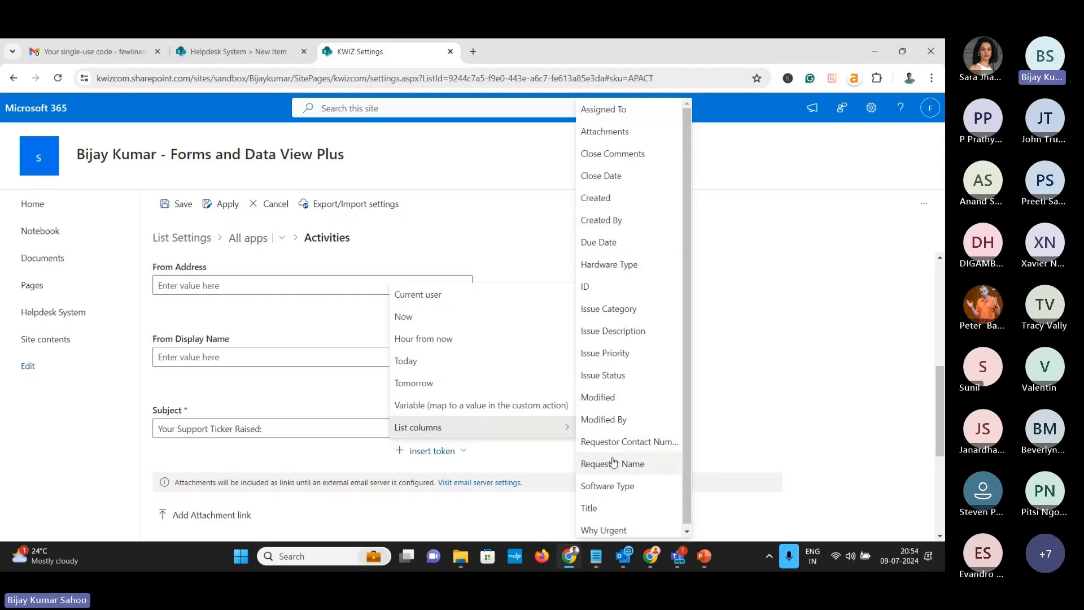
pyautogui.click(599, 505)
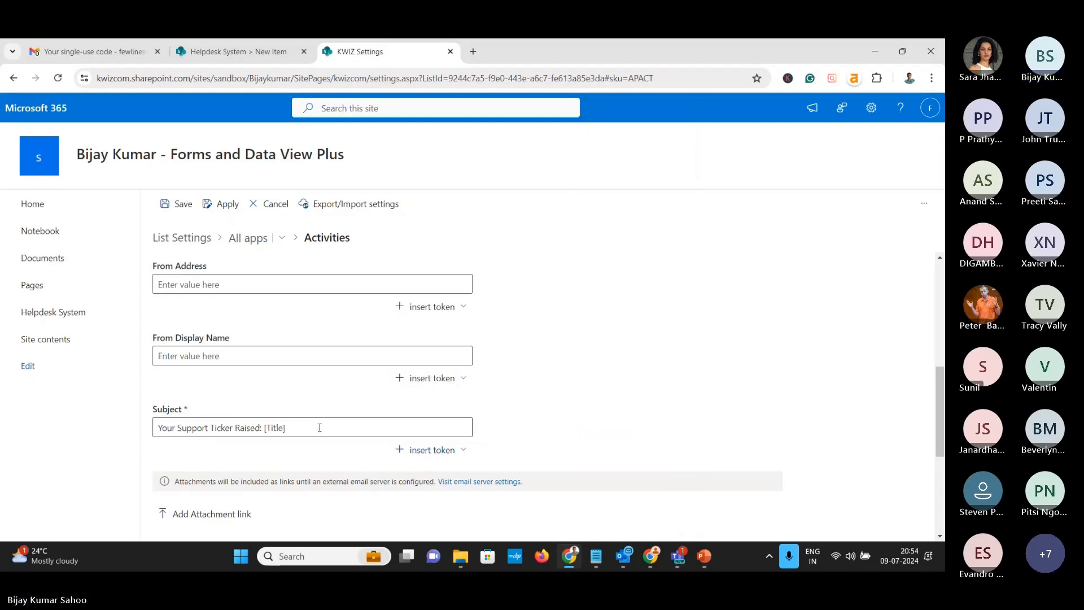
pyautogui.scroll(-2, 162, 308)
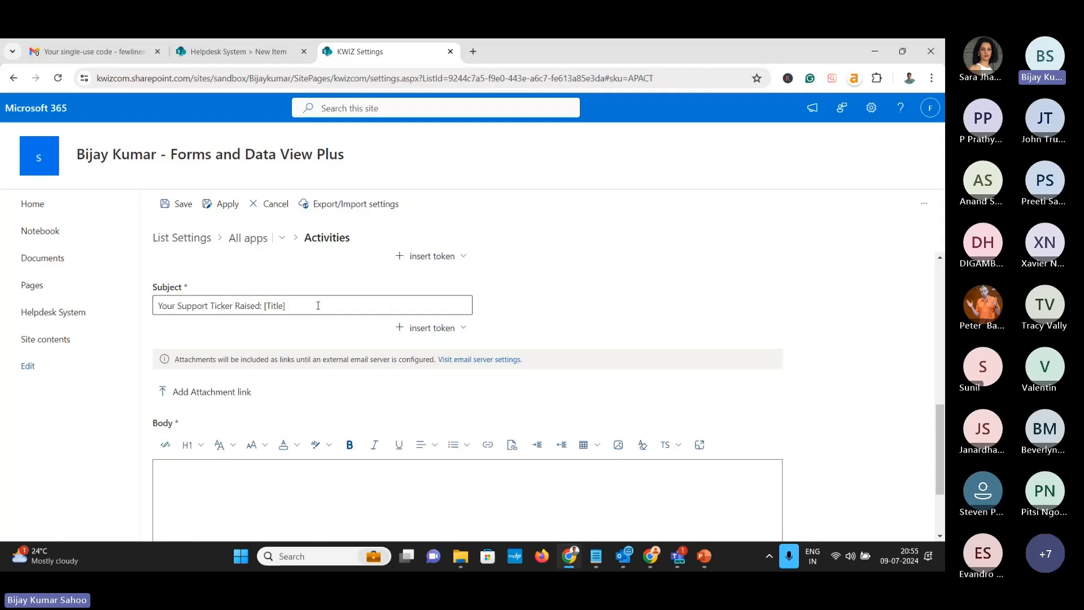
pyautogui.scroll(-2, 319, 306)
pyautogui.click(228, 371)
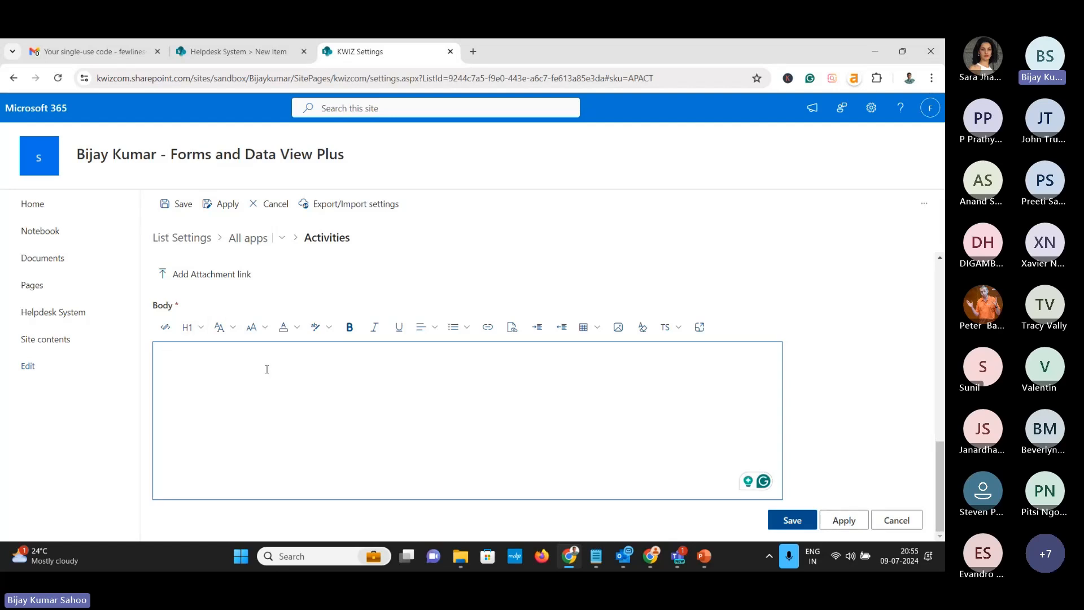
# Write the body greeting 'Hi [Author]', a thanks-for-submitting line, and a 'Your Helpdesk team' sign-off
pyautogui.write('Hi')
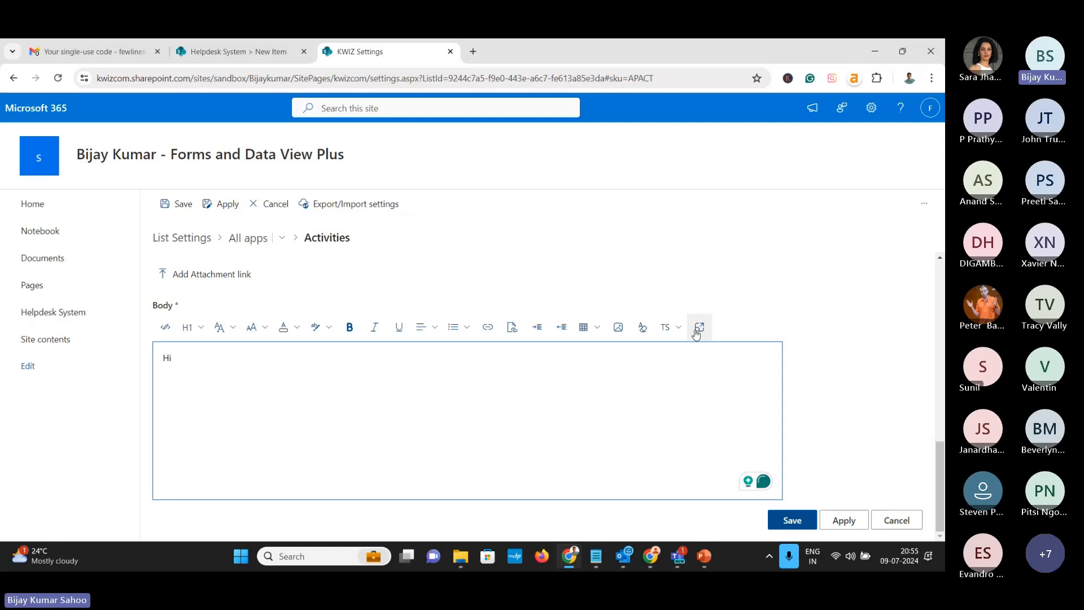
pyautogui.click(670, 327)
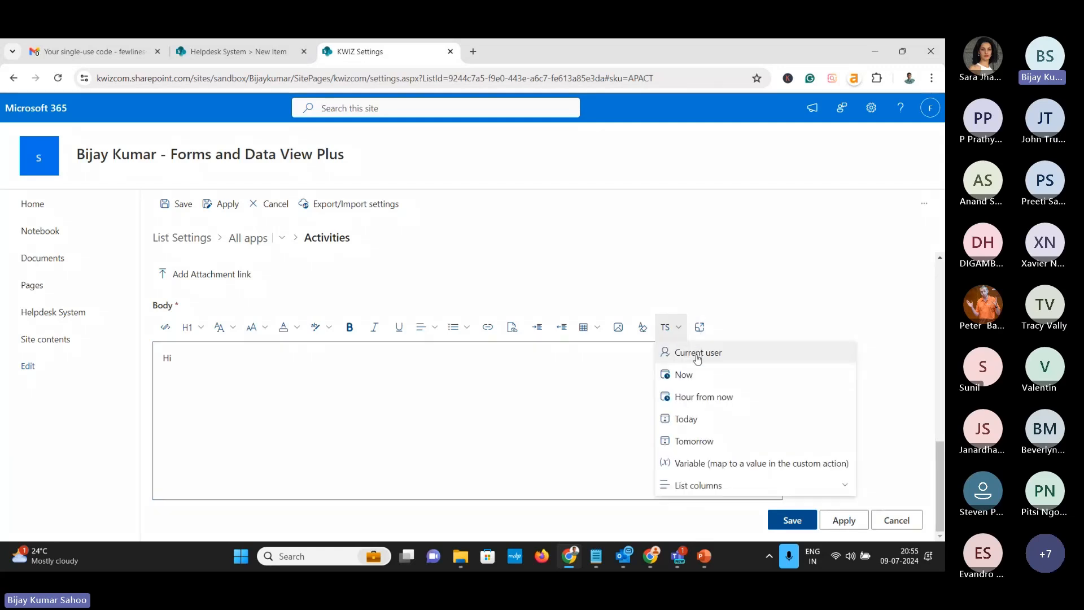
pyautogui.moveTo(678, 485)
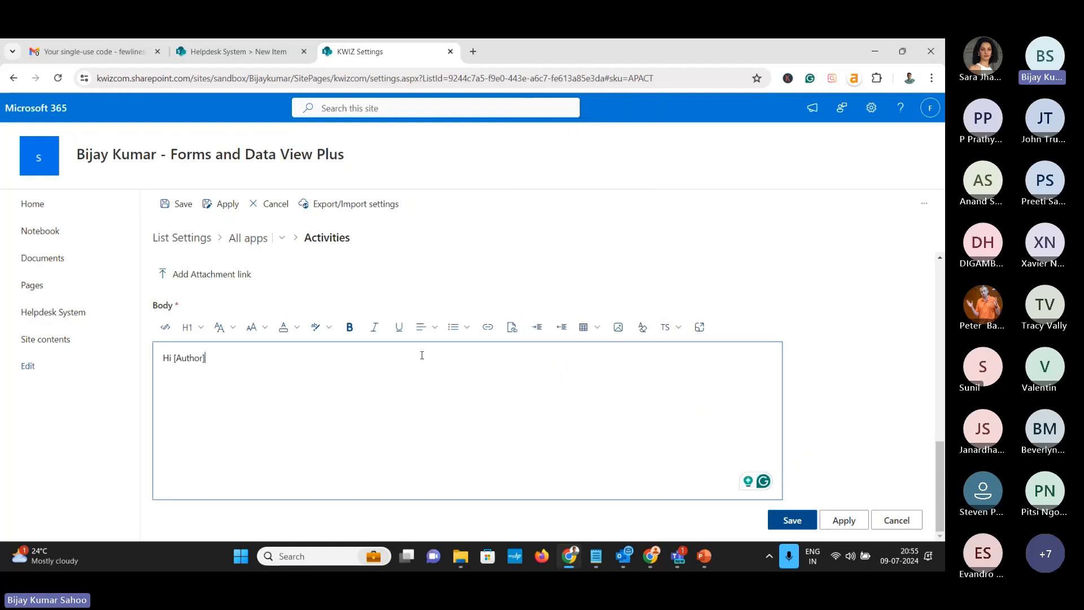
pyautogui.click(577, 221)
pyautogui.press('Return')
pyautogui.write('Thanks for subm')
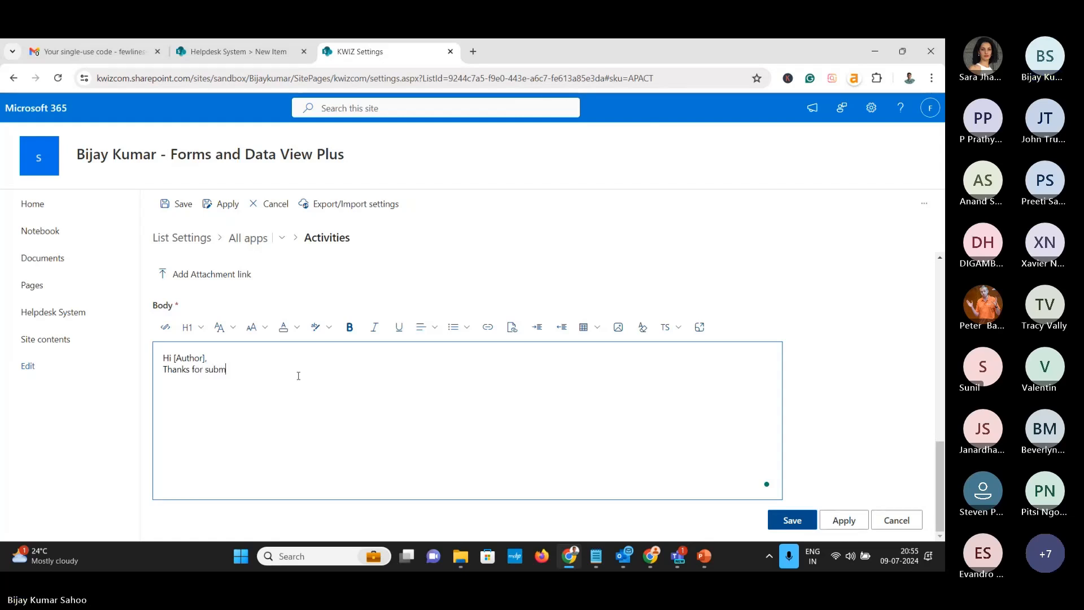
pyautogui.write('iti')
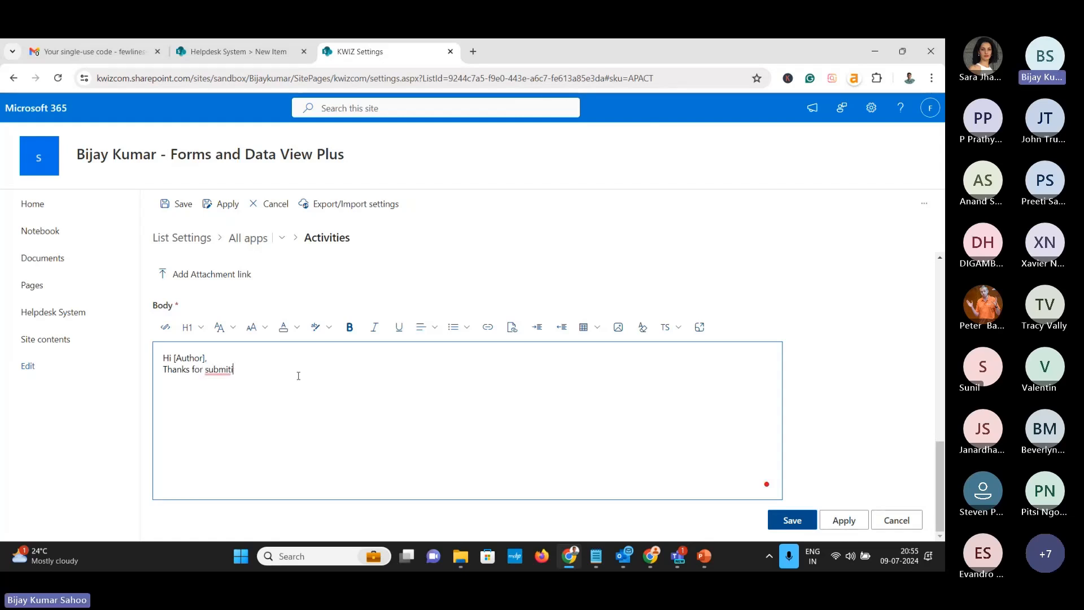
pyautogui.write('nng th')
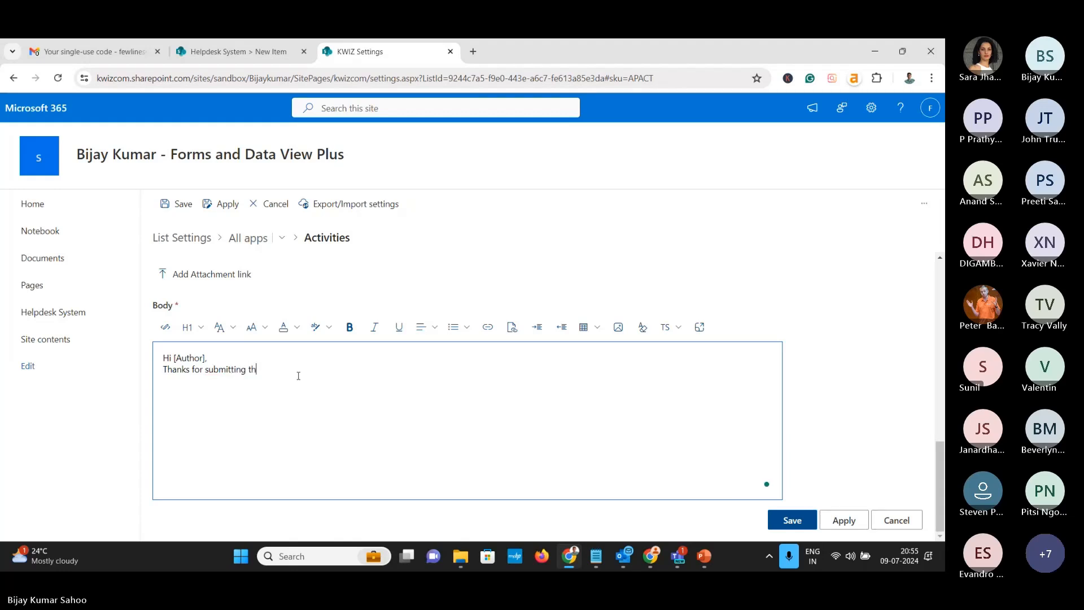
pyautogui.write('e item,')
pyautogui.press('Return')
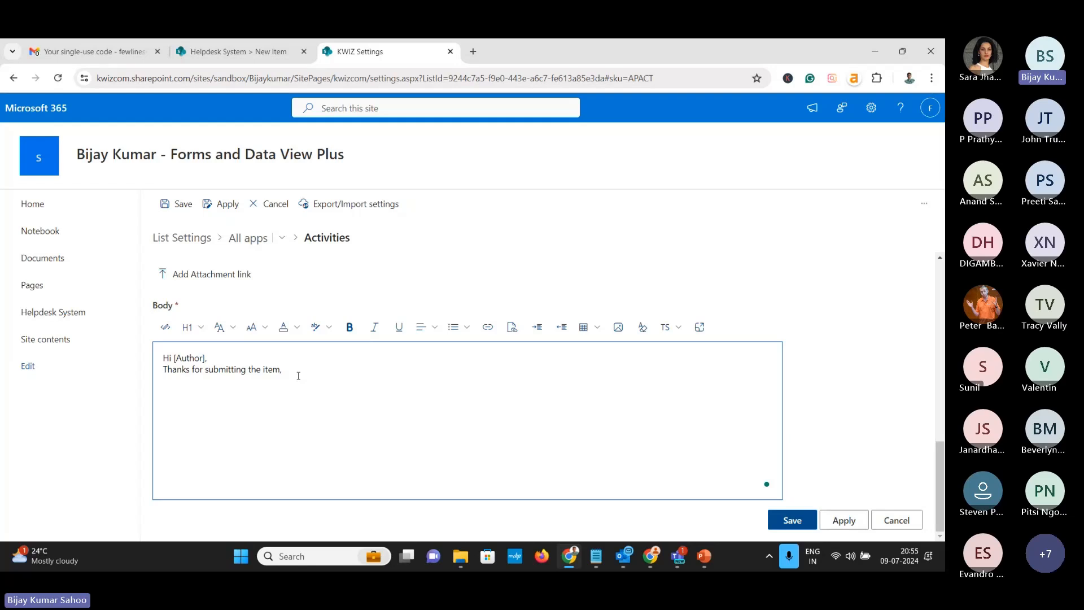
pyautogui.write('Yu')
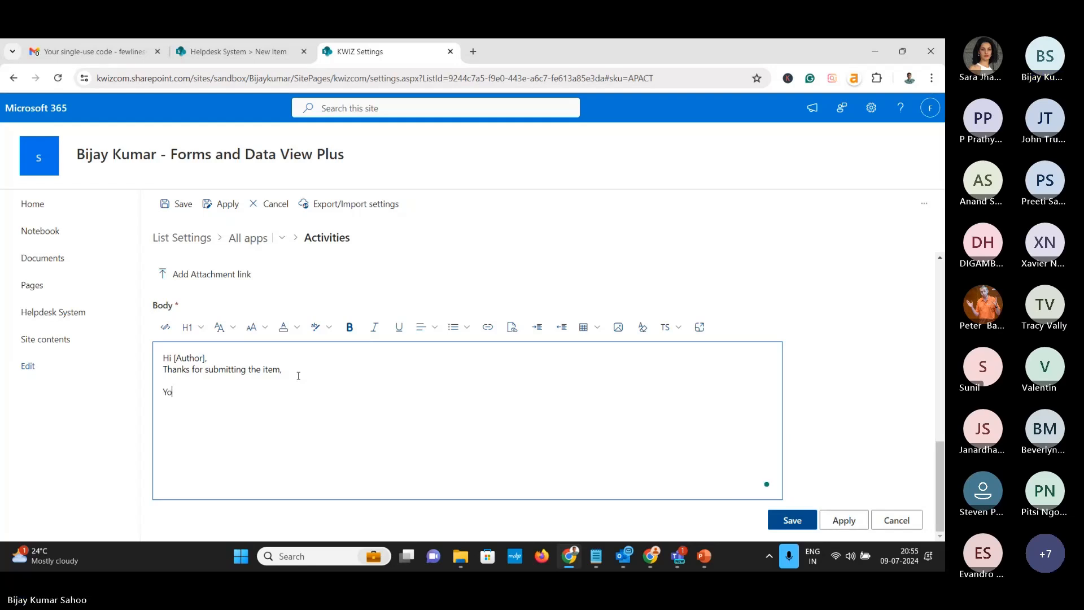
pyautogui.write('ur Healp')
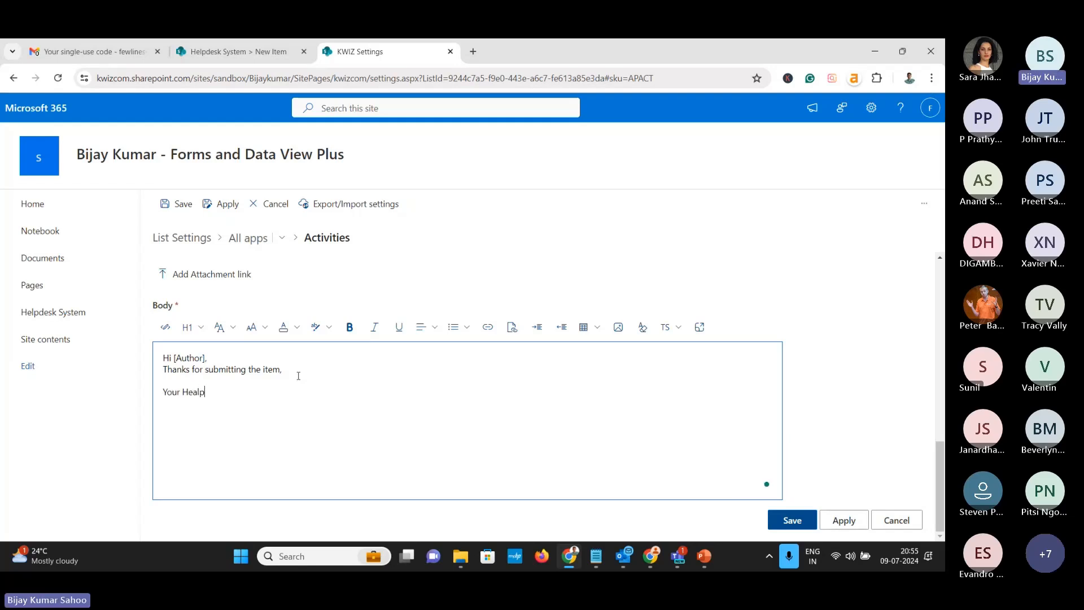
pyautogui.press('BackSpace')
pyautogui.press('BackSpace')
pyautogui.press('BackSpace')
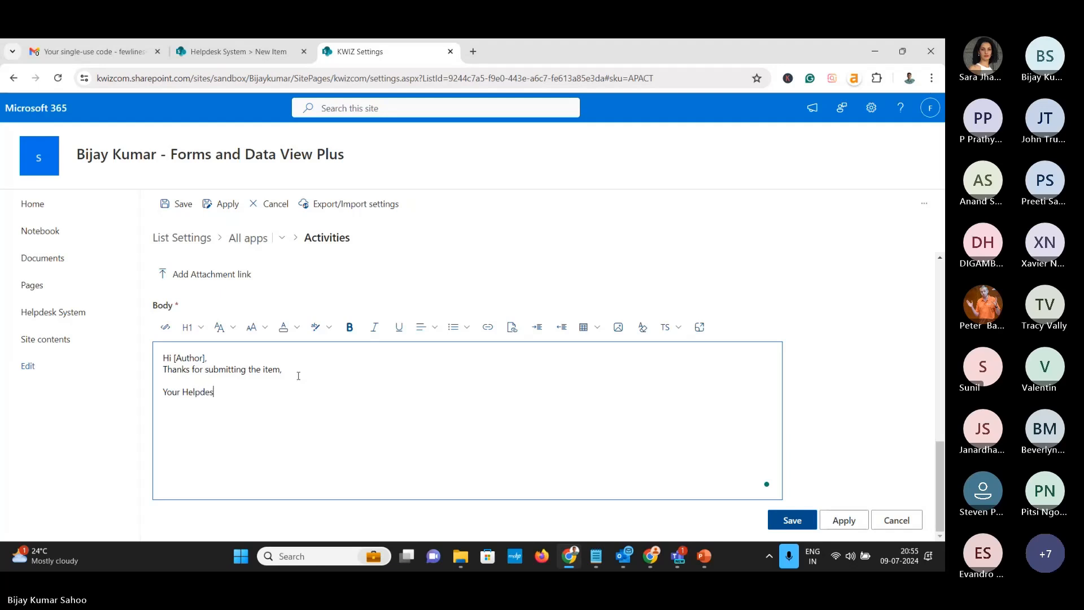
pyautogui.write('lpdesk team')
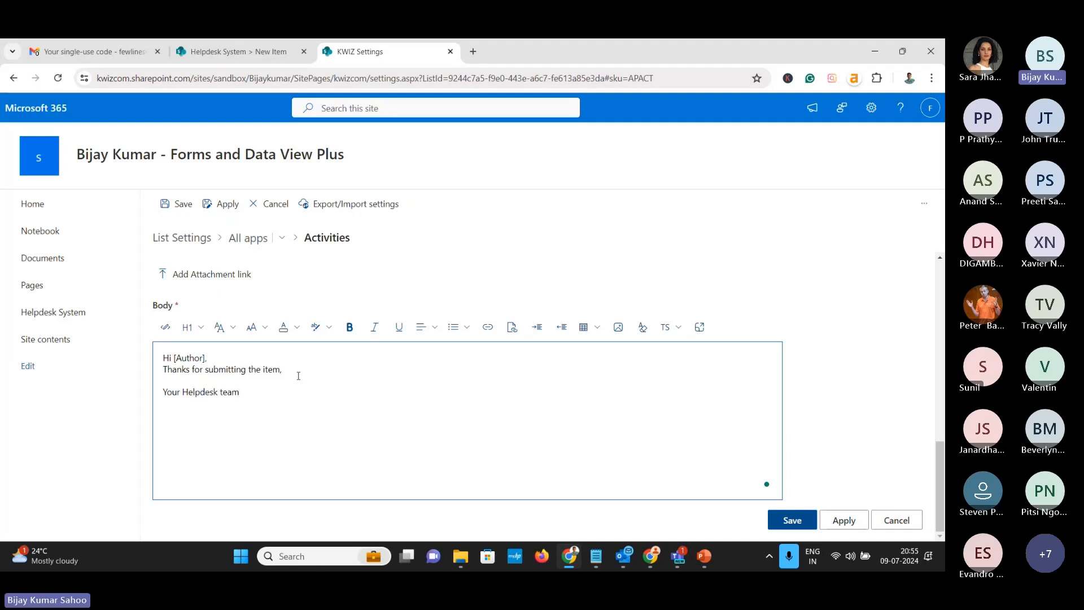
# Add a 'Title: [Title]' line using the Title column token and bold the Title: label
pyautogui.press('Return')
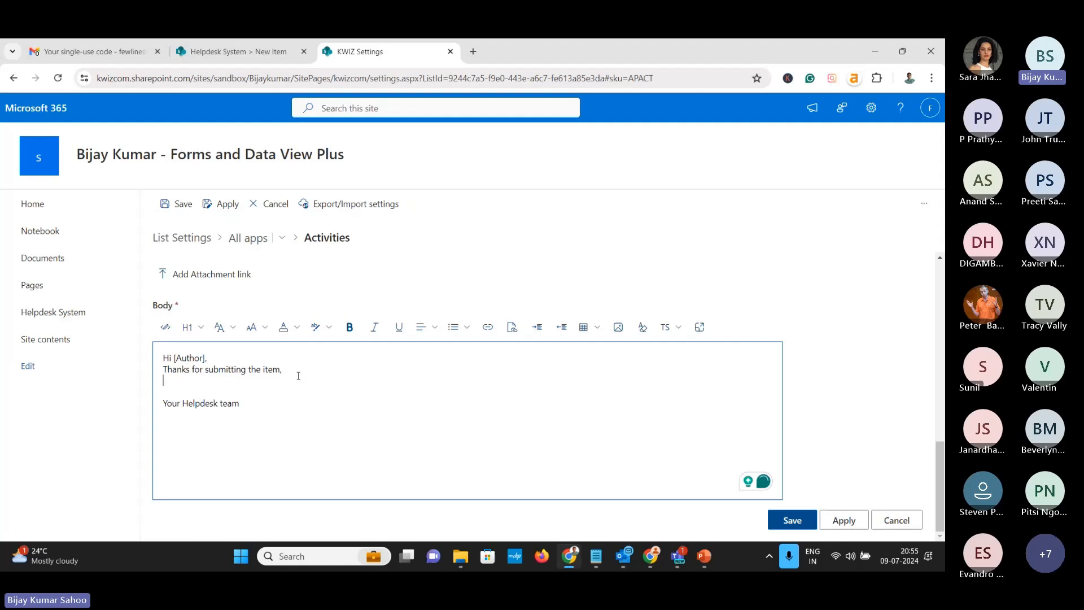
pyautogui.write('Title:')
pyautogui.click(670, 327)
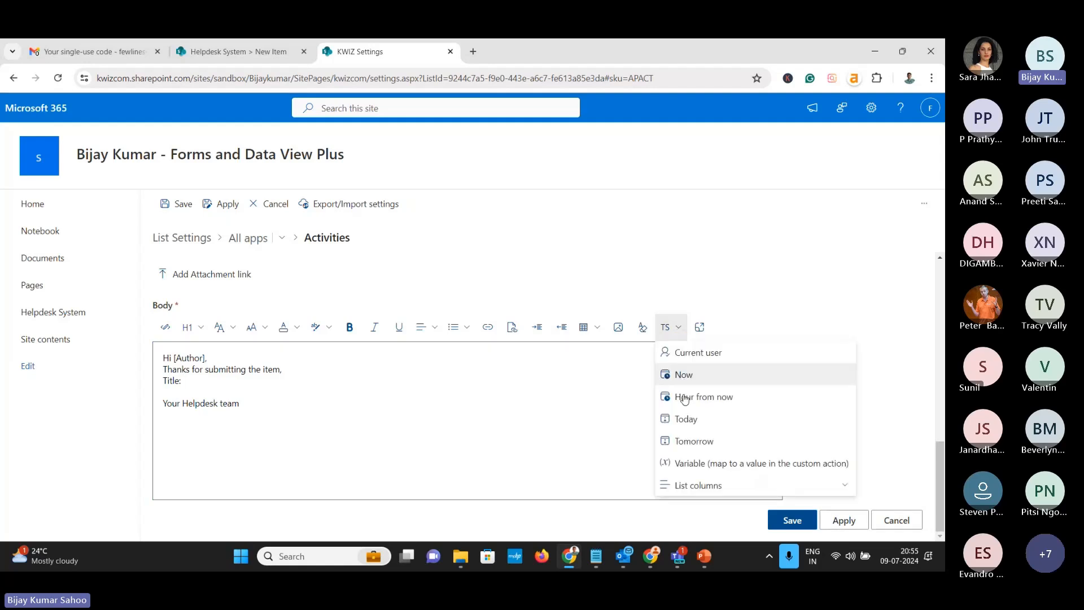
pyautogui.click(706, 486)
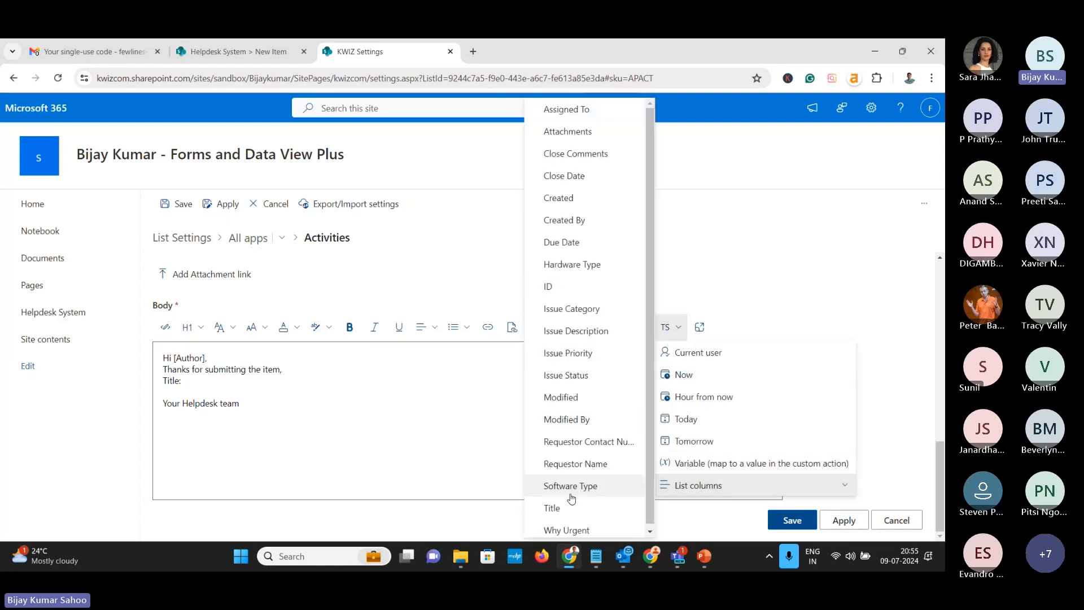
pyautogui.click(556, 507)
pyautogui.press('Return')
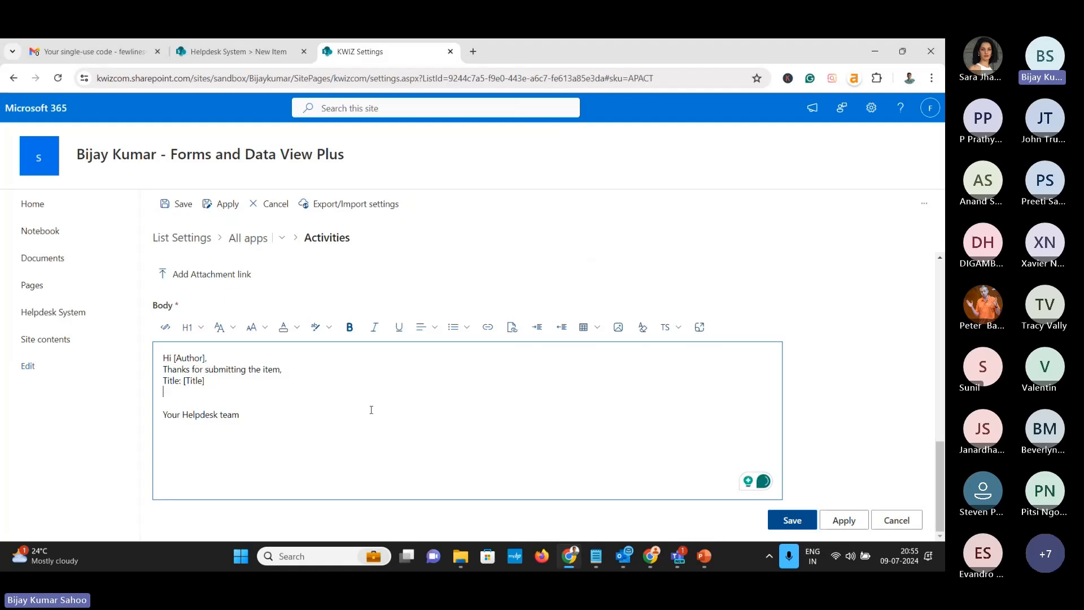
pyautogui.moveTo(181, 382); pyautogui.dragTo(162, 382)
pyautogui.click(350, 327)
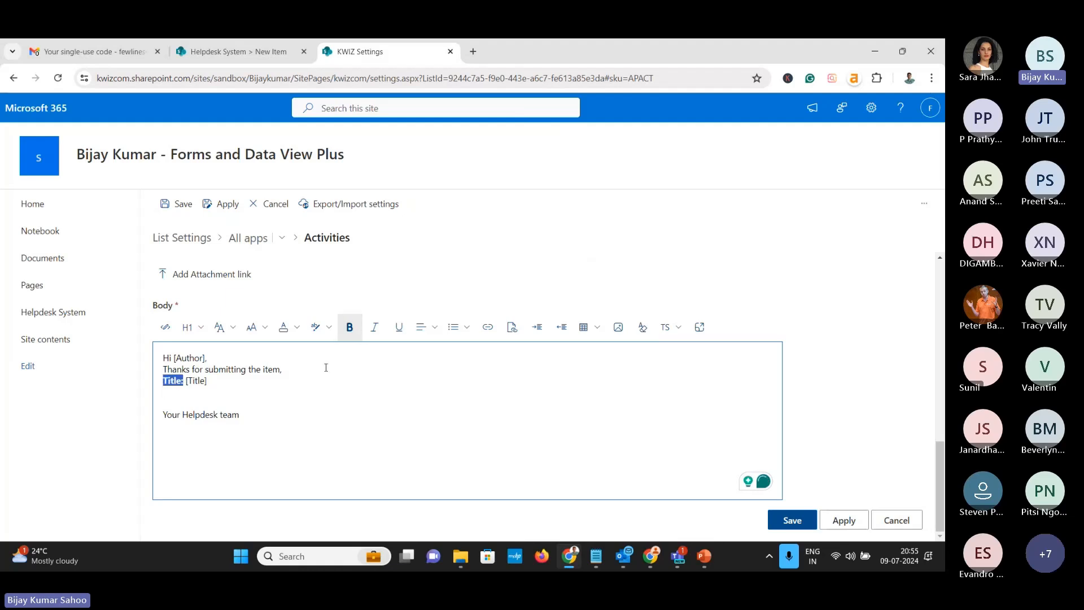
# Start a link on the empty line below, cancel it for now, and go to the Helpdesk System list
pyautogui.click(277, 403)
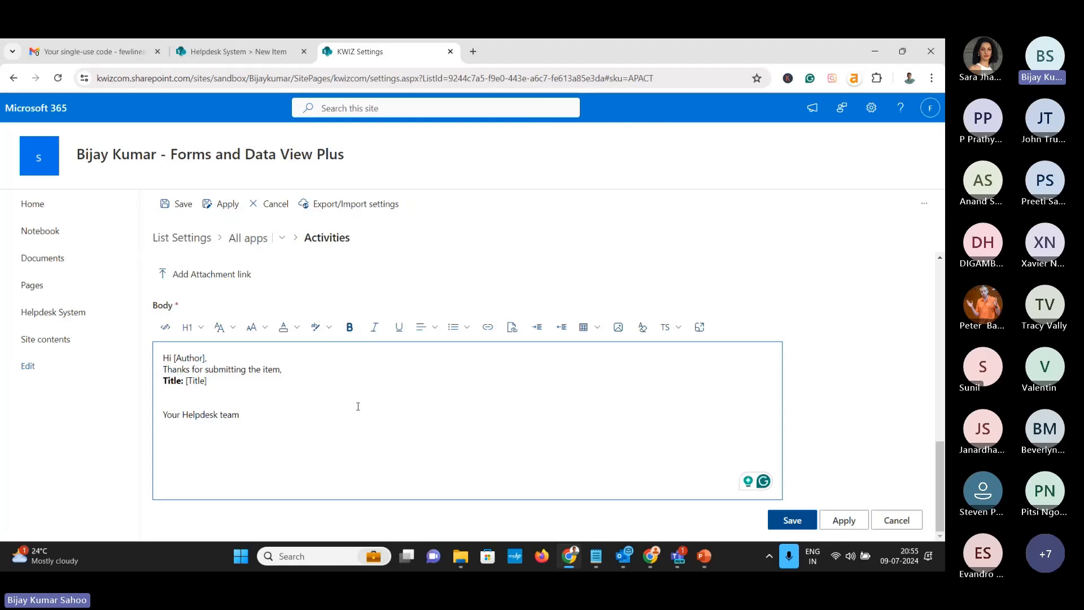
pyautogui.click(487, 328)
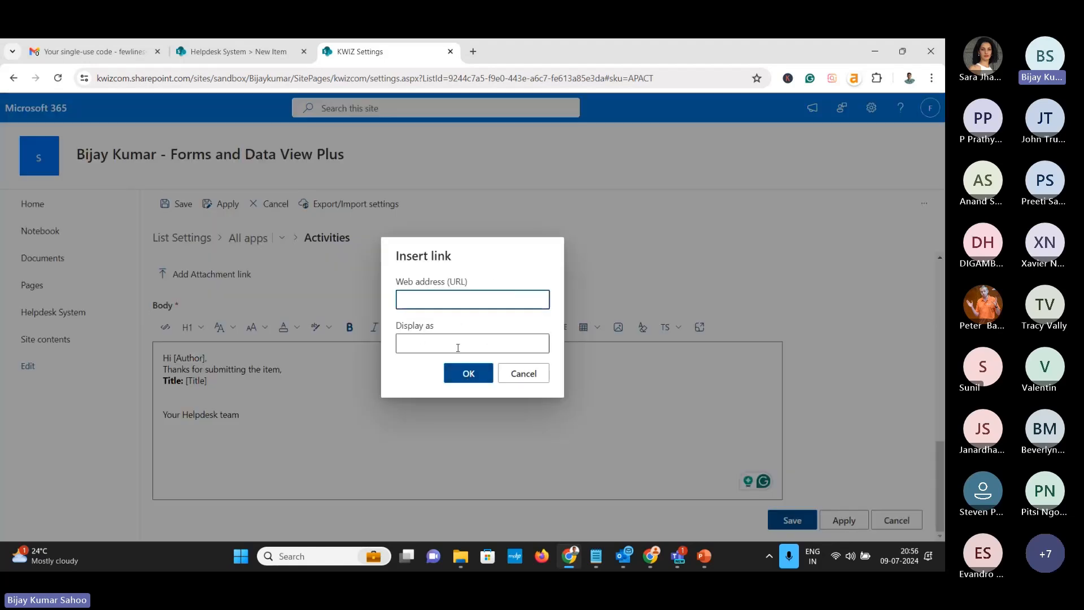
pyautogui.click(517, 378)
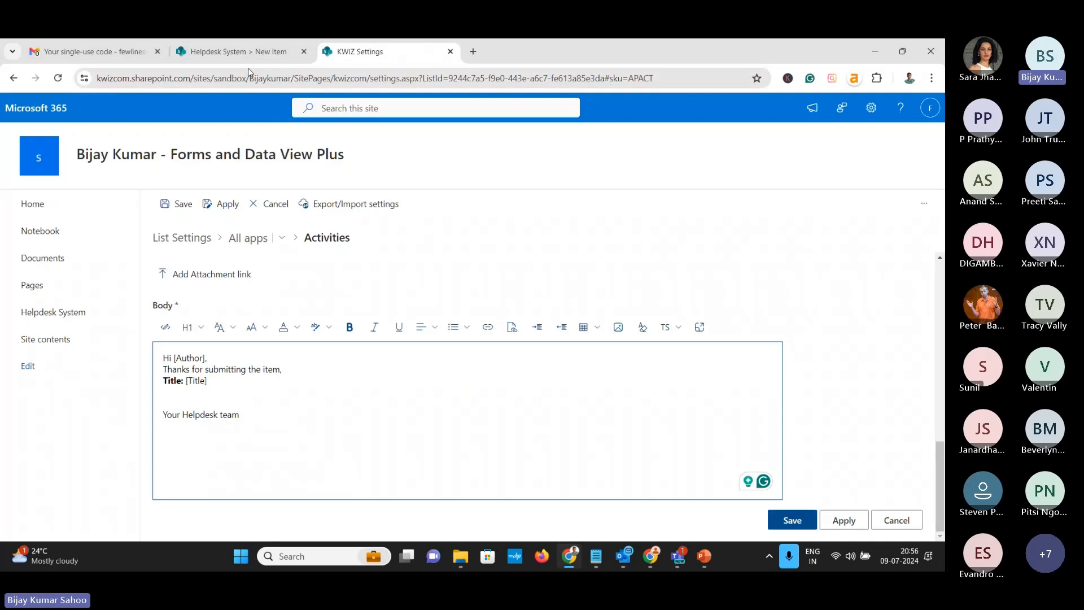
pyautogui.click(243, 52)
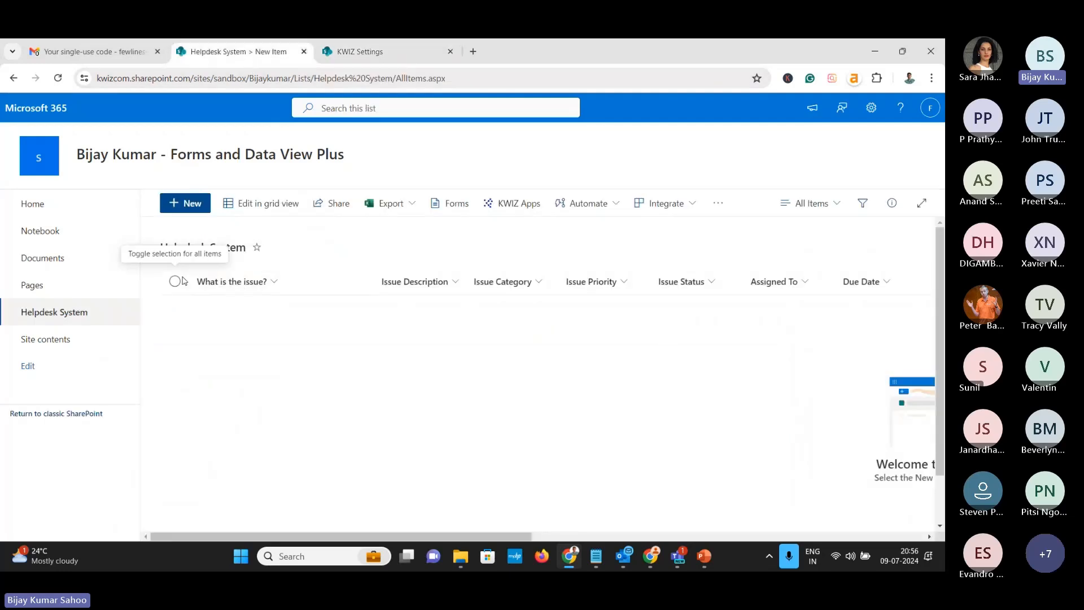
# Start a new item, copy the new-form link, then cancel the form
pyautogui.click(188, 204)
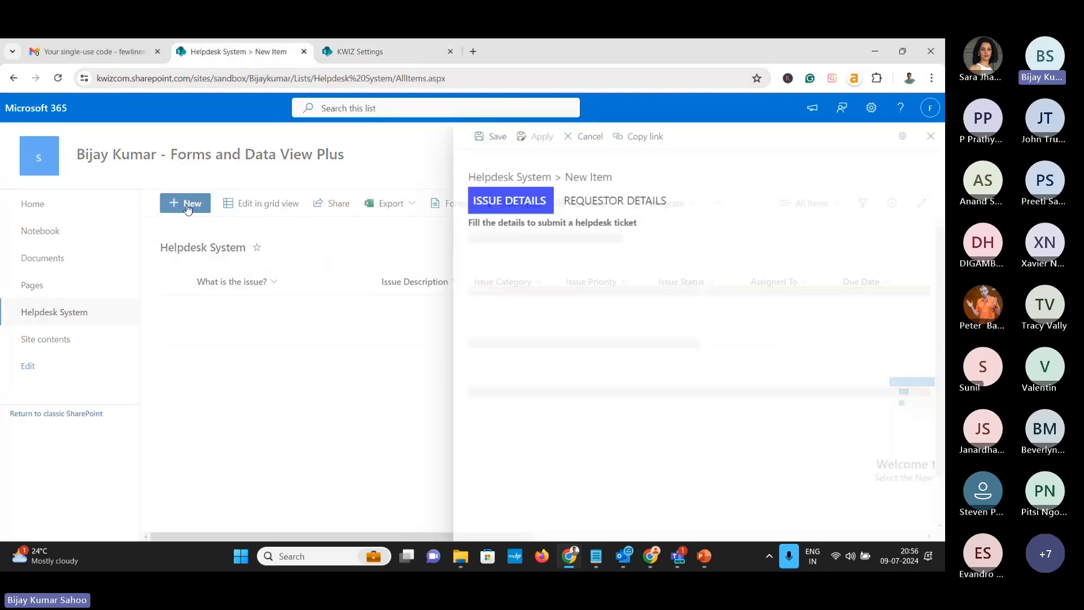
pyautogui.click(637, 141)
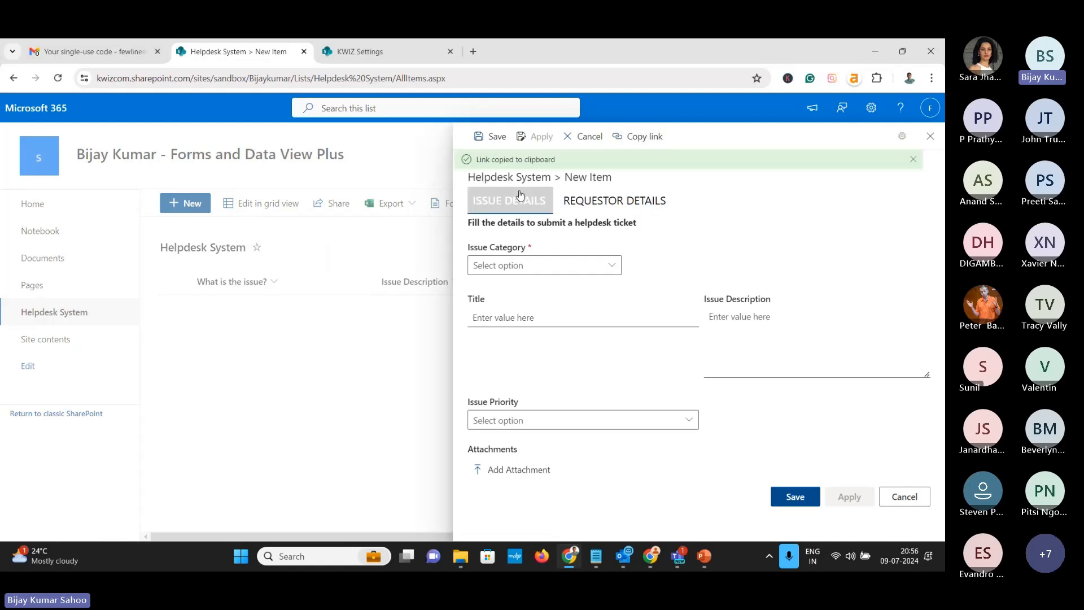
pyautogui.click(904, 496)
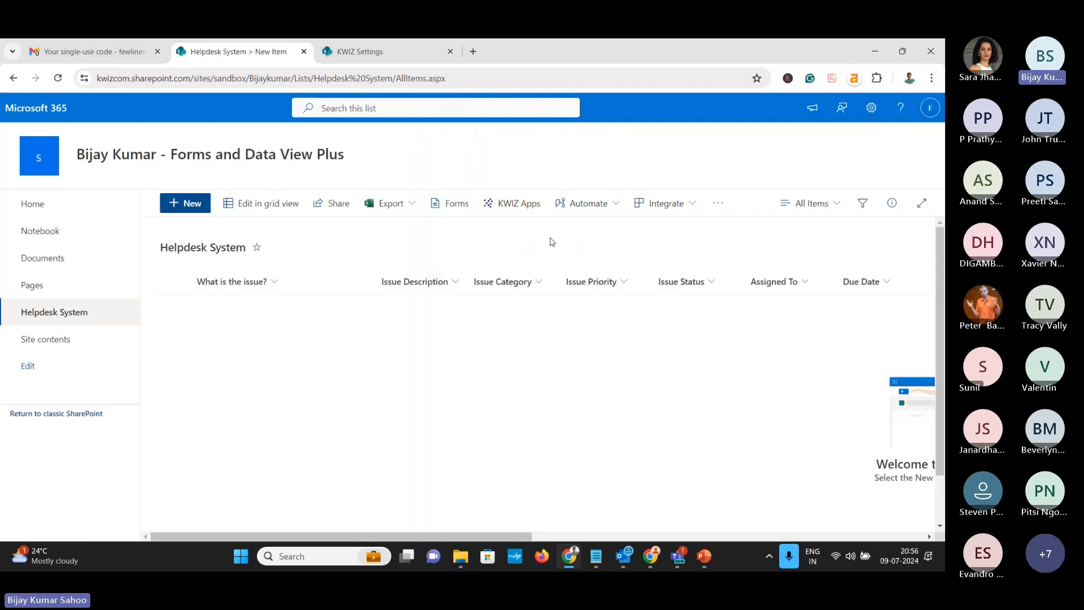
# Create a helpdesk item titled Test with Issue Category Hardware and Hardware Type Desktop
pyautogui.click(191, 203)
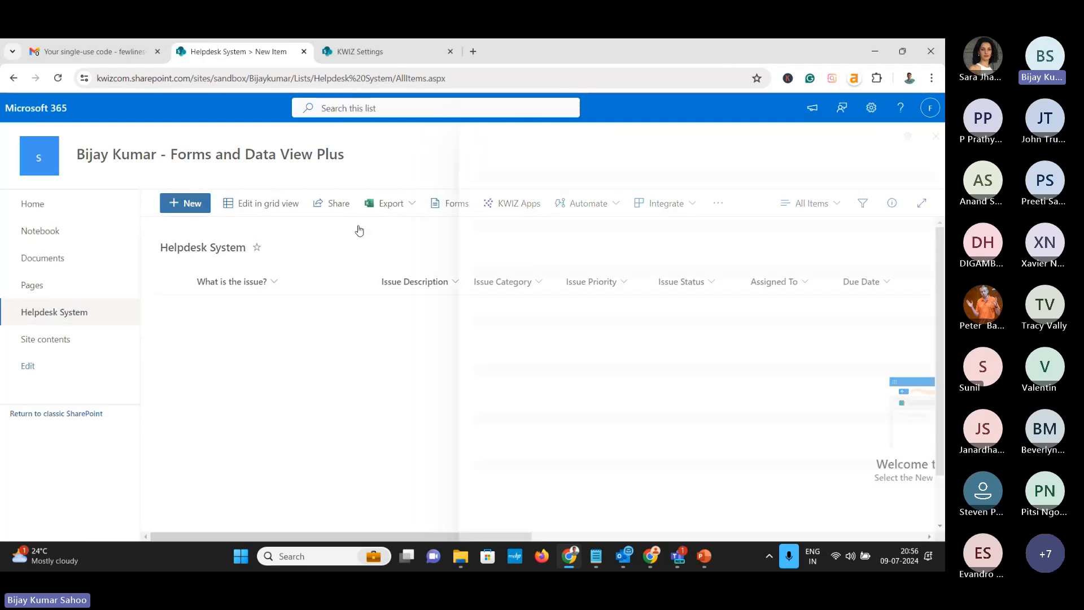
pyautogui.click(497, 265)
pyautogui.click(492, 286)
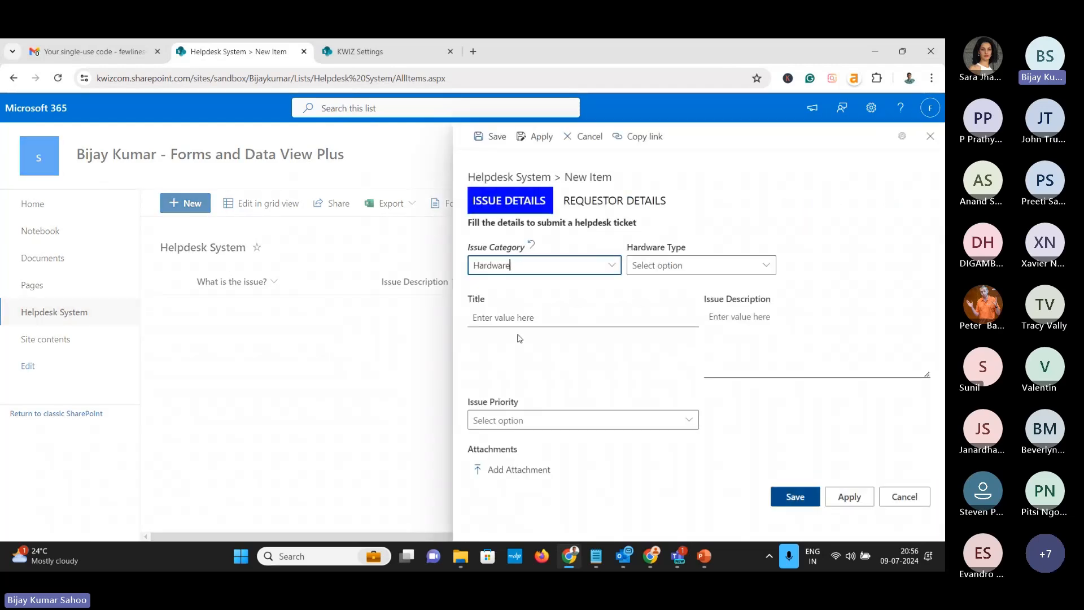
pyautogui.click(700, 265)
pyautogui.click(672, 307)
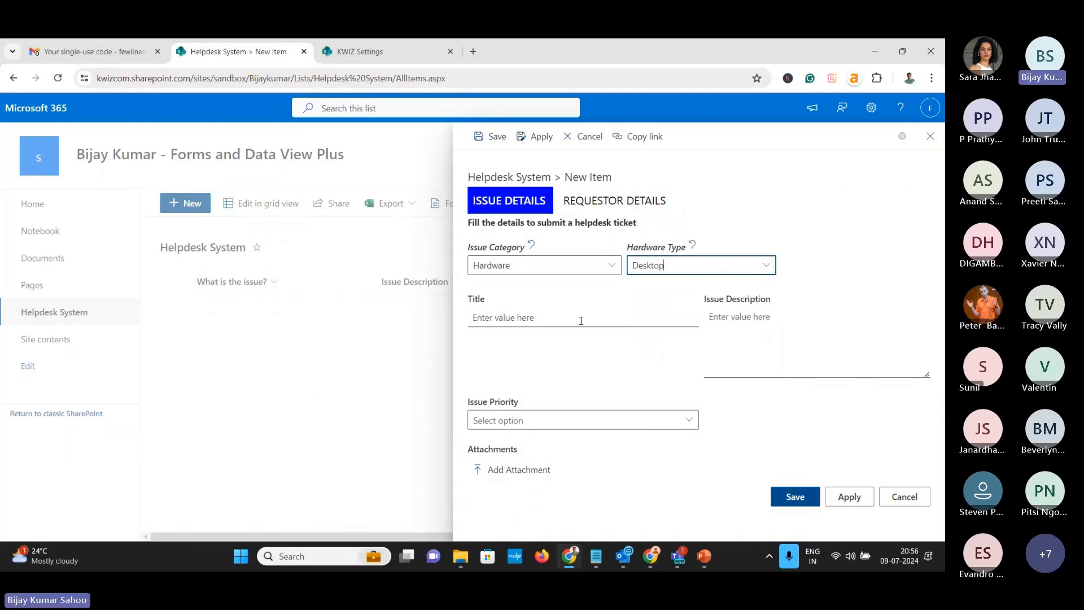
pyautogui.click(579, 319)
pyautogui.write('Test')
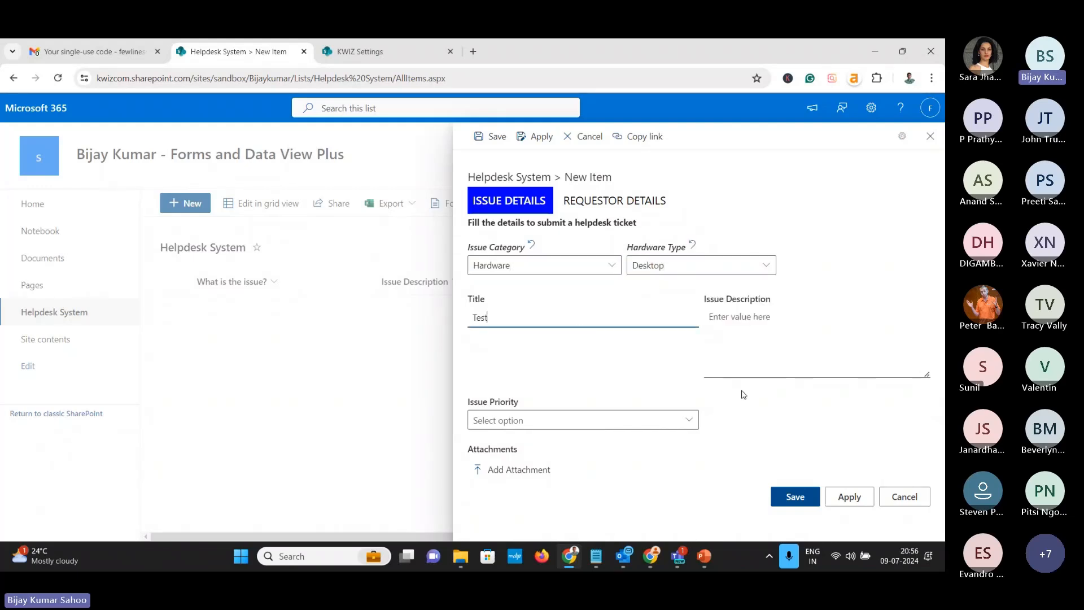
pyautogui.click(790, 497)
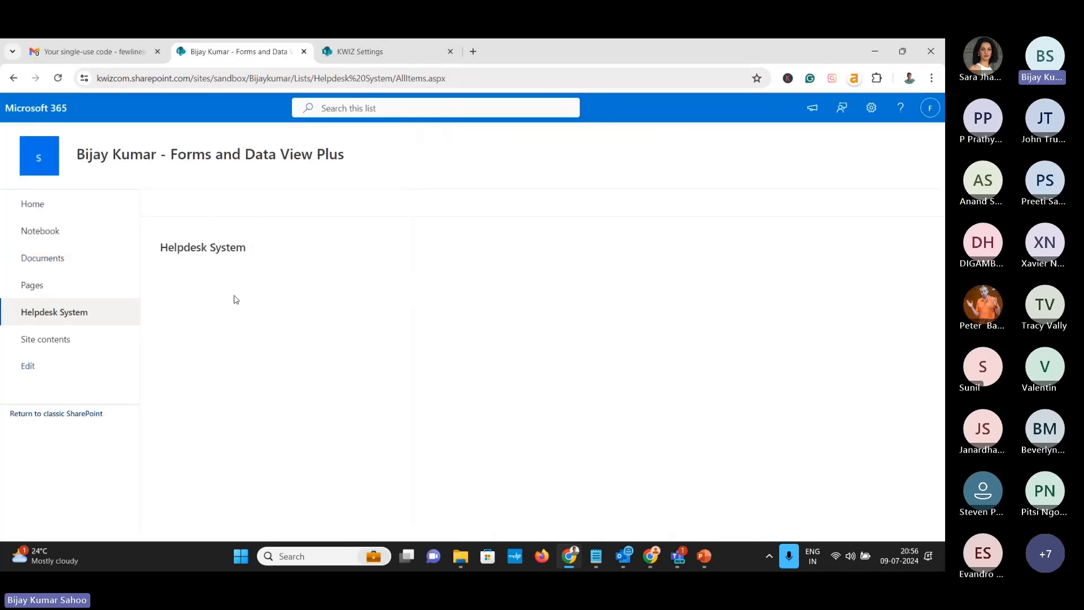
# Open the saved Test item, copy its link, and bring up the Daily Data notes file
pyautogui.click(205, 309)
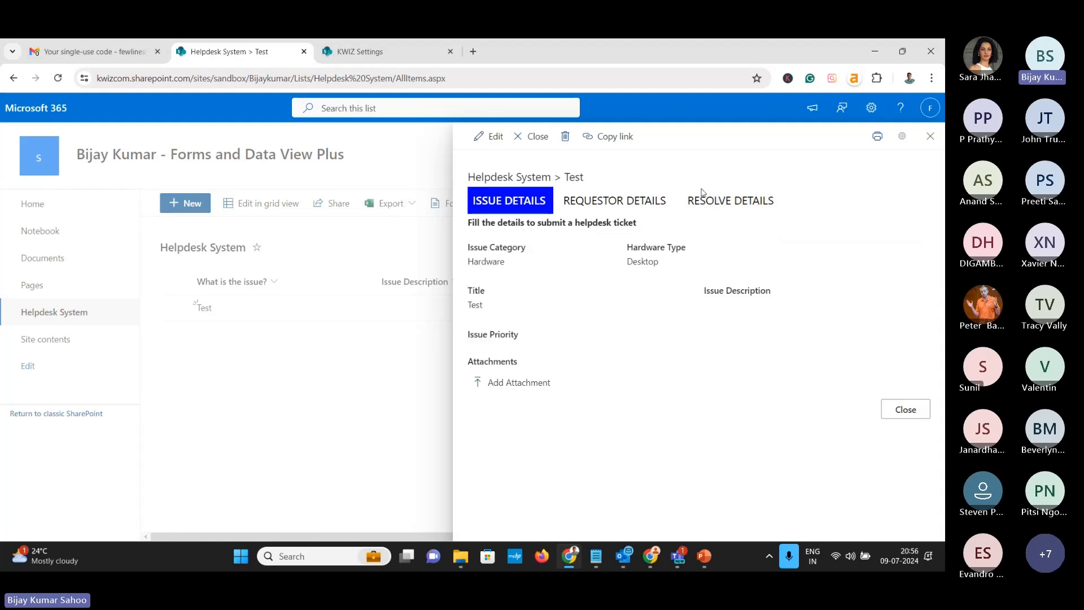
pyautogui.click(611, 137)
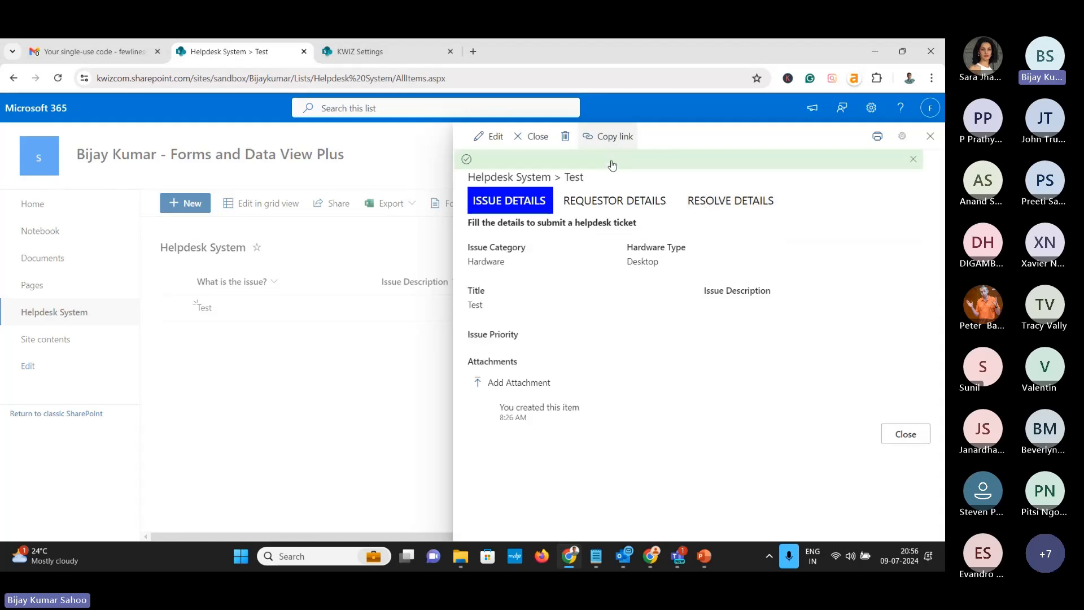
pyautogui.click(596, 556)
# Paste the item link into Daily Data.txt, change its ending from ID=1 to ID=[ID], and select it
pyautogui.click(370, 249)
pyautogui.hotkey('ctrl', 'v')
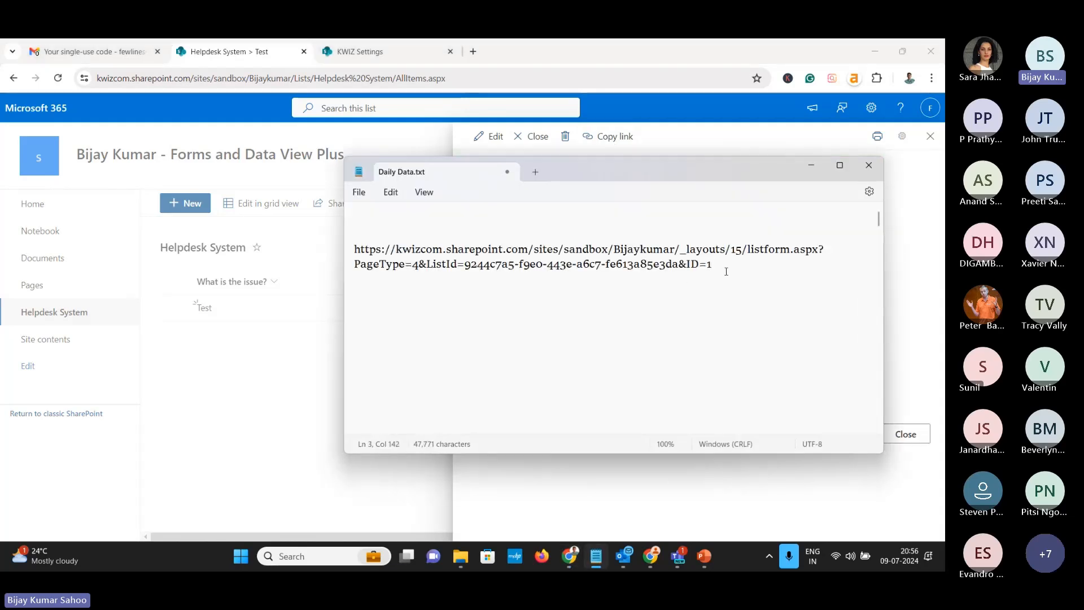
pyautogui.press('BackSpace')
pyautogui.write('[ID]')
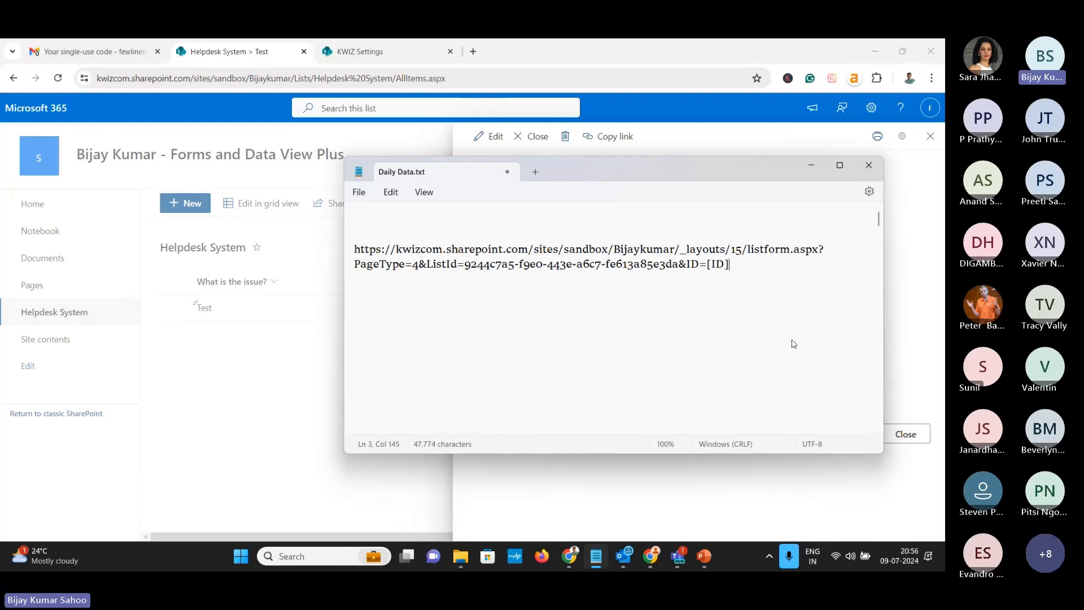
pyautogui.moveTo(359, 251); pyautogui.dragTo(731, 271)
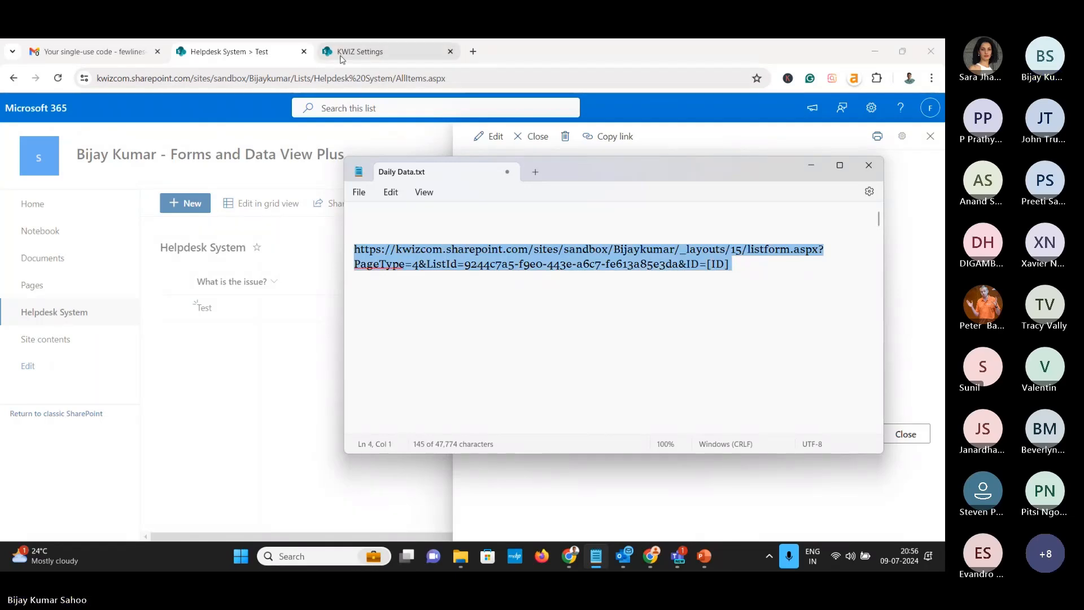
pyautogui.click(372, 52)
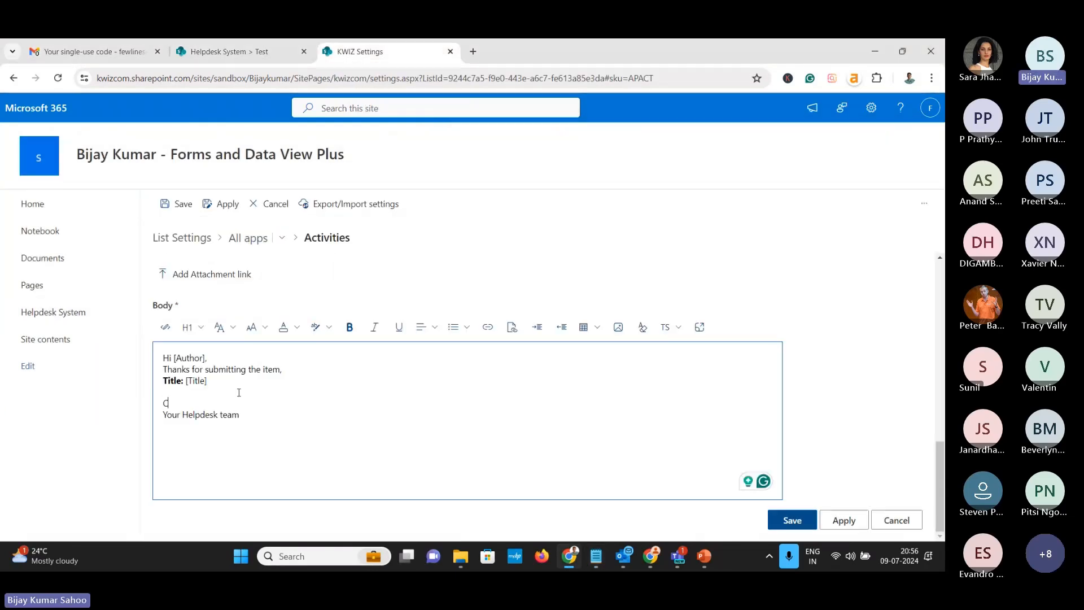
# Add a 'Click here to know more' line, link 'Click here' to the templated item URL, and apply
pyautogui.write('lick he')
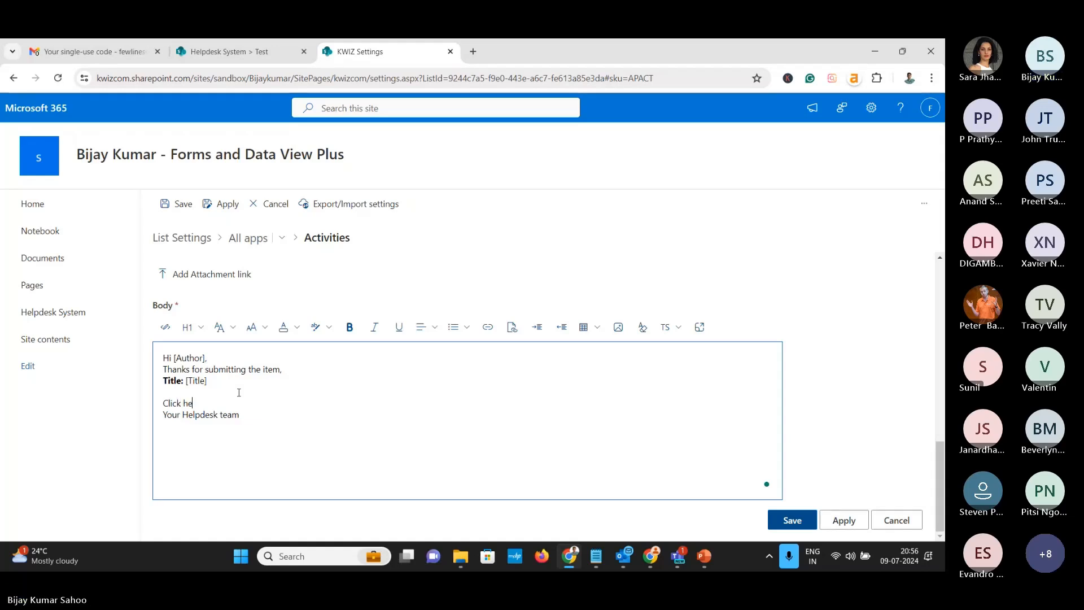
pyautogui.write('re to know more')
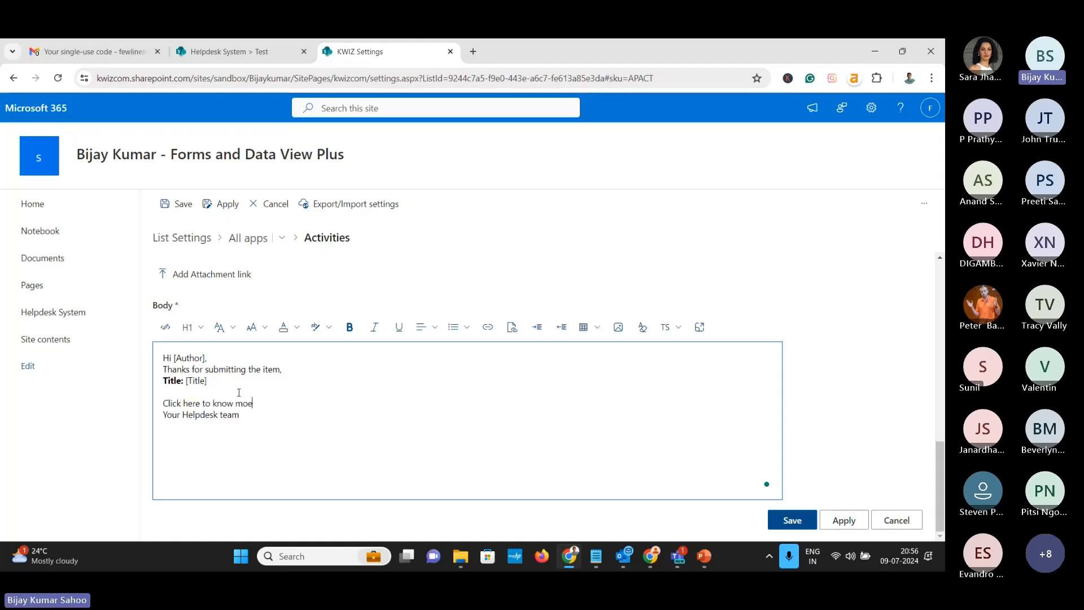
pyautogui.press('Return')
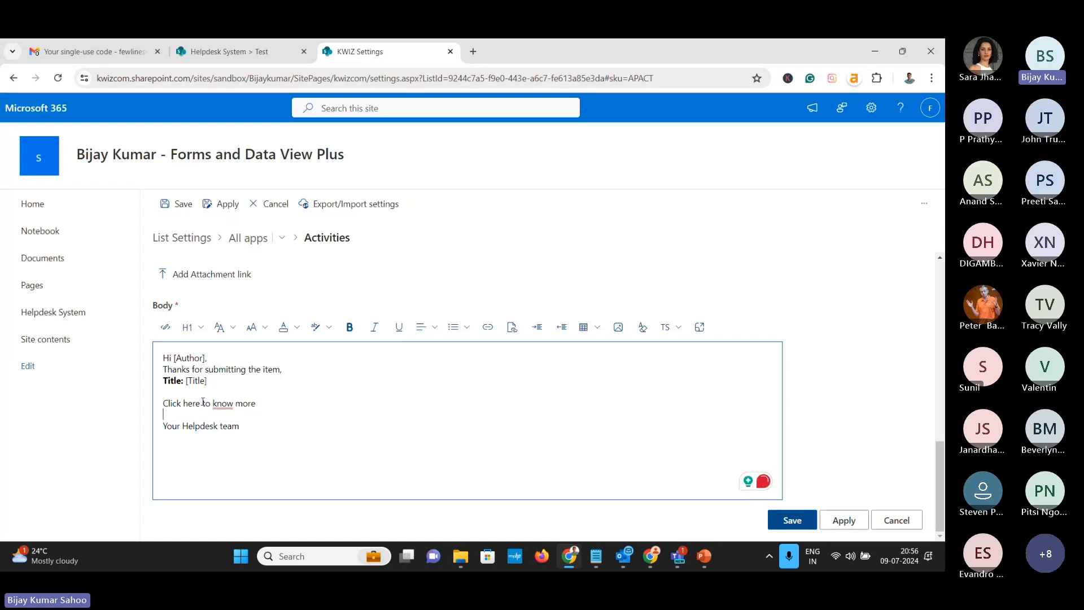
pyautogui.moveTo(201, 402); pyautogui.dragTo(159, 402)
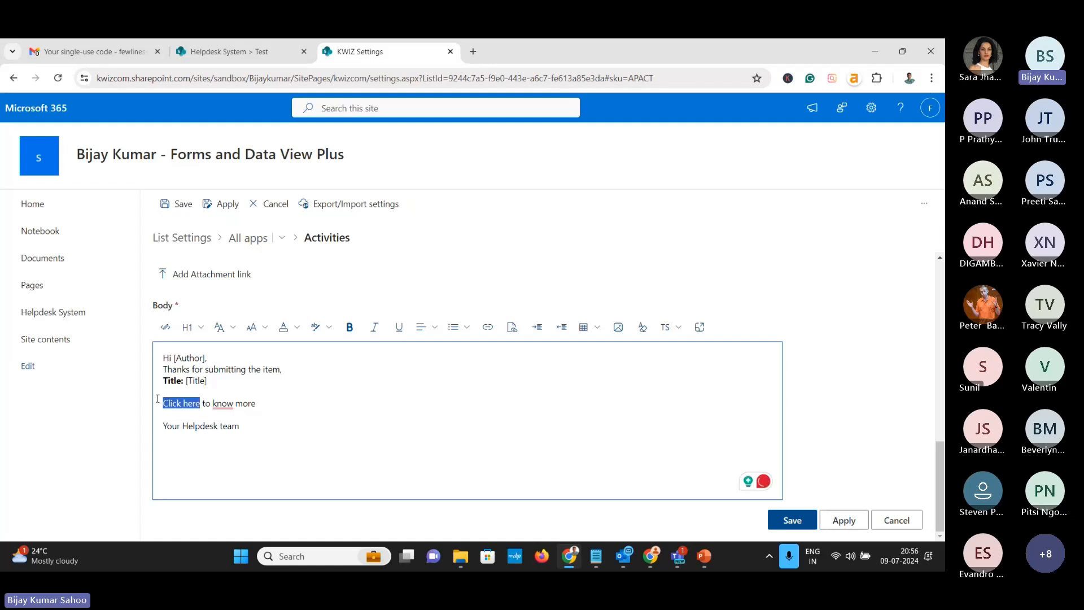
pyautogui.click(488, 328)
pyautogui.hotkey('ctrl', 'v')
pyautogui.click(492, 369)
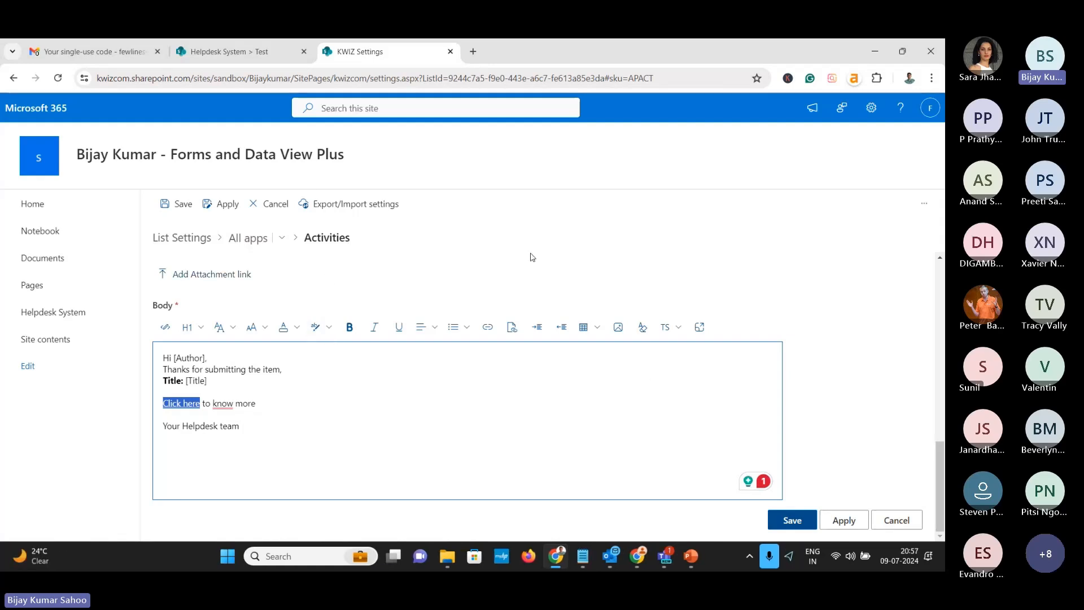
pyautogui.click(844, 518)
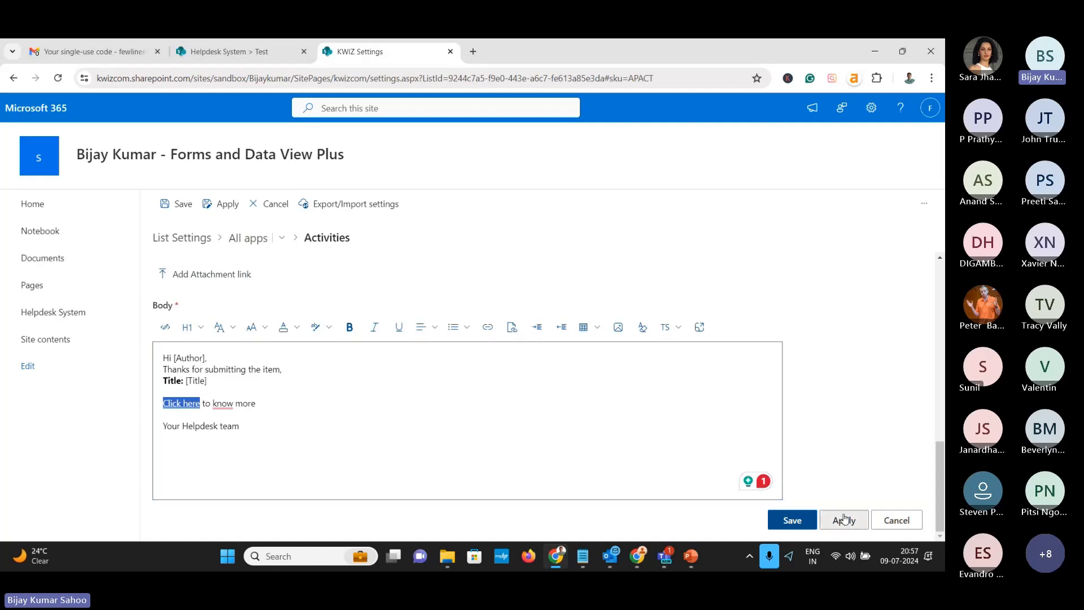
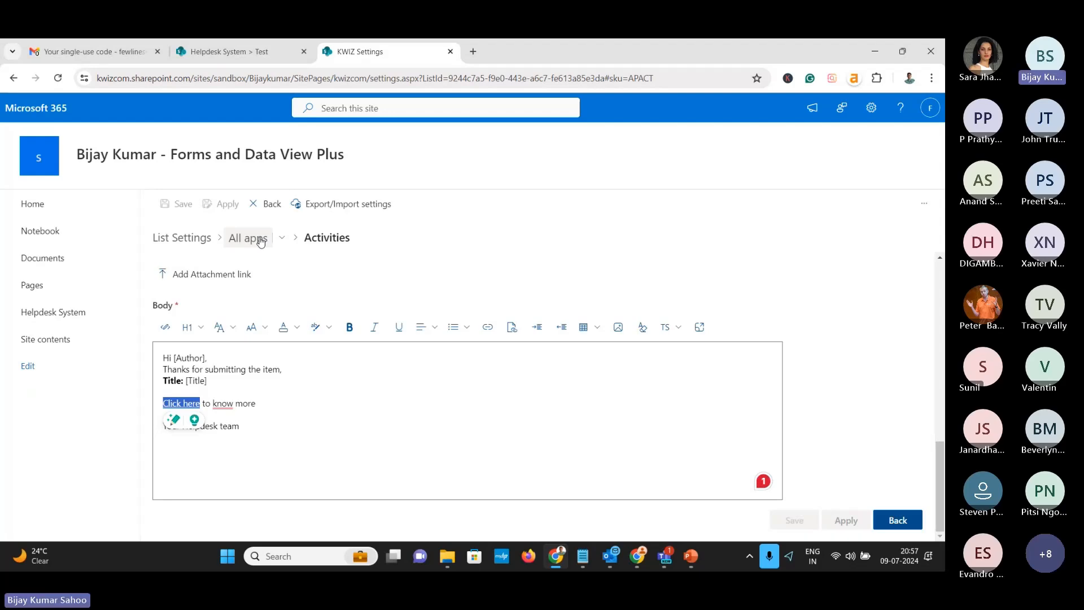
# Leave the Activities email editor through the 'All apps' breadcrumb to reach the KWIZ apps grid
pyautogui.click(260, 239)
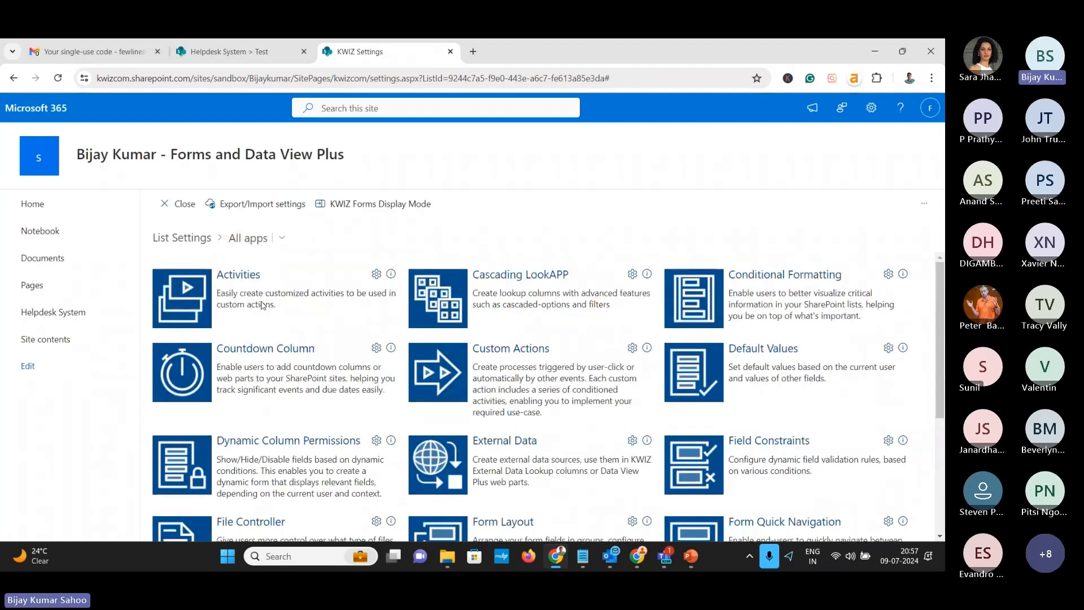
# In Custom Actions, start a new action that runs on Item Added, named 'Send Email'
pyautogui.click(524, 354)
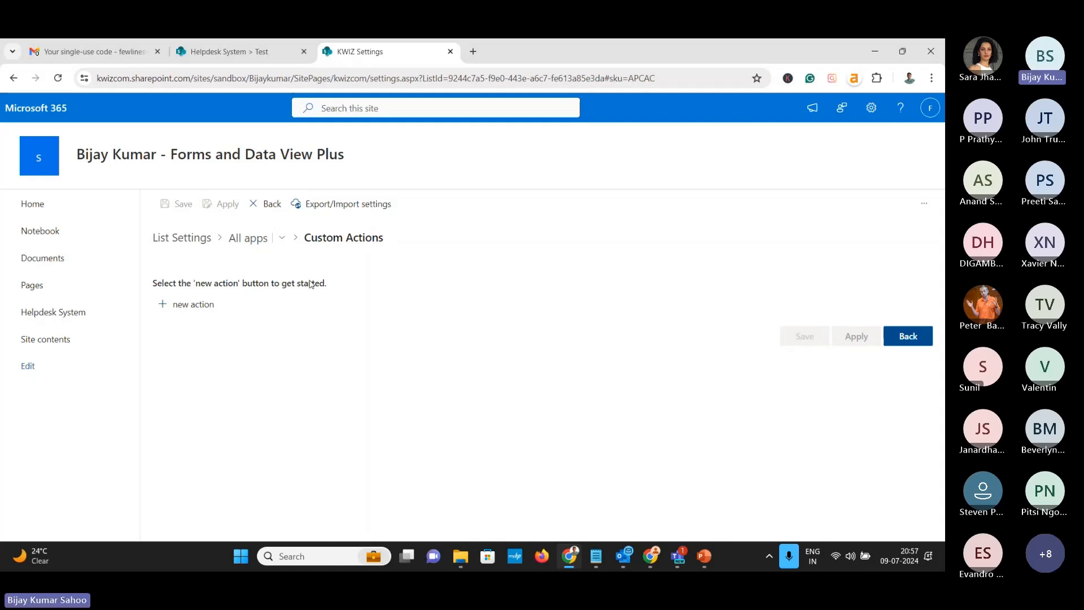
pyautogui.click(198, 308)
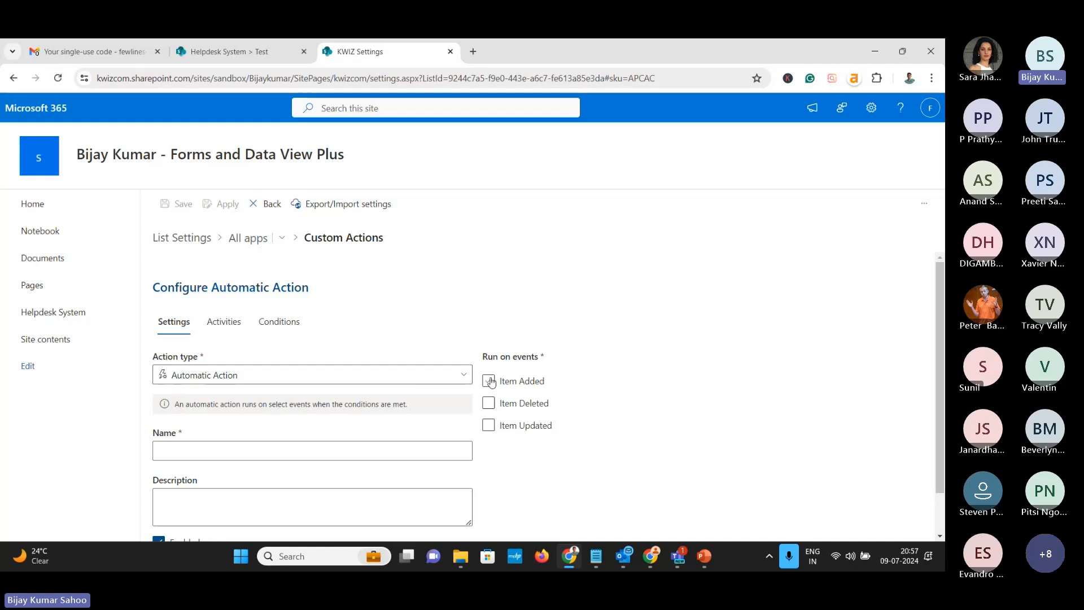
pyautogui.click(526, 382)
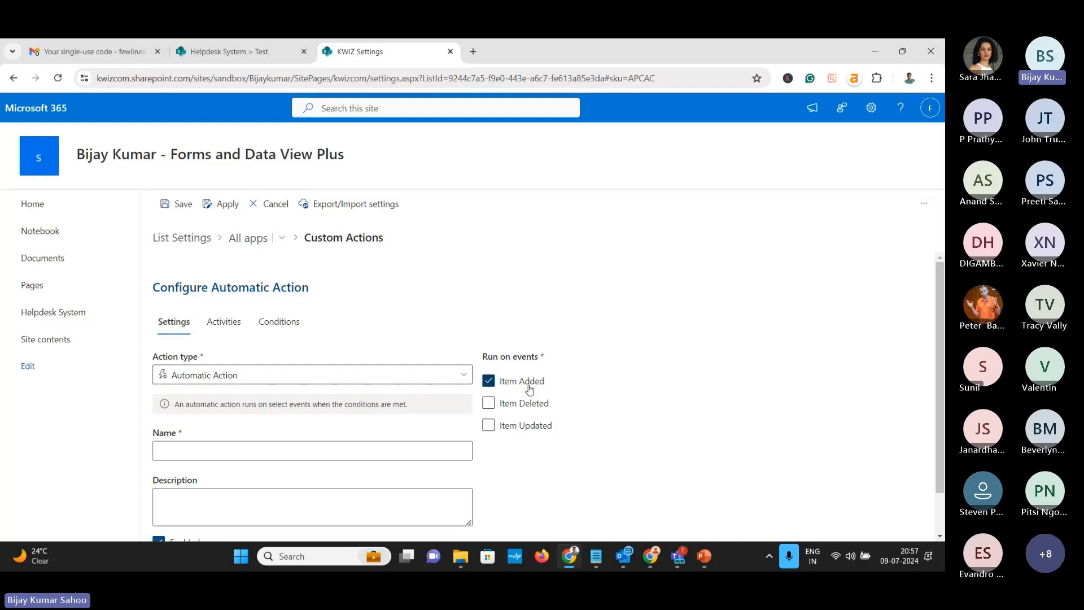
pyautogui.scroll(-1, 530, 389)
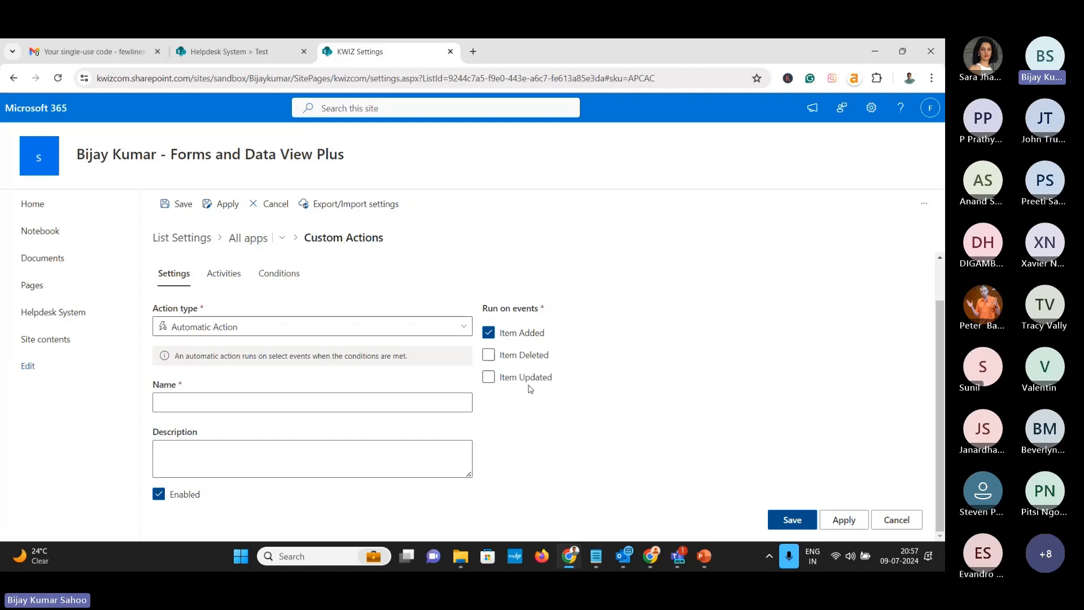
pyautogui.click(242, 408)
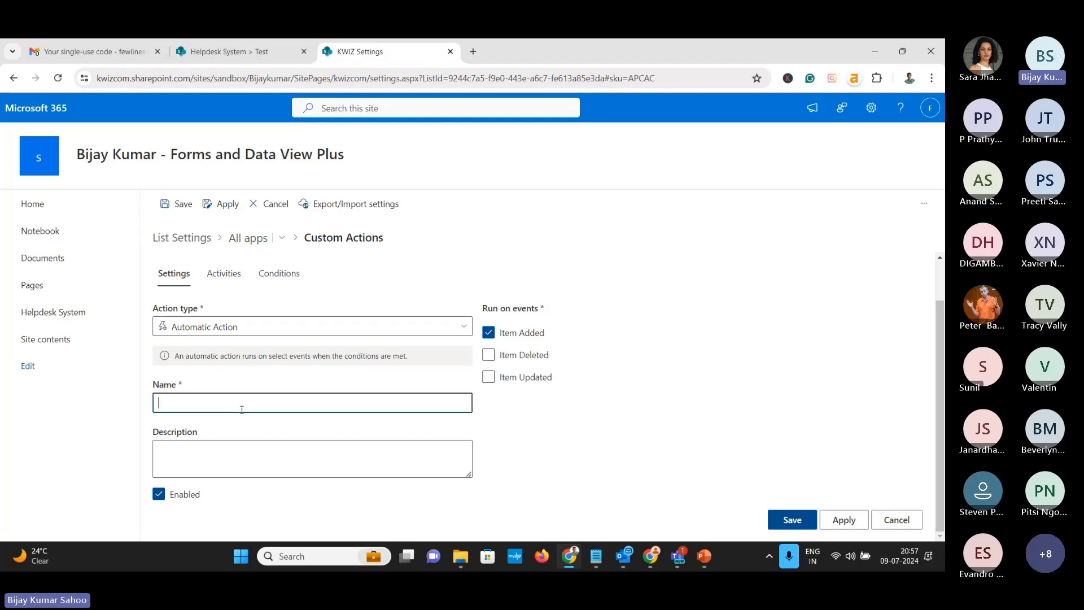
pyautogui.write('Send Email')
# Add the Send Email to Author activity to the action and apply it
pyautogui.click(224, 274)
pyautogui.click(218, 391)
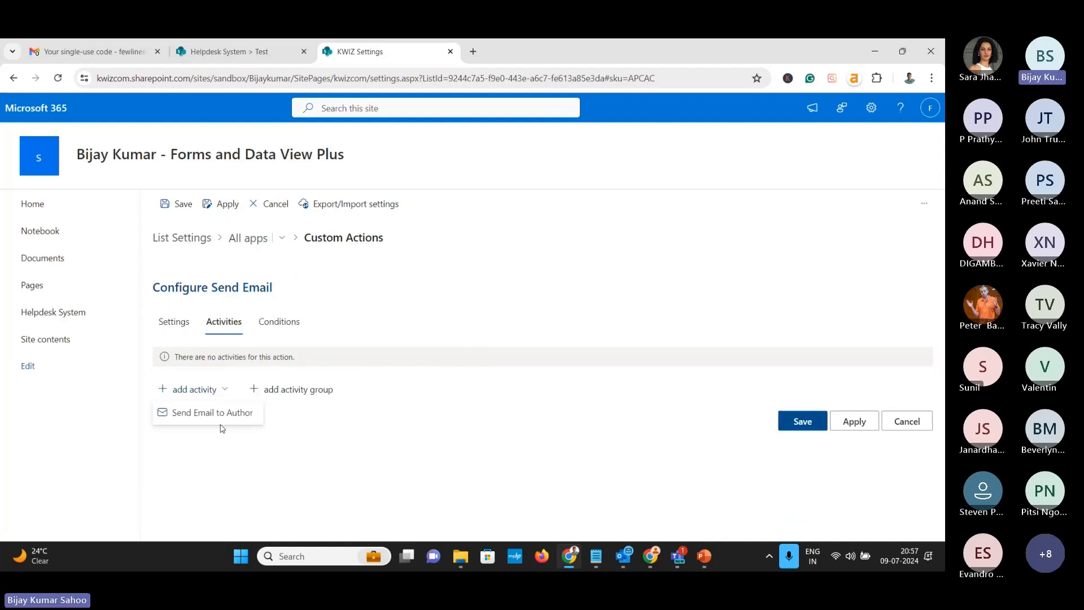
pyautogui.click(219, 415)
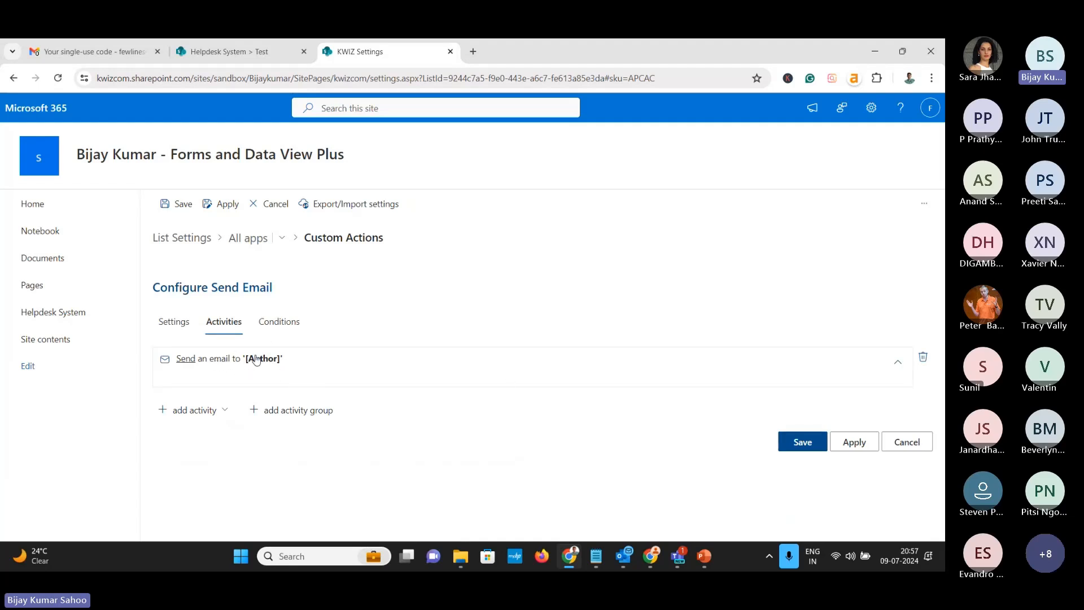
pyautogui.click(849, 446)
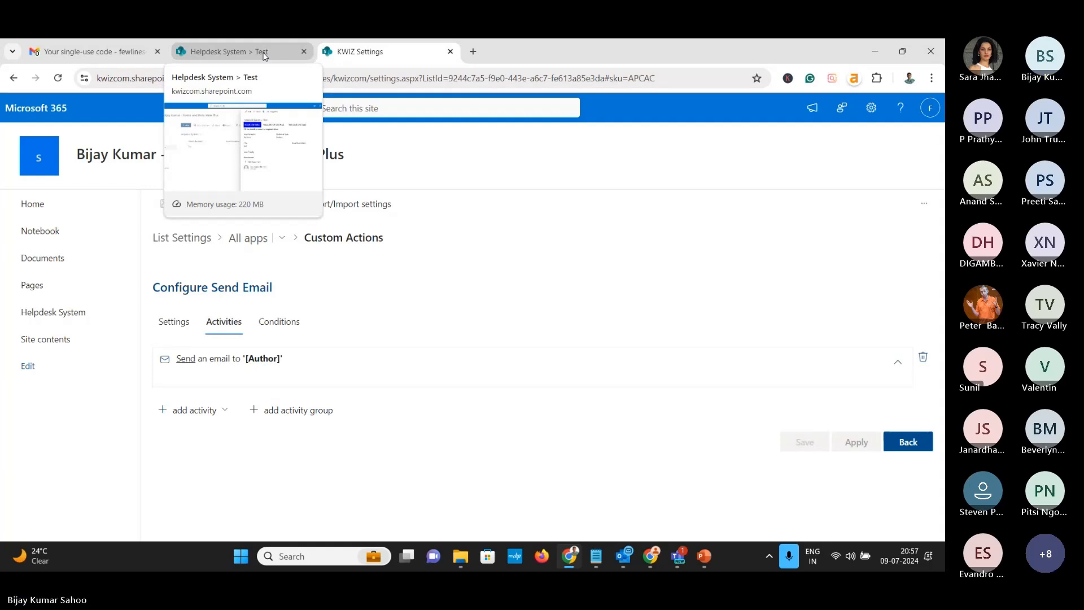
# Return to the Helpdesk System list and reload it so the new settings apply
pyautogui.click(264, 55)
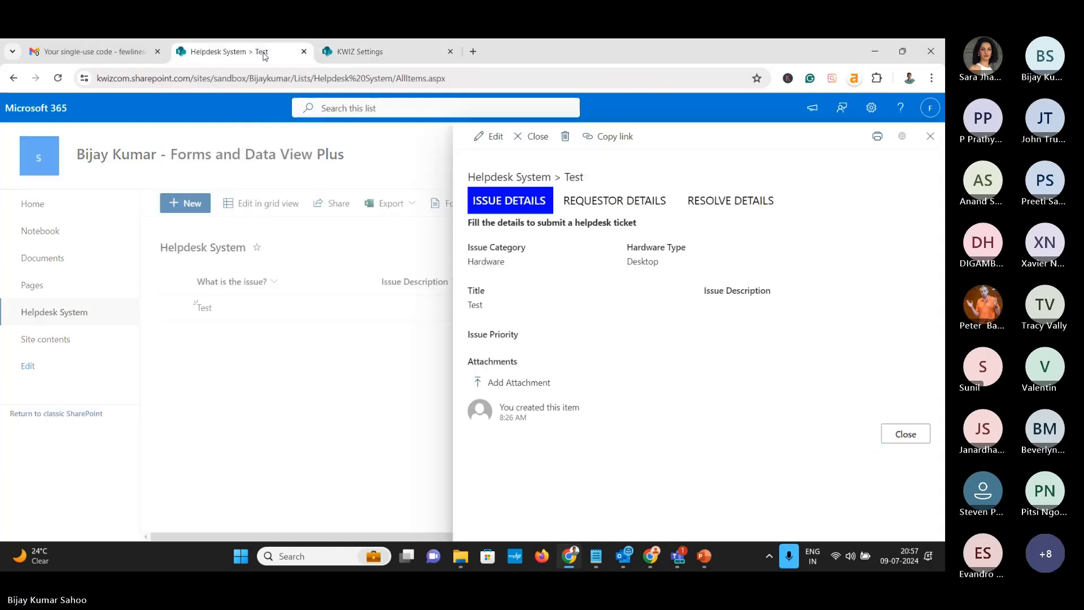
pyautogui.click(908, 434)
pyautogui.click(350, 57)
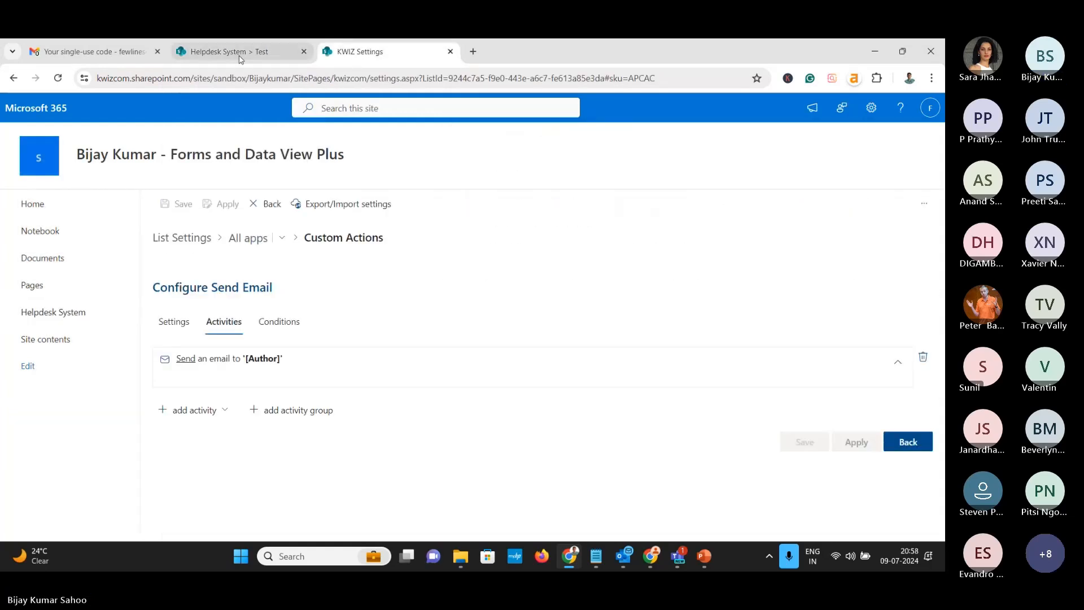
pyautogui.click(234, 55)
pyautogui.click(58, 79)
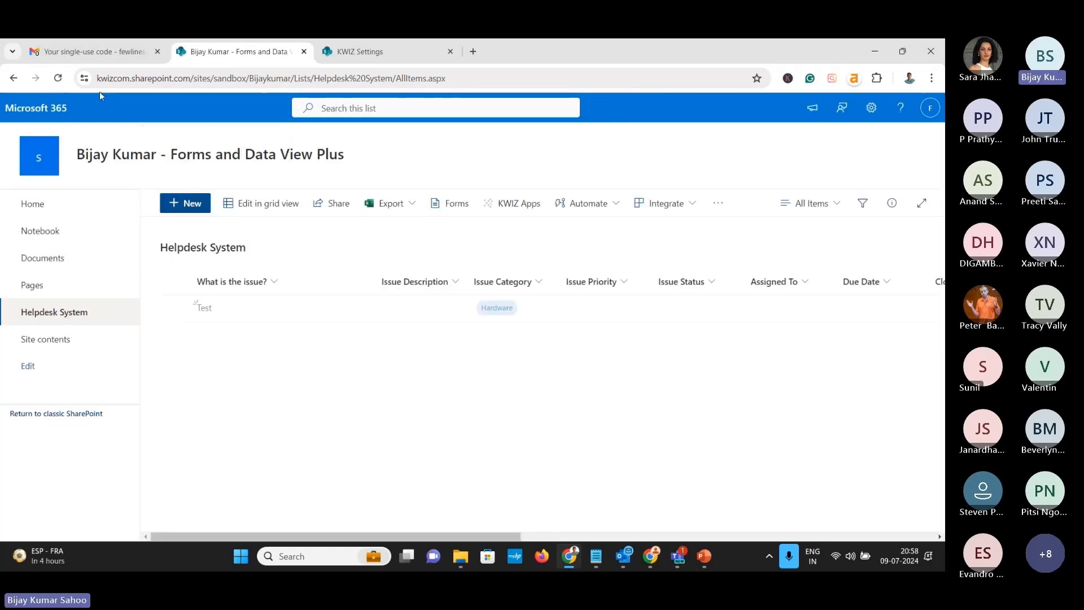
# Start a new ticket titled 'Printer Not working' with category Hardware and hardware type Printer
pyautogui.click(192, 204)
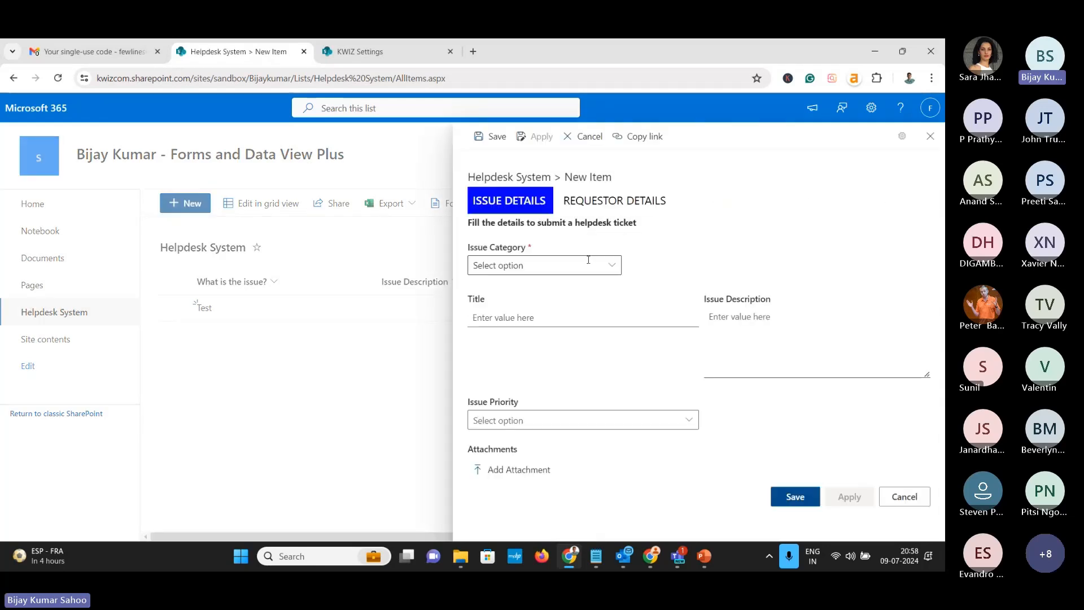
pyautogui.click(550, 264)
pyautogui.click(543, 291)
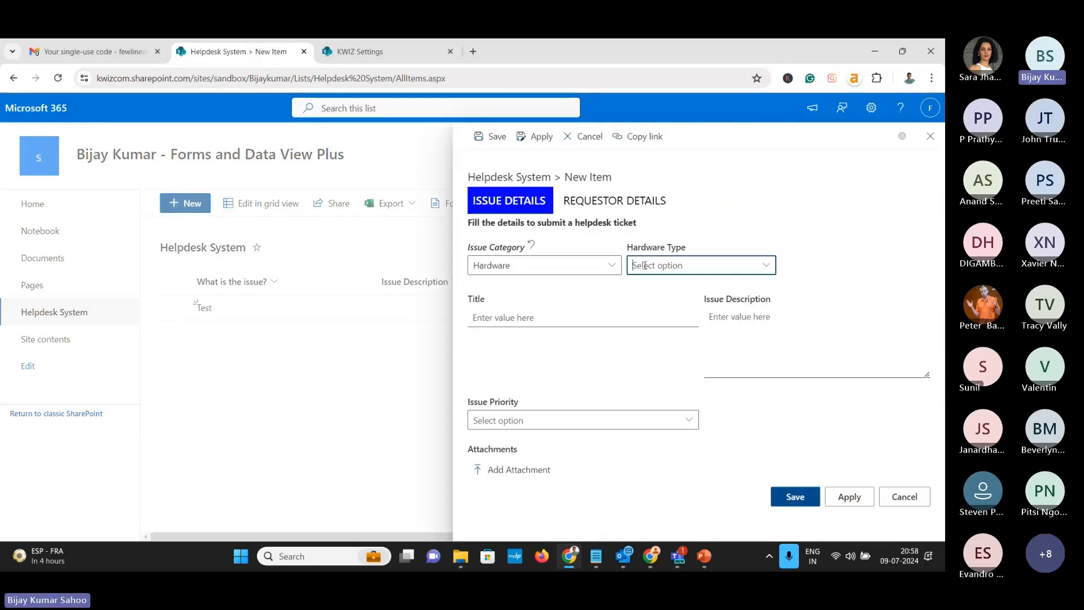
pyautogui.click(695, 266)
pyautogui.click(647, 331)
pyautogui.click(535, 318)
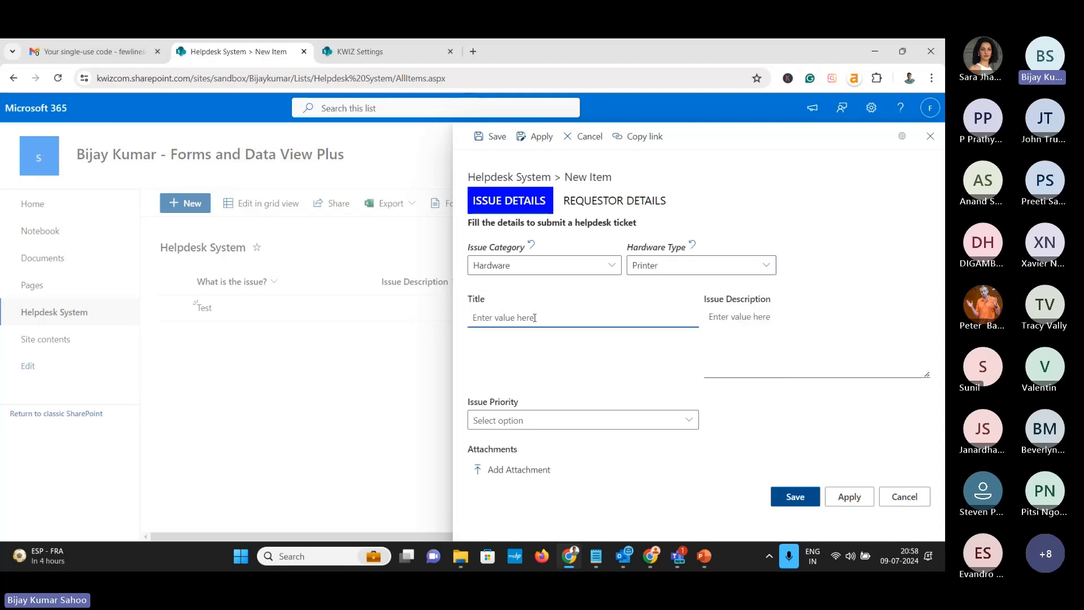
pyautogui.write('Printer Not working')
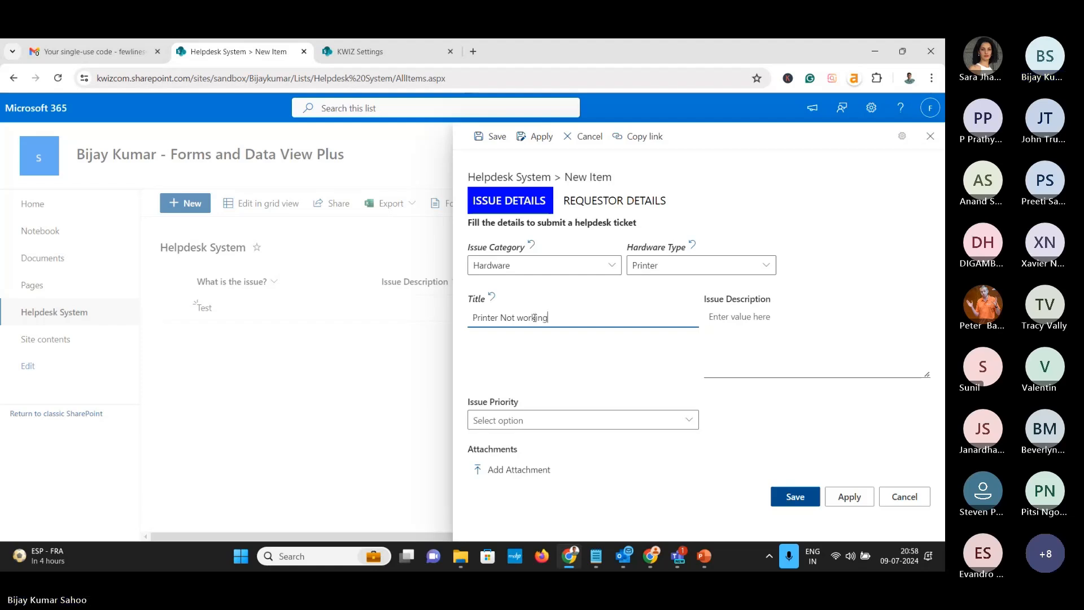
# Give the ticket Medium priority, save it, and check Gmail for the notification
pyautogui.click(545, 419)
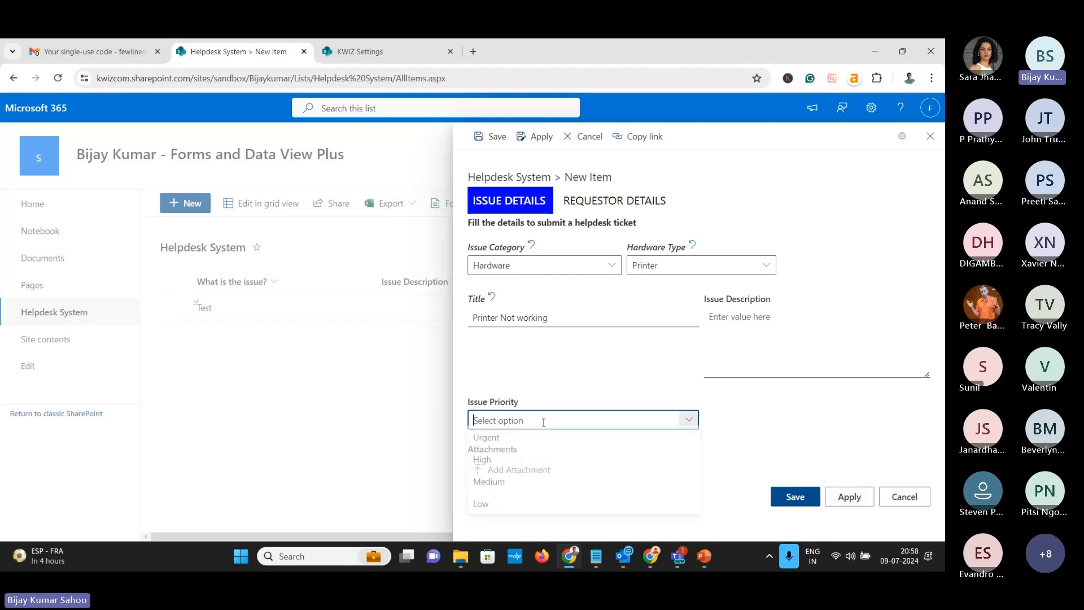
pyautogui.click(489, 486)
pyautogui.click(795, 497)
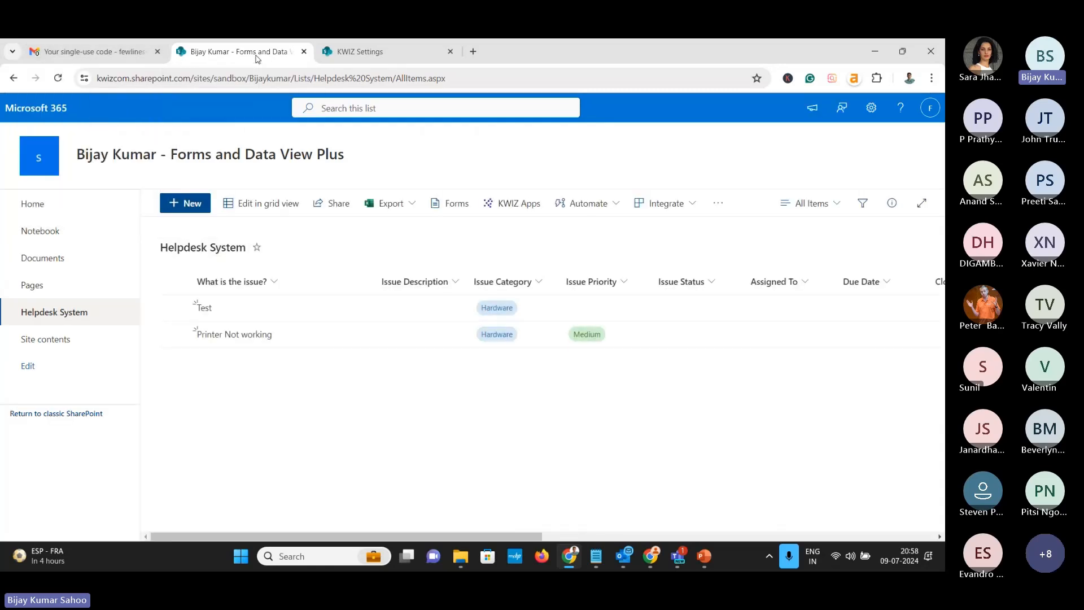
pyautogui.click(91, 51)
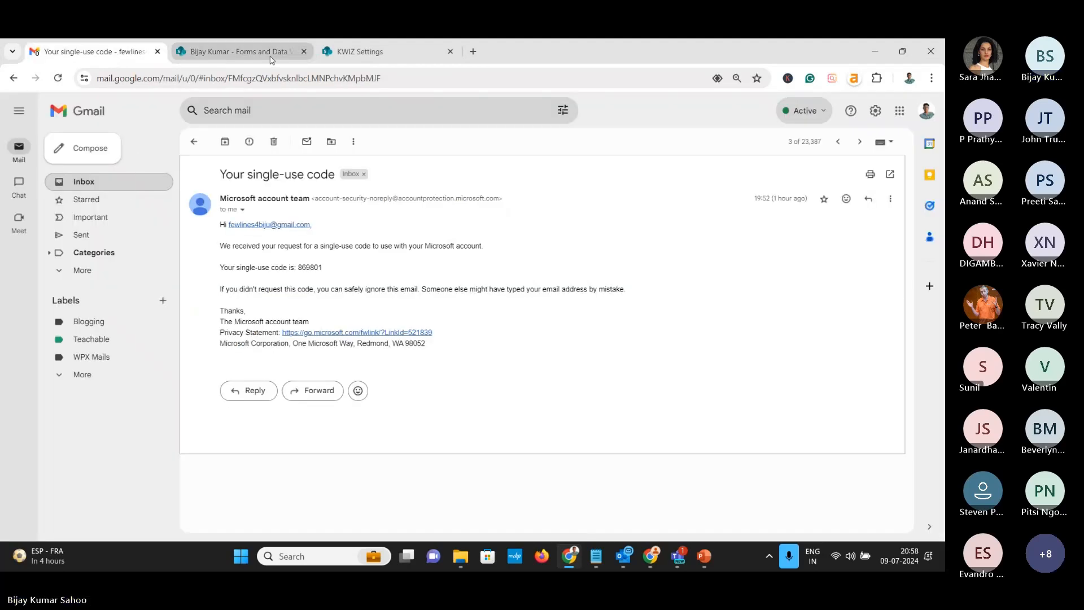
pyautogui.click(131, 182)
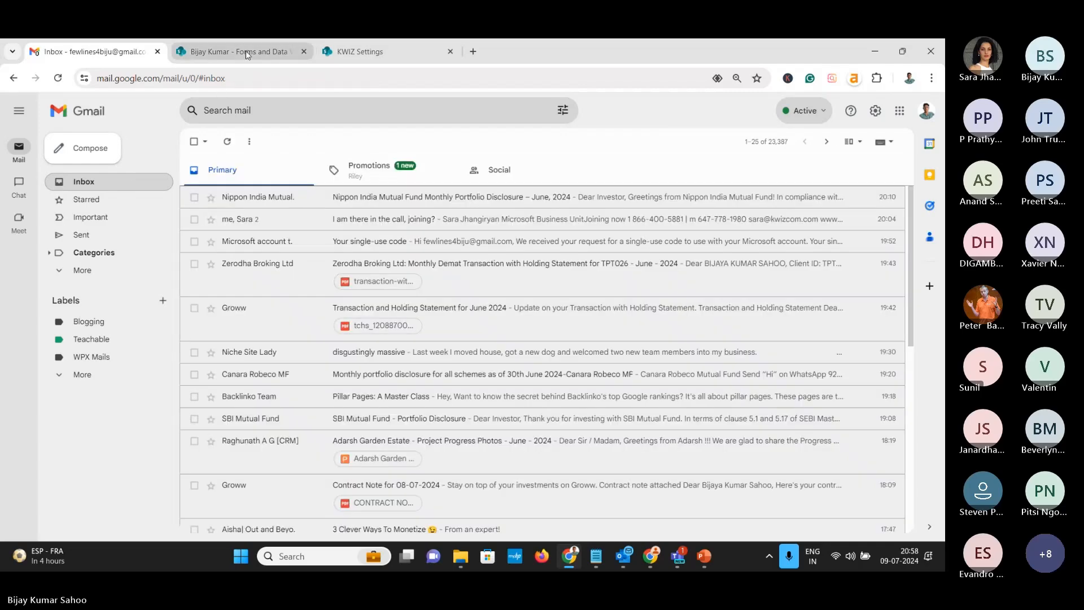
pyautogui.click(243, 52)
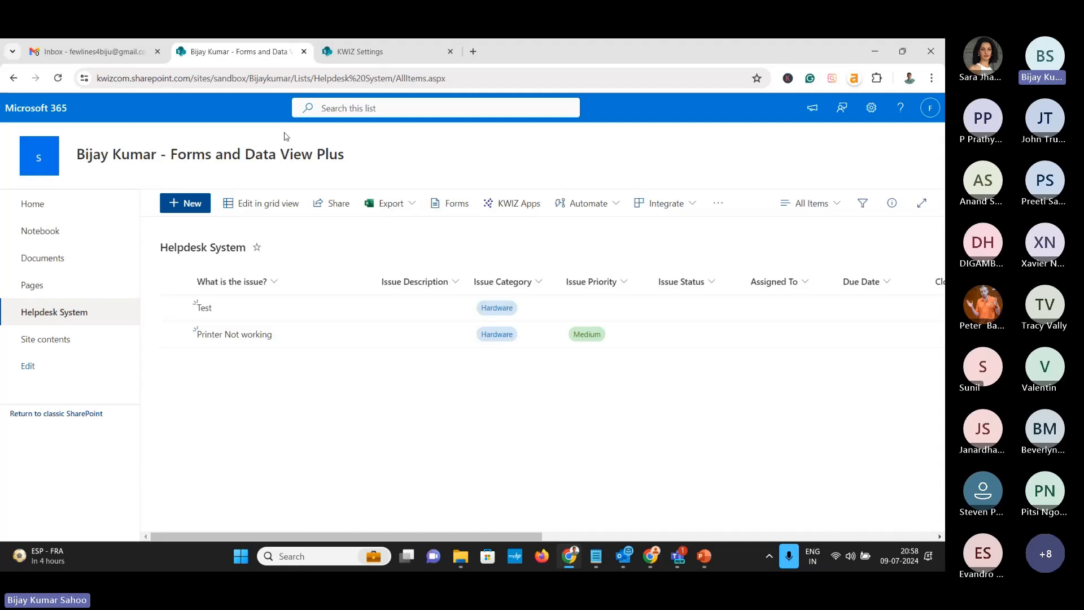
# Discard a stray new ticket form and open the Test ticket for editing
pyautogui.click(190, 204)
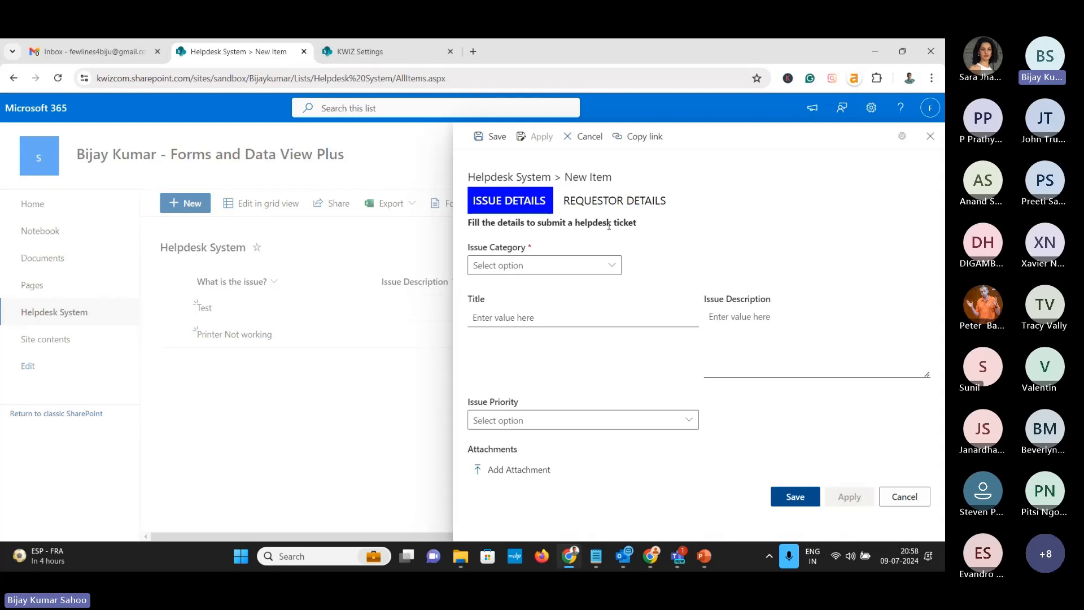
pyautogui.click(905, 496)
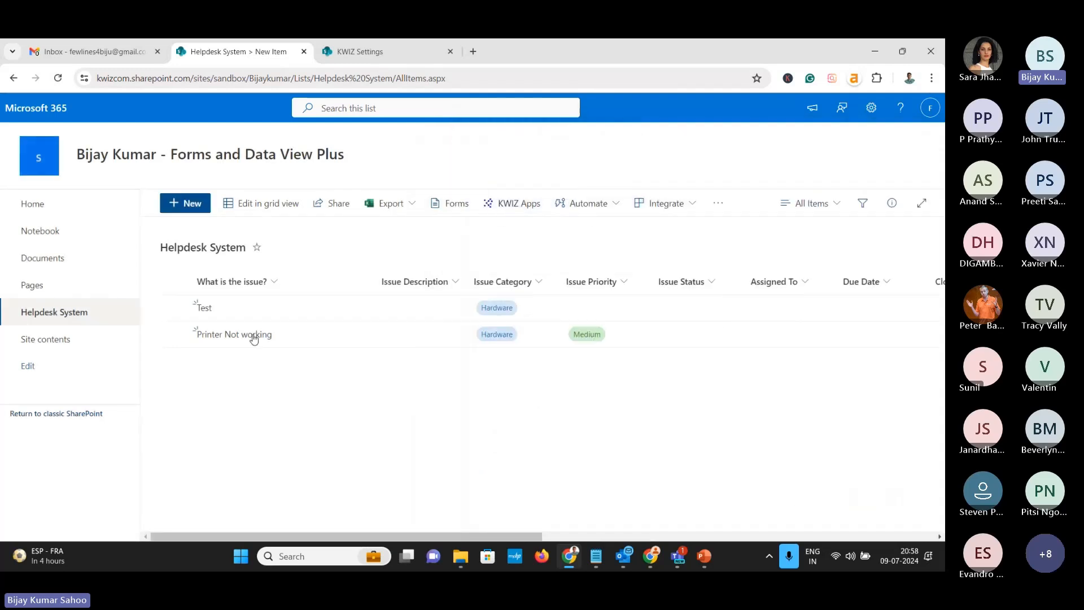
pyautogui.click(203, 308)
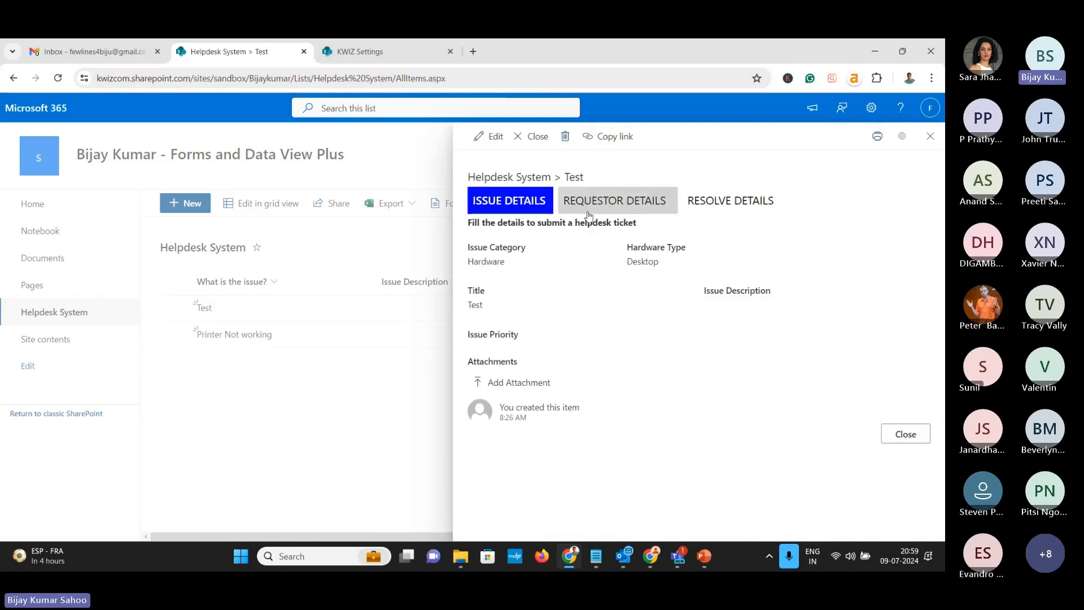
pyautogui.click(496, 138)
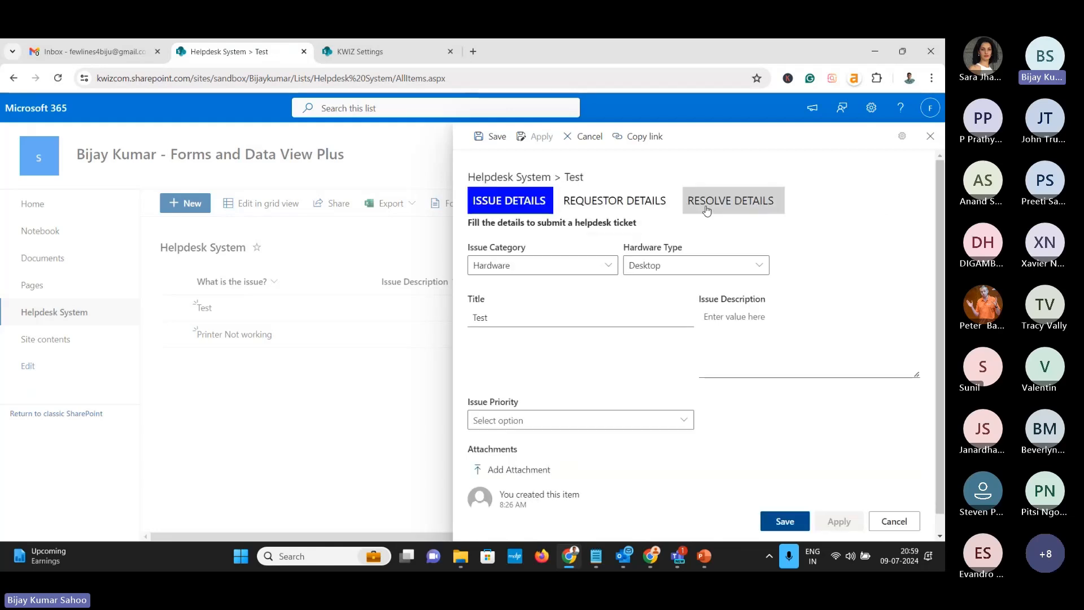
# Review the Test ticket's resolve details and Issue Status options, cancel, and return to KWIZ Settings
pyautogui.click(707, 211)
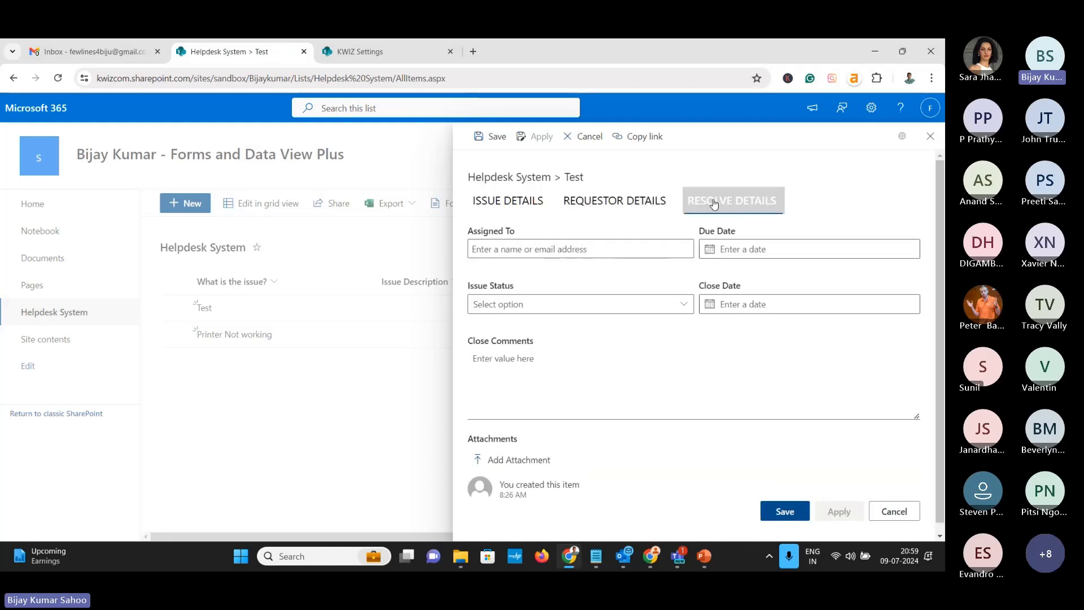
pyautogui.click(755, 209)
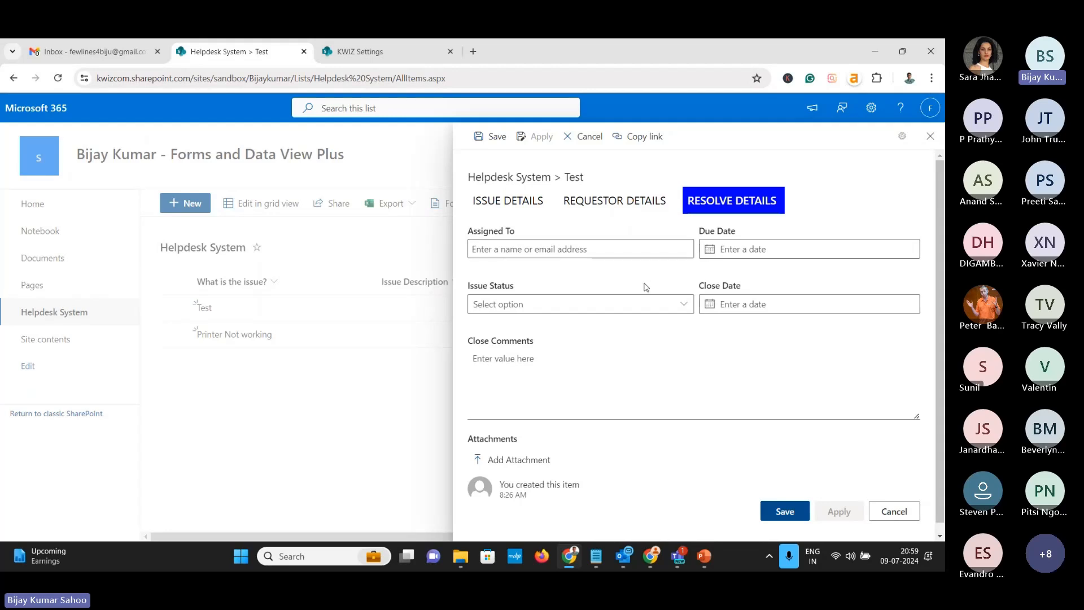
pyautogui.click(644, 304)
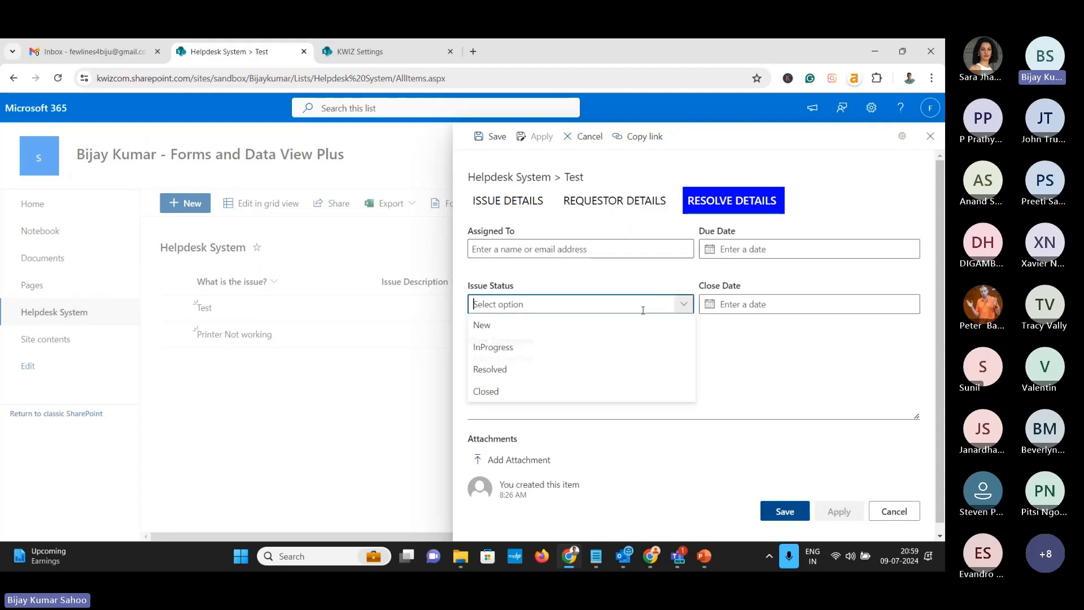
pyautogui.click(811, 374)
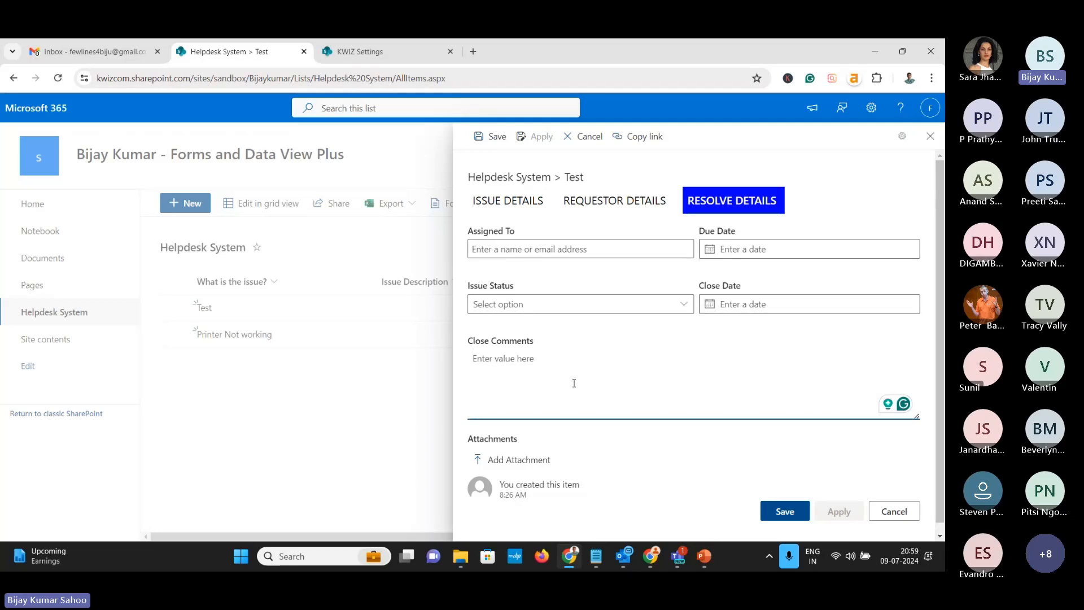
pyautogui.click(897, 508)
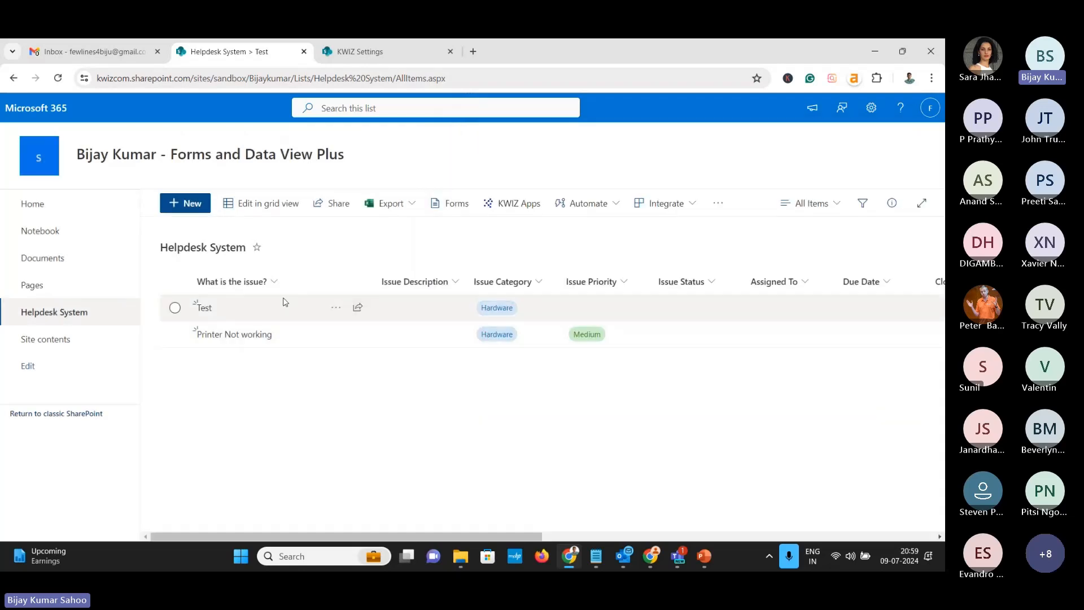
pyautogui.click(360, 51)
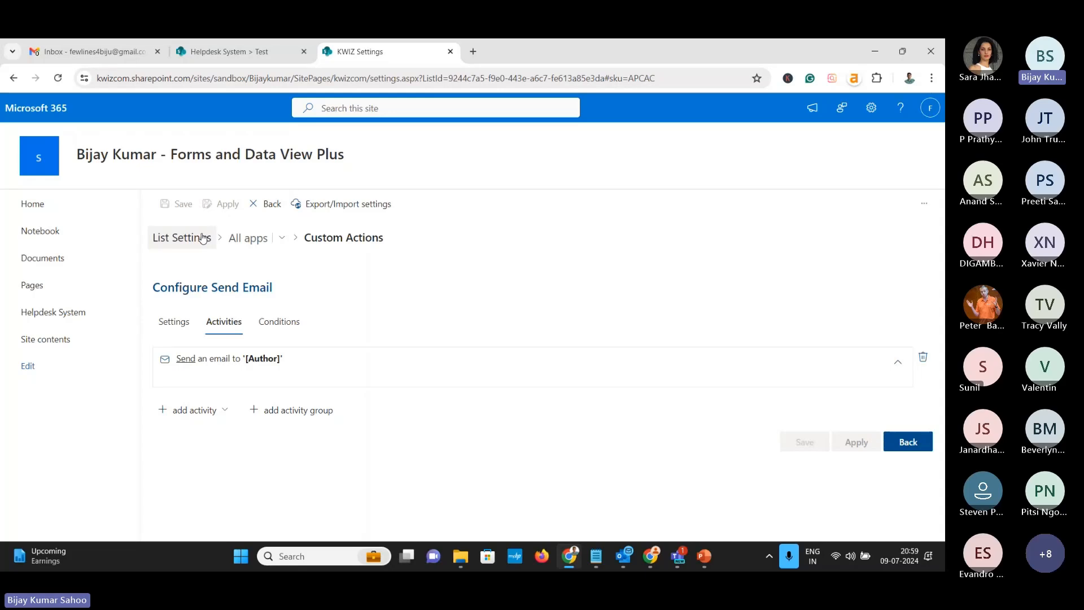
# In Activities, add a new Update Item activity named 'Close The Item' and show its Properties
pyautogui.click(245, 237)
pyautogui.click(254, 276)
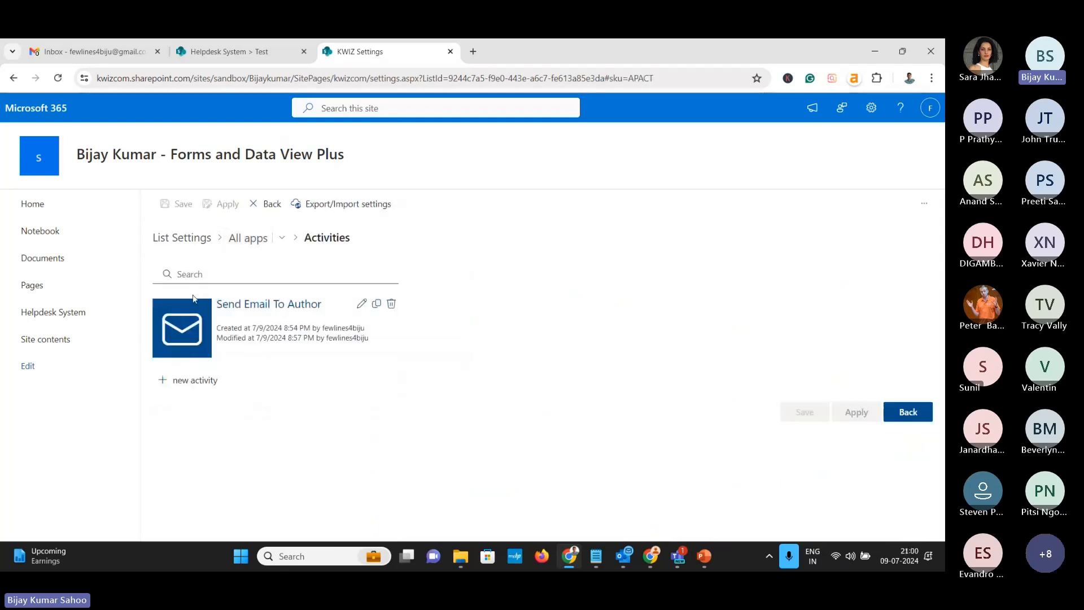
pyautogui.click(195, 380)
pyautogui.click(264, 371)
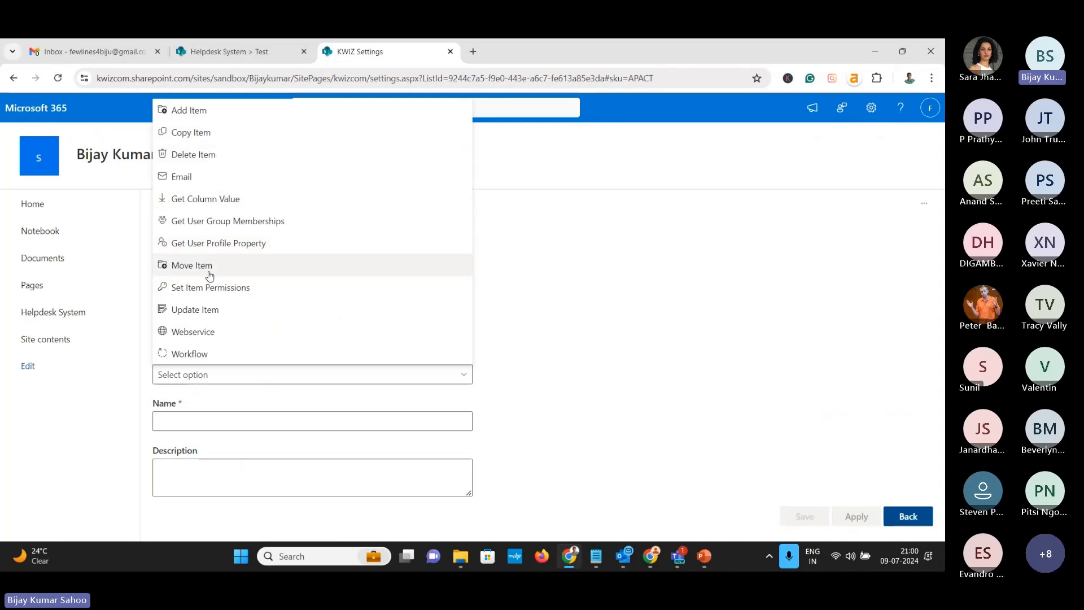
pyautogui.click(215, 309)
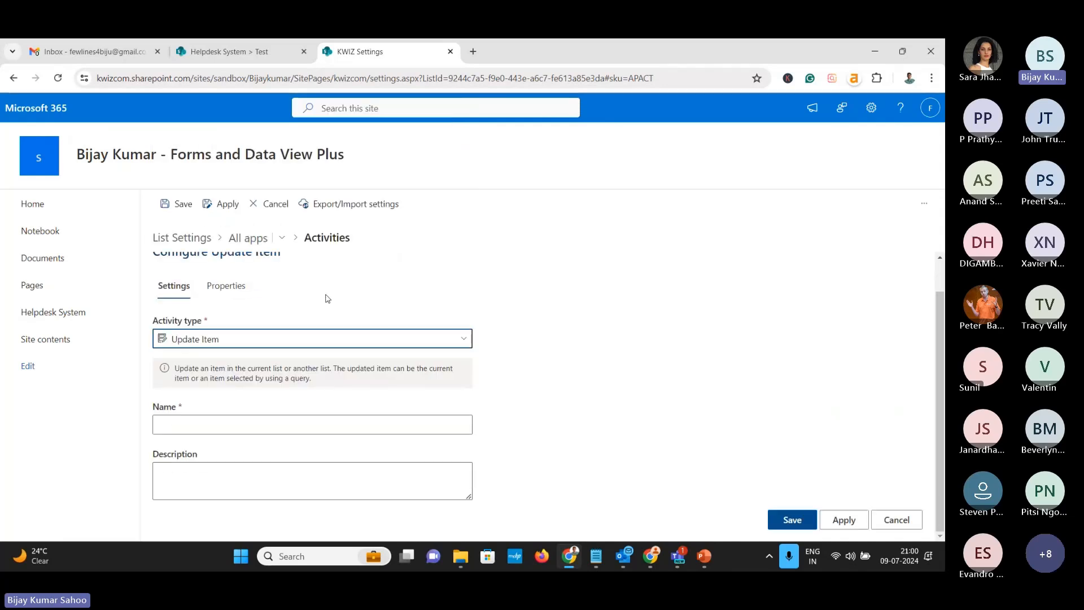
pyautogui.click(214, 431)
pyautogui.write('Cl')
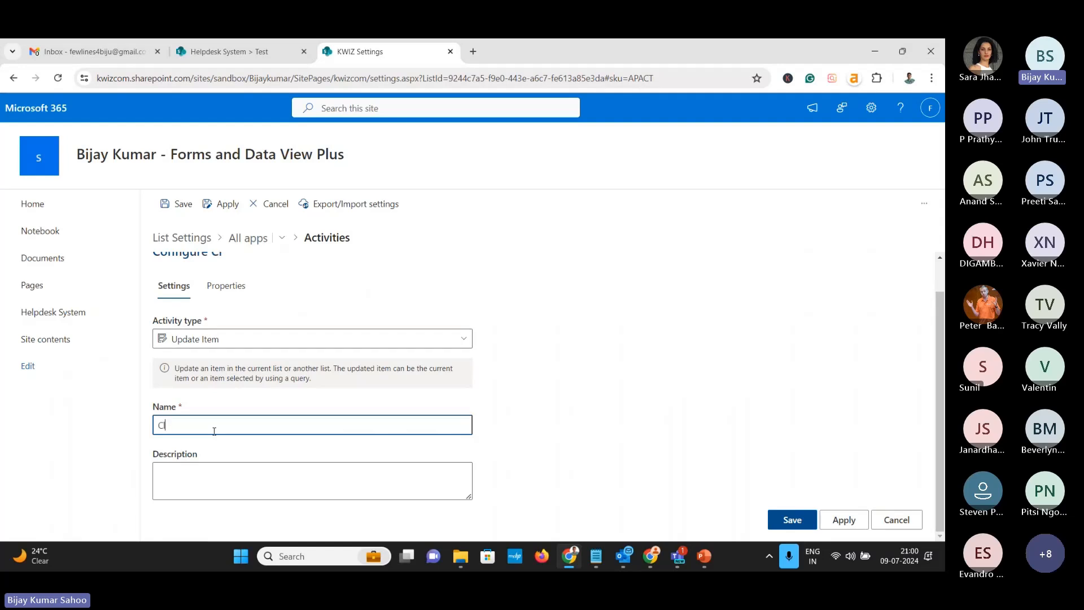
pyautogui.write('ose The Item')
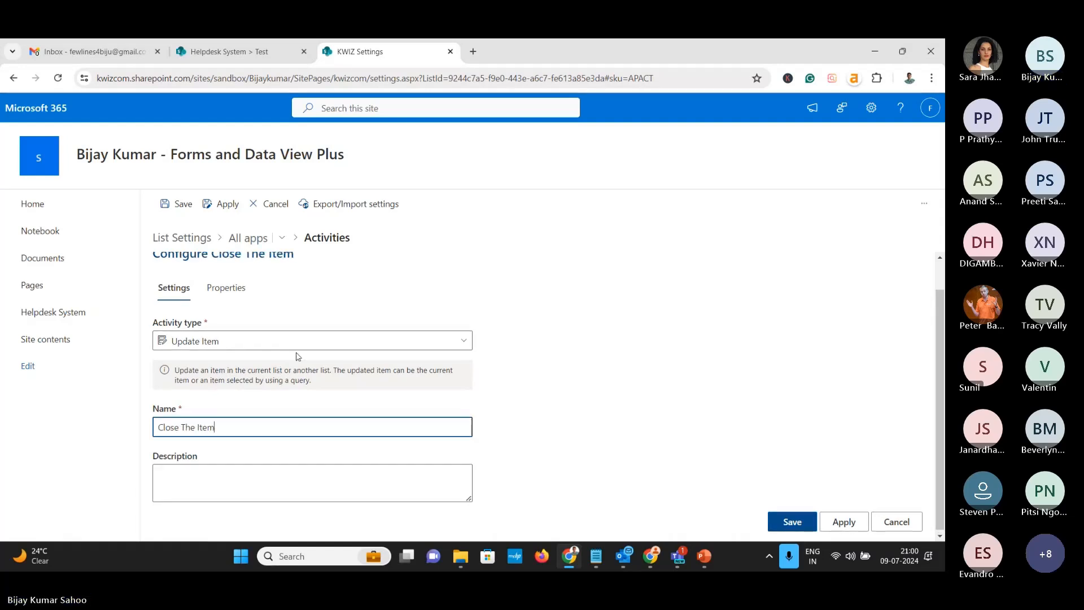
pyautogui.scroll(1, 298, 357)
pyautogui.click(227, 323)
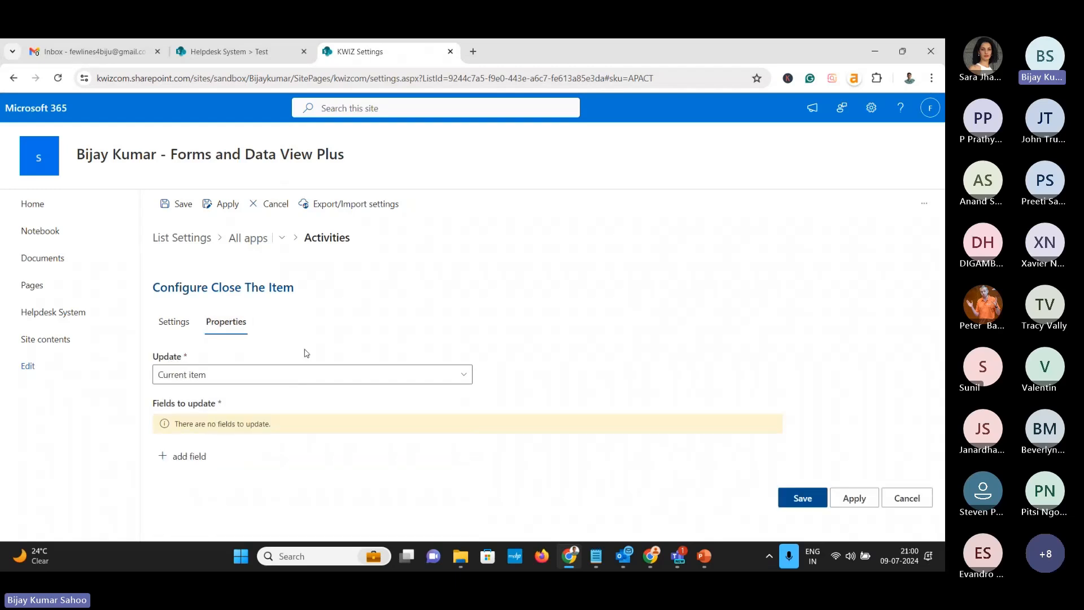
# Keep Current item as the target and add a Close Date field set to [Today]
pyautogui.click(290, 377)
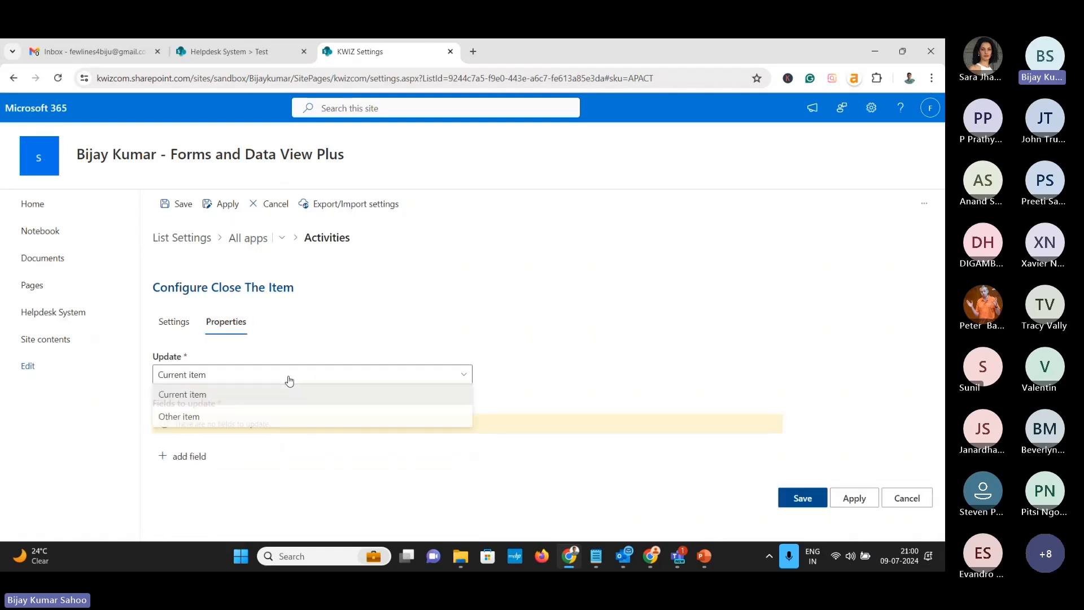
pyautogui.click(290, 380)
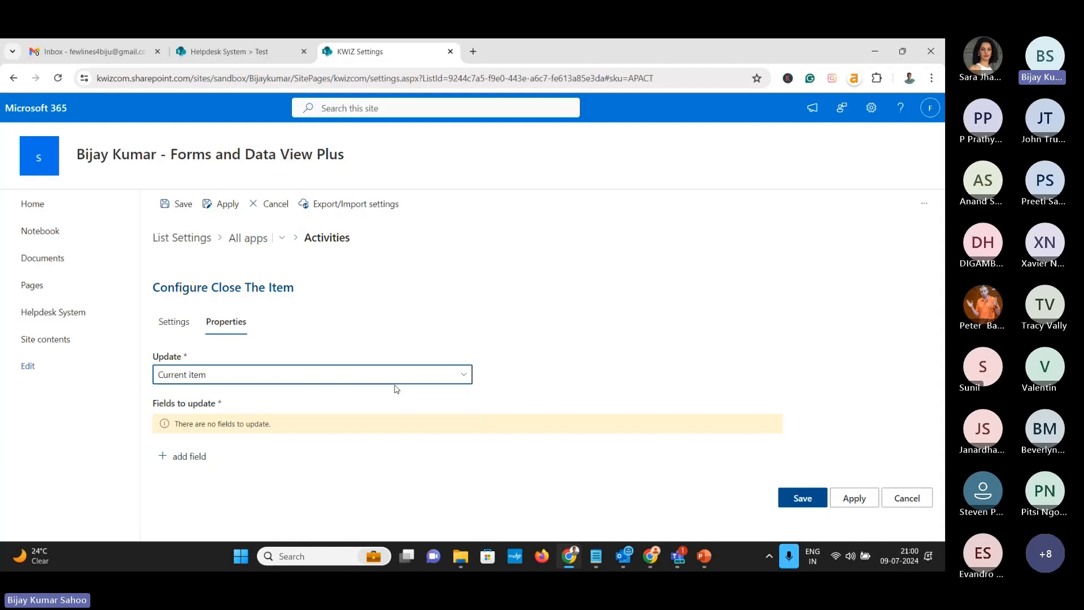
pyautogui.click(175, 456)
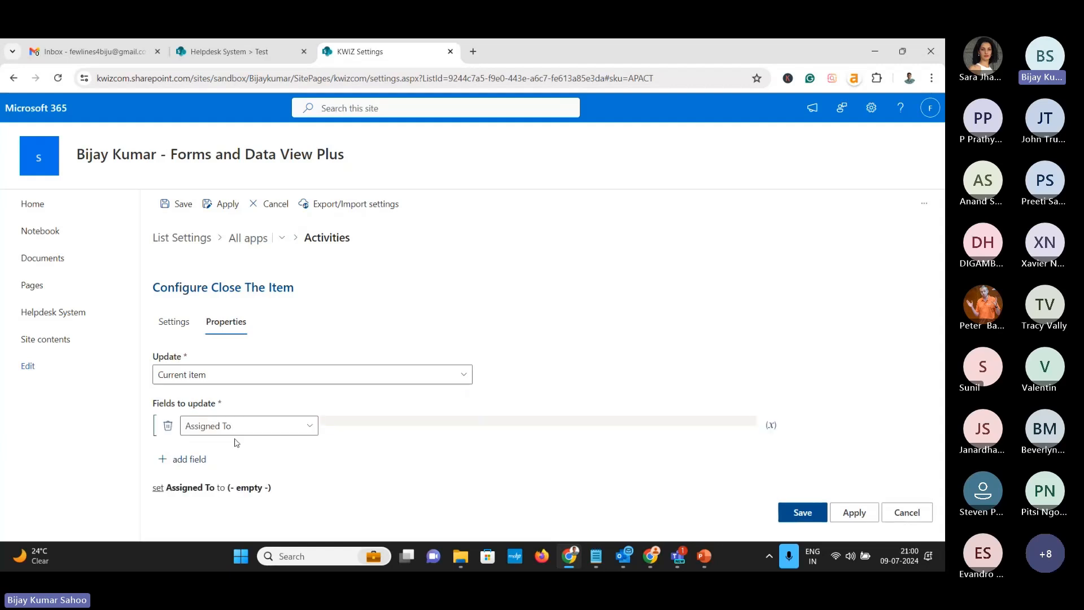
pyautogui.click(280, 426)
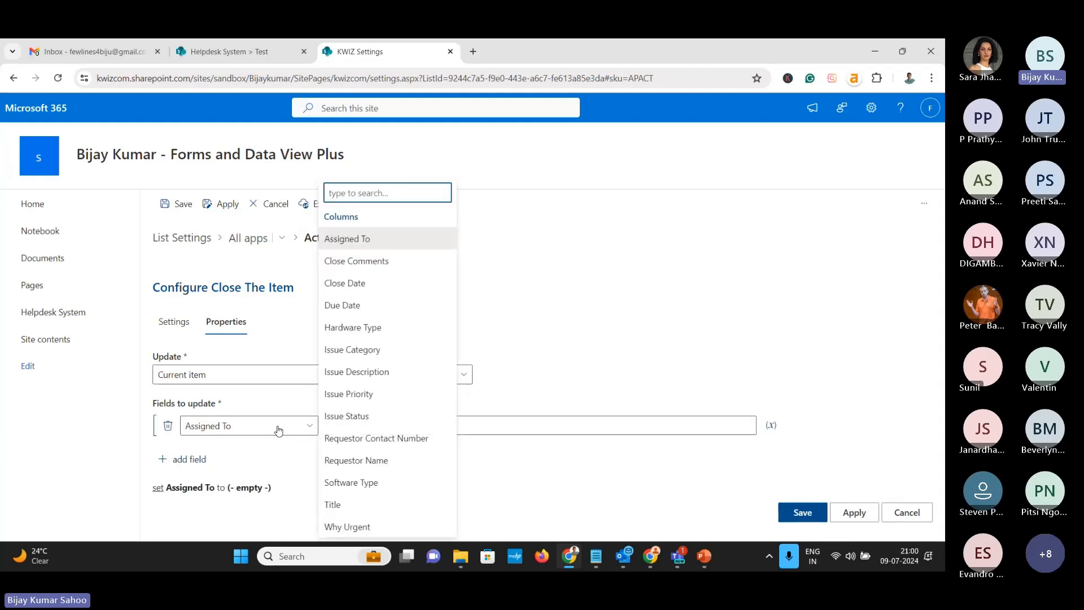
pyautogui.click(343, 283)
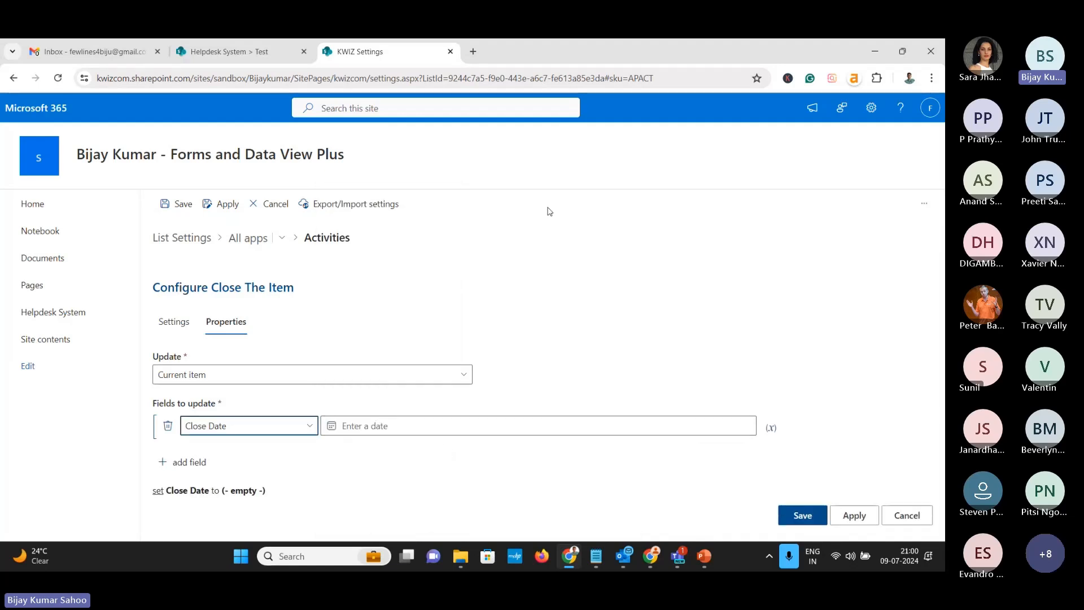
pyautogui.click(770, 432)
pyautogui.click(519, 429)
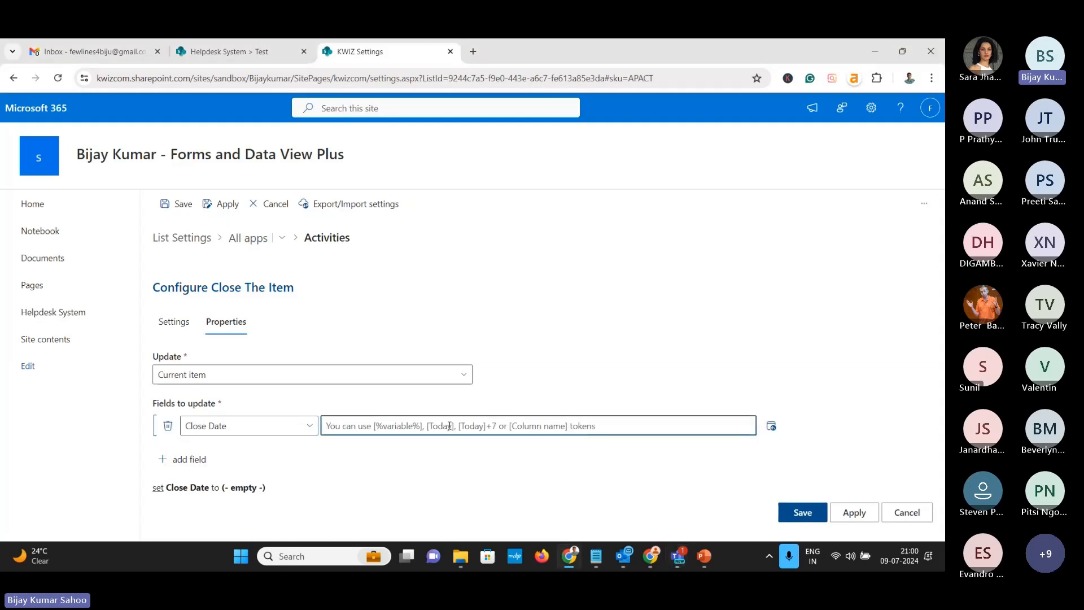
pyautogui.write('[Toda')
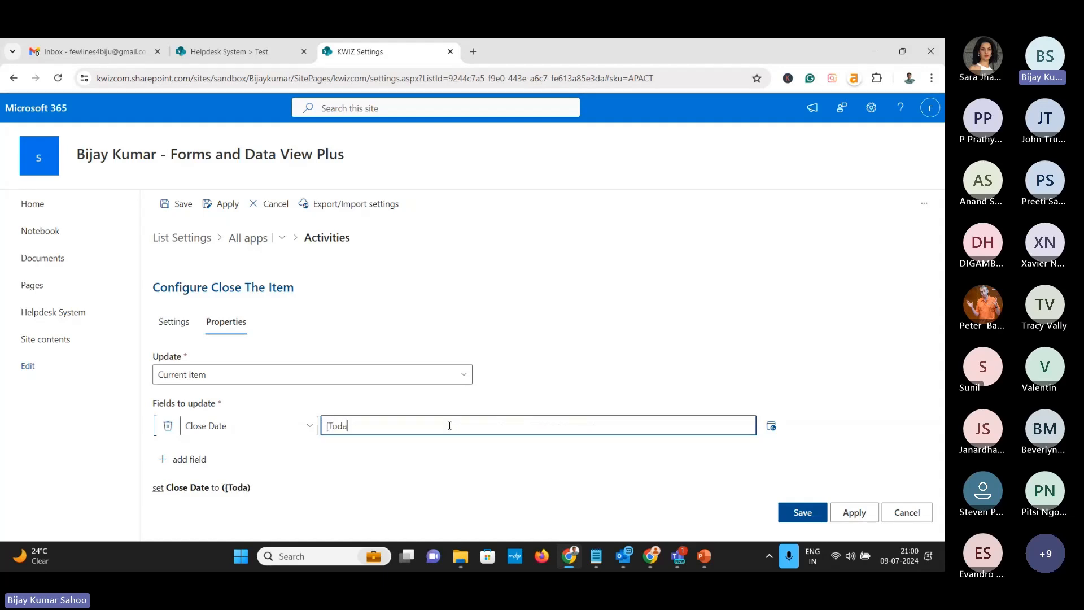
pyautogui.write('y')
# Add a second field setting Issue Status to Closed
pyautogui.click(198, 459)
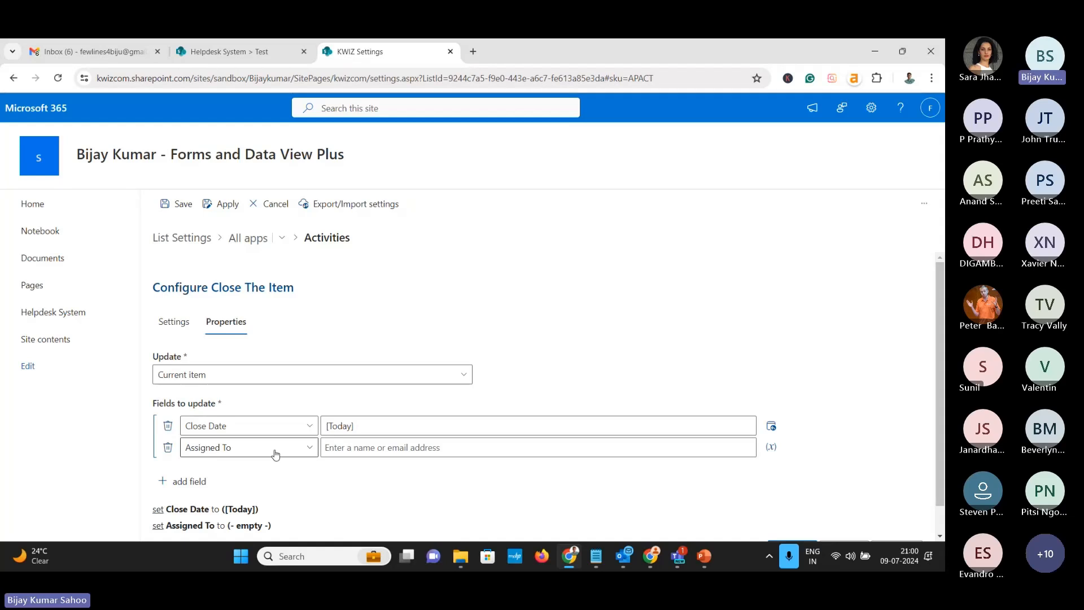
pyautogui.click(275, 450)
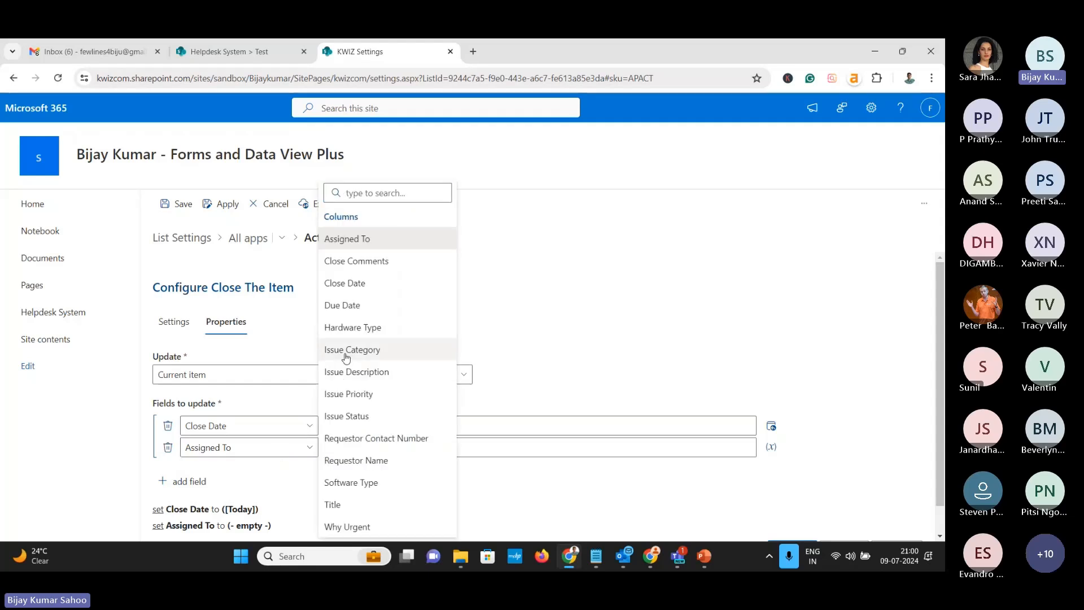
pyautogui.click(354, 416)
pyautogui.click(387, 450)
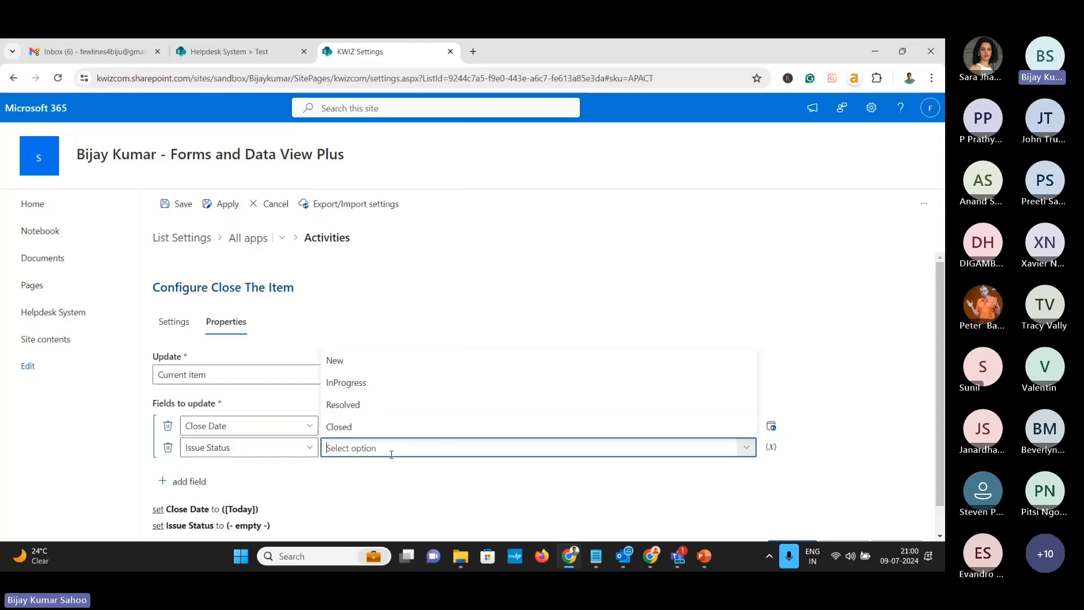
pyautogui.click(363, 425)
# Add Close Comments set to 'Item closed by [Me]' and apply the activity
pyautogui.click(189, 482)
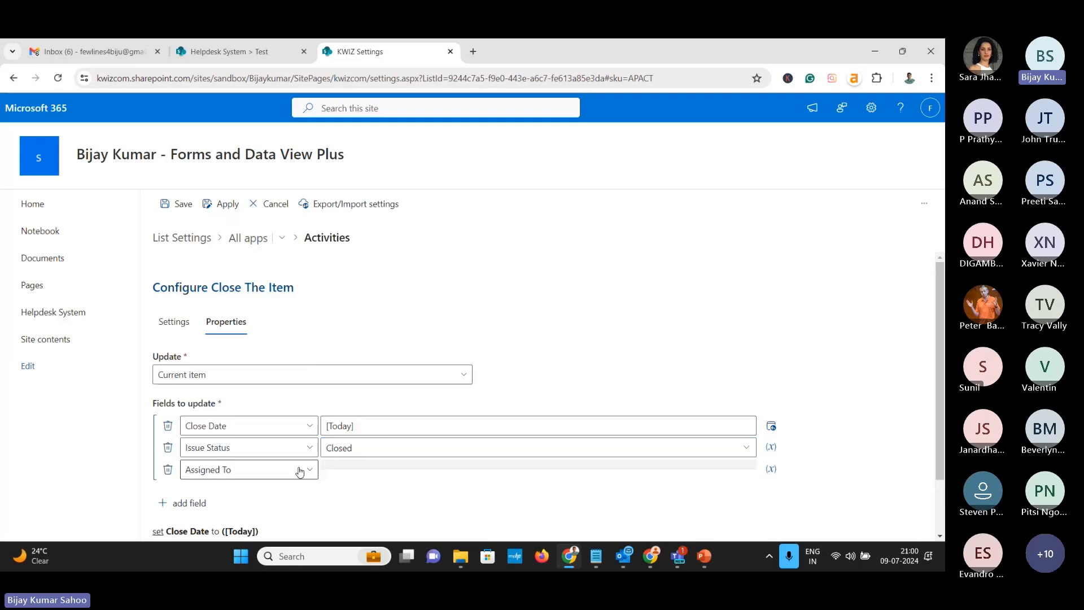
pyautogui.scroll(-1, 296, 446)
pyautogui.click(296, 402)
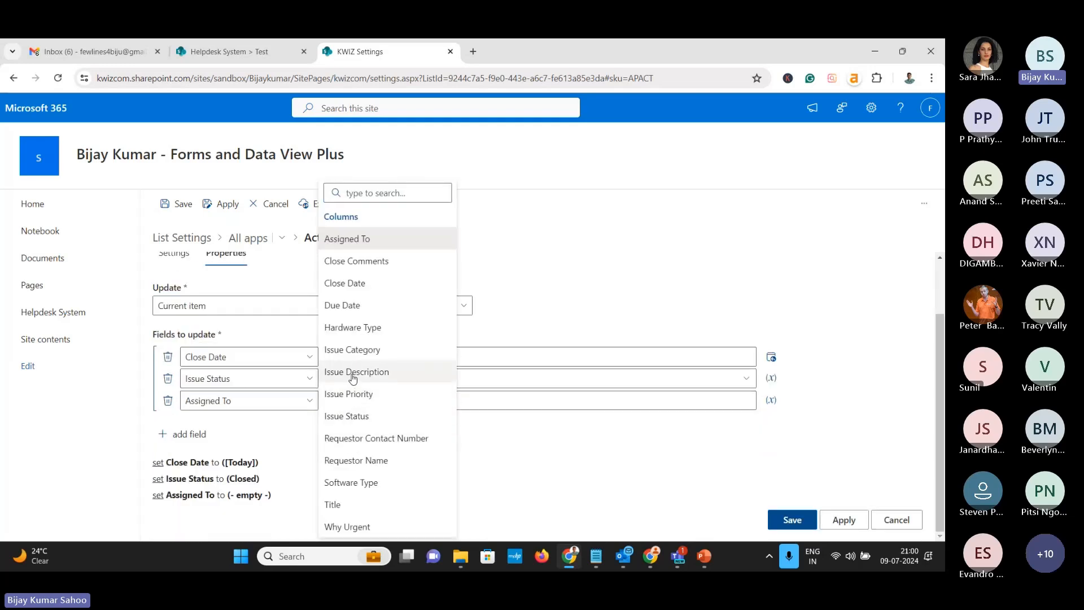
pyautogui.click(356, 261)
pyautogui.click(380, 412)
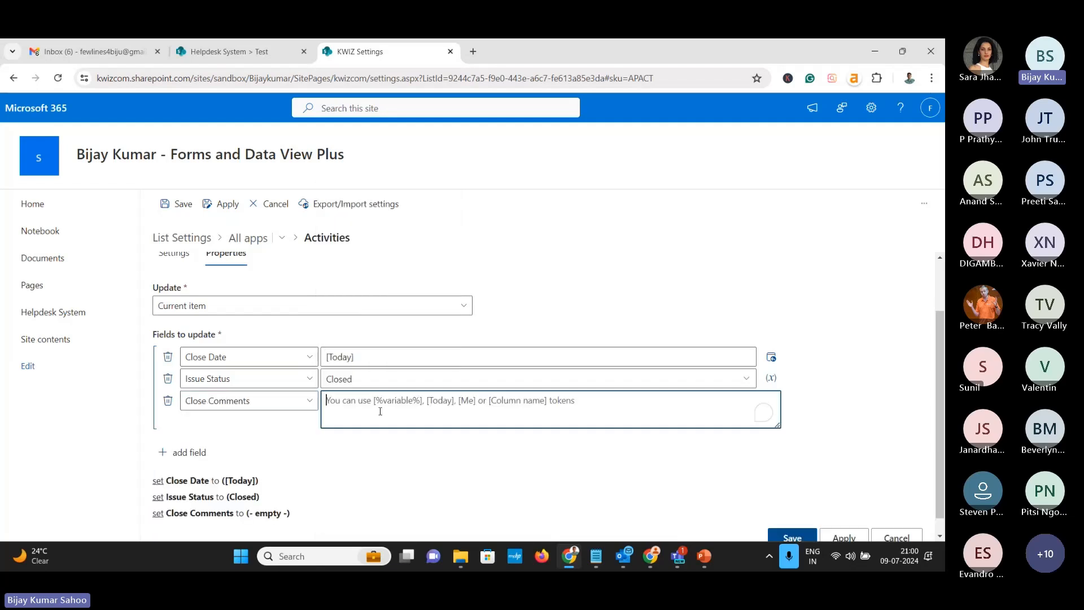
pyautogui.write('Item')
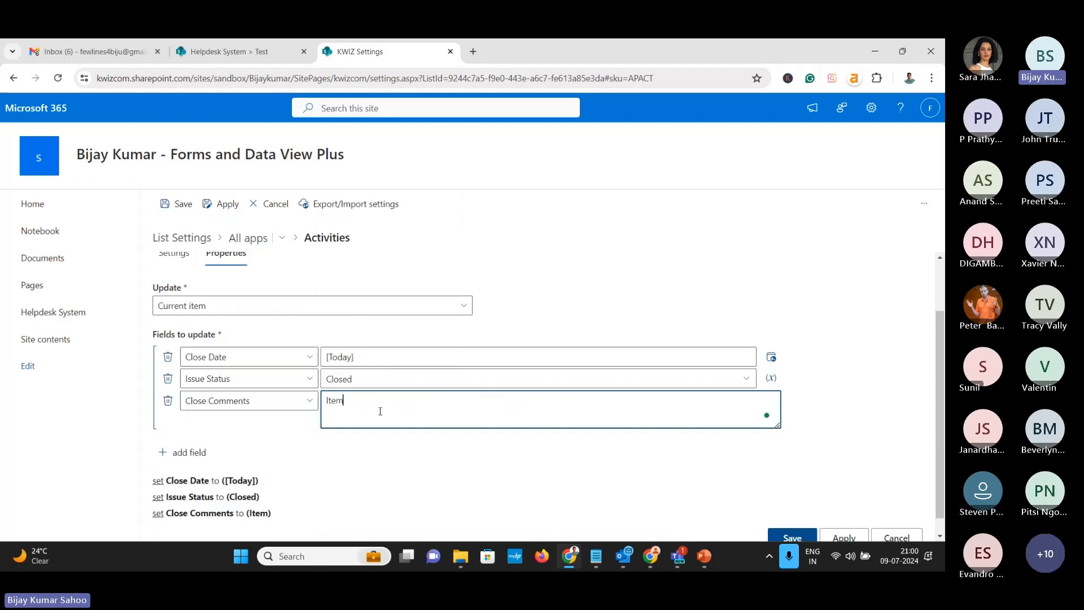
pyautogui.write(' closed by [Me]')
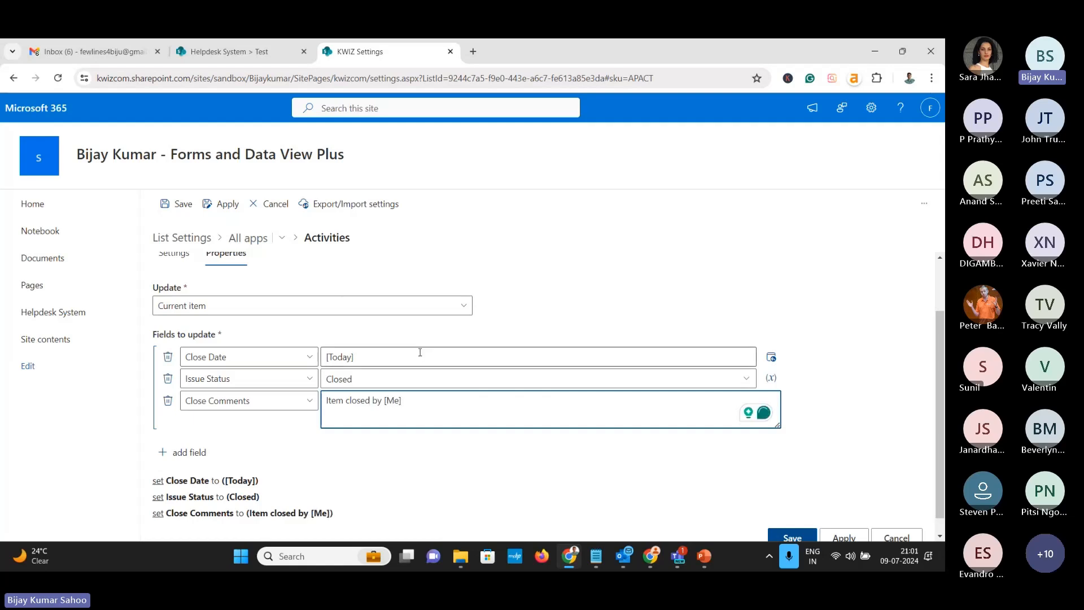
pyautogui.scroll(-1, 416, 353)
pyautogui.click(830, 518)
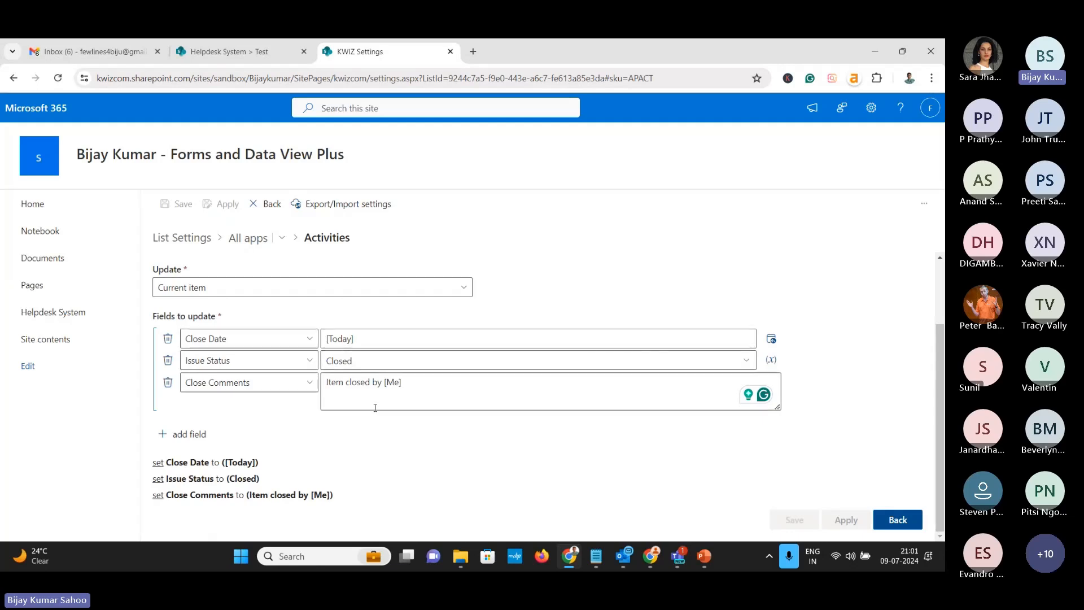
# In Custom Actions, start a new action of type User Action
pyautogui.click(253, 246)
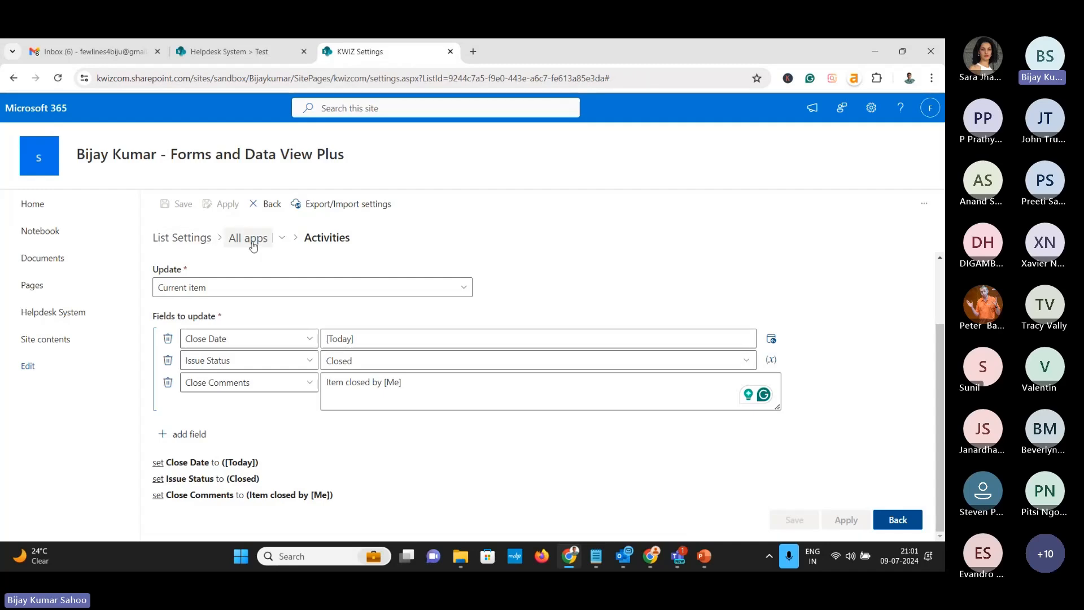
pyautogui.scroll(1, 530, 405)
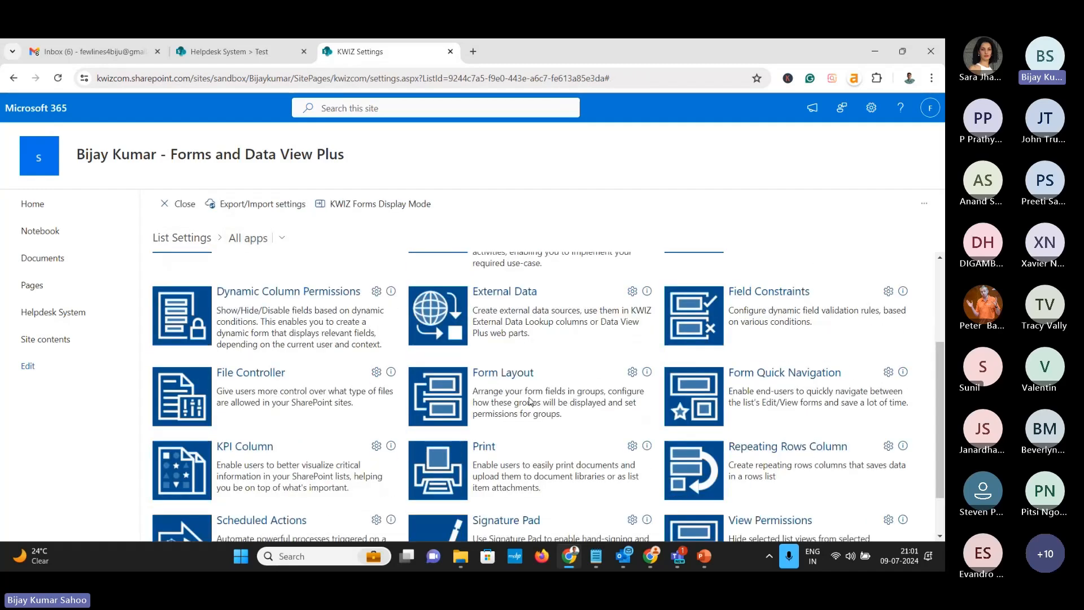
pyautogui.scroll(2, 519, 403)
pyautogui.click(510, 323)
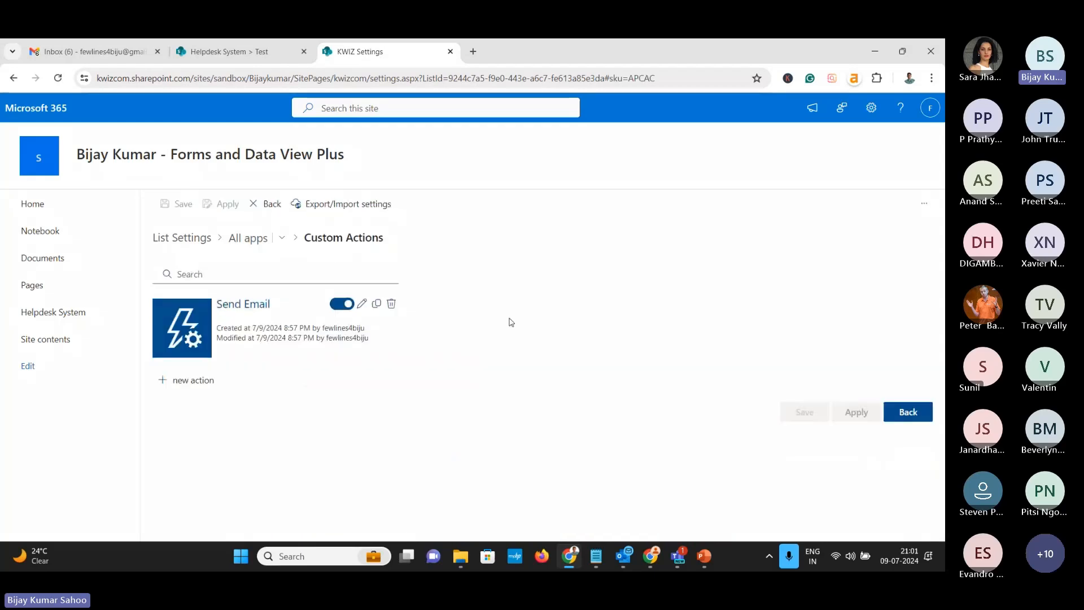
pyautogui.click(189, 381)
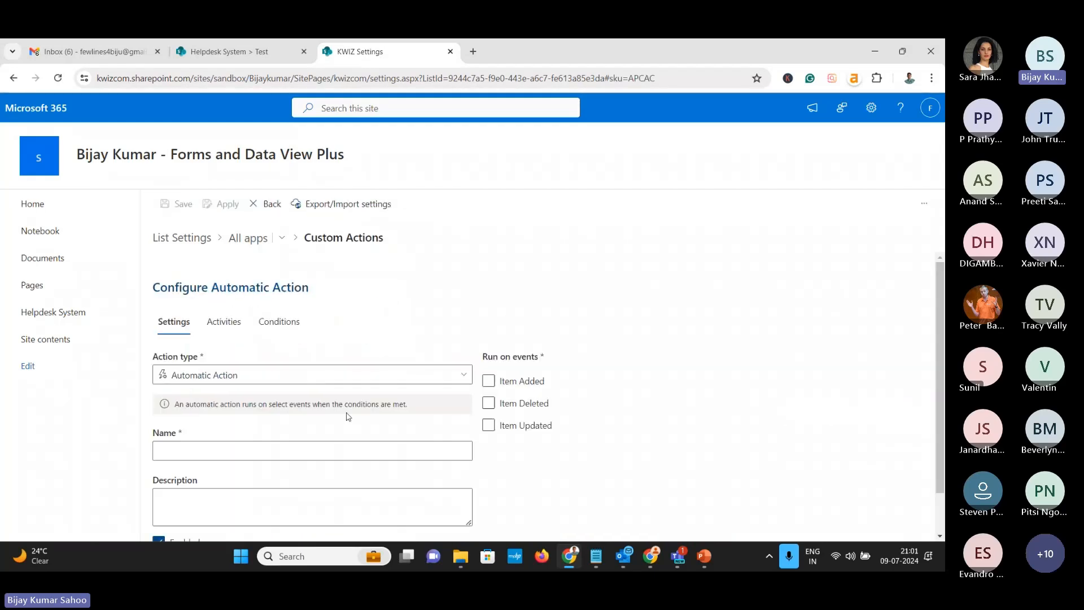
pyautogui.click(342, 380)
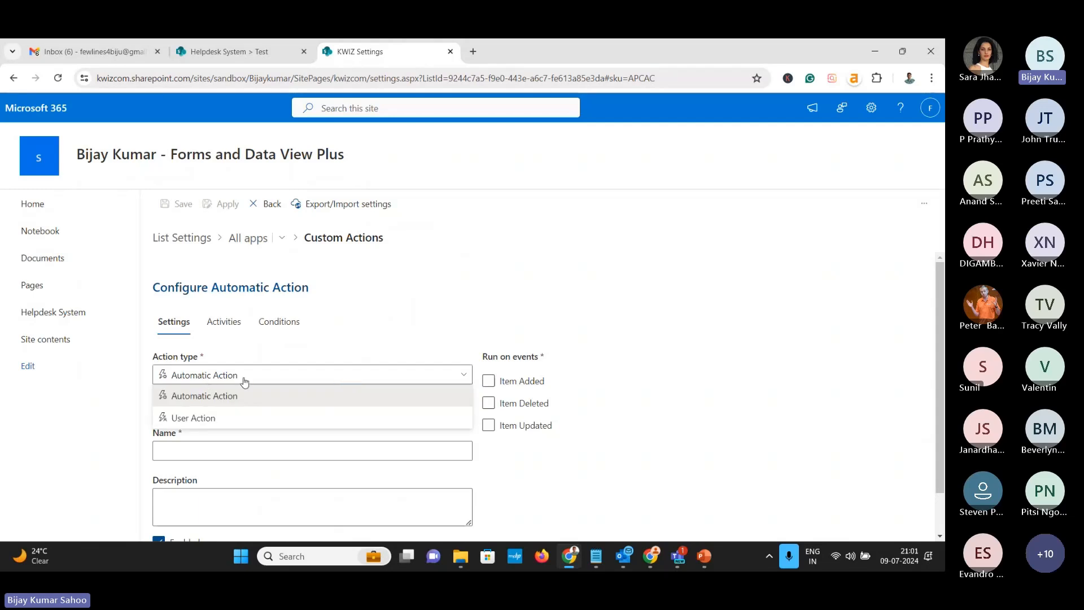
pyautogui.click(236, 418)
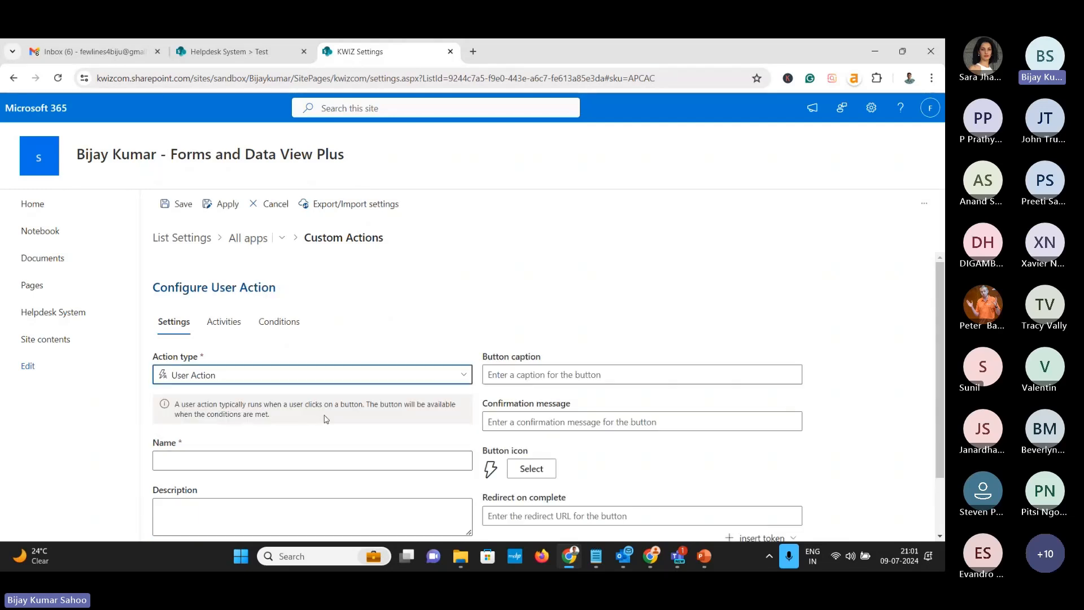
# Name the action 'Close Item' with confirmation message 'Are you sure you want to close this item?'
pyautogui.scroll(-3, 332, 417)
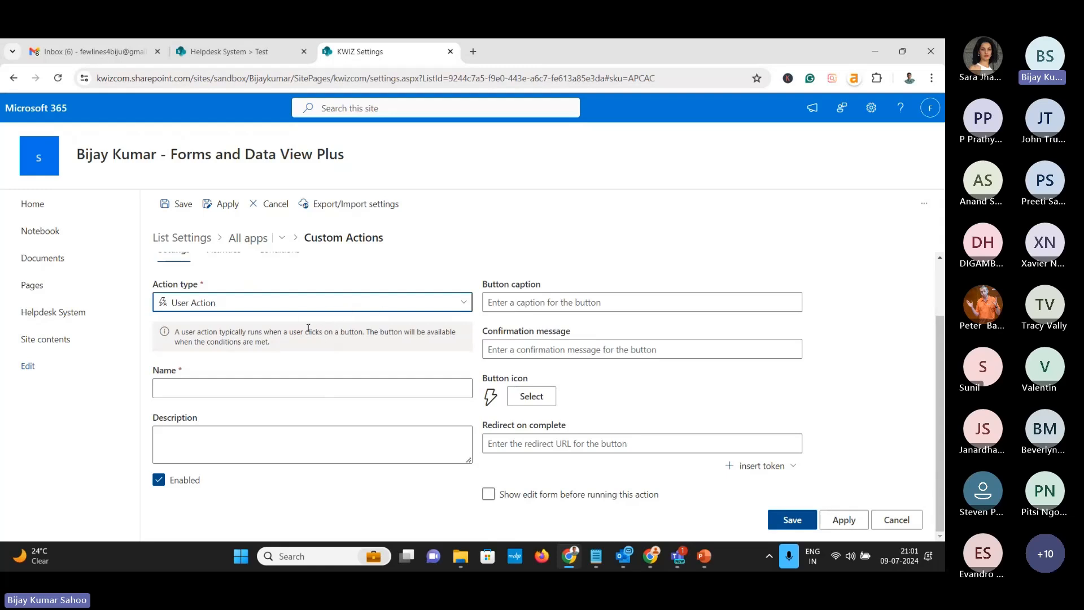
pyautogui.click(293, 388)
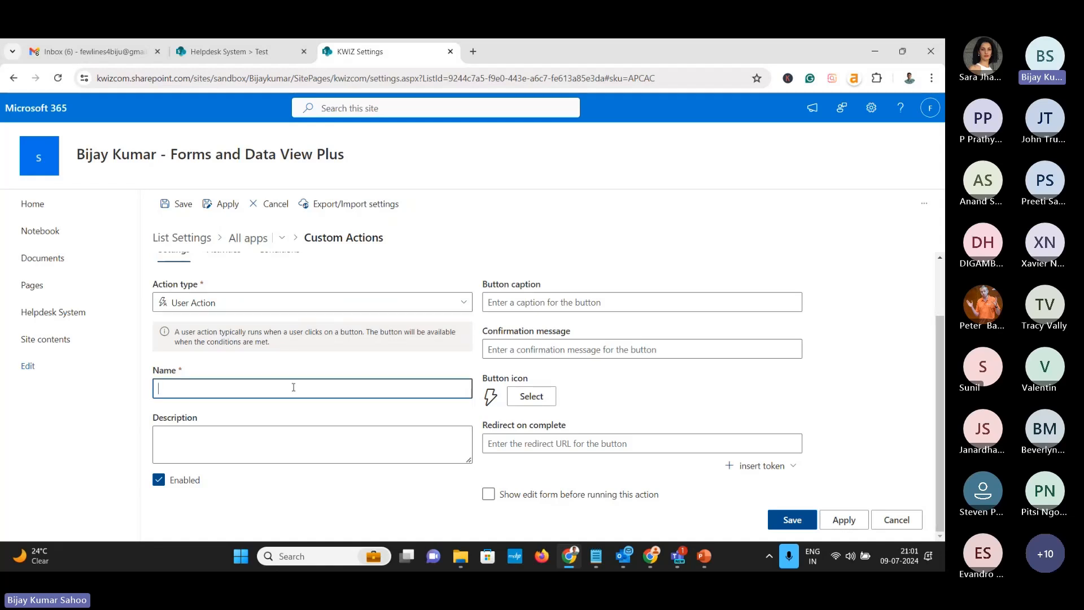
pyautogui.write('Close Ite')
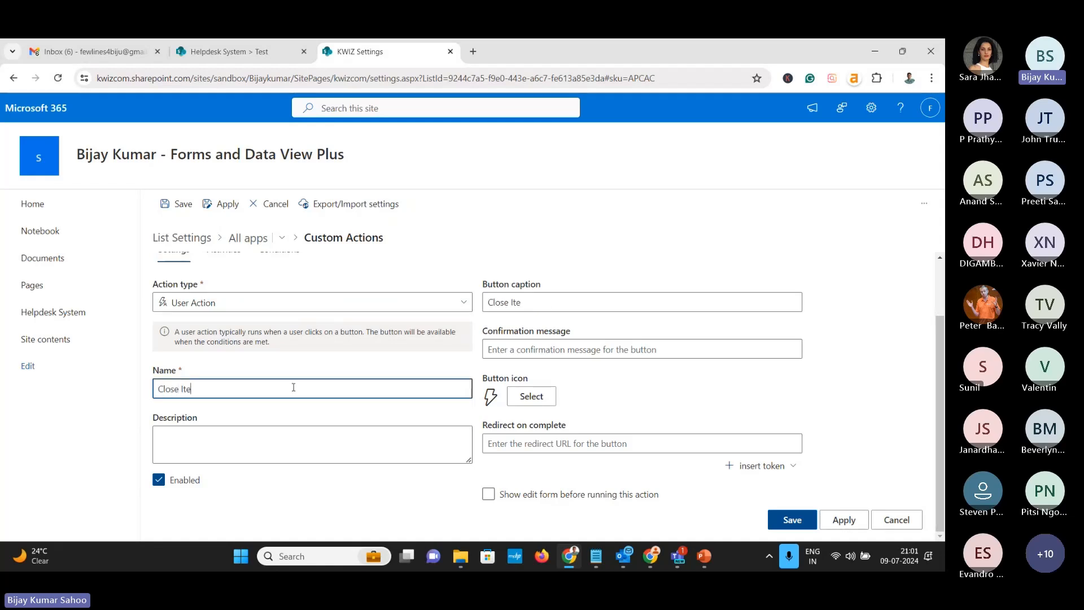
pyautogui.write('m')
pyautogui.click(512, 350)
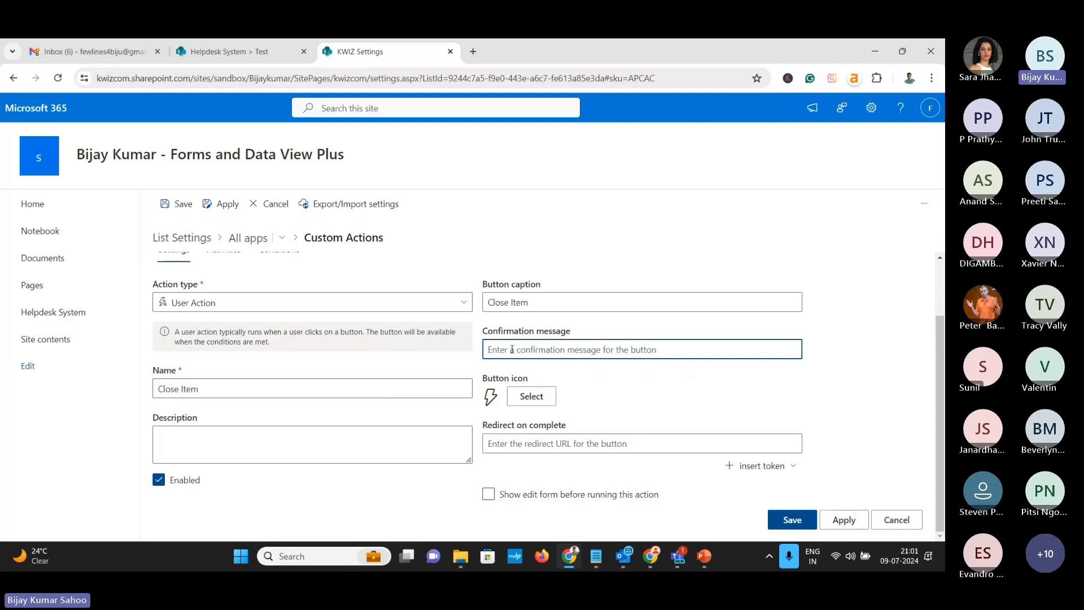
pyautogui.write('Are you')
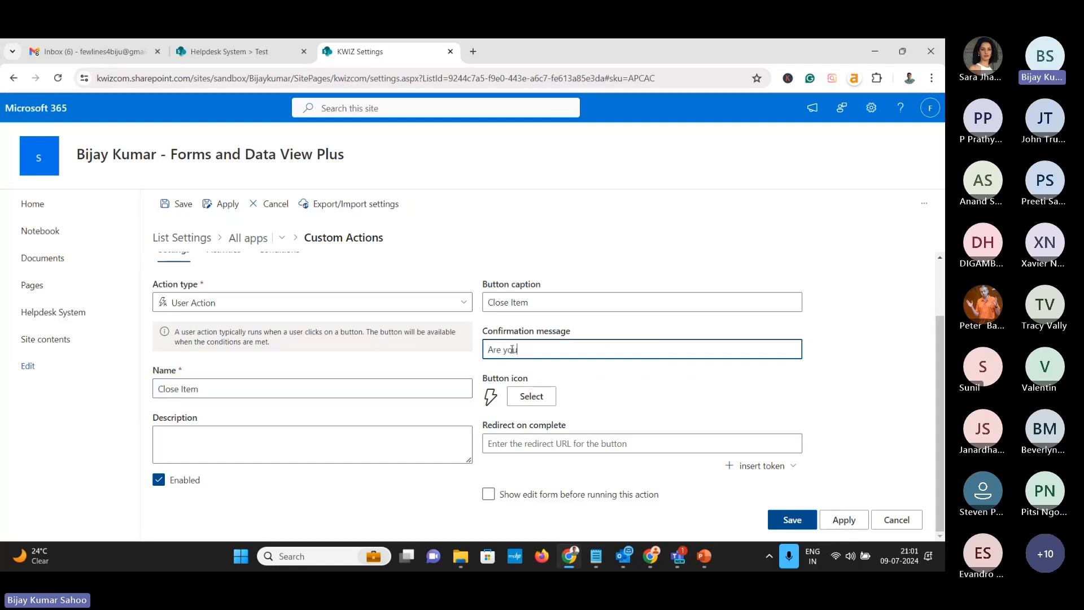
pyautogui.write(' sure you want to close this it')
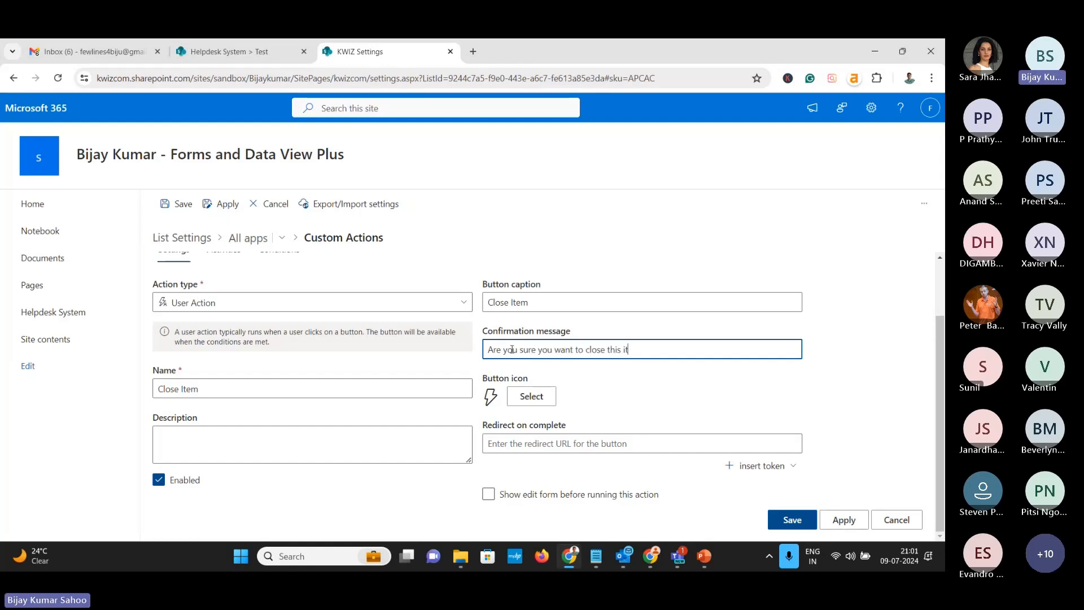
pyautogui.write('em?')
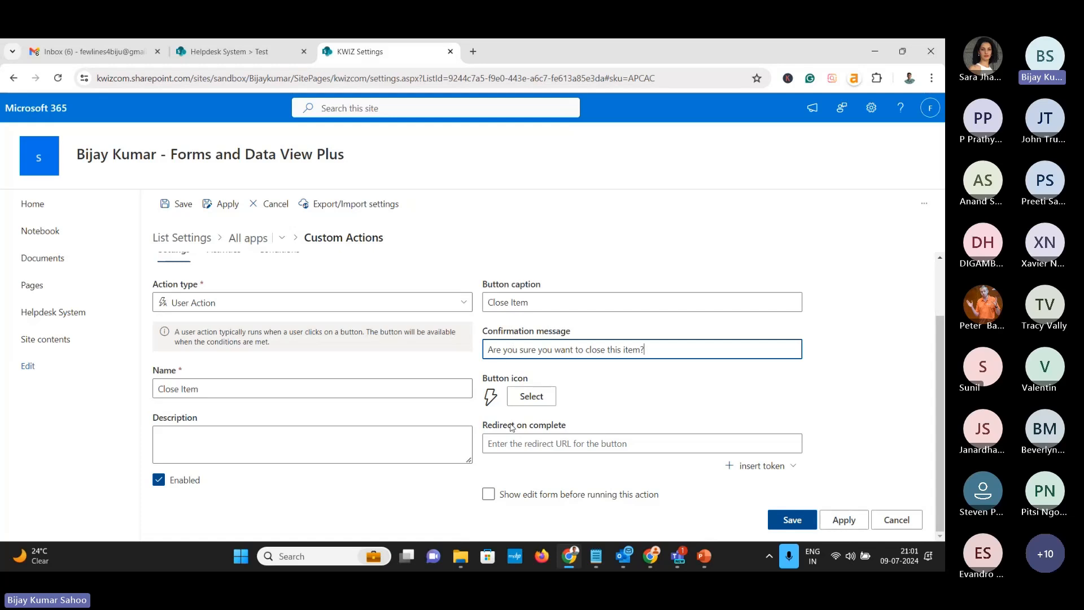
pyautogui.click(530, 396)
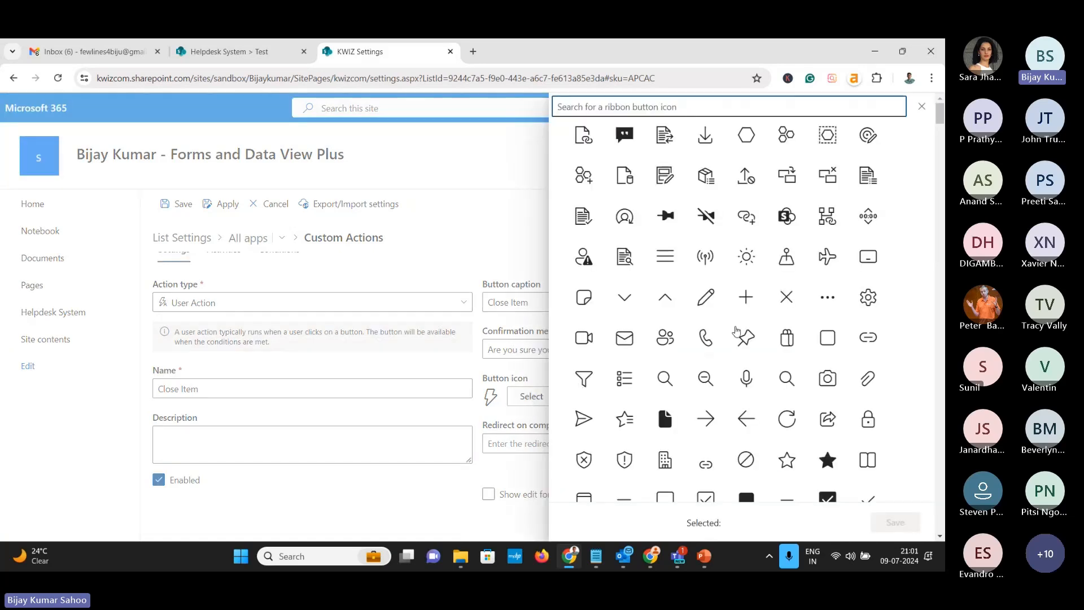
# Give the button the X icon and redirect to the View item page on completion
pyautogui.click(786, 297)
pyautogui.click(895, 522)
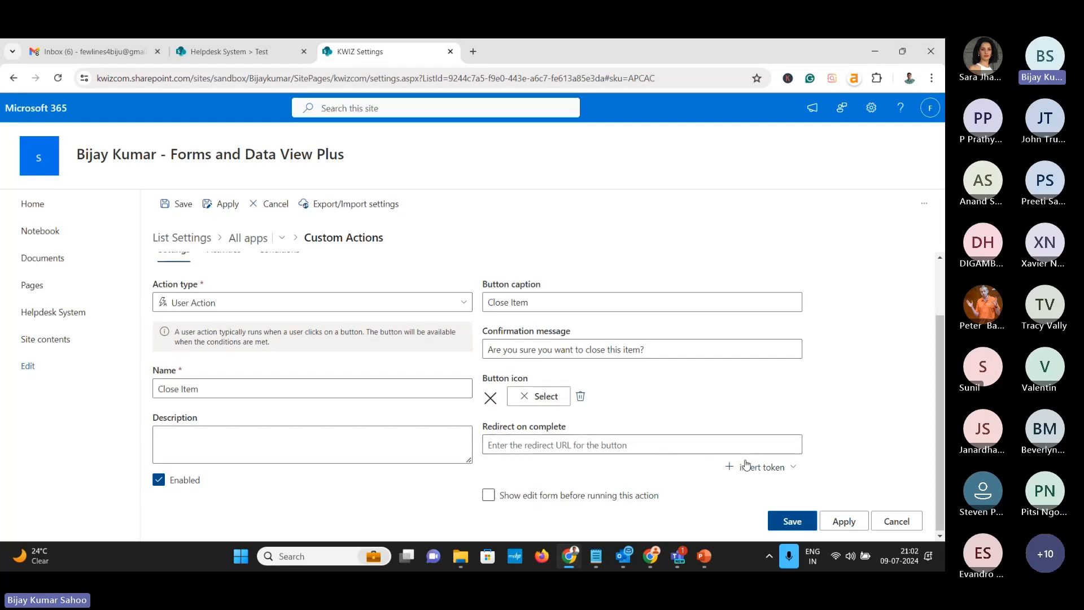
pyautogui.click(776, 472)
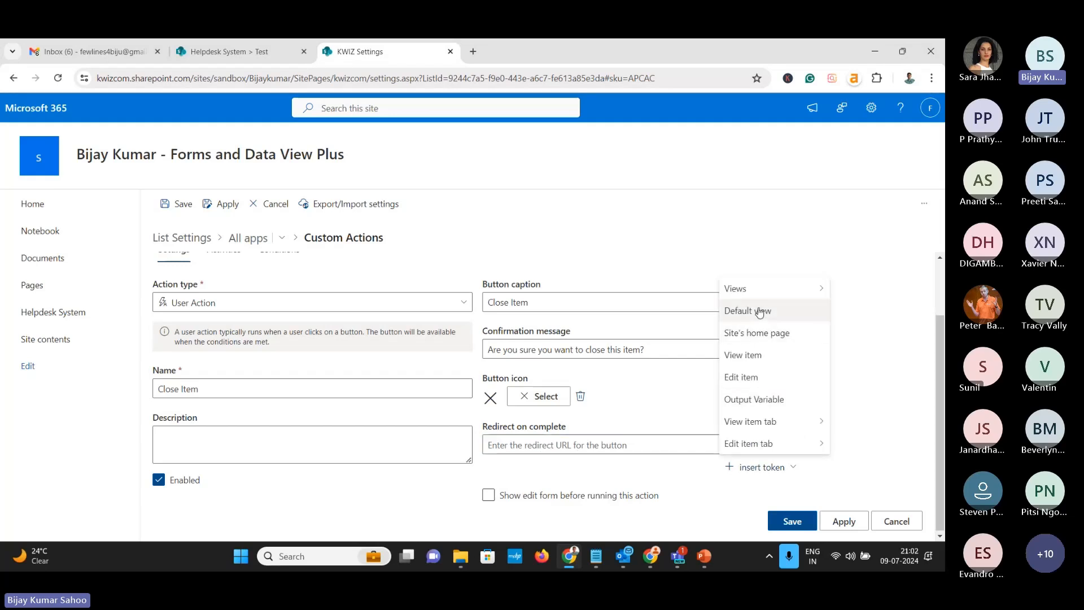
pyautogui.click(749, 354)
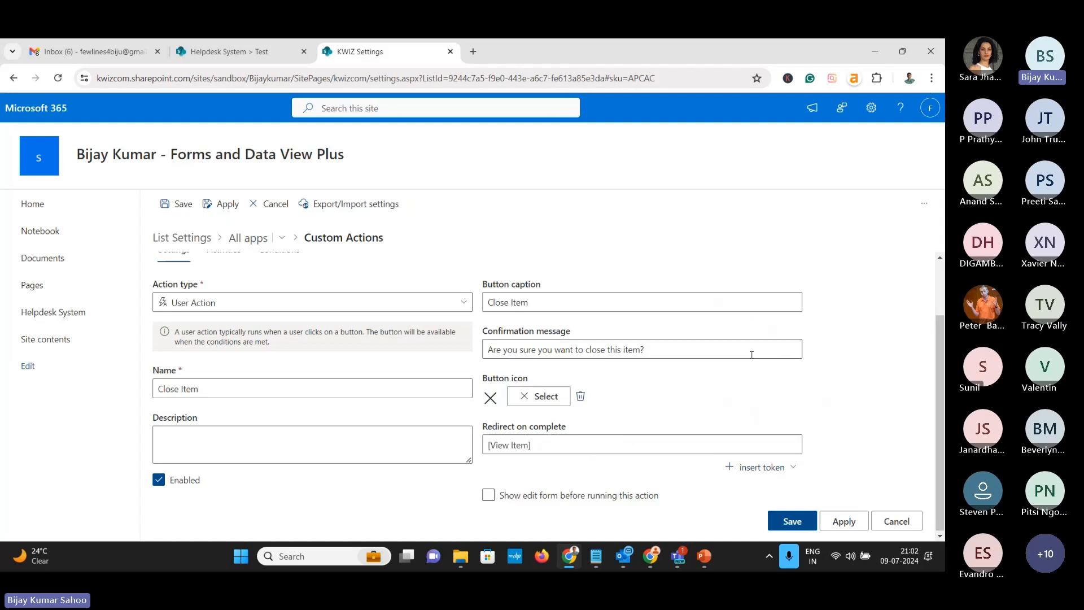
# Add the 'Close The Item' activity, apply the action, and go back to Helpdesk System
pyautogui.scroll(2, 361, 347)
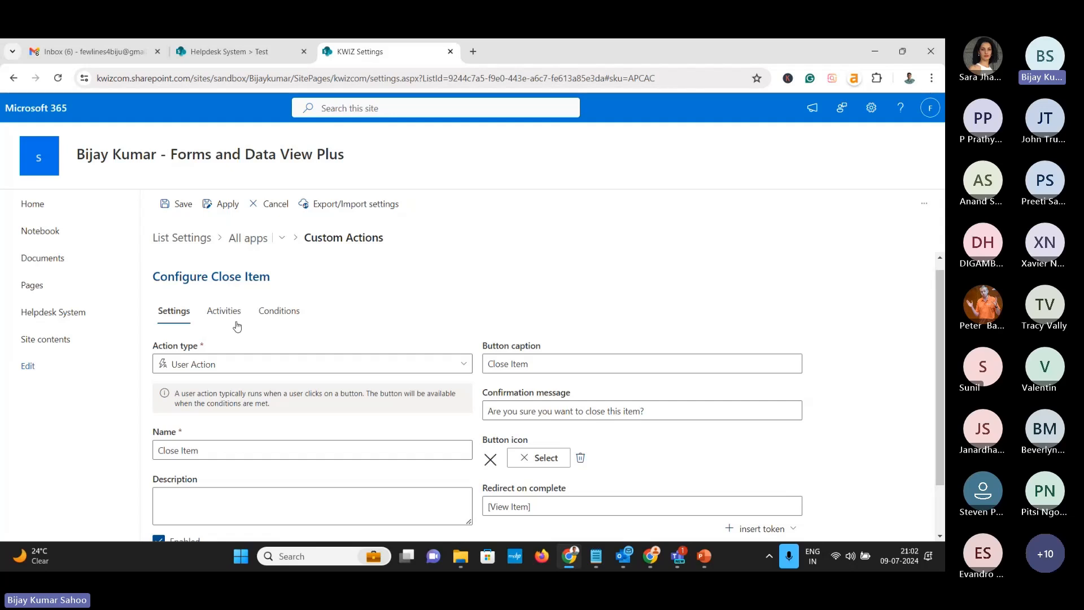
pyautogui.click(233, 322)
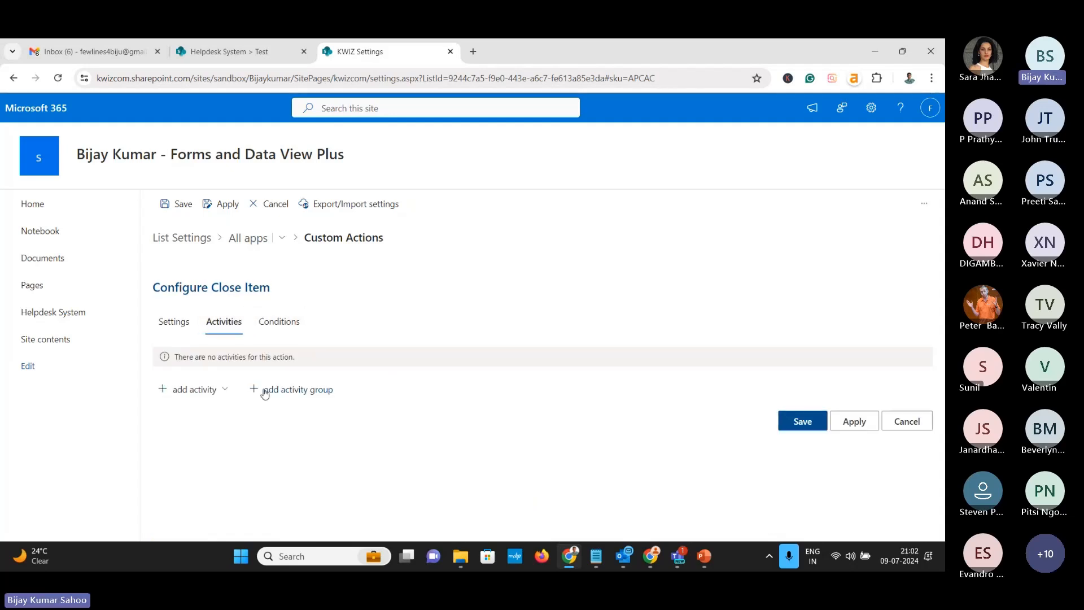
pyautogui.click(227, 389)
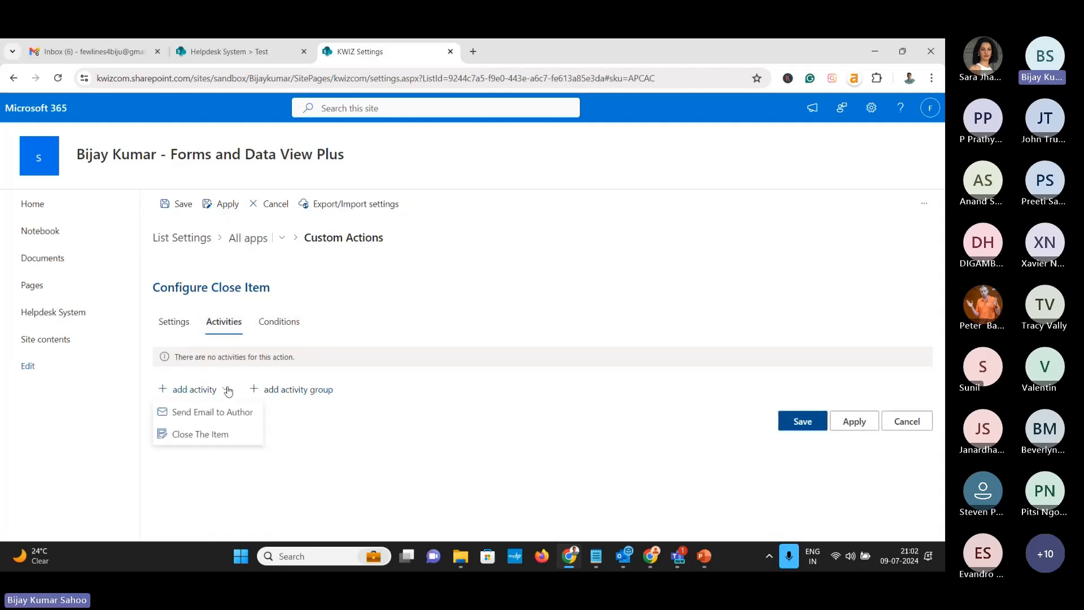
pyautogui.click(218, 435)
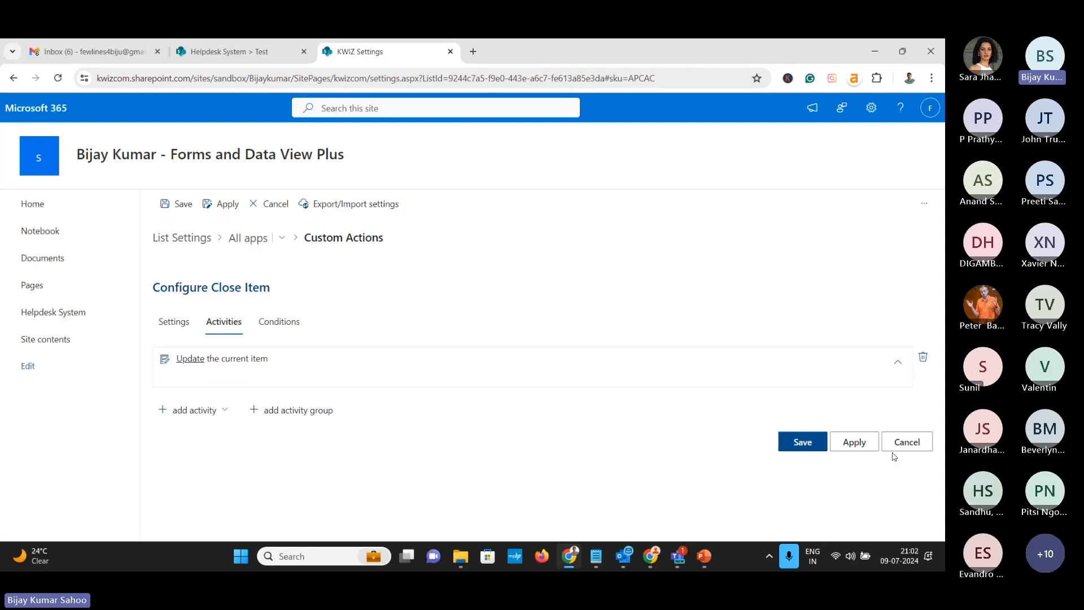
pyautogui.click(853, 446)
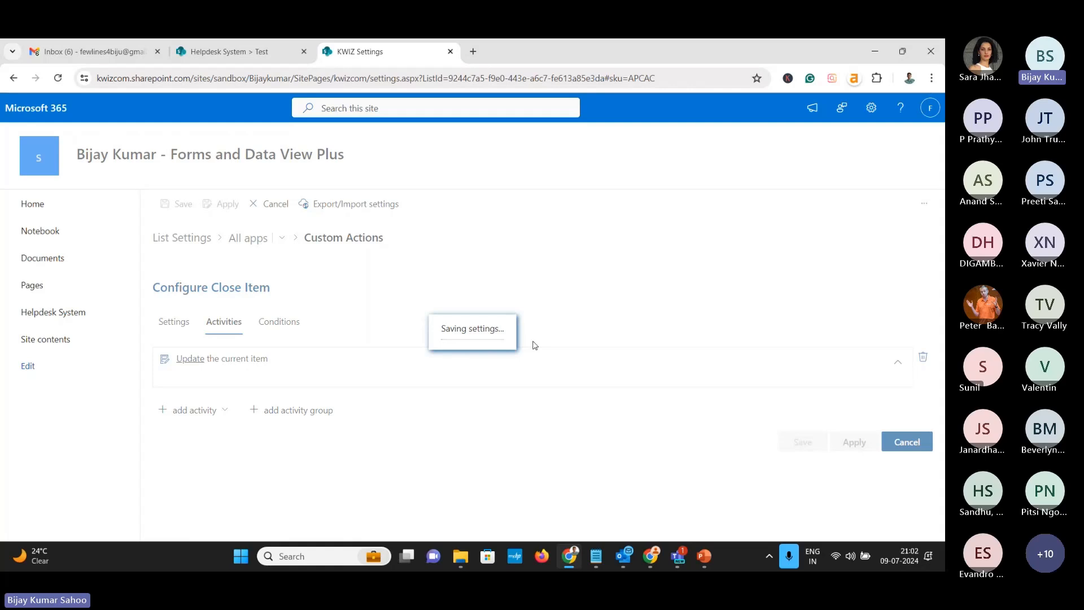
pyautogui.hotkey('ctrl', 'shift', 'Tab')
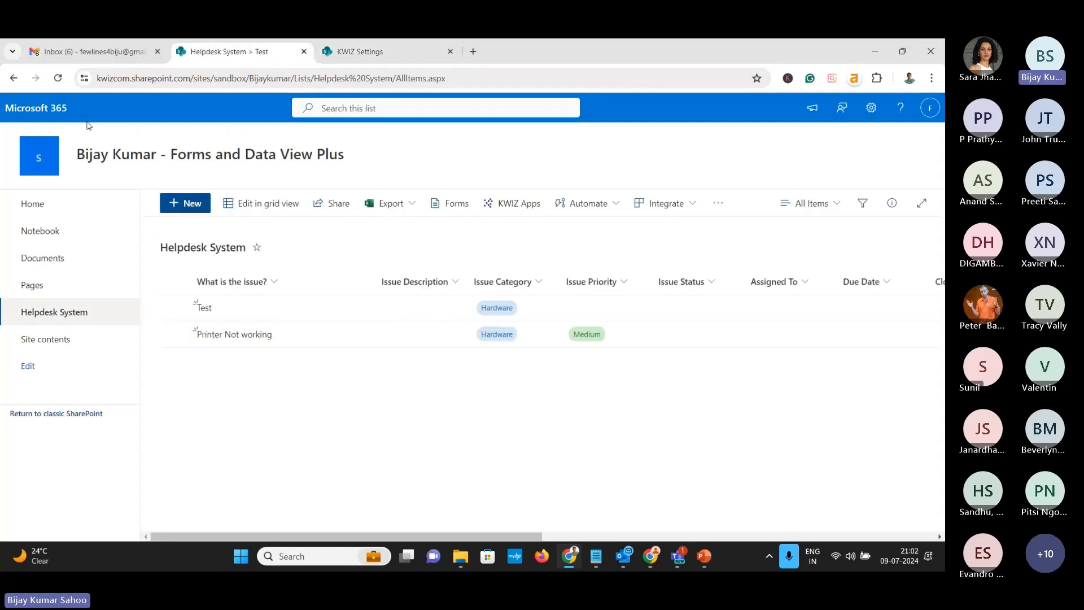
# Reload the list, edit the Test ticket, and run Close Item, confirming with OK
pyautogui.click(58, 78)
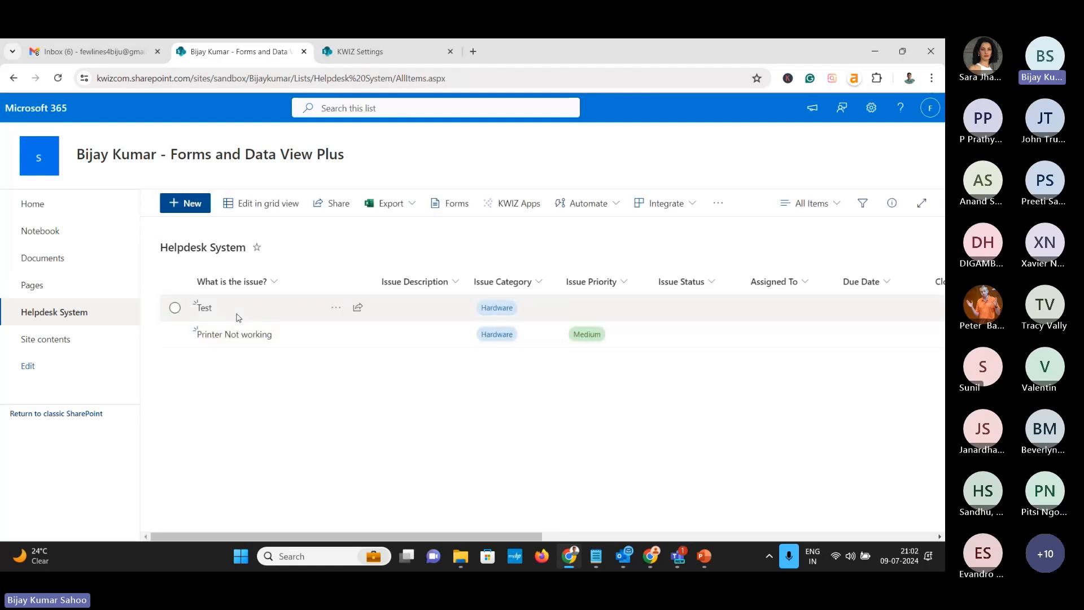
pyautogui.click(190, 209)
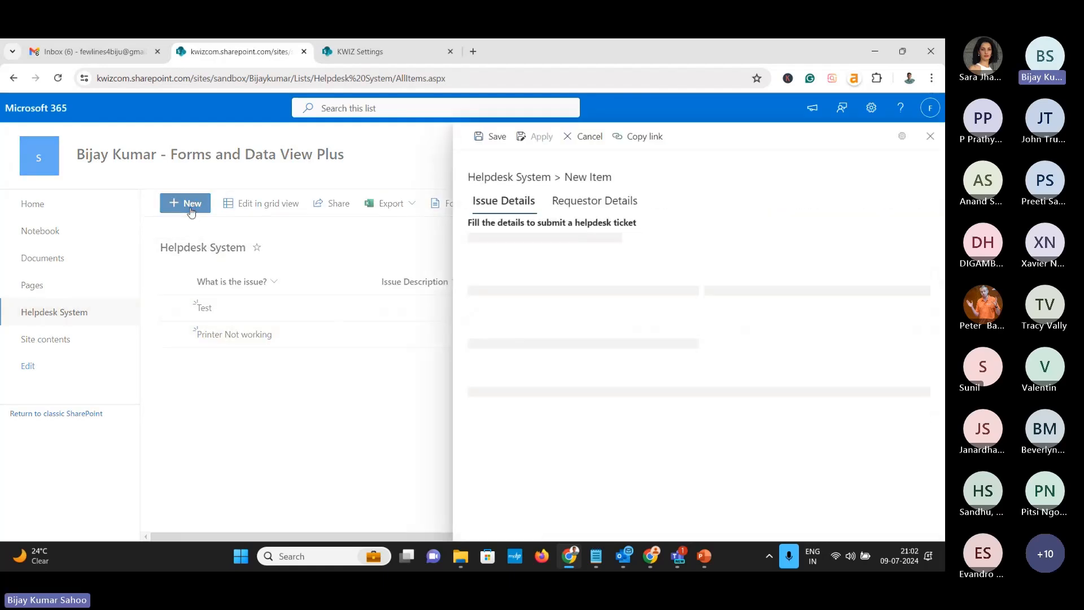
pyautogui.click(931, 136)
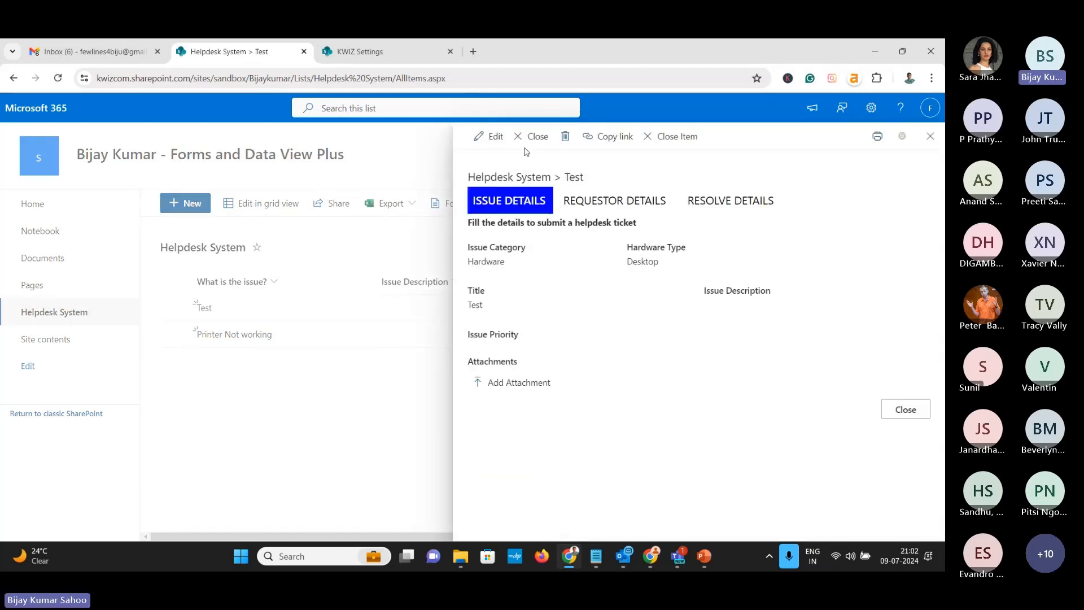
pyautogui.click(496, 138)
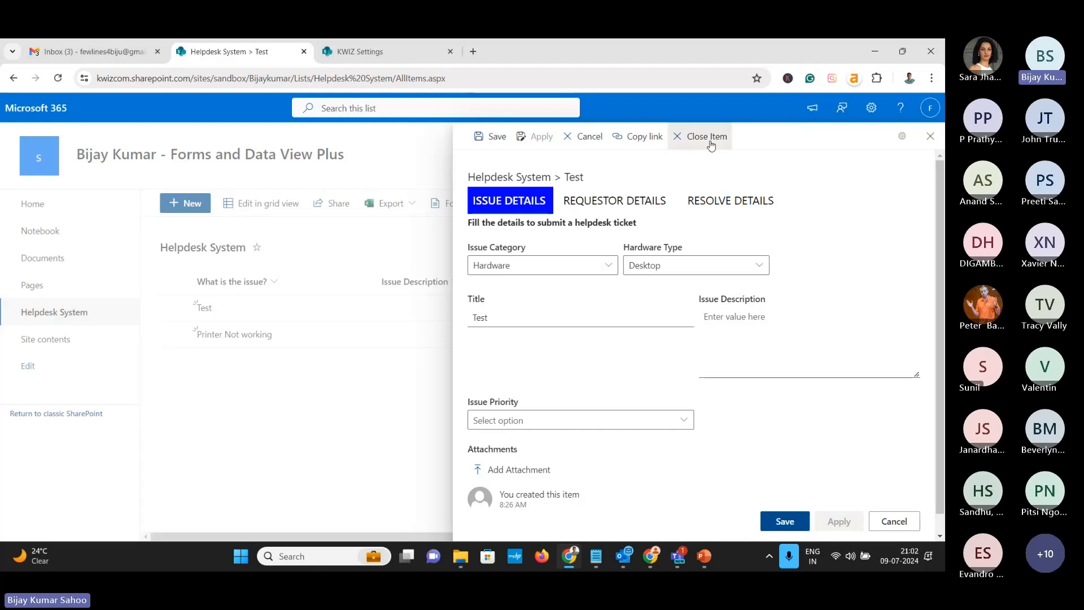
pyautogui.click(711, 145)
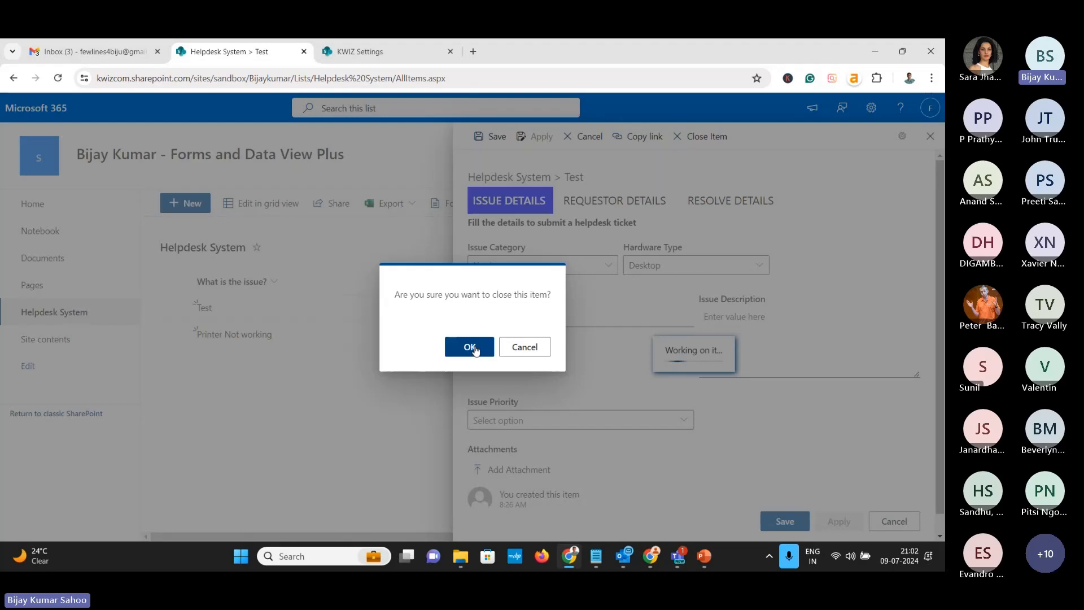
pyautogui.click(470, 348)
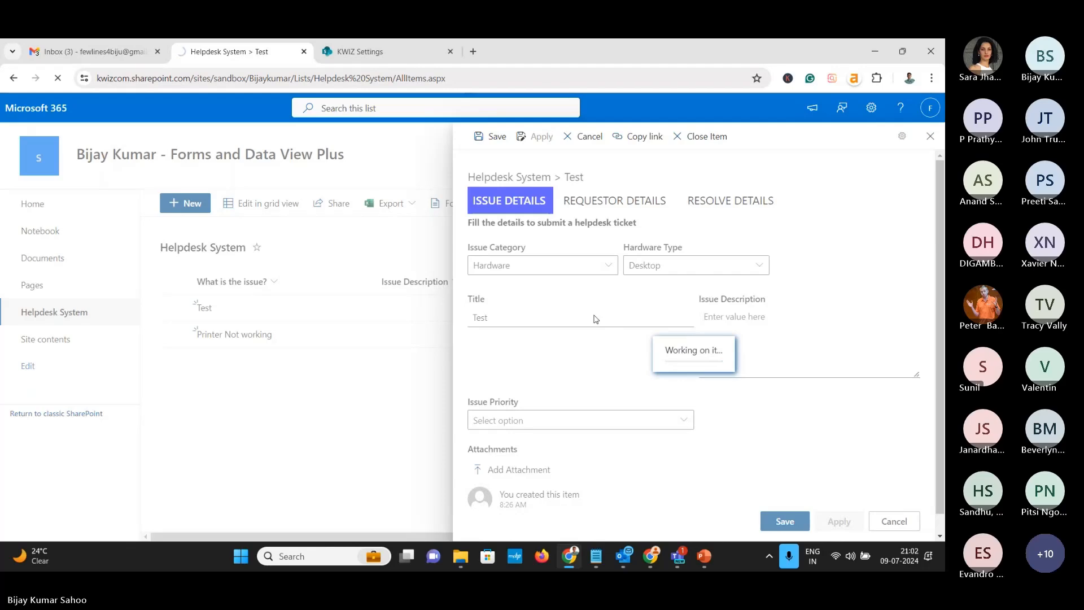
# Open the 'Your Support Ticker Raised: Printer Not working' email and follow its 'Click here' link
pyautogui.click(90, 51)
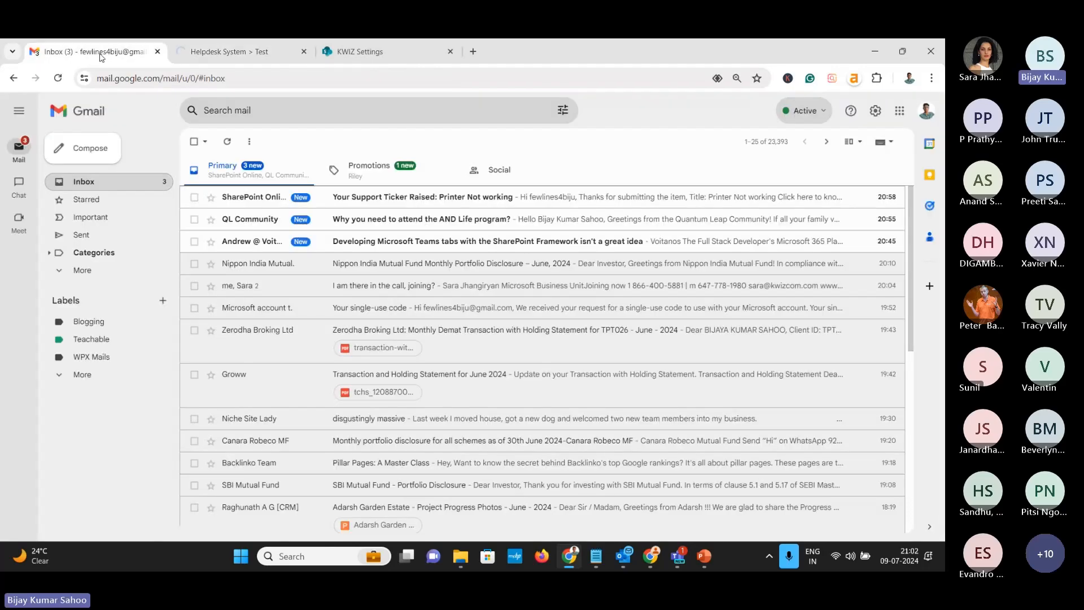
pyautogui.click(248, 197)
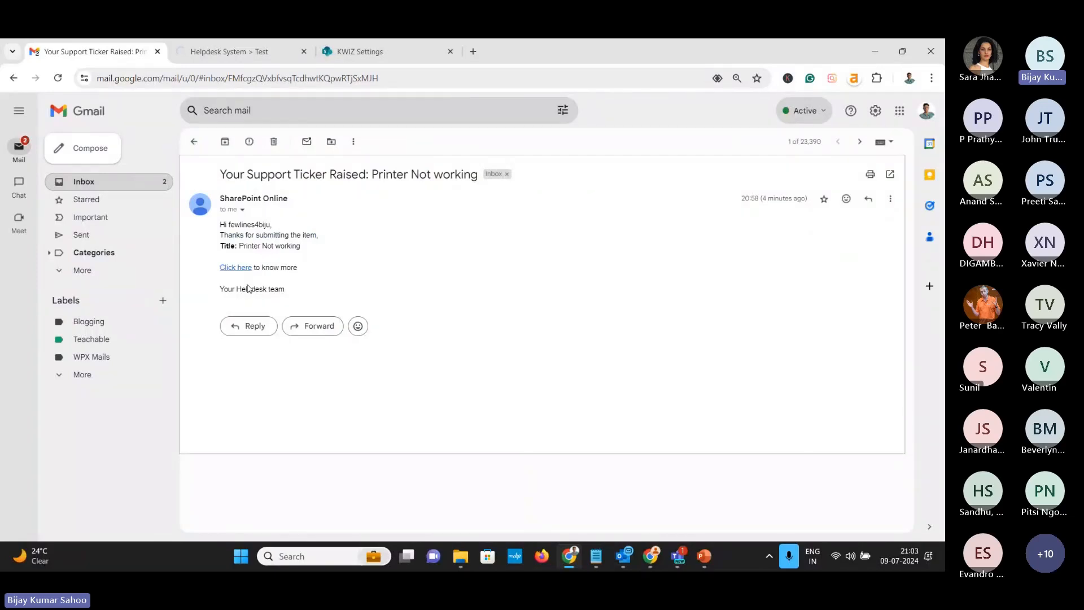
pyautogui.click(236, 267)
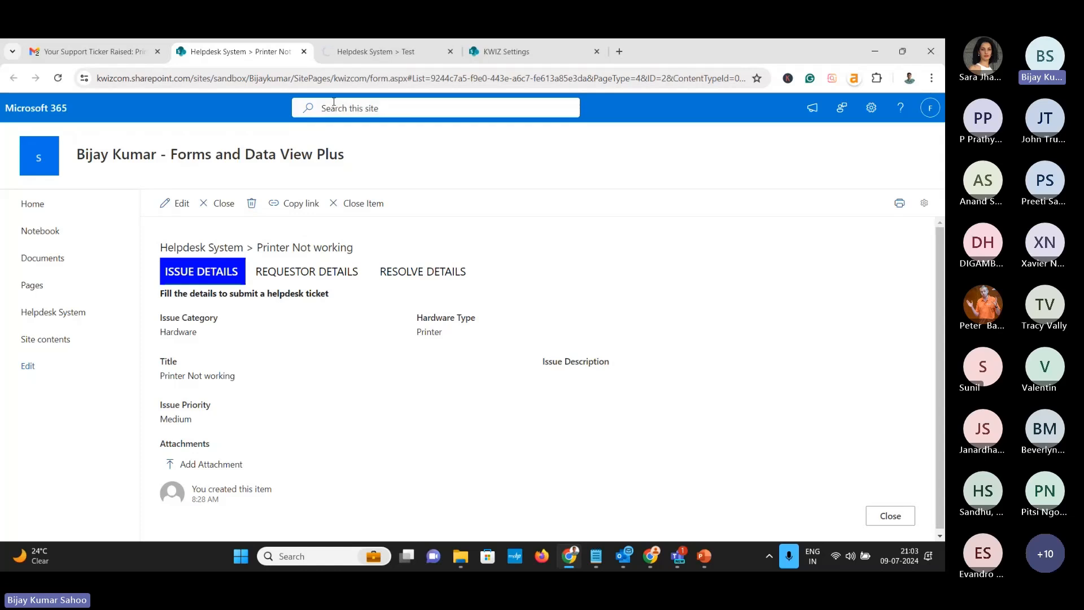
# Look over the Printer Not working ticket's resolve details in edit mode
pyautogui.click(334, 52)
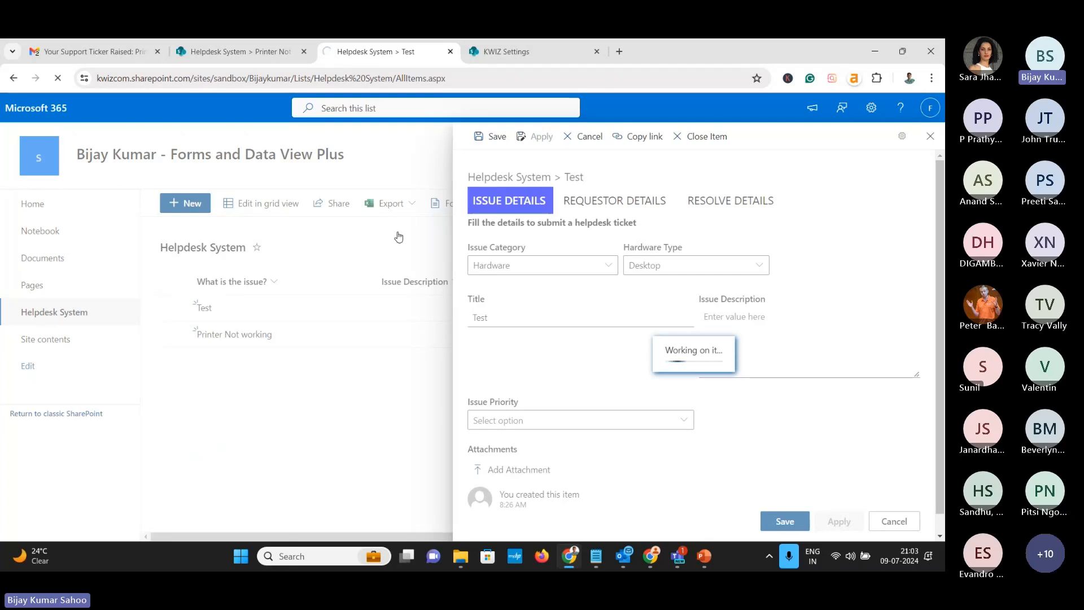
pyautogui.click(237, 52)
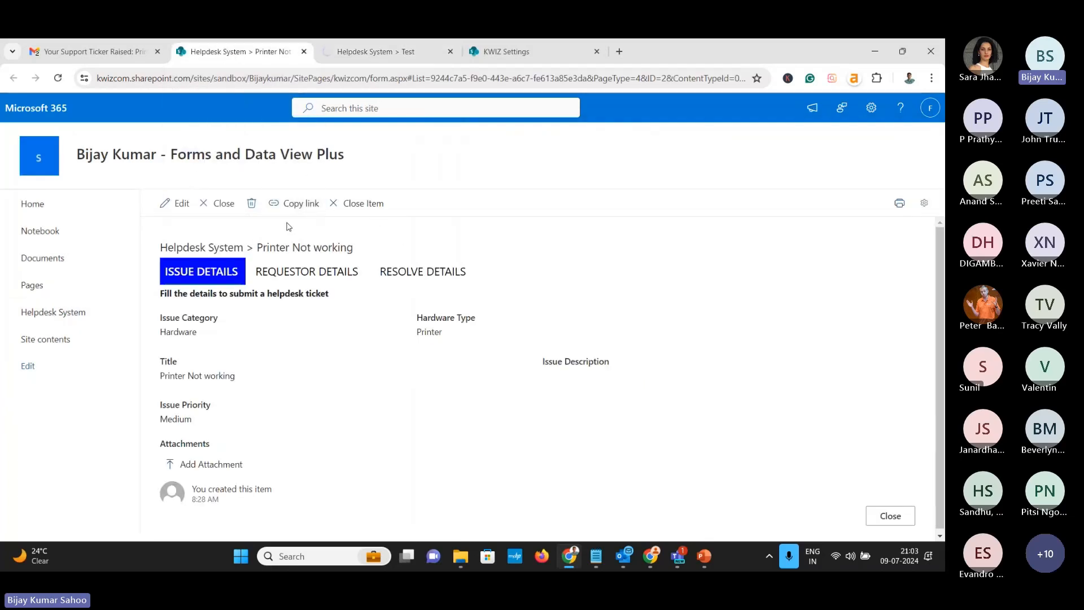
pyautogui.click(175, 204)
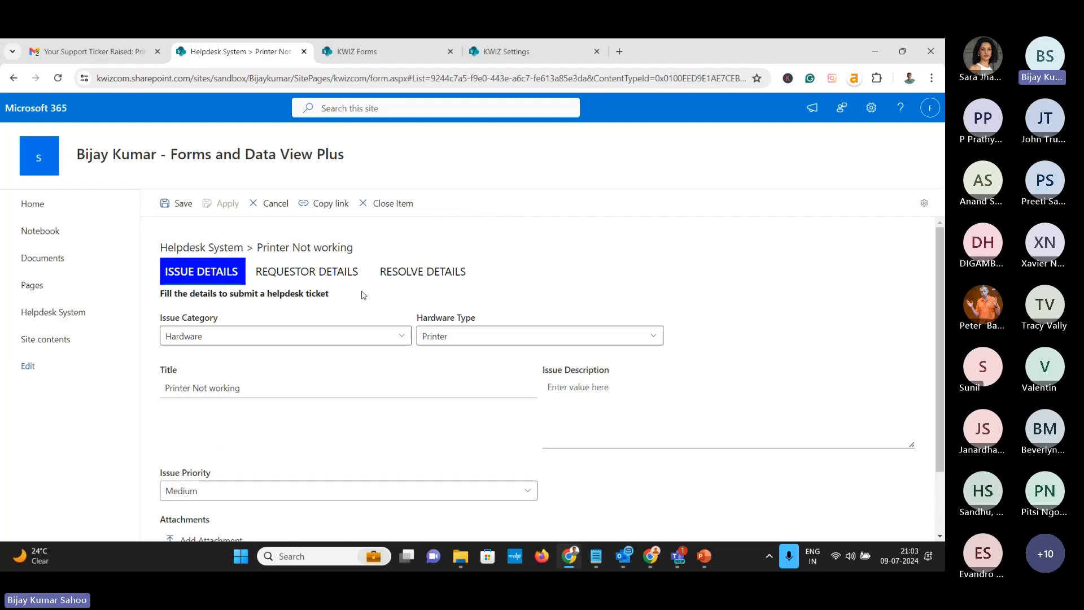
pyautogui.click(429, 274)
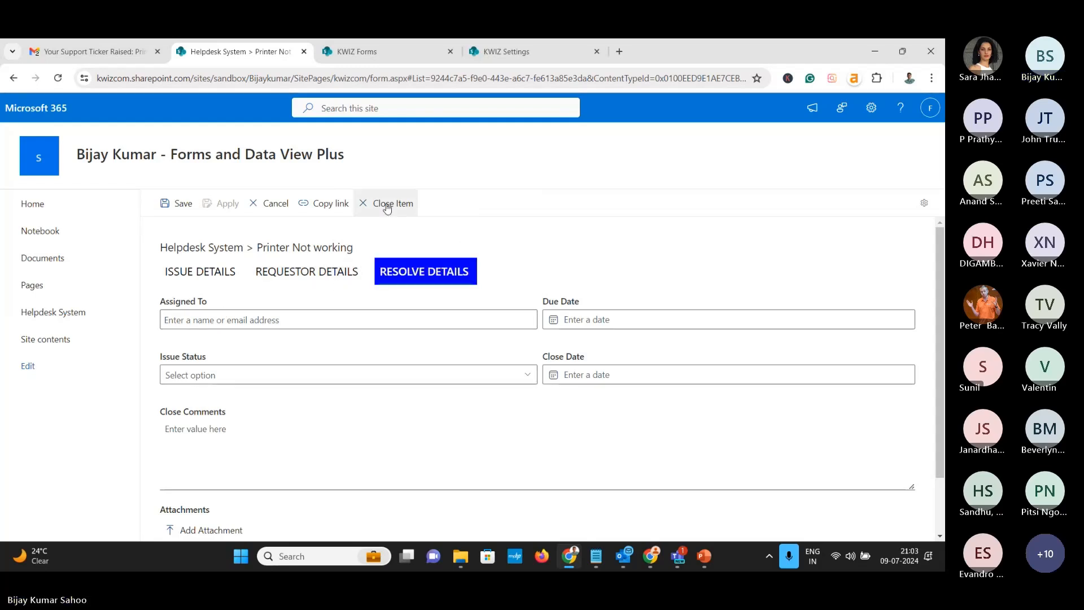
# Review the Test ticket's resolve details: Closed status, filled close date and automatic close comment
pyautogui.click(361, 54)
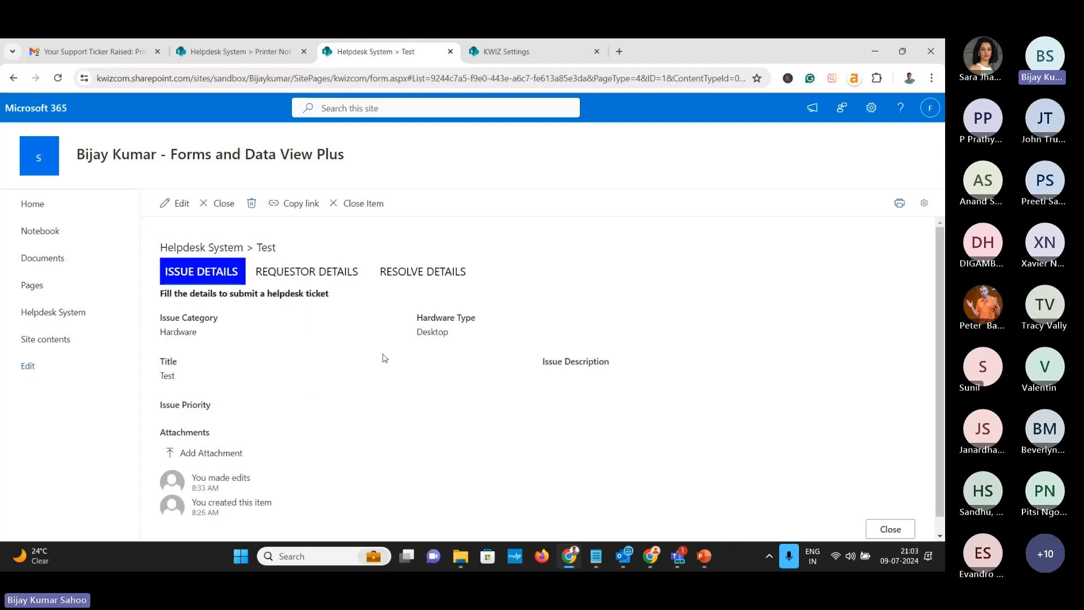
pyautogui.click(438, 277)
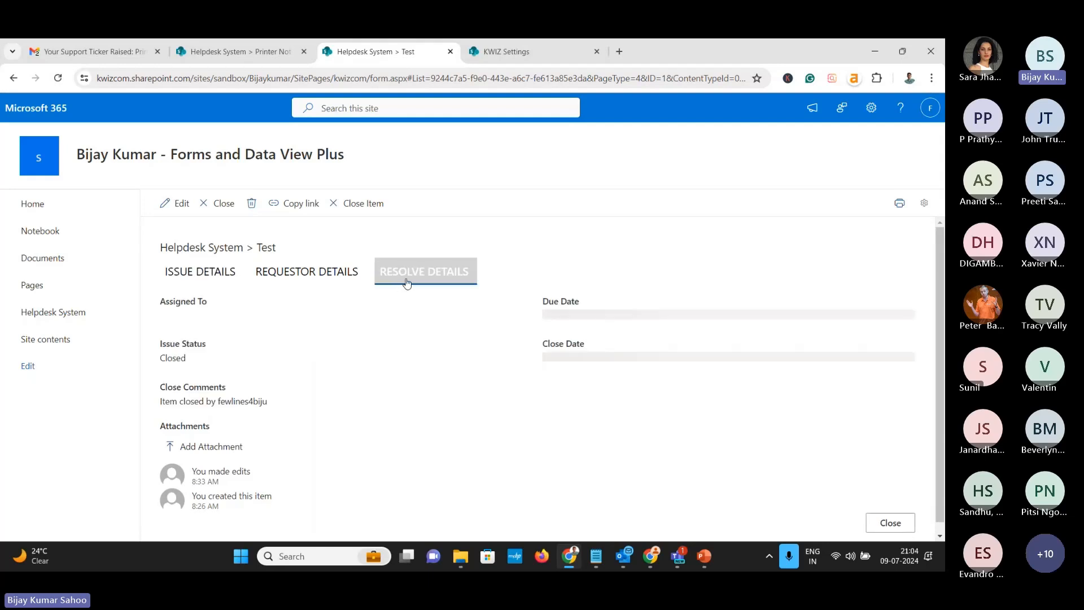
pyautogui.moveTo(163, 347); pyautogui.dragTo(196, 353)
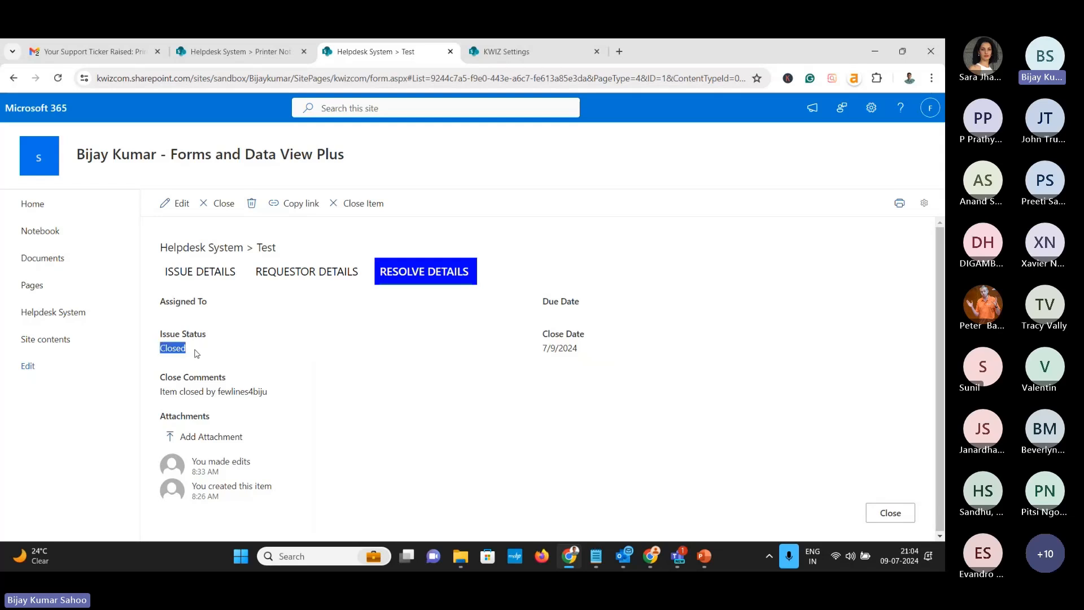
pyautogui.moveTo(546, 347); pyautogui.dragTo(587, 354)
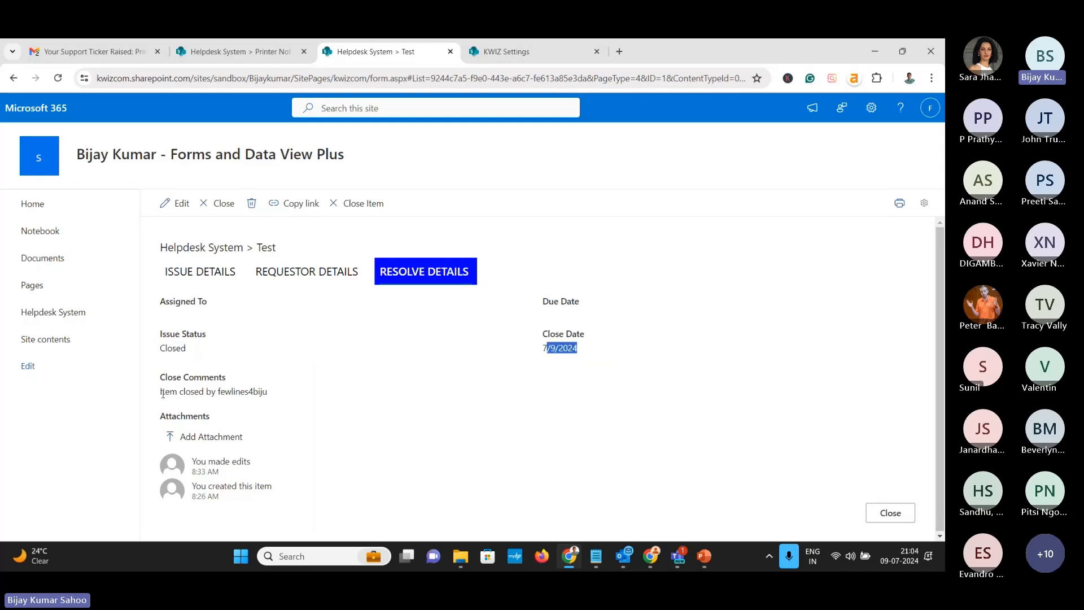
pyautogui.moveTo(162, 393); pyautogui.dragTo(269, 393)
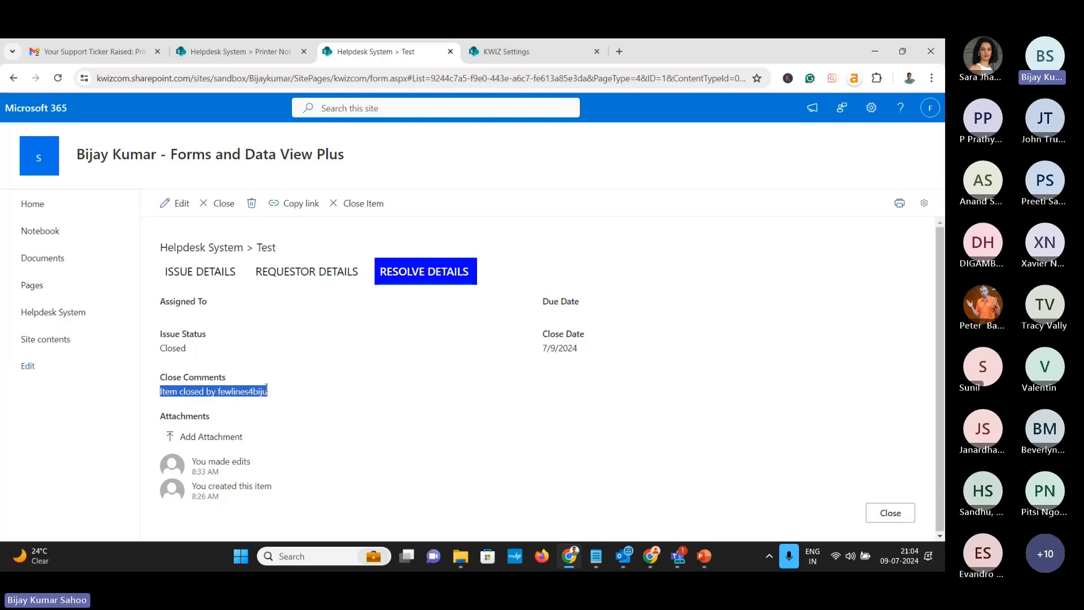
# Close the Test ticket's form and go back to the Helpdesk System list
pyautogui.click(254, 49)
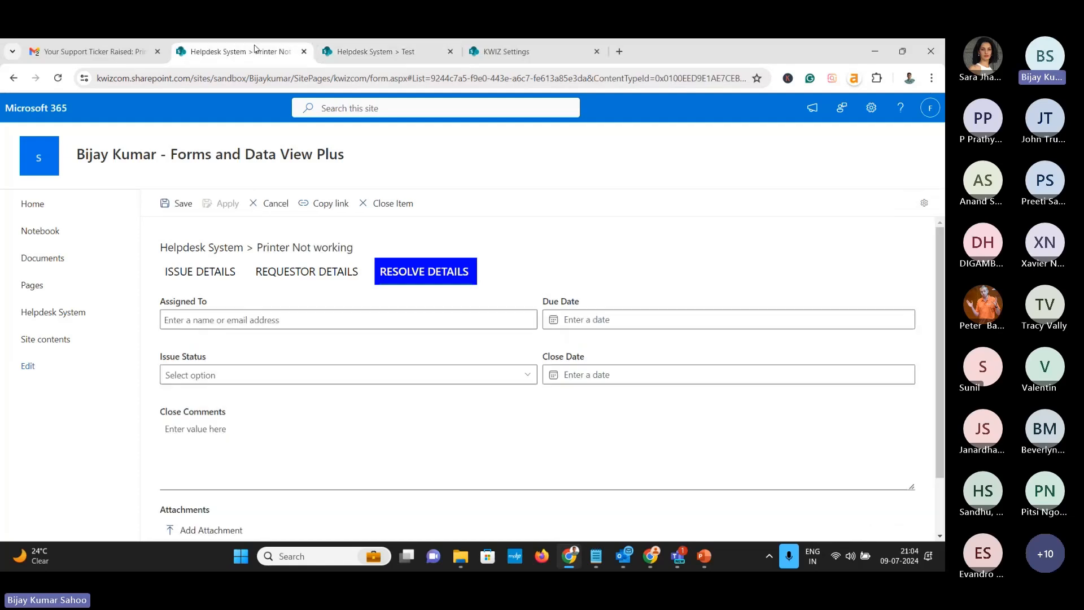
pyautogui.click(349, 61)
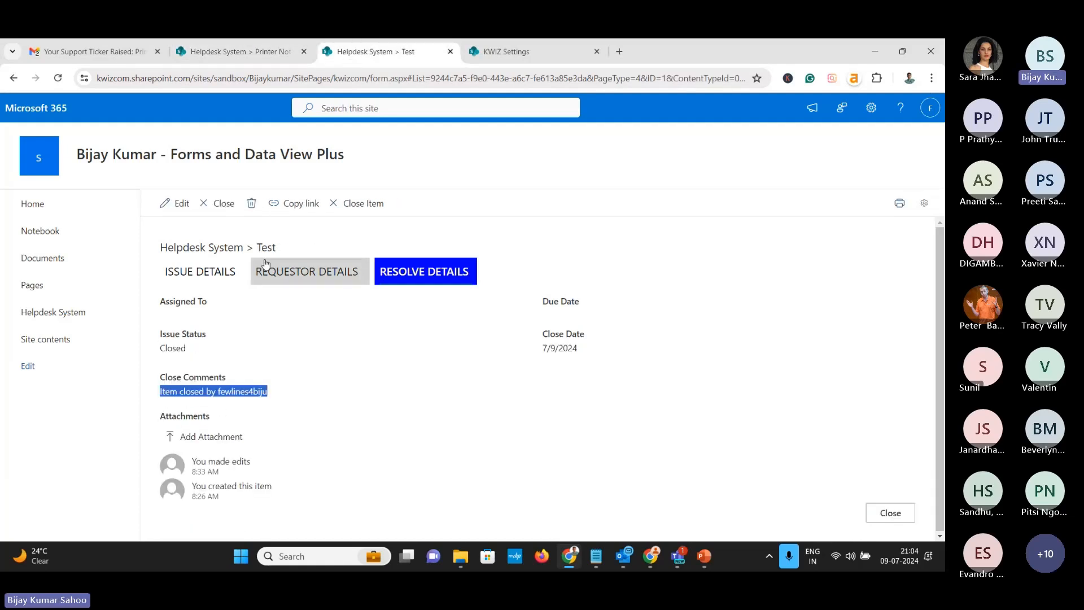
pyautogui.click(281, 61)
pyautogui.click(343, 61)
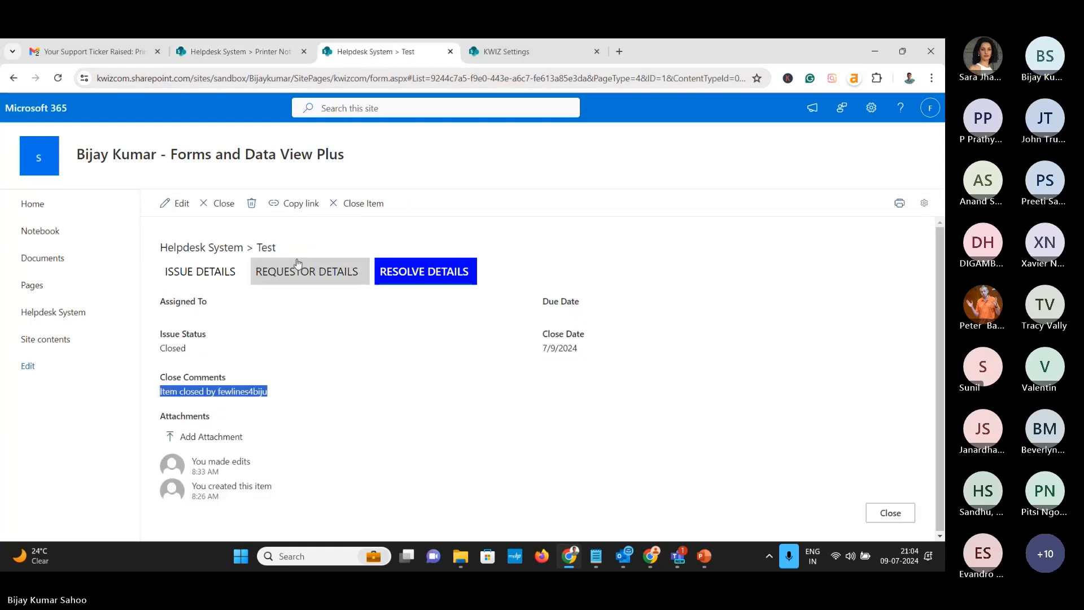
pyautogui.click(218, 203)
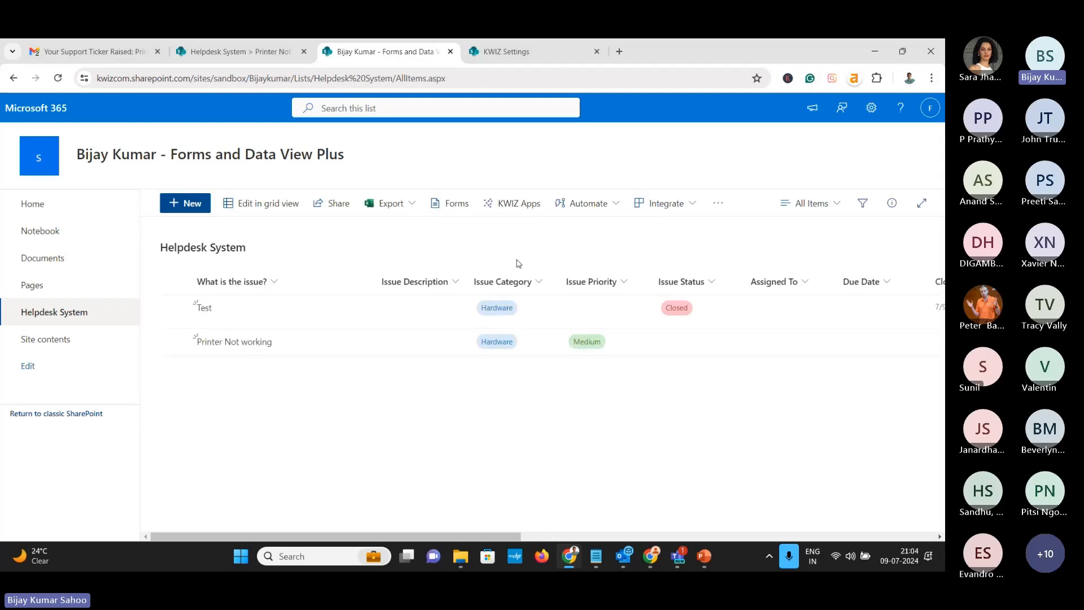
# Start a new Update Item activity in the list's KWIZ Activities settings
pyautogui.click(519, 205)
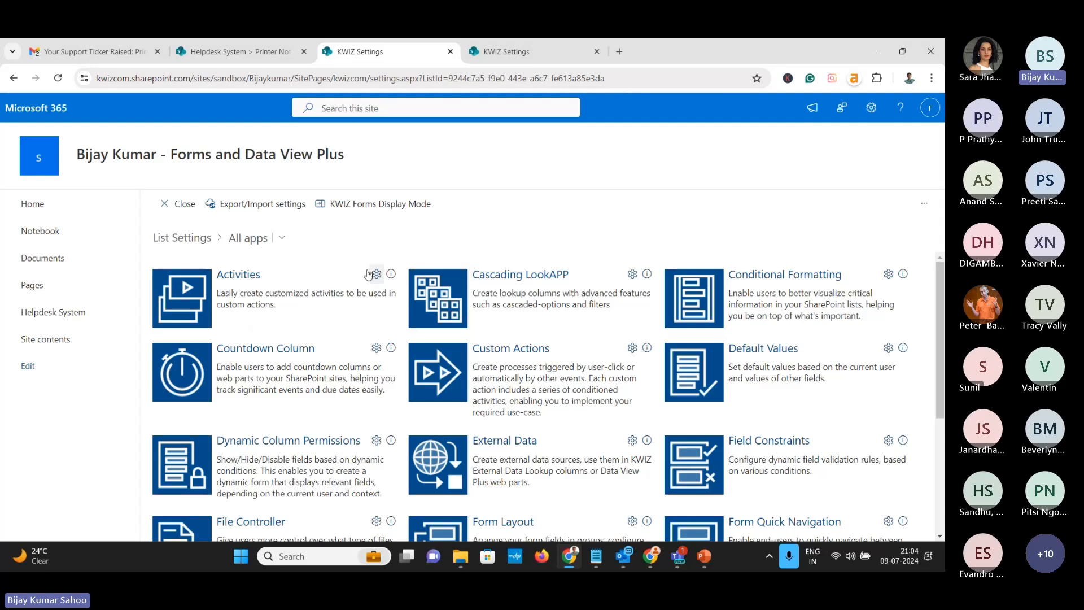
pyautogui.click(259, 275)
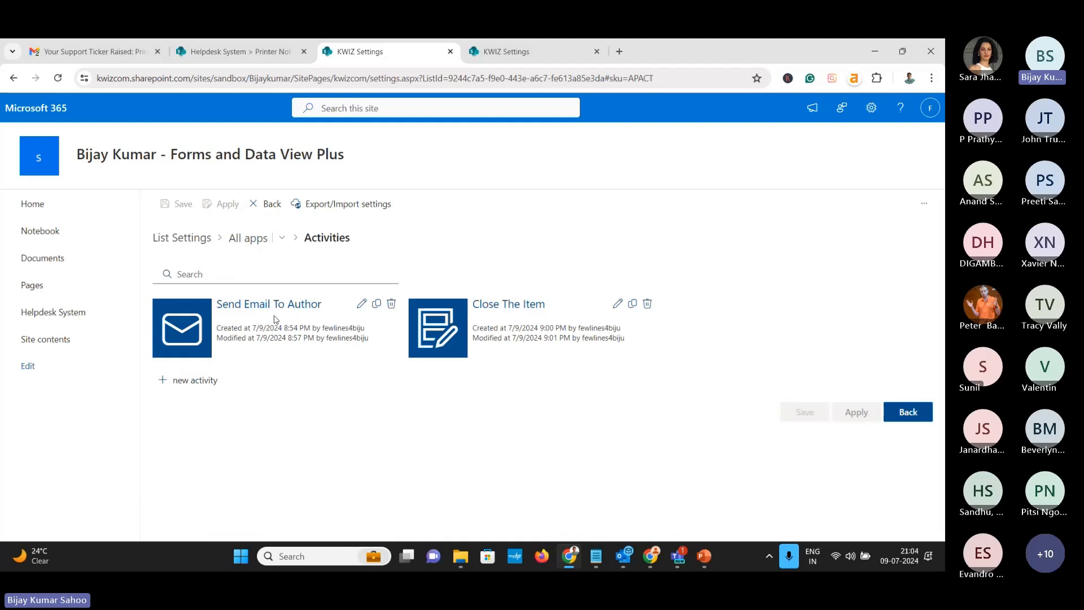
pyautogui.click(194, 382)
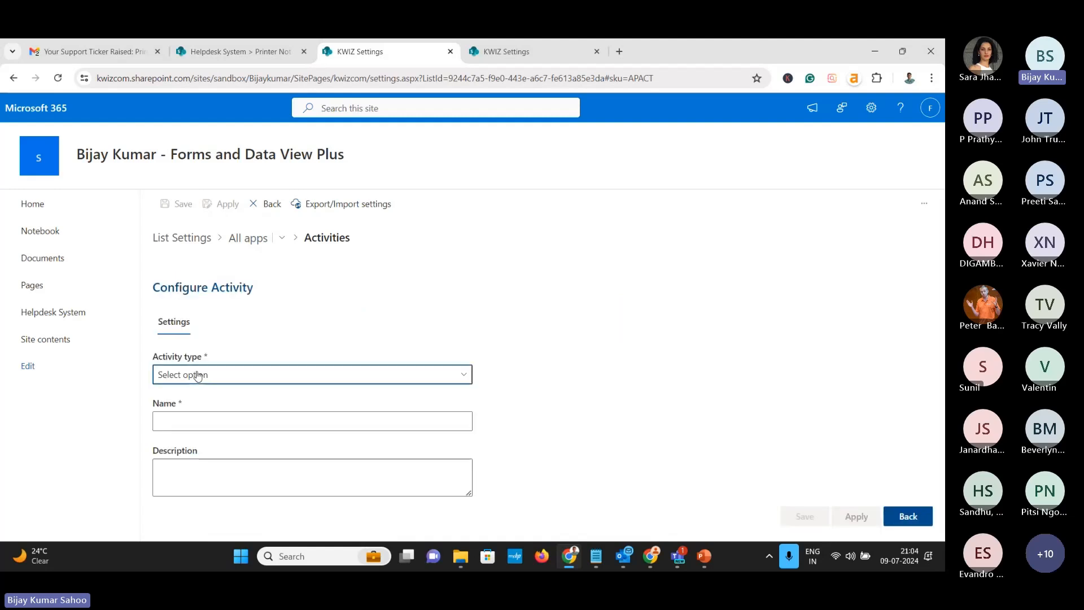
pyautogui.click(198, 375)
pyautogui.click(200, 315)
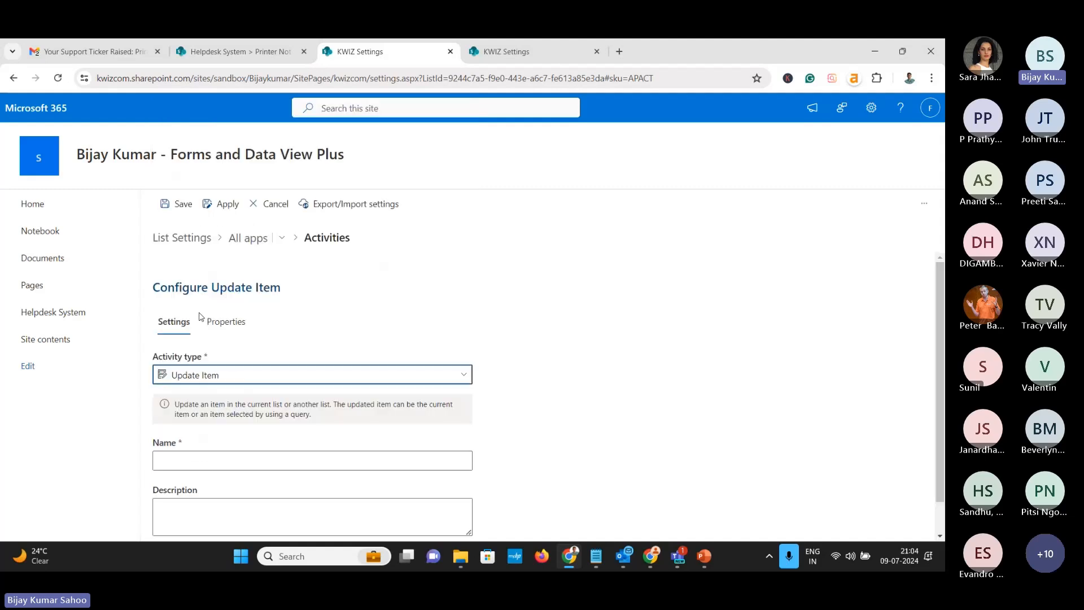
pyautogui.click(231, 382)
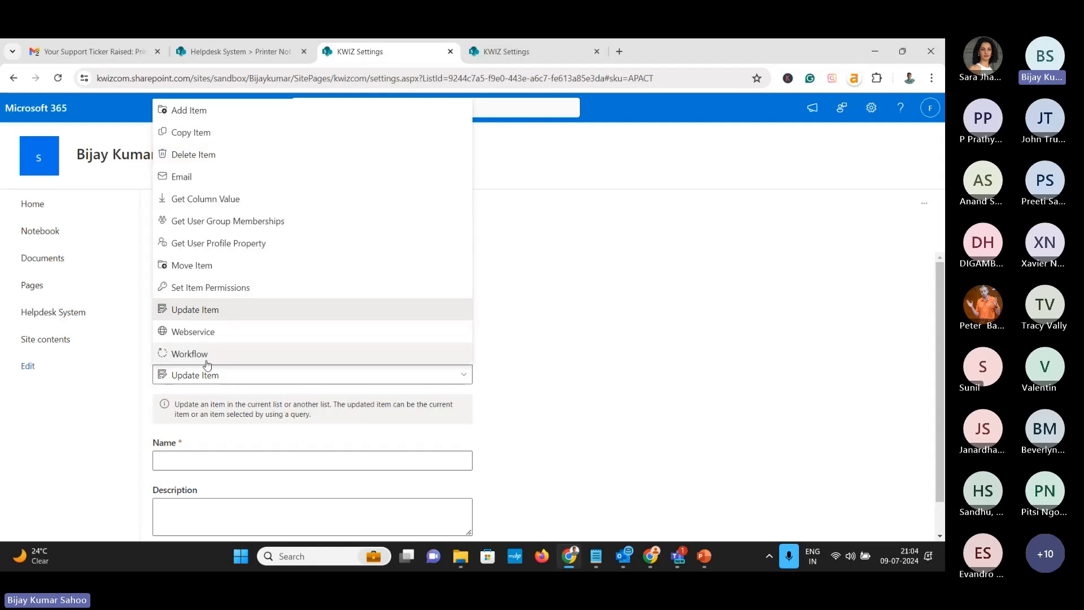
pyautogui.click(552, 405)
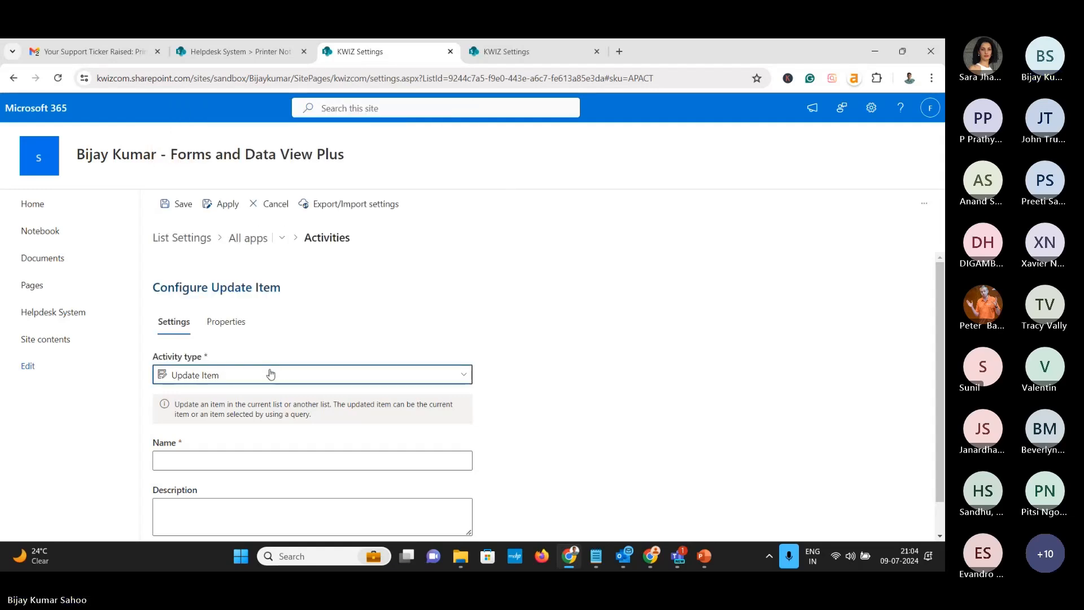
# Name the activity 'Assign To Me'
pyautogui.scroll(-1, 271, 382)
pyautogui.click(238, 417)
pyautogui.write('A')
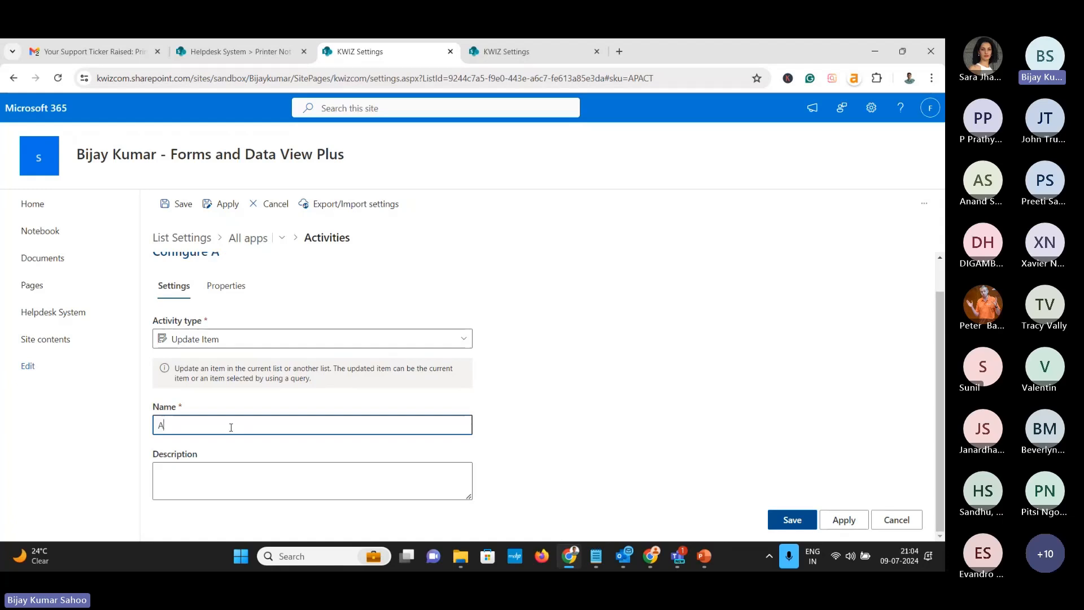
pyautogui.write('ssign To Mer')
pyautogui.click(225, 286)
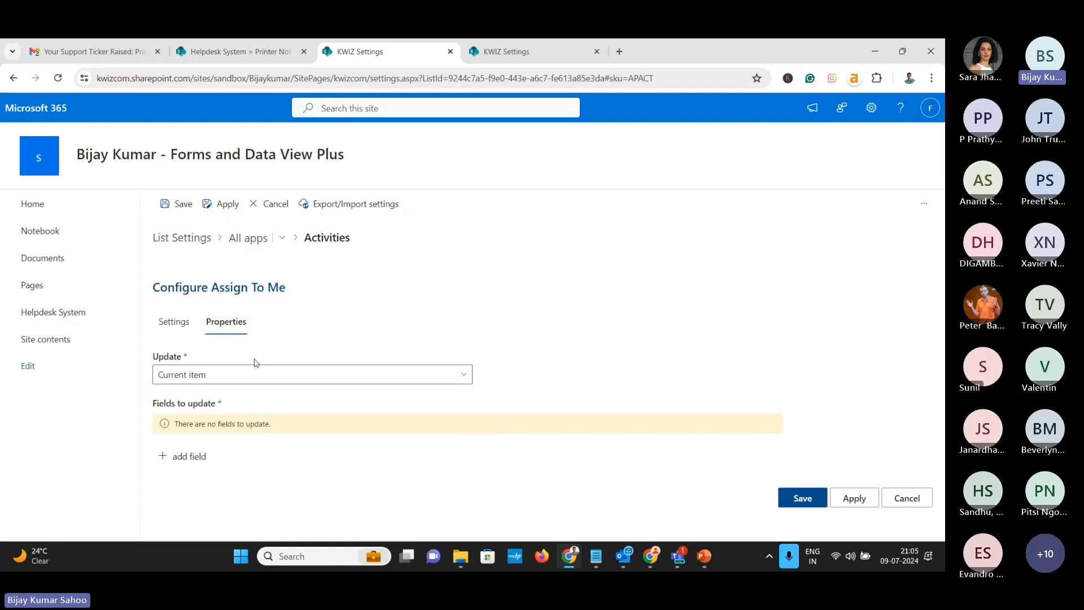
# Set the activity's Assigned To field to the [Me] token and apply it
pyautogui.click(189, 456)
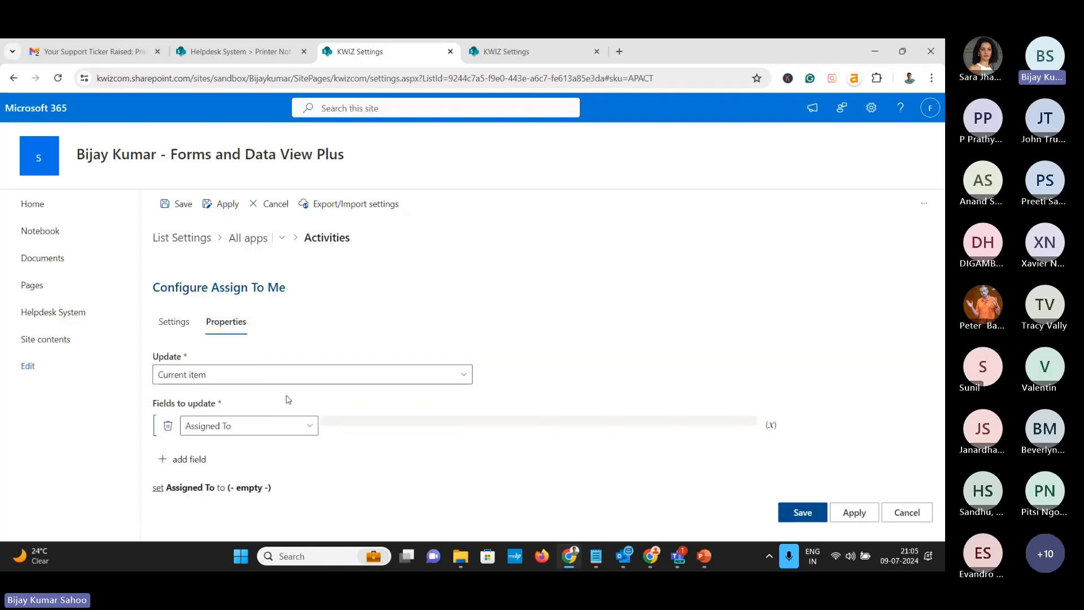
pyautogui.click(382, 430)
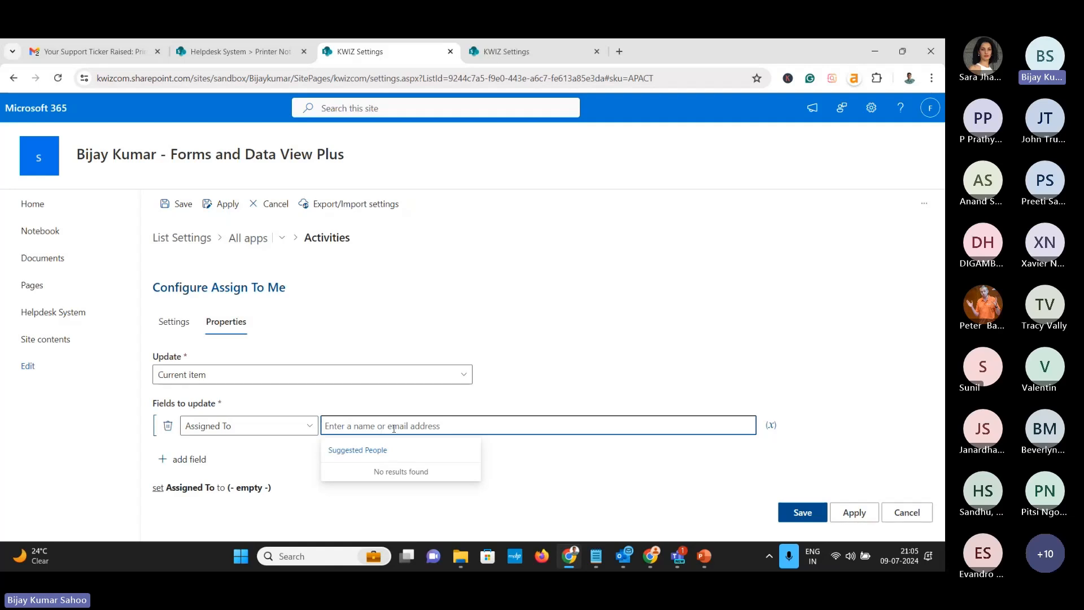
pyautogui.click(771, 424)
pyautogui.click(481, 429)
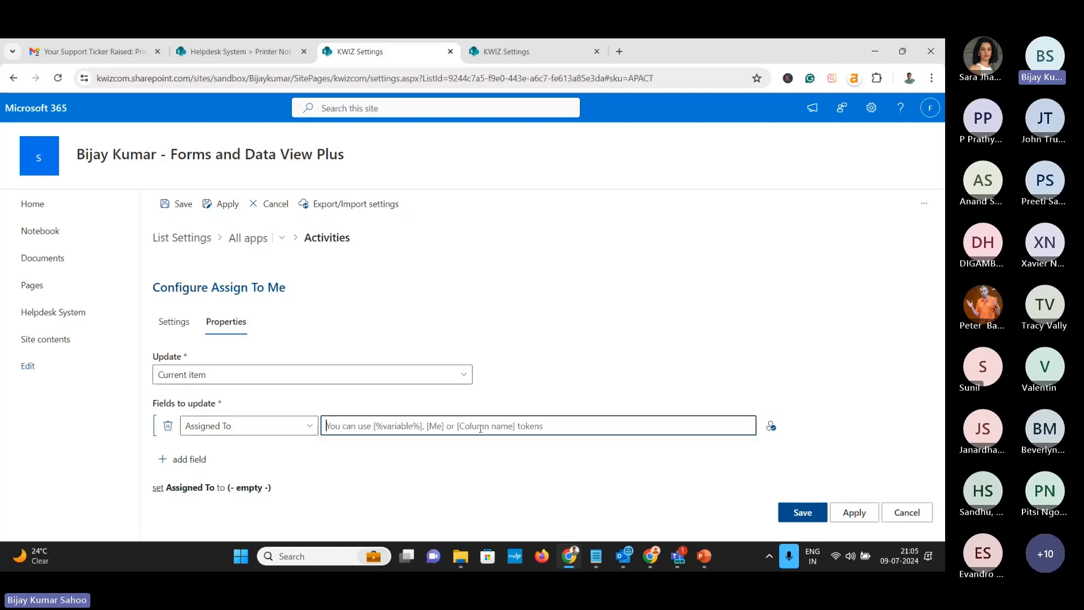
pyautogui.write('[Me]')
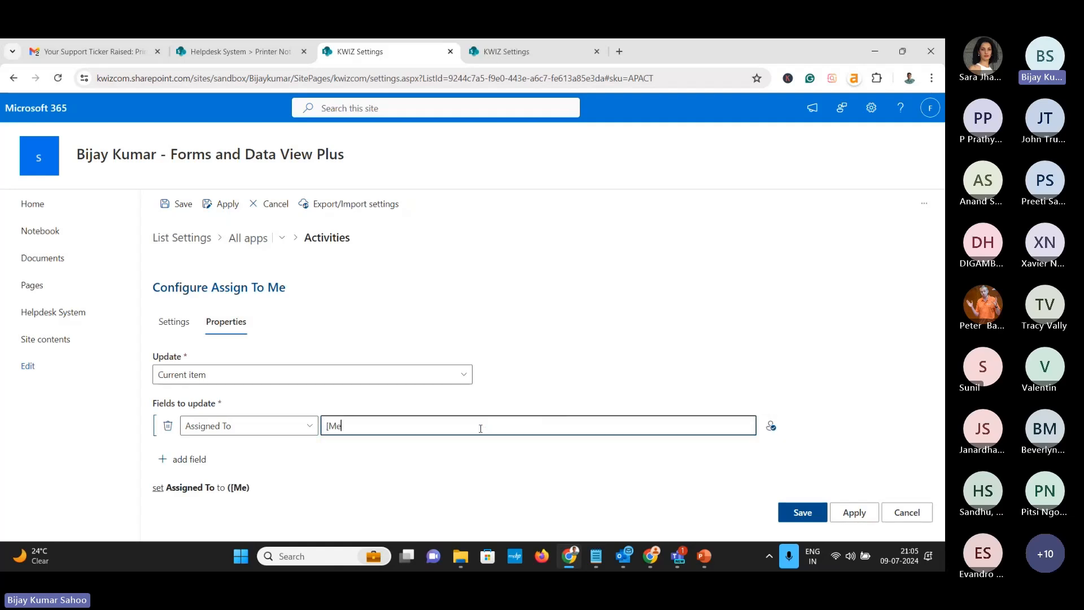
pyautogui.click(855, 512)
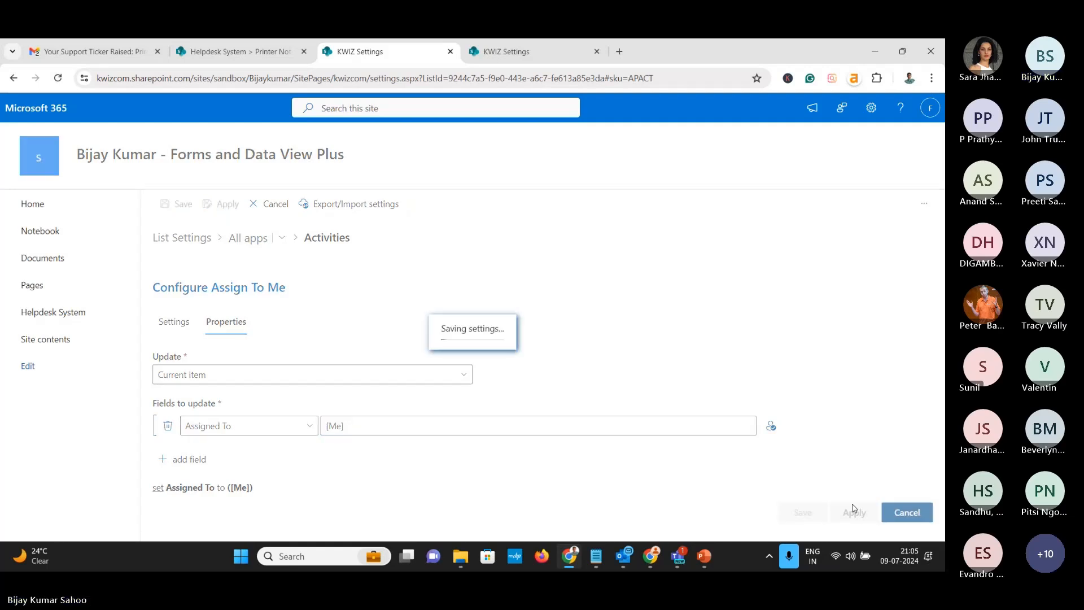
pyautogui.click(259, 249)
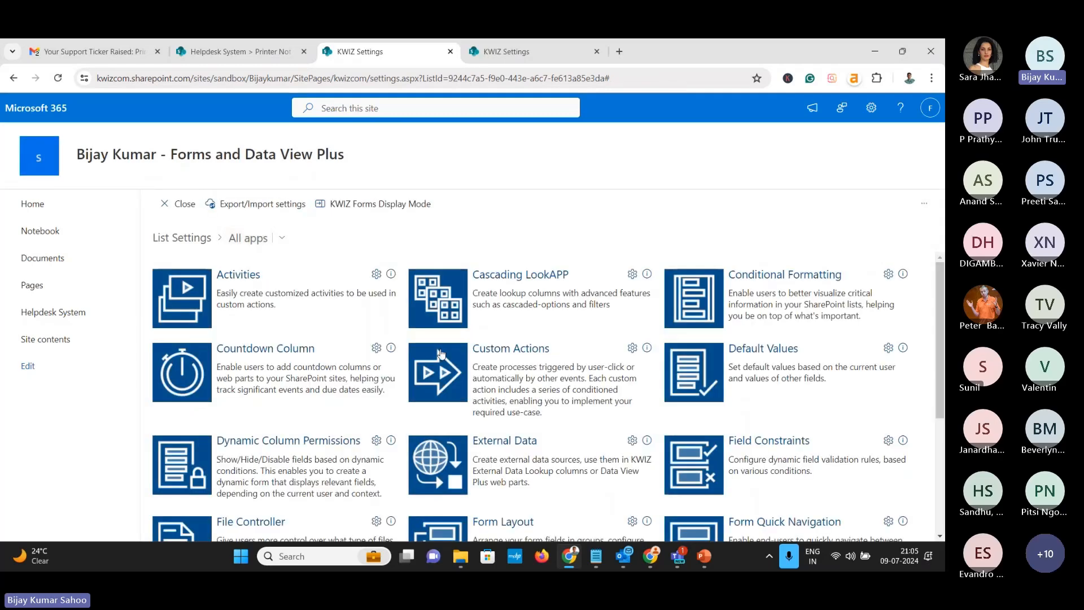
# Create a new User Action custom action named and captioned 'Assign To Me'
pyautogui.click(532, 353)
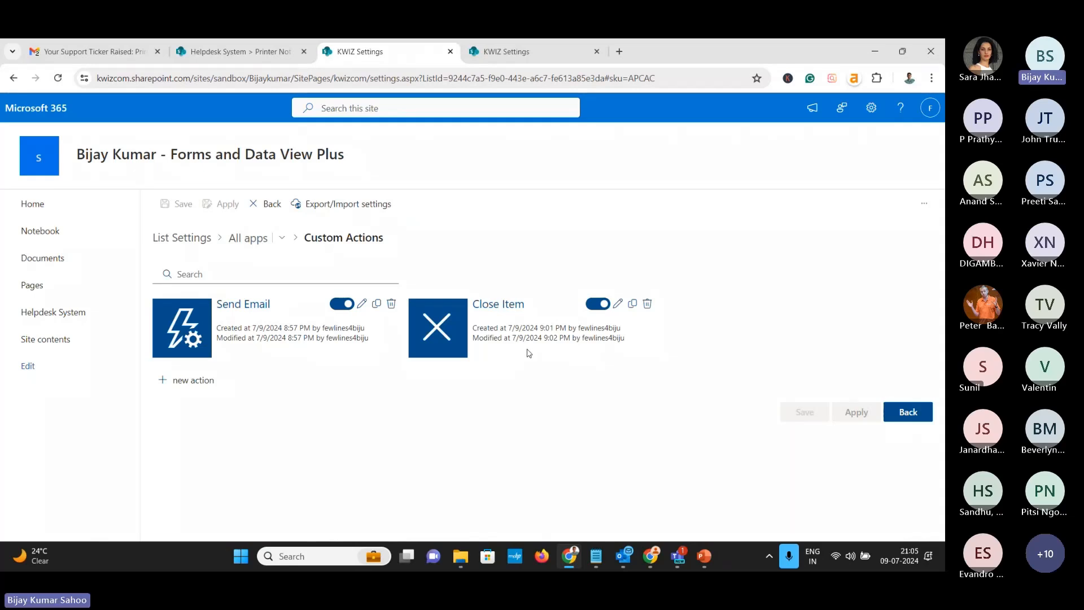
pyautogui.click(194, 380)
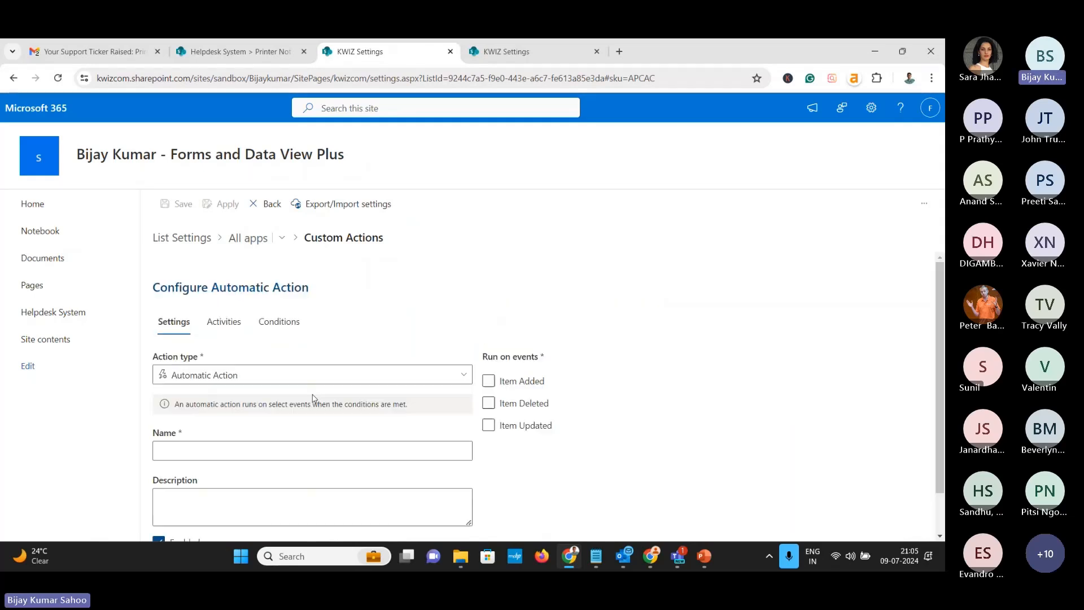
pyautogui.click(315, 380)
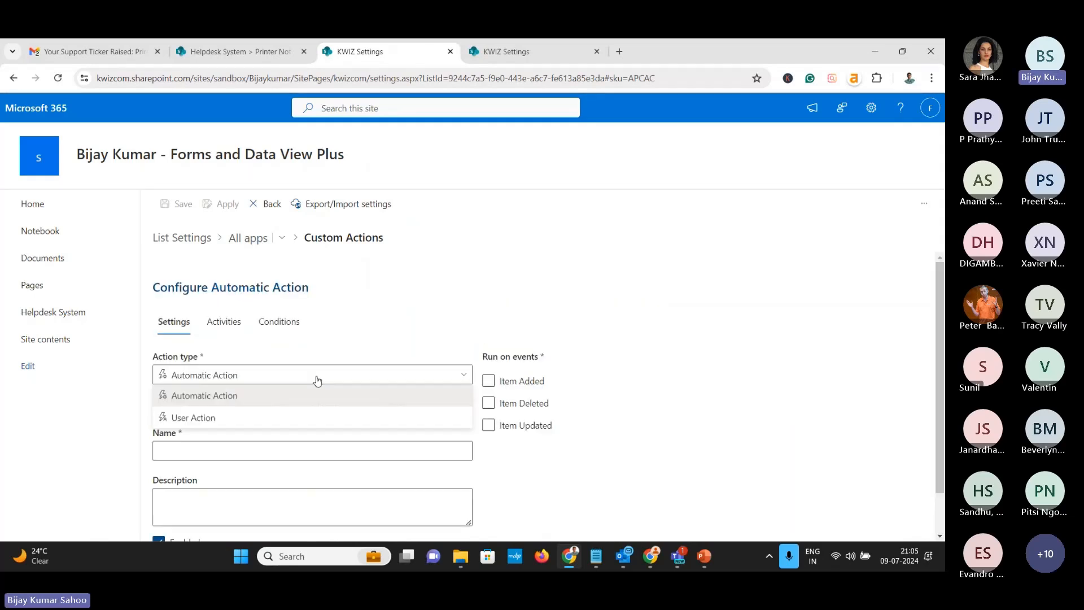
pyautogui.click(288, 419)
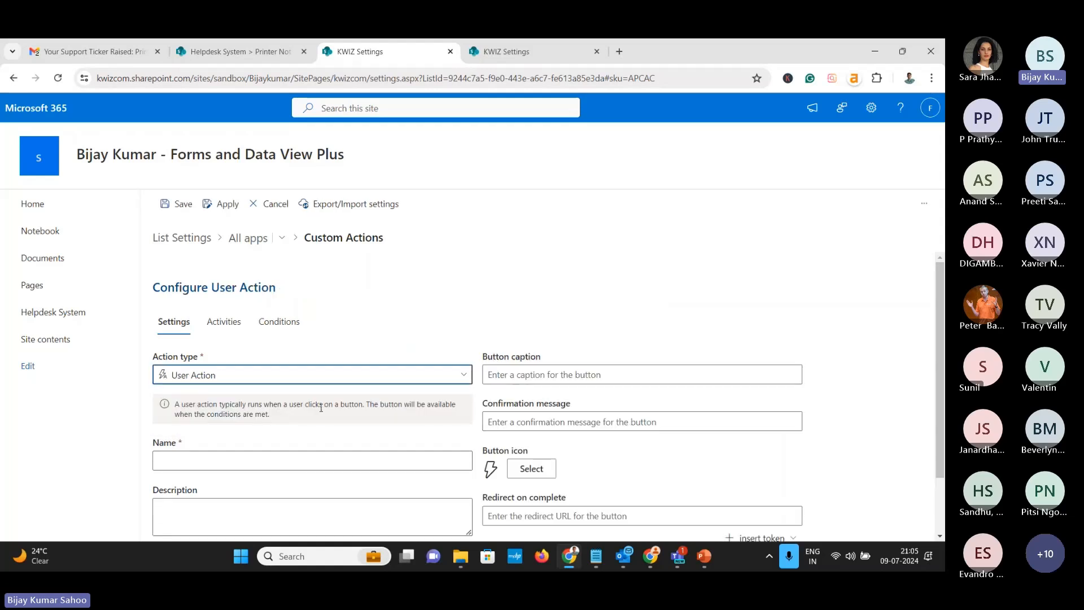
pyautogui.click(512, 377)
pyautogui.click(355, 462)
pyautogui.write('A')
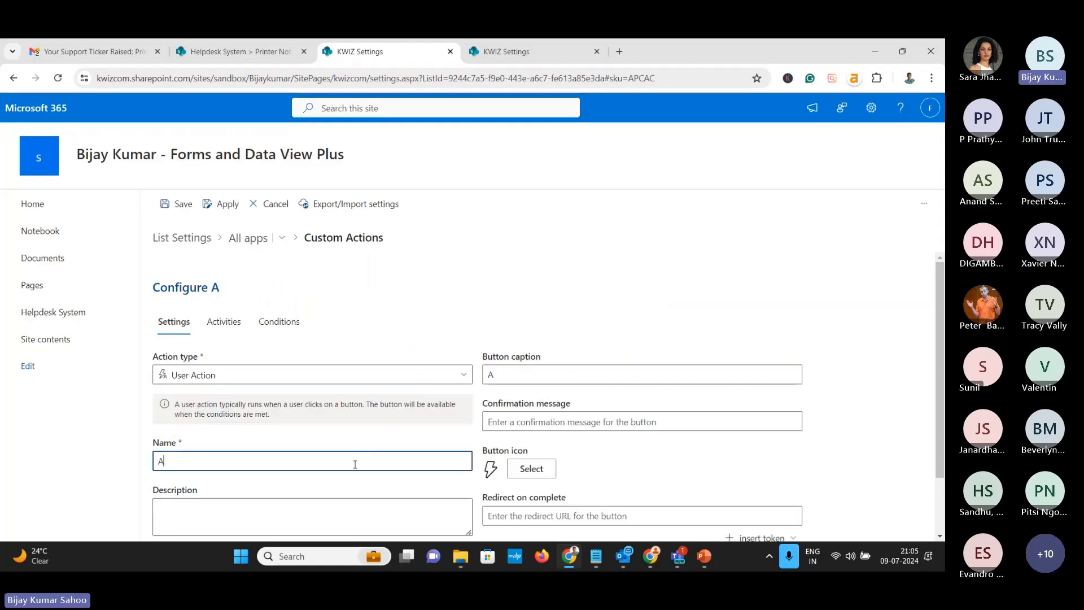
pyautogui.write('ssign To Me')
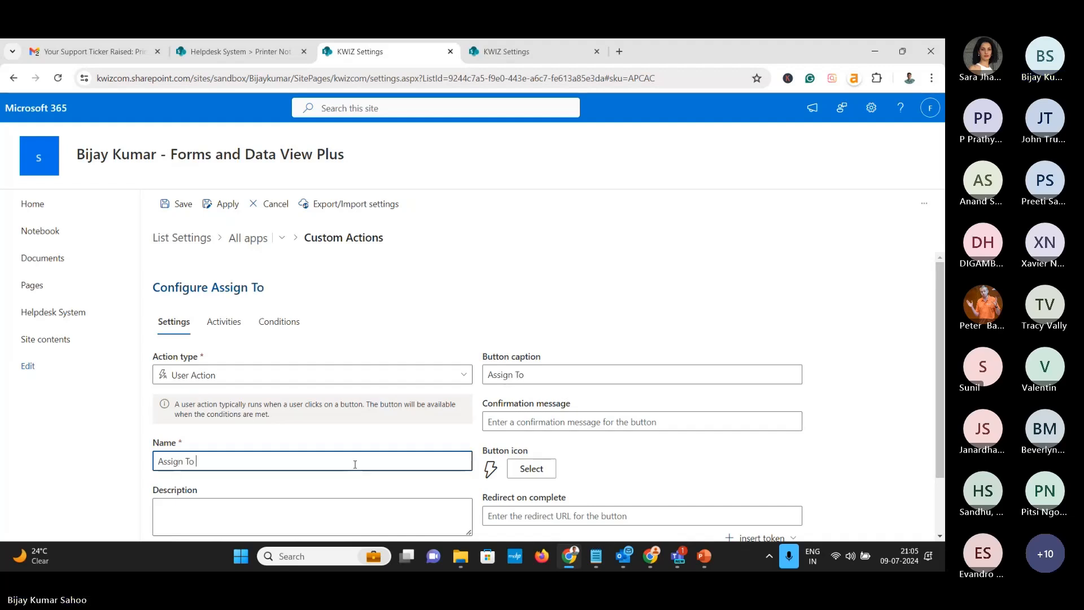
# Give the action confirmation 'Are you Sure?', a plus icon and redirect [View Item], then apply
pyautogui.click(605, 423)
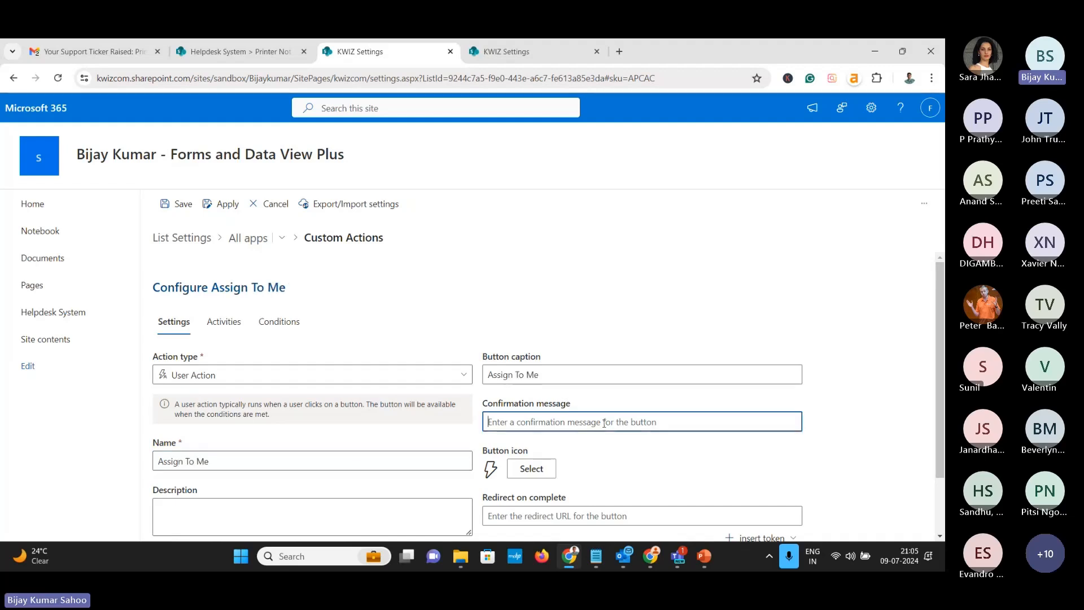
pyautogui.write('Are you ')
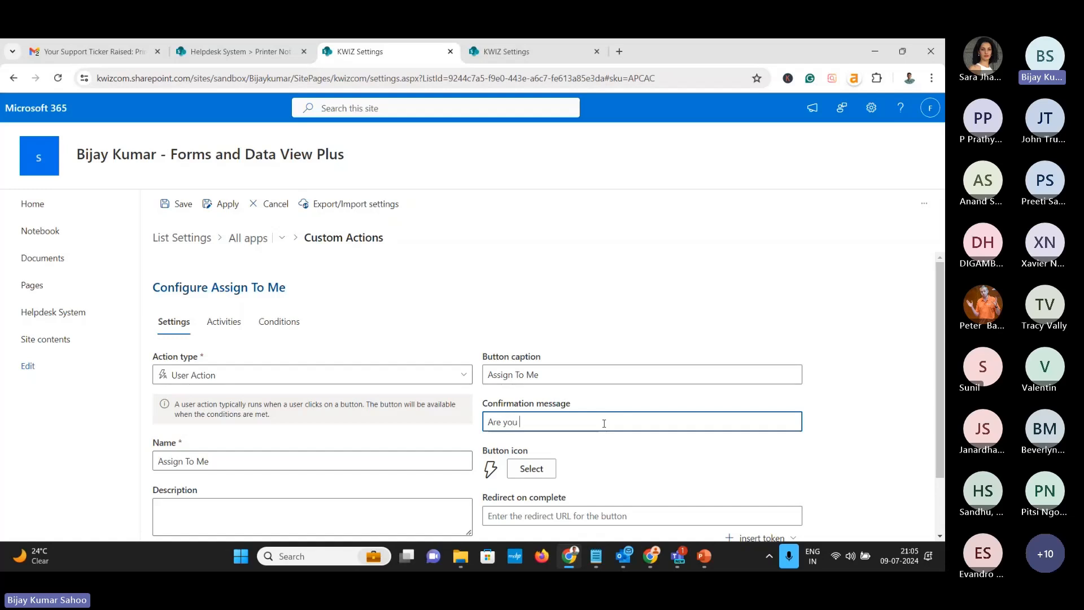
pyautogui.write('Siur')
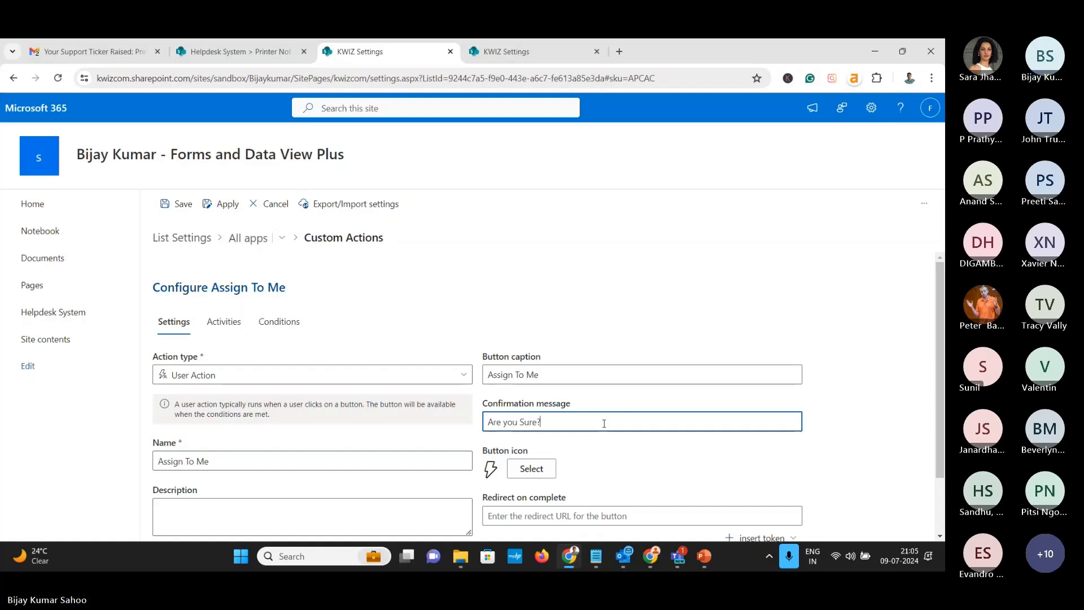
pyautogui.write('e?')
pyautogui.scroll(-1, 608, 451)
pyautogui.click(532, 396)
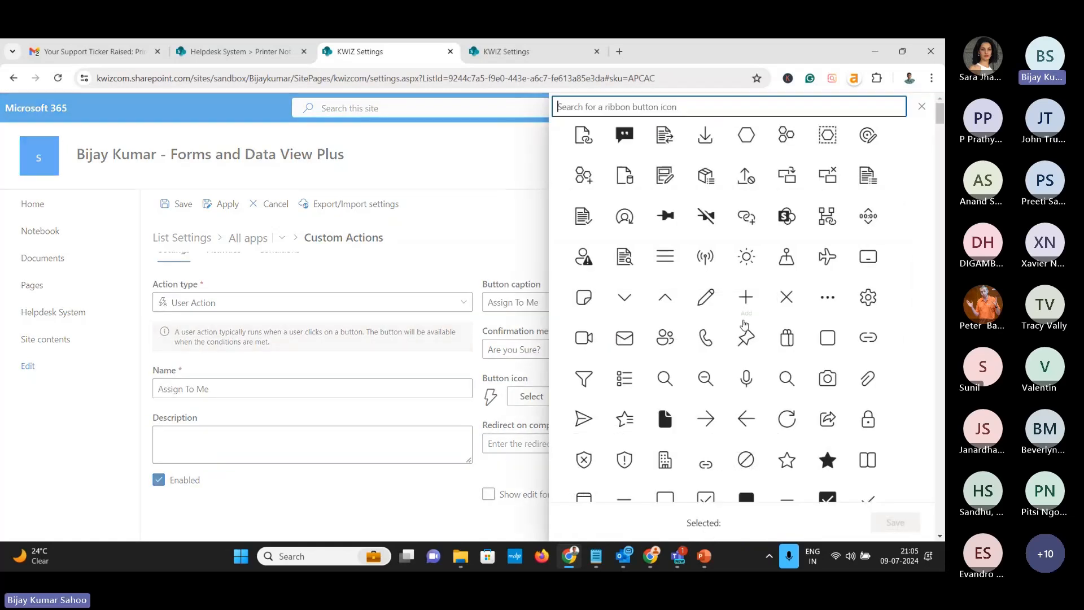
pyautogui.click(745, 322)
pyautogui.click(896, 521)
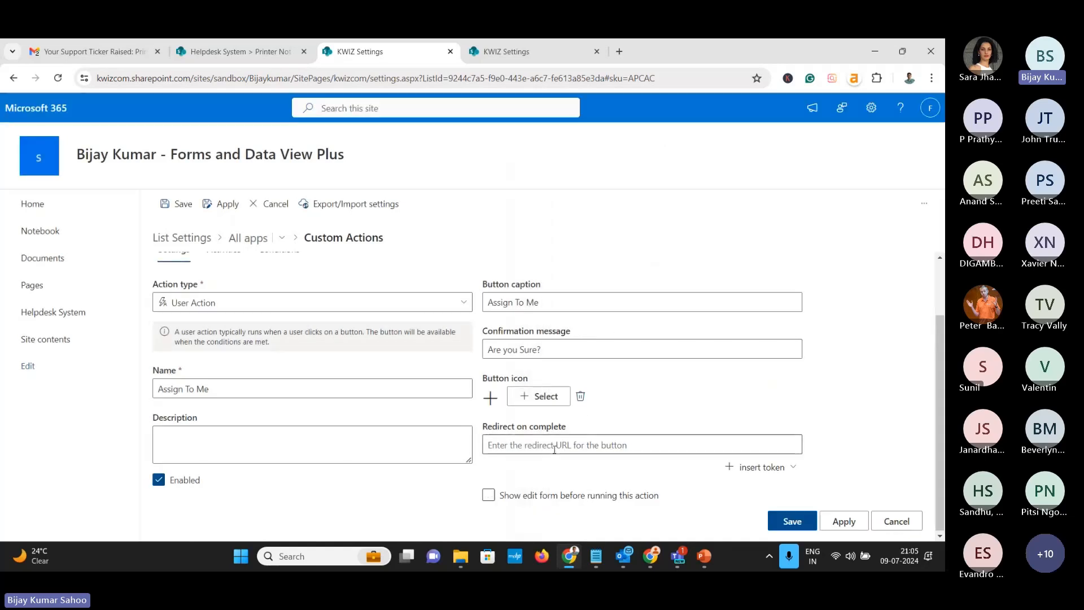
pyautogui.click(762, 467)
pyautogui.click(744, 355)
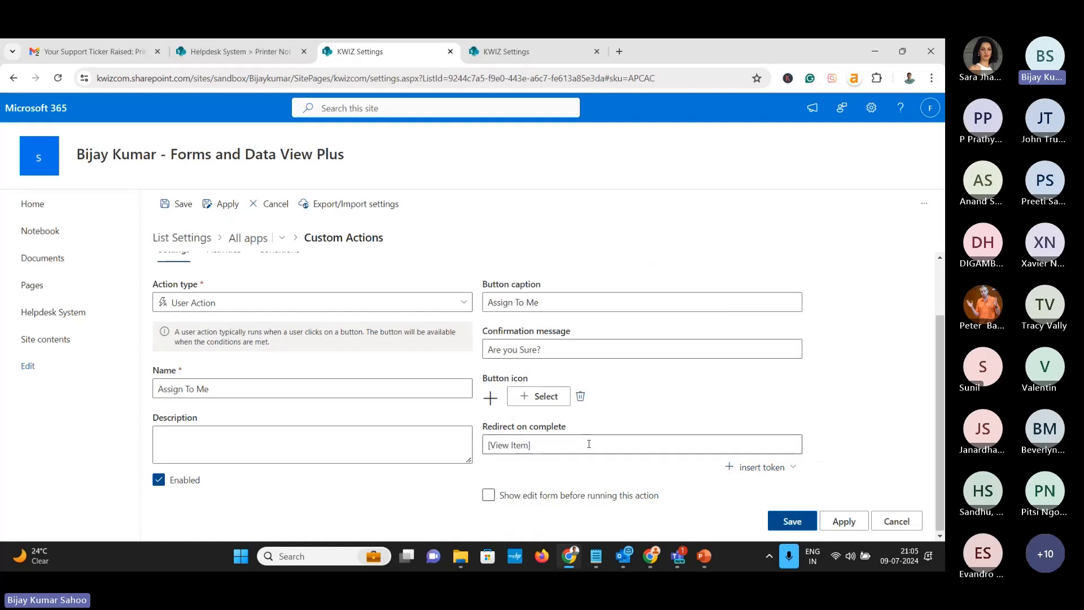
pyautogui.click(841, 520)
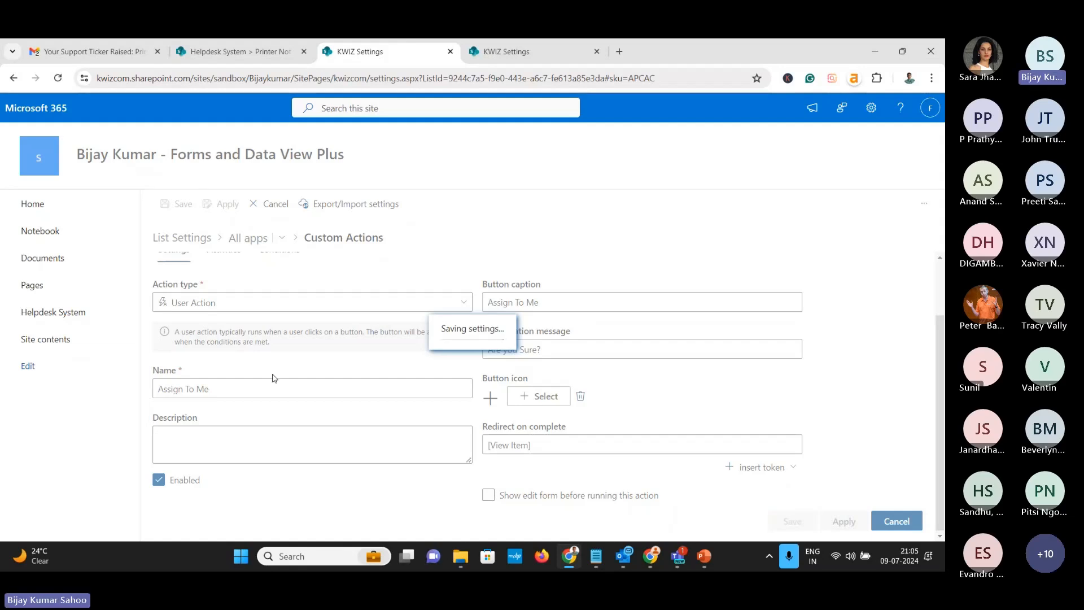
pyautogui.click(237, 51)
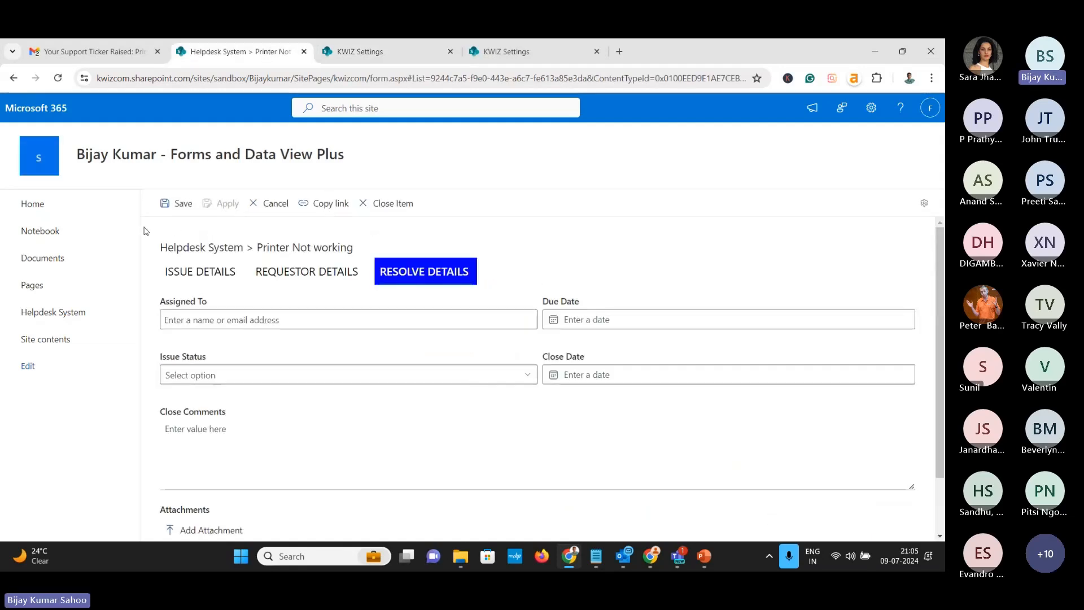
# Edit the Printer Not working ticket and run Assign To Me, confirming with OK
pyautogui.click(64, 314)
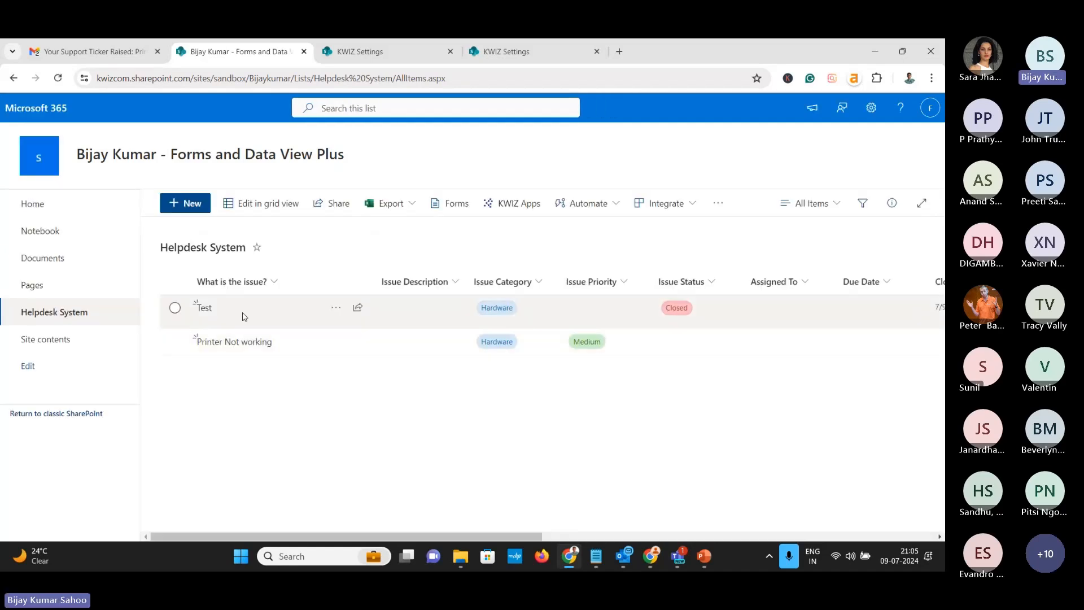
pyautogui.click(221, 346)
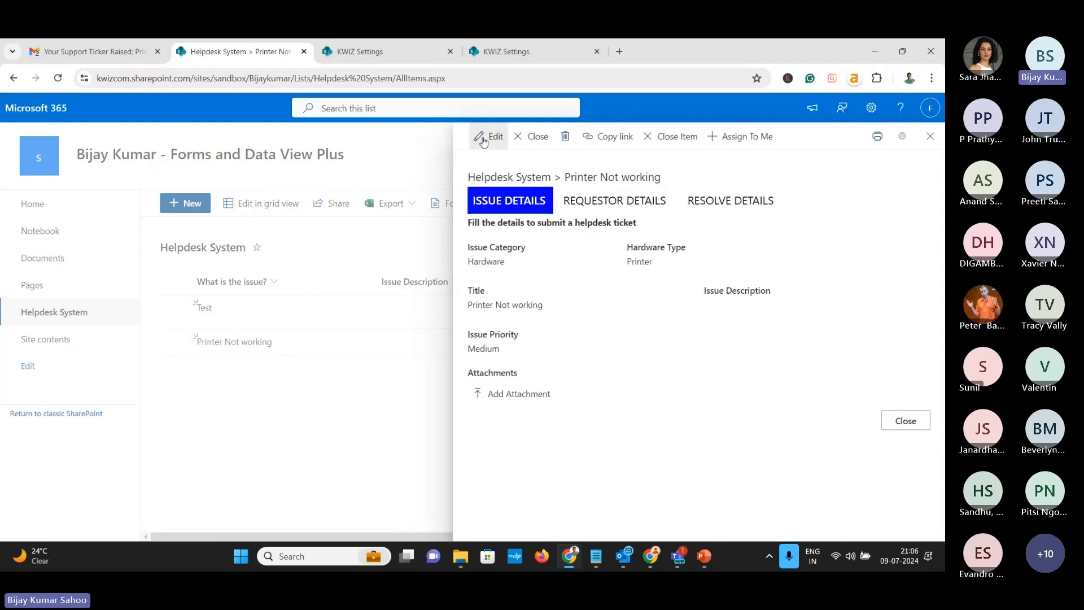
pyautogui.click(486, 139)
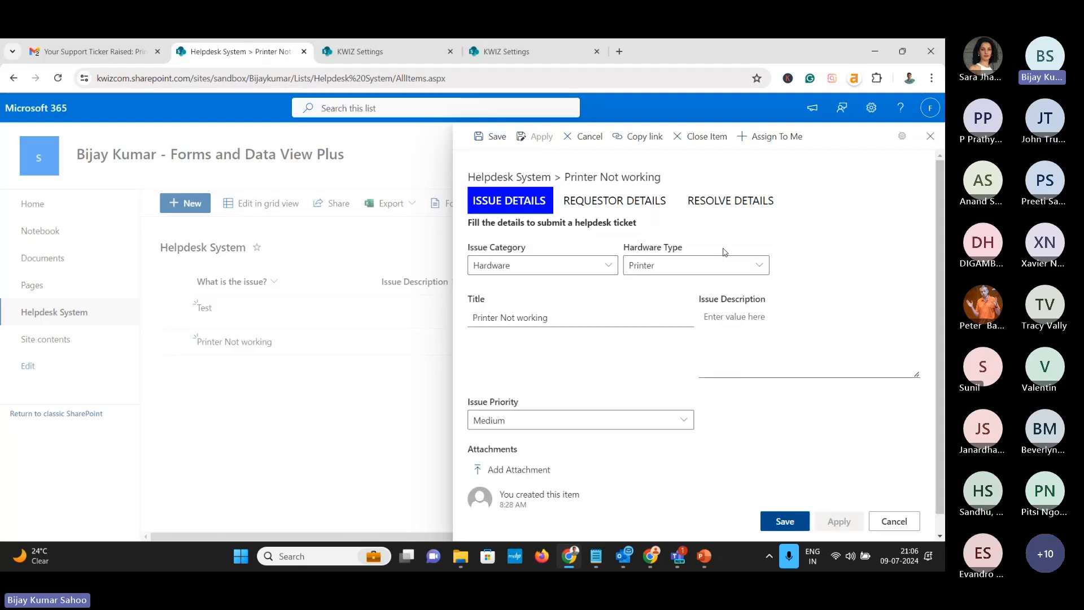
pyautogui.click(728, 202)
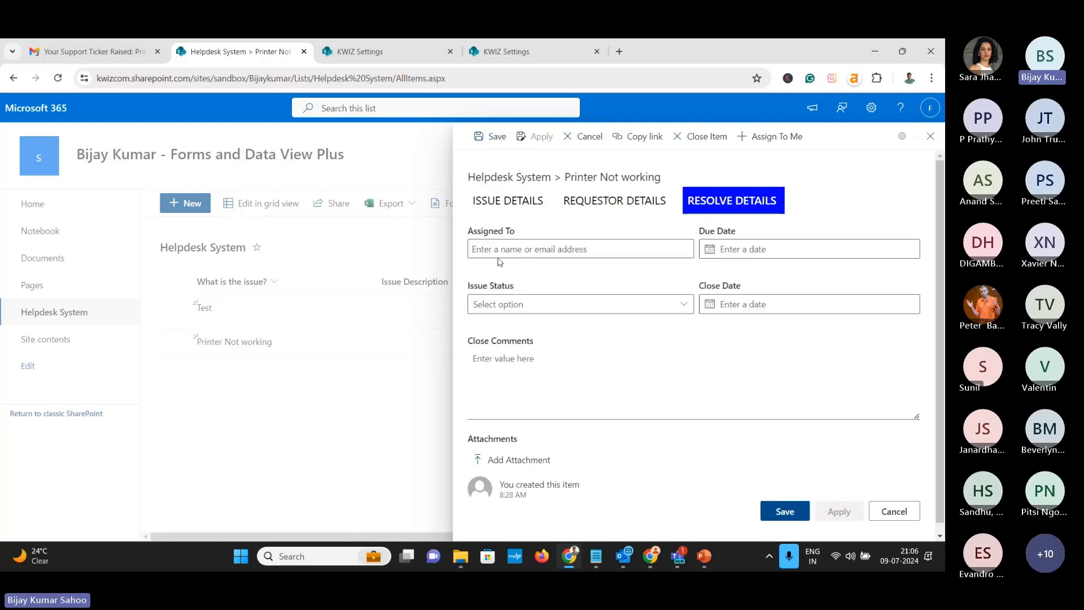
pyautogui.click(789, 147)
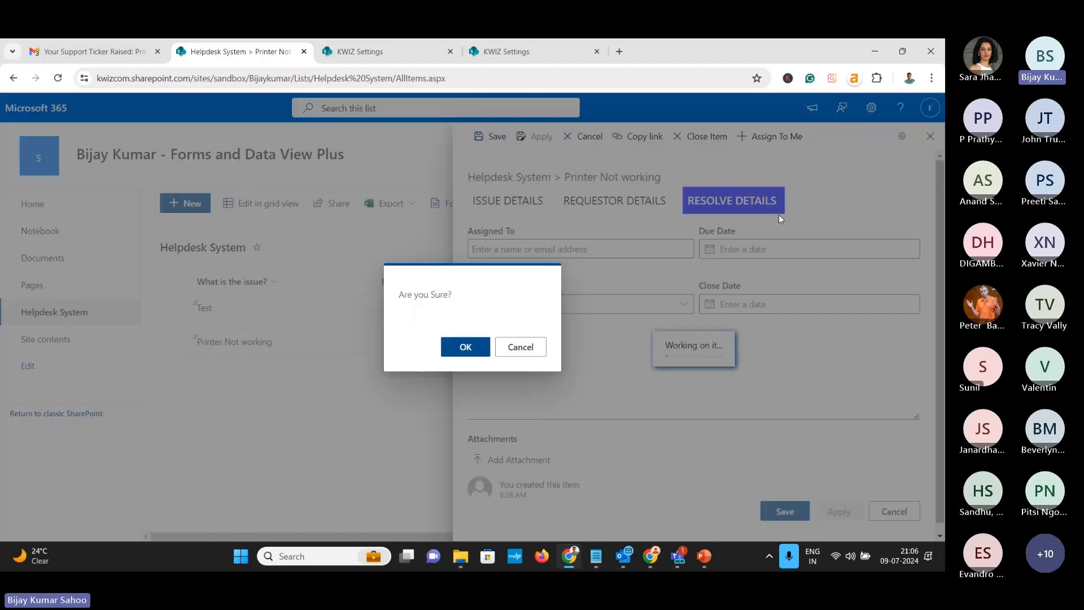
pyautogui.click(466, 347)
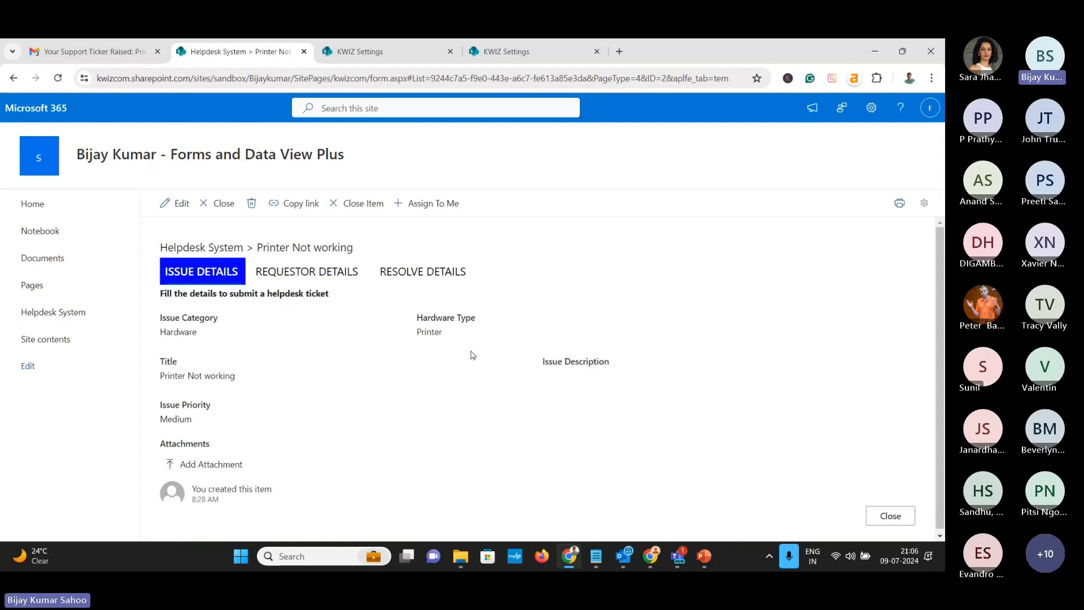
# Reload the ticket and find its Assigned To field still empty
pyautogui.click(412, 275)
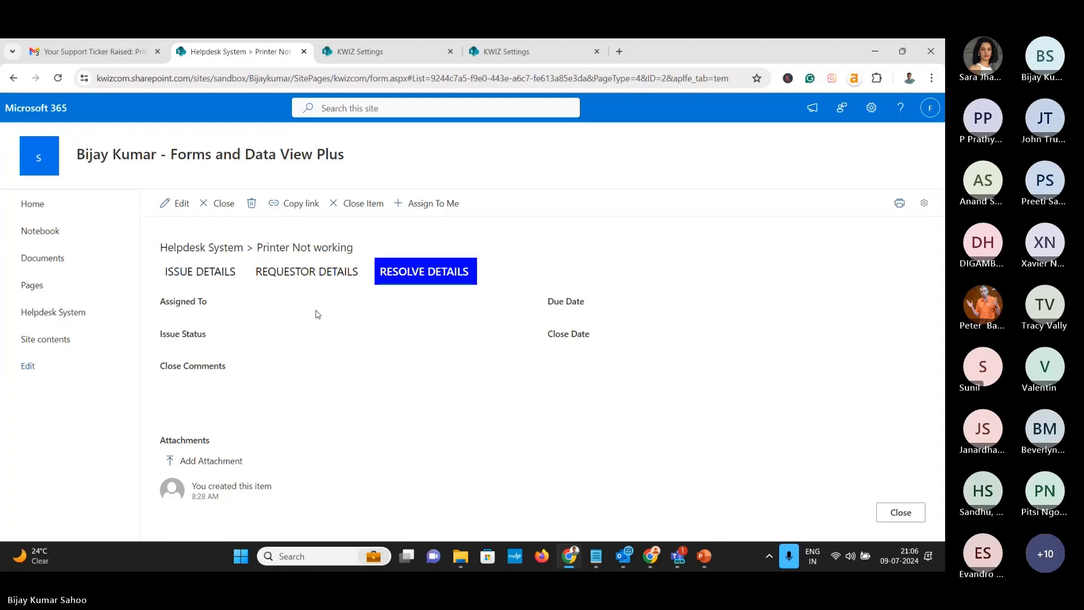
pyautogui.click(58, 78)
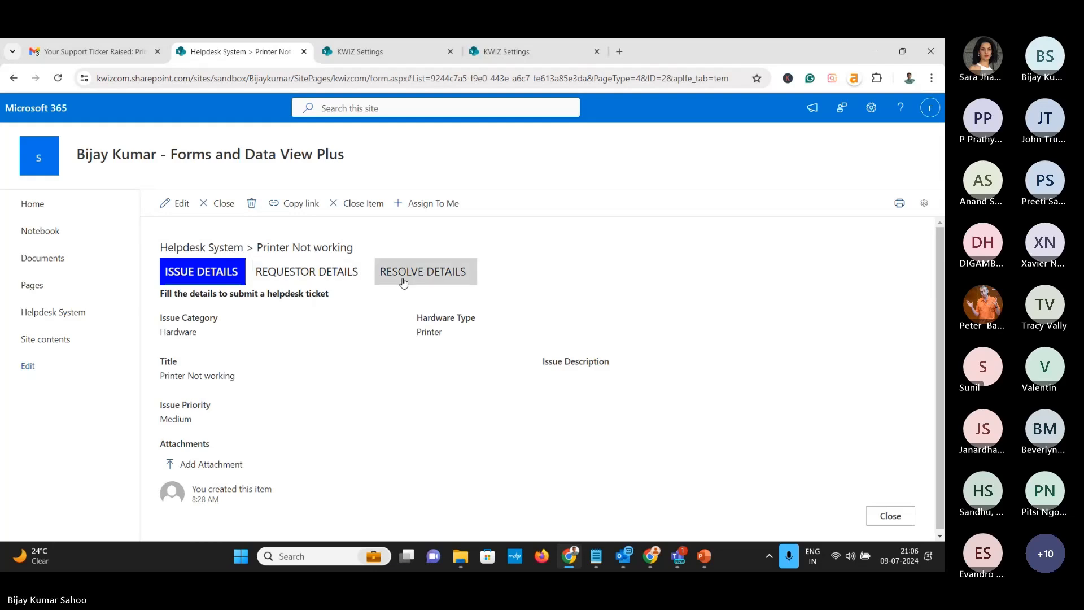
pyautogui.click(404, 281)
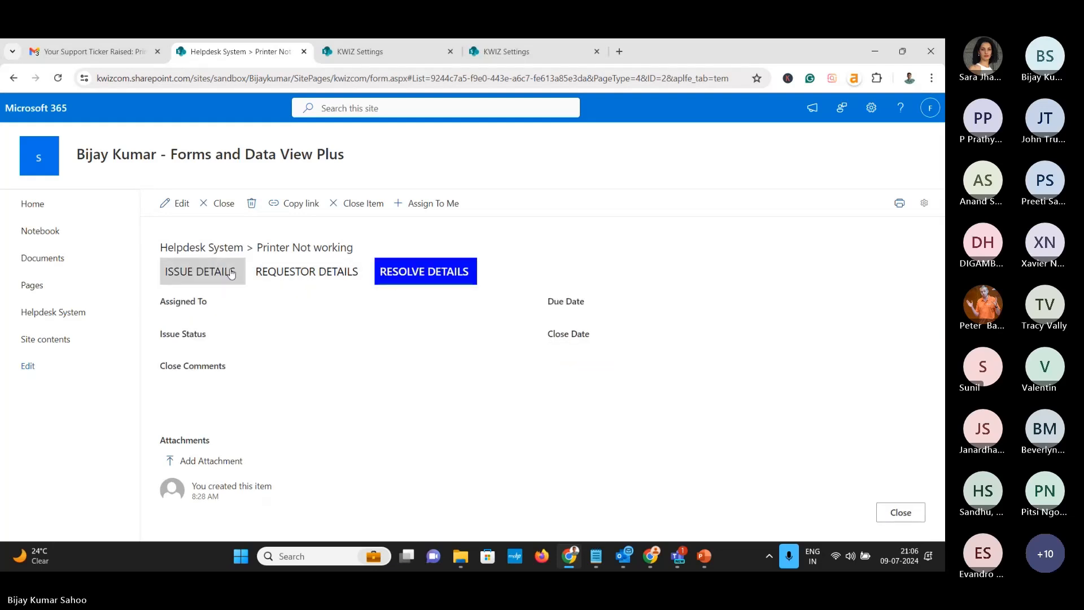
# Add the Assign To Me activity to the Assign To Me custom action and apply the change
pyautogui.hotkey('ctrl', 'Tab')
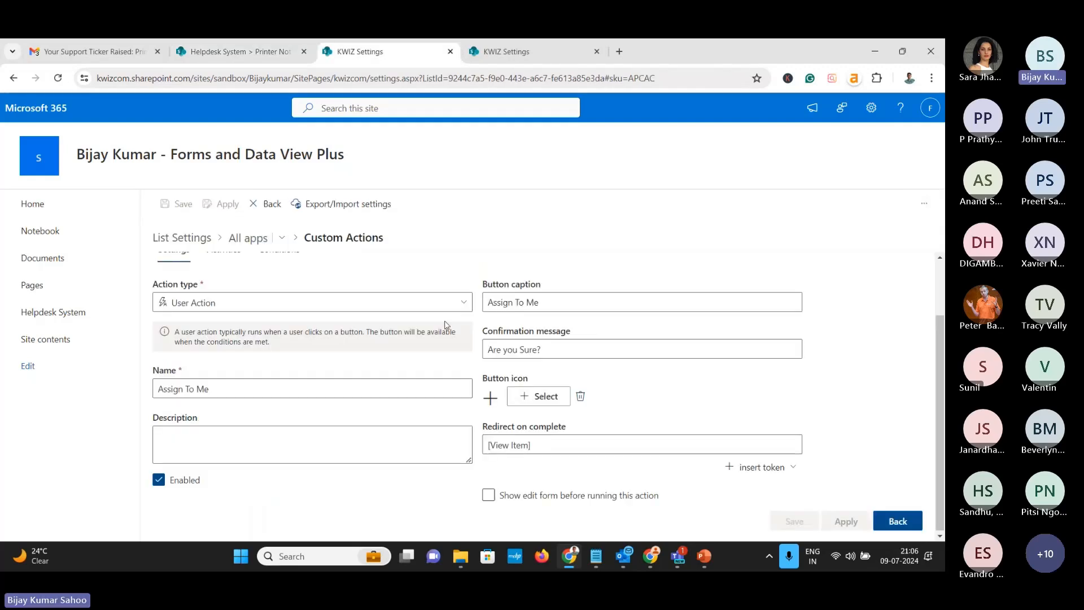
pyautogui.scroll(2, 316, 330)
pyautogui.click(224, 321)
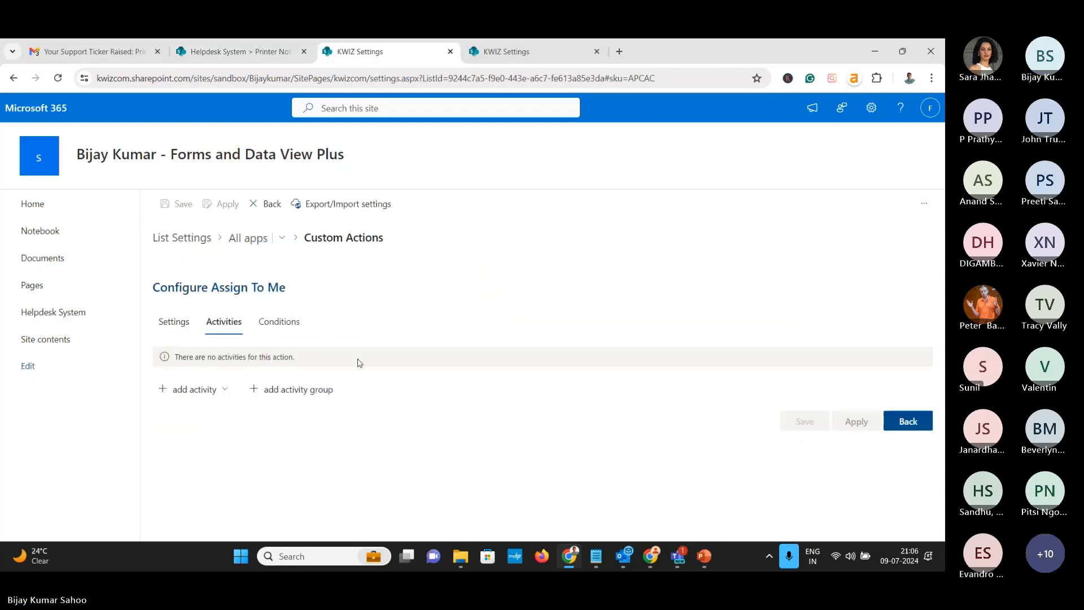
pyautogui.click(186, 328)
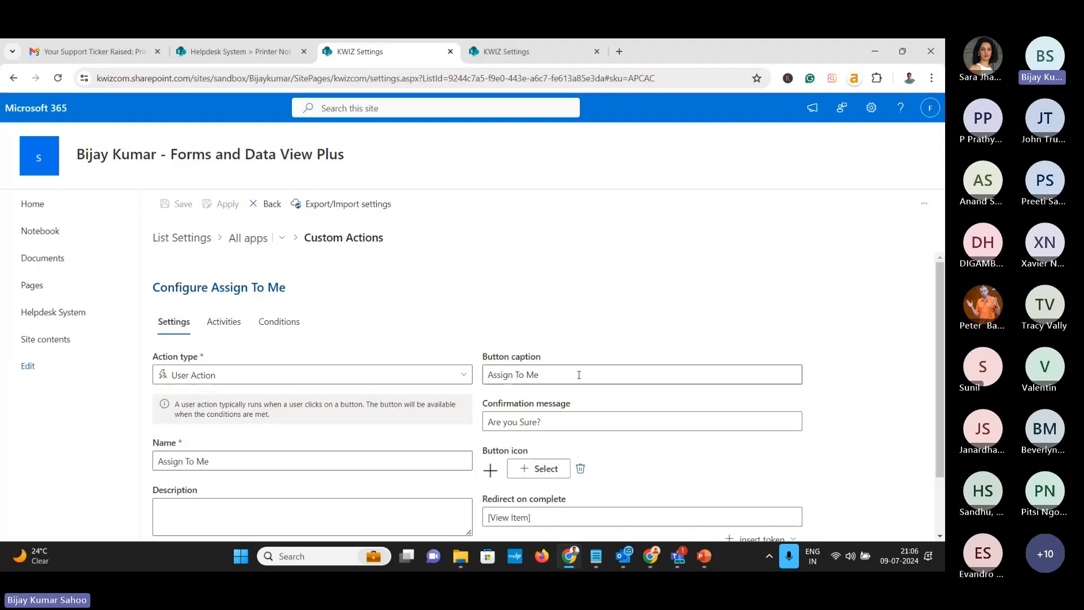
pyautogui.click(231, 330)
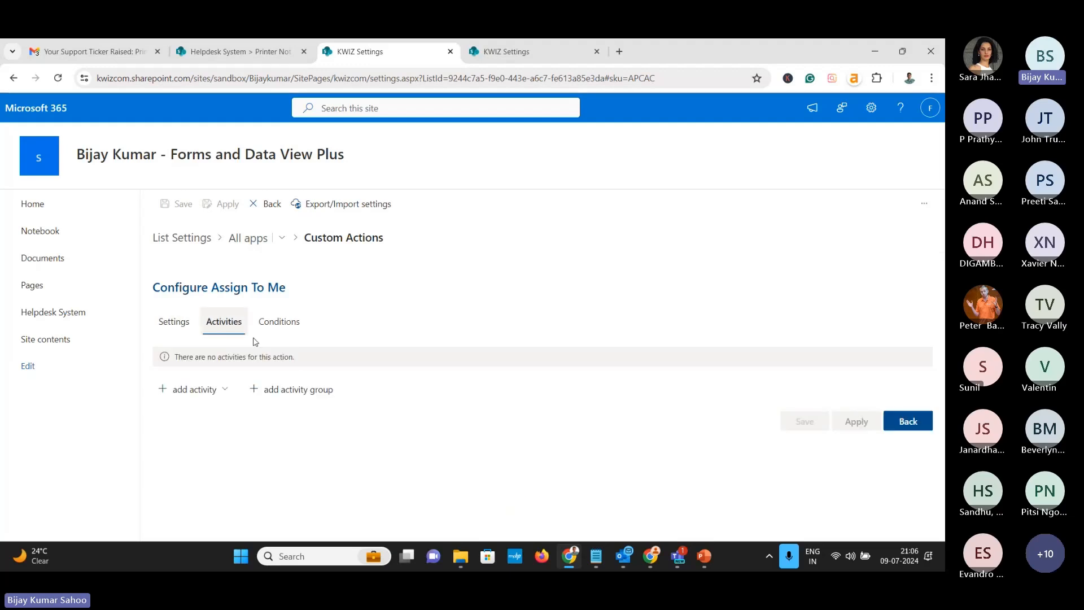
pyautogui.click(225, 389)
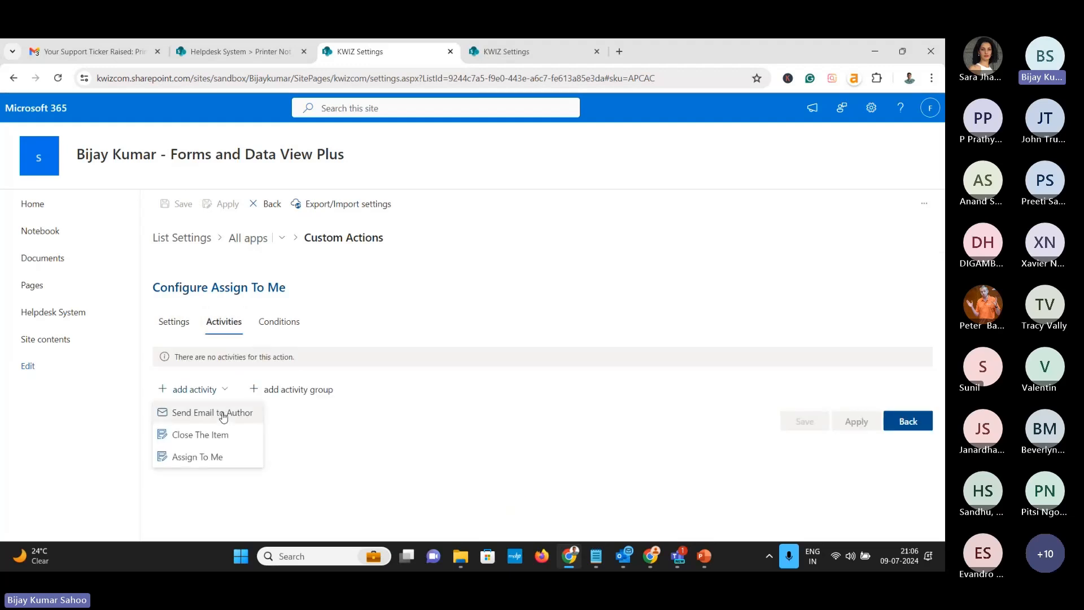
pyautogui.click(216, 458)
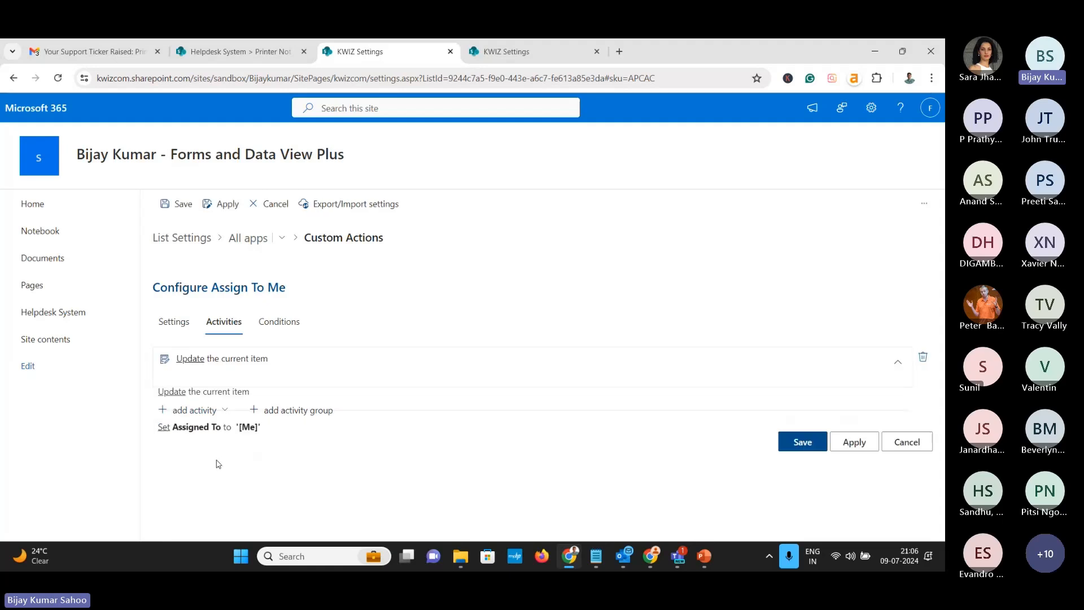
pyautogui.click(841, 451)
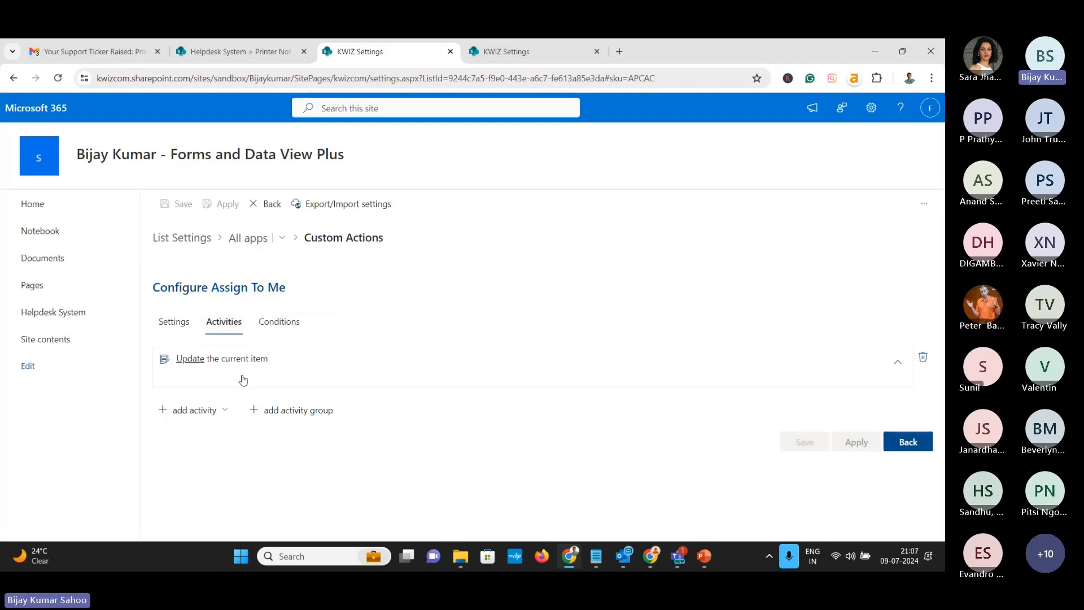
pyautogui.click(228, 52)
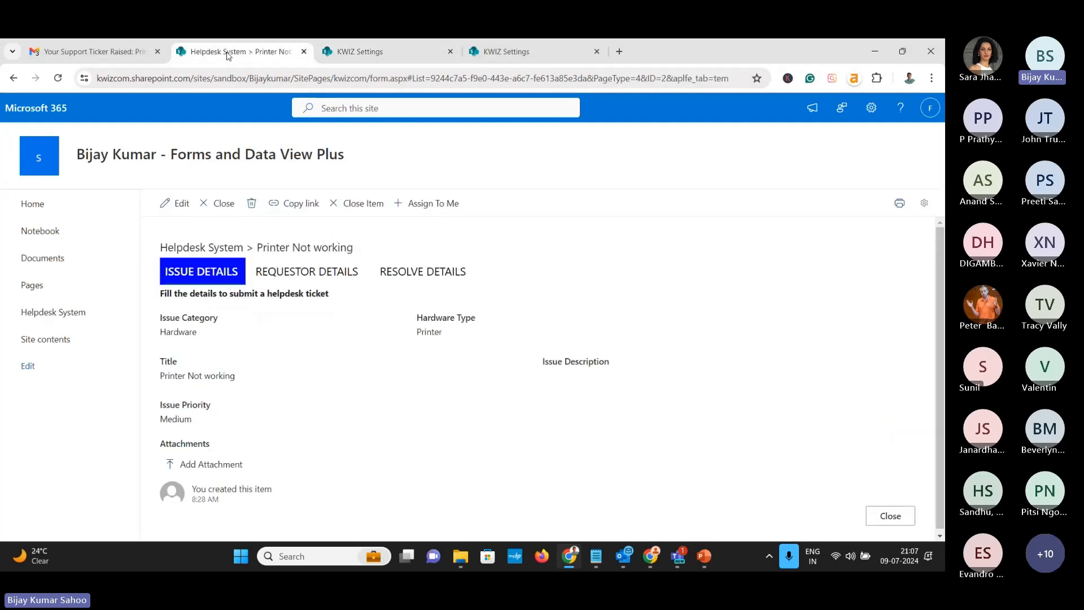
# Run Assign To Me on the Printer Not working ticket and verify Assigned To shows the current user
pyautogui.click(175, 203)
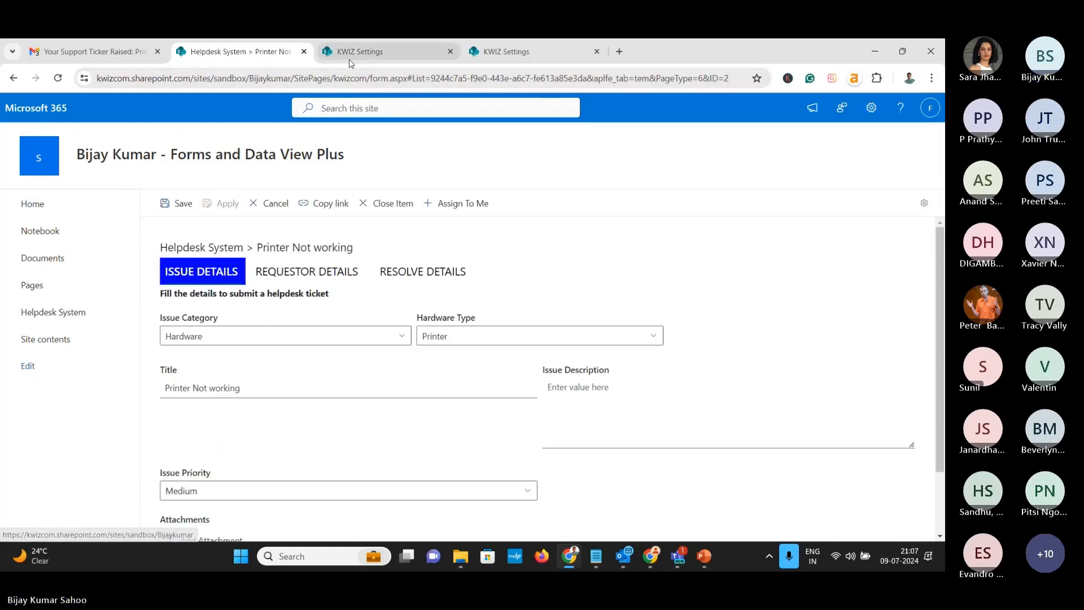
pyautogui.click(353, 52)
pyautogui.click(237, 51)
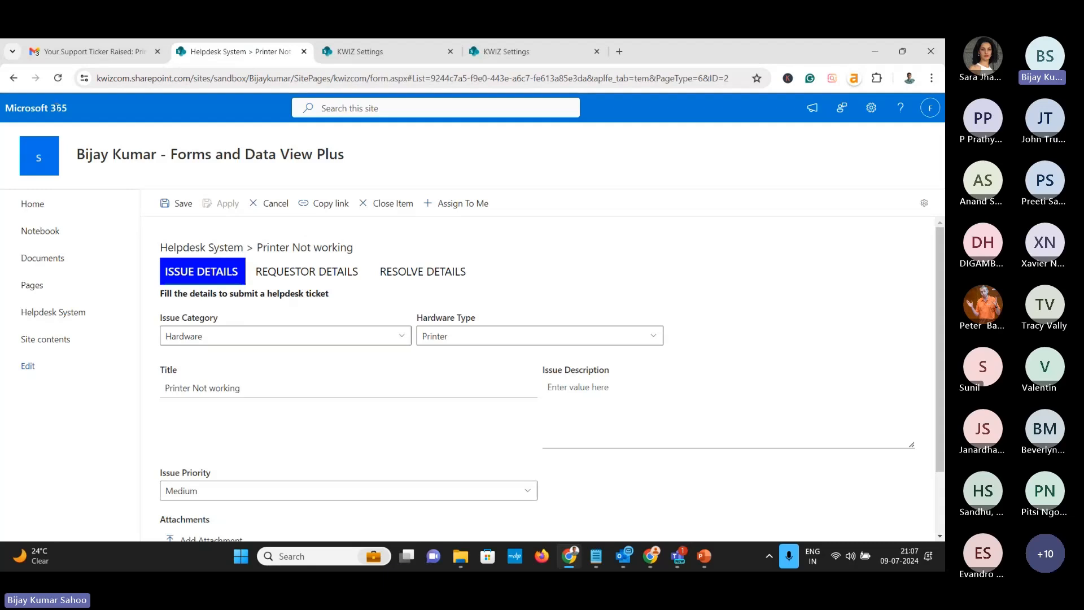
pyautogui.click(57, 78)
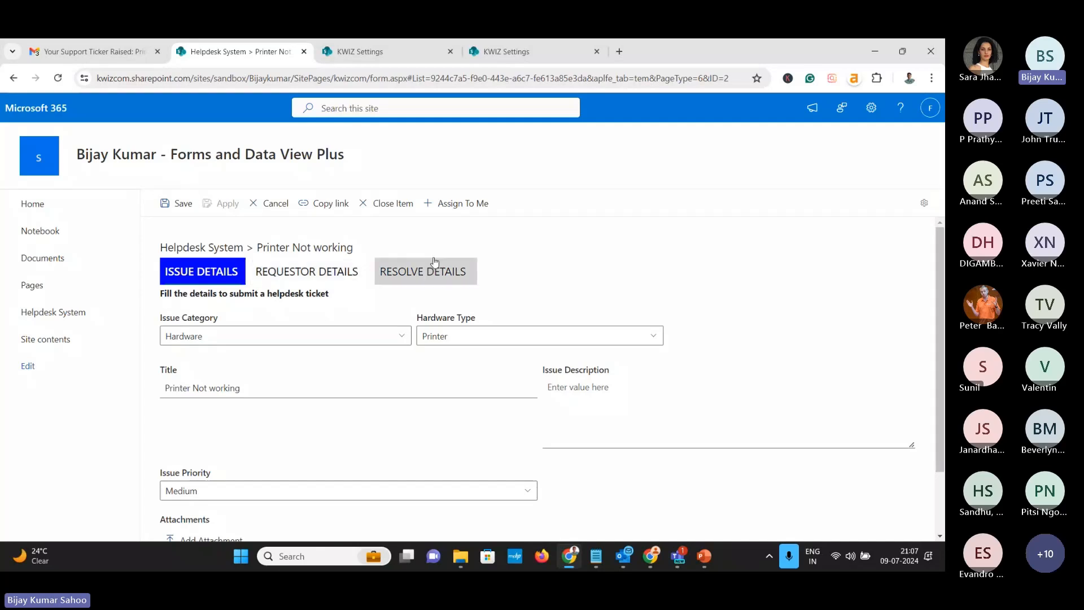
pyautogui.click(442, 214)
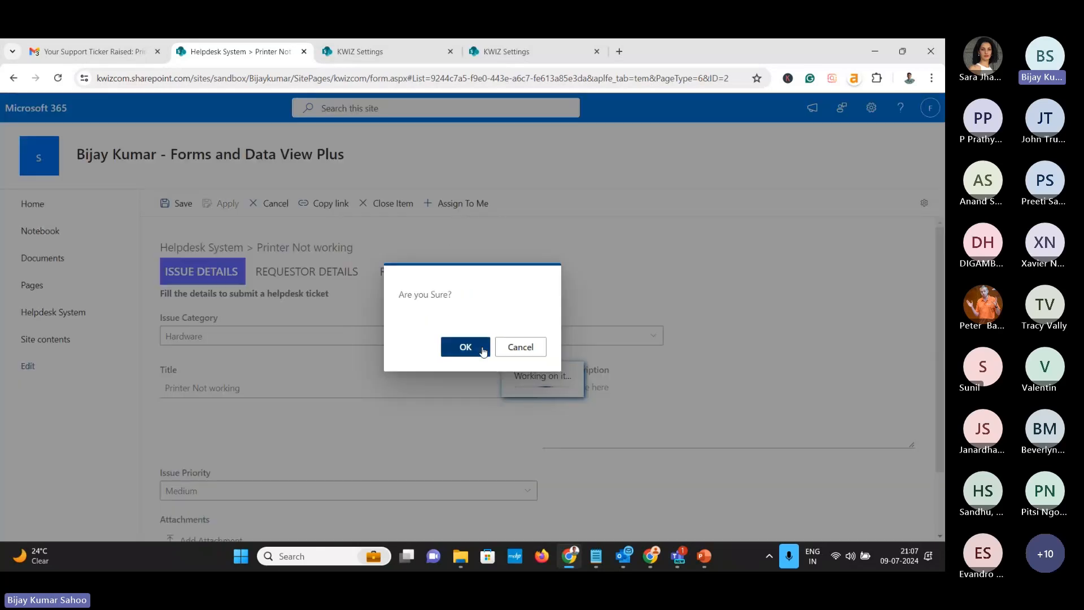
pyautogui.click(466, 347)
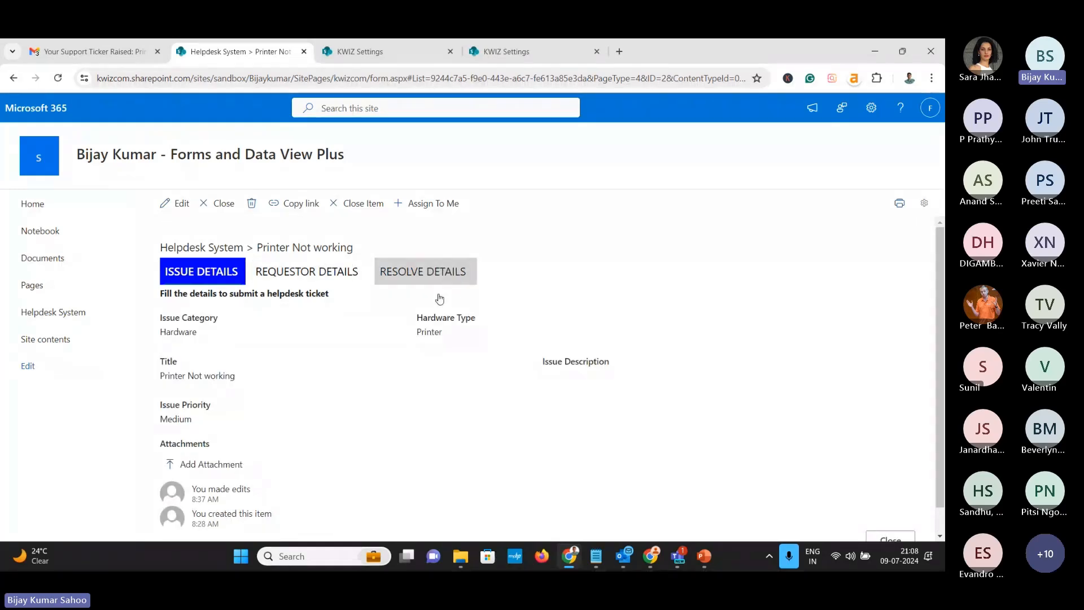
pyautogui.click(444, 277)
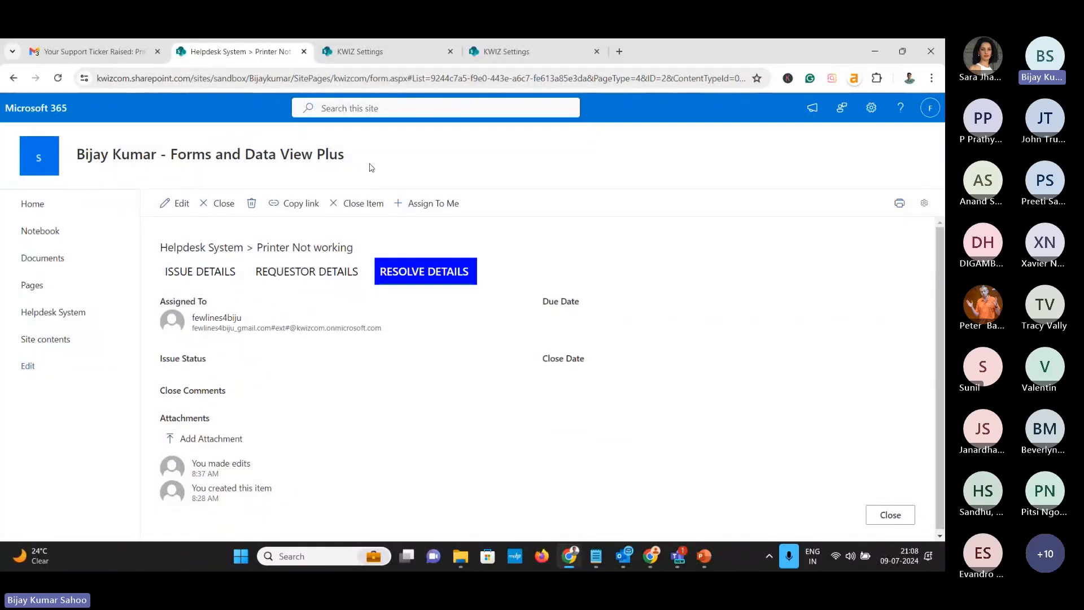
pyautogui.click(365, 43)
# Open File Controller and restrict uploads to specific file types
pyautogui.click(249, 238)
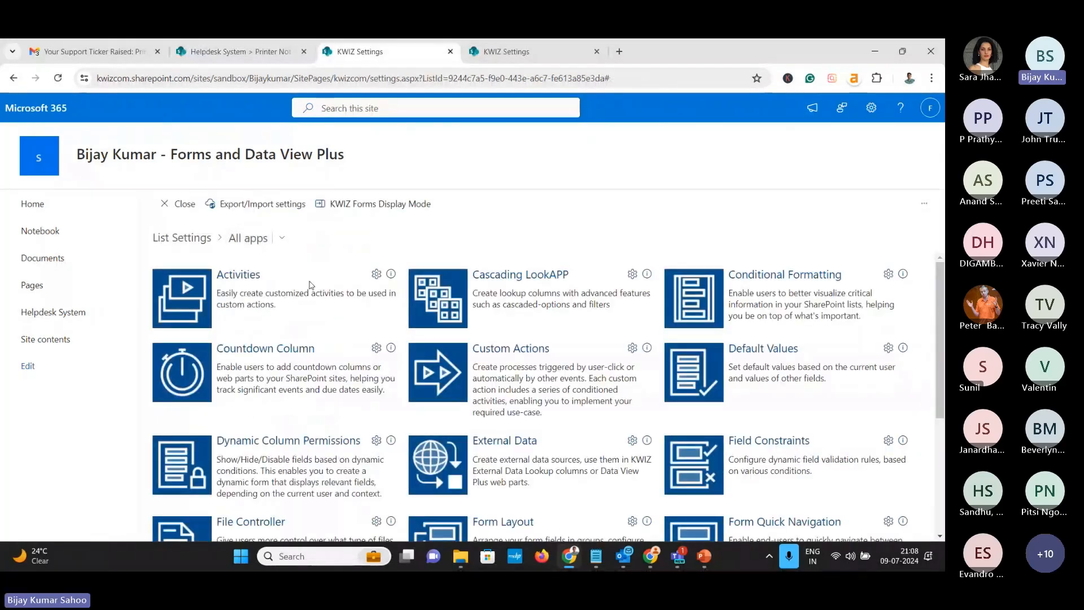
pyautogui.scroll(-3, 338, 405)
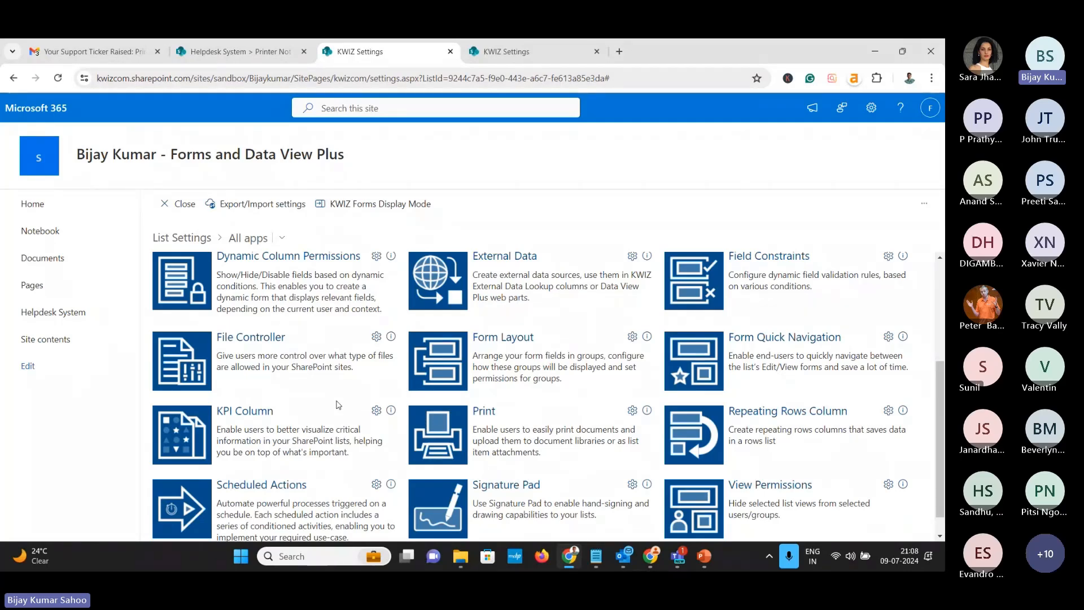
pyautogui.click(274, 347)
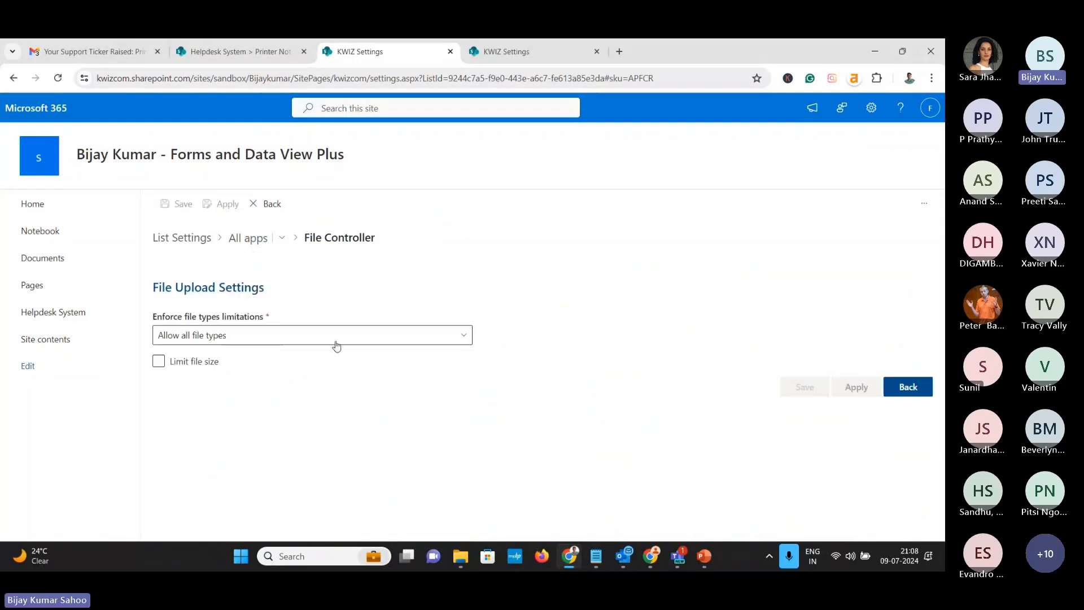
pyautogui.click(241, 341)
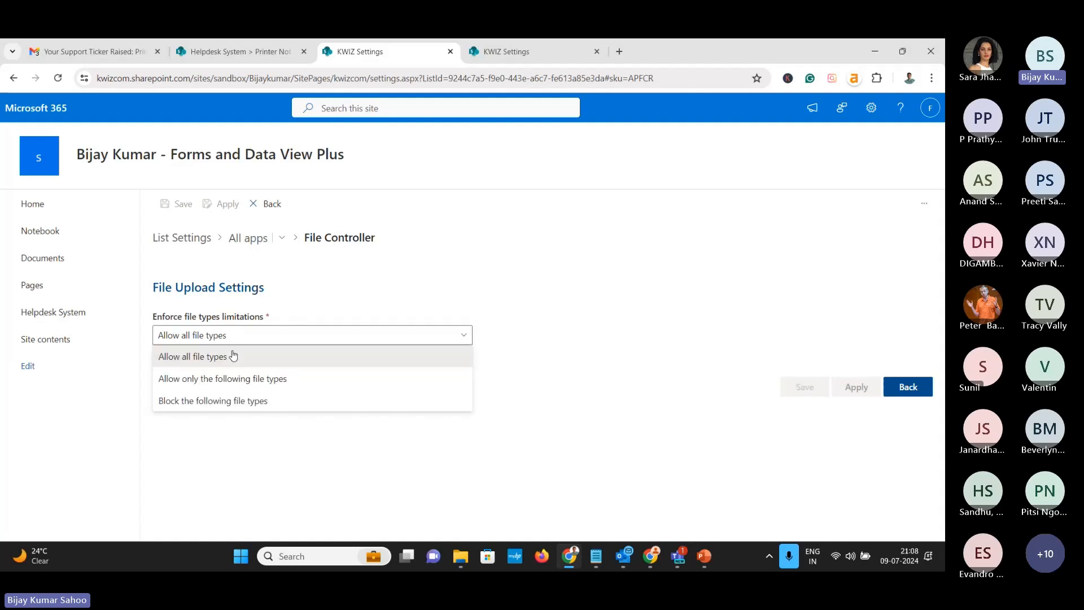
pyautogui.click(211, 384)
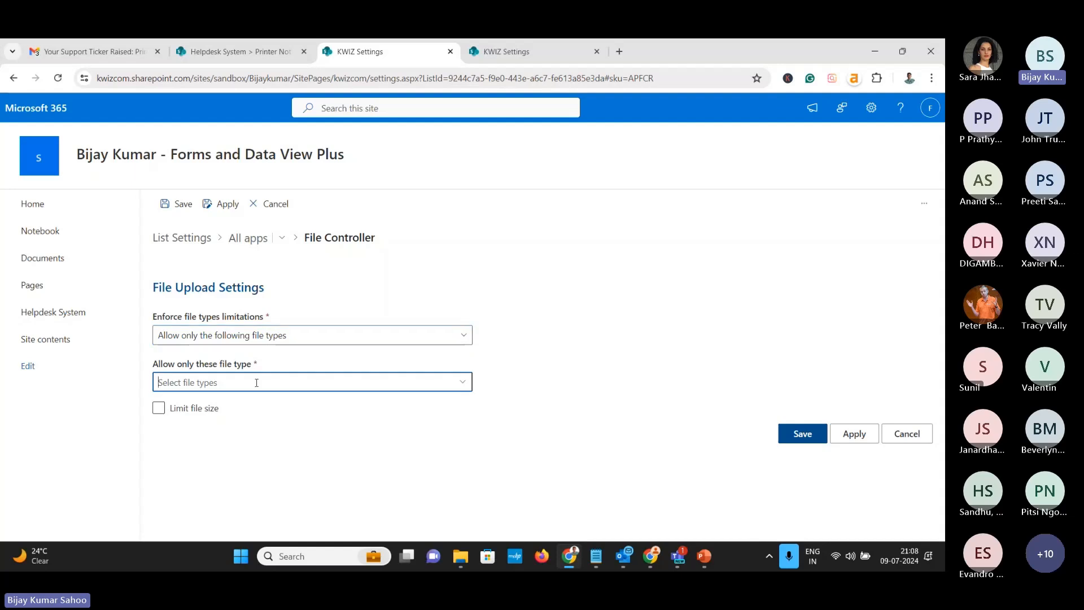
# Choose jpg and png as the allowed file types
pyautogui.click(462, 381)
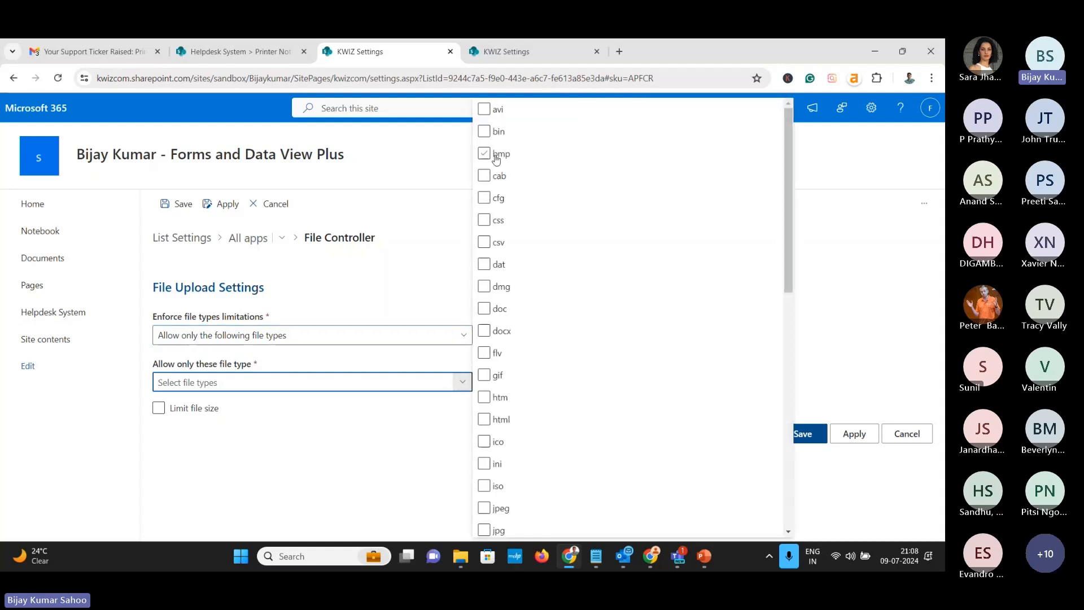
pyautogui.click(484, 309)
pyautogui.scroll(-1, 485, 435)
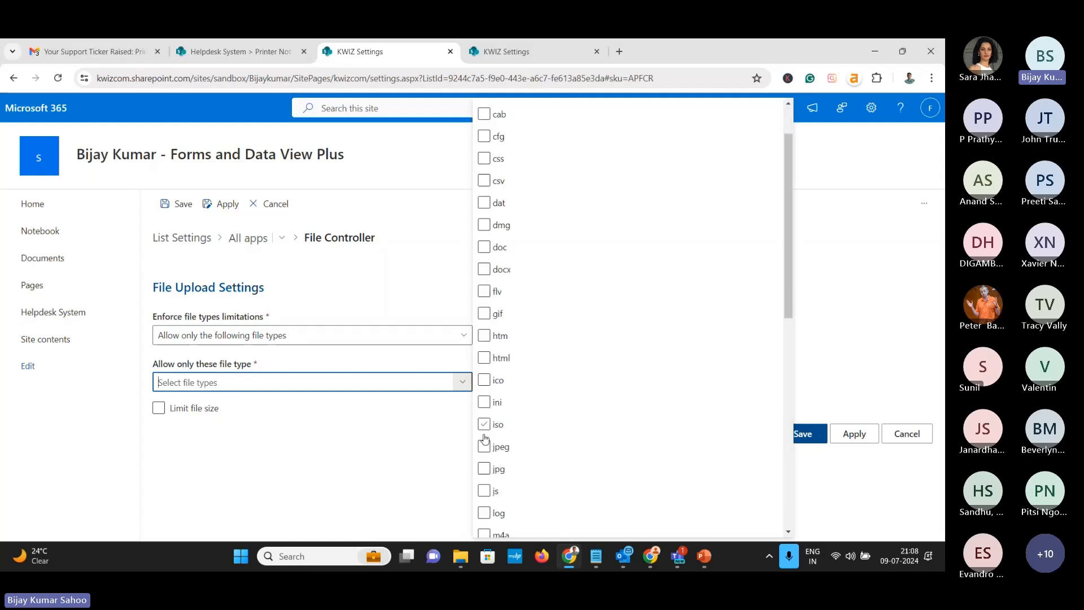
pyautogui.click(484, 469)
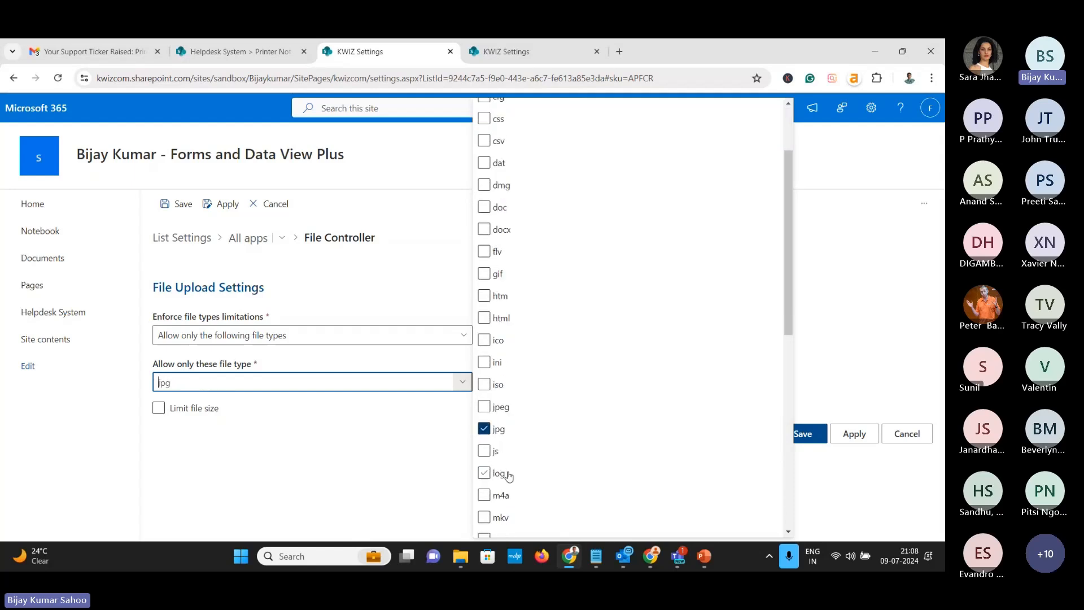
pyautogui.scroll(-4, 486, 468)
pyautogui.click(485, 432)
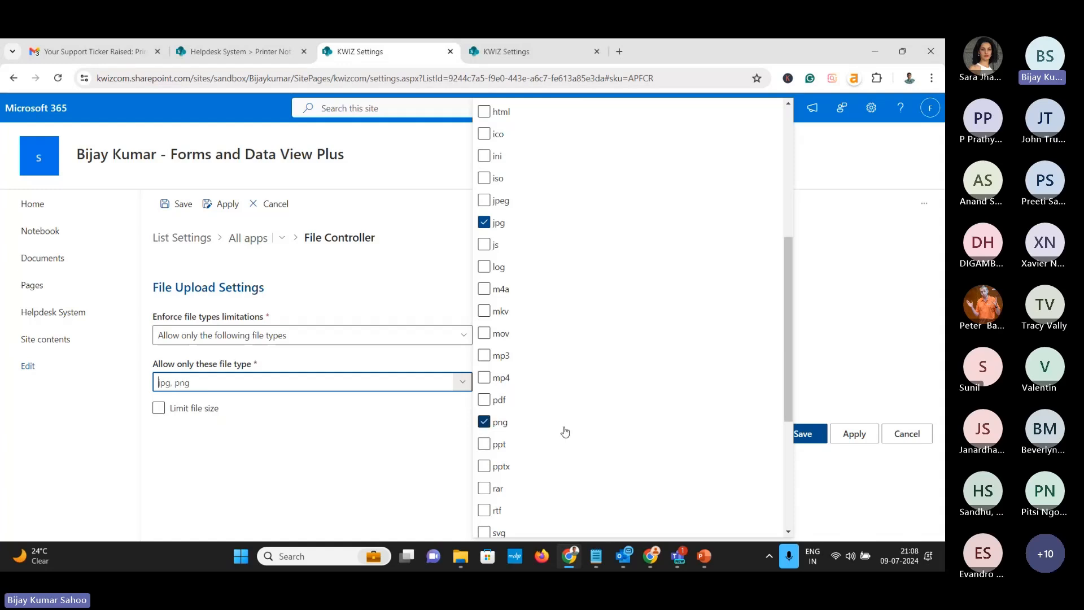
pyautogui.scroll(-4, 639, 411)
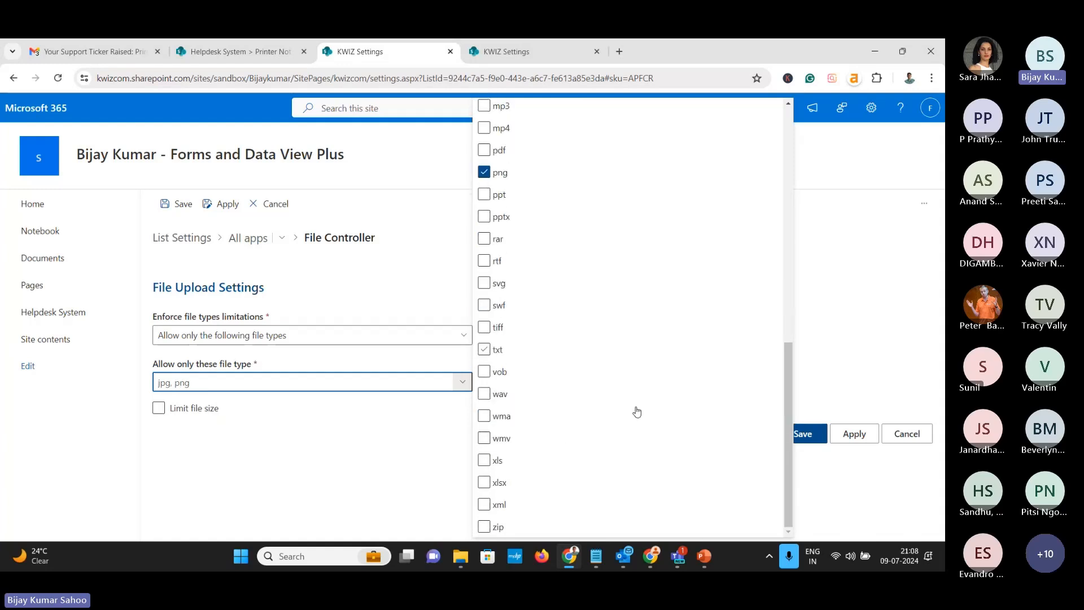
pyautogui.scroll(4, 632, 401)
pyautogui.scroll(-4, 734, 468)
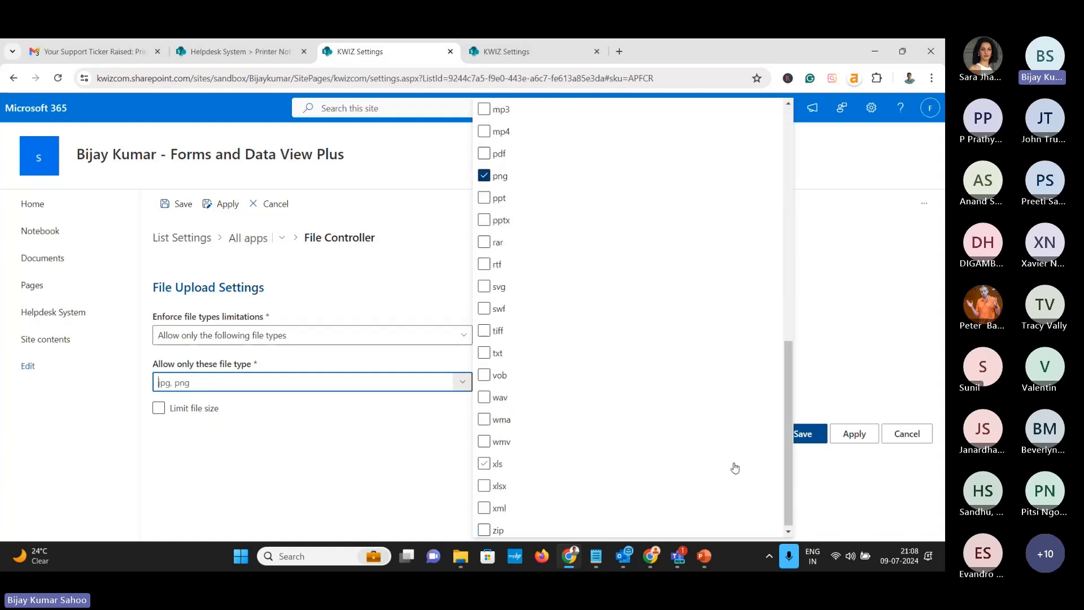
pyautogui.click(409, 435)
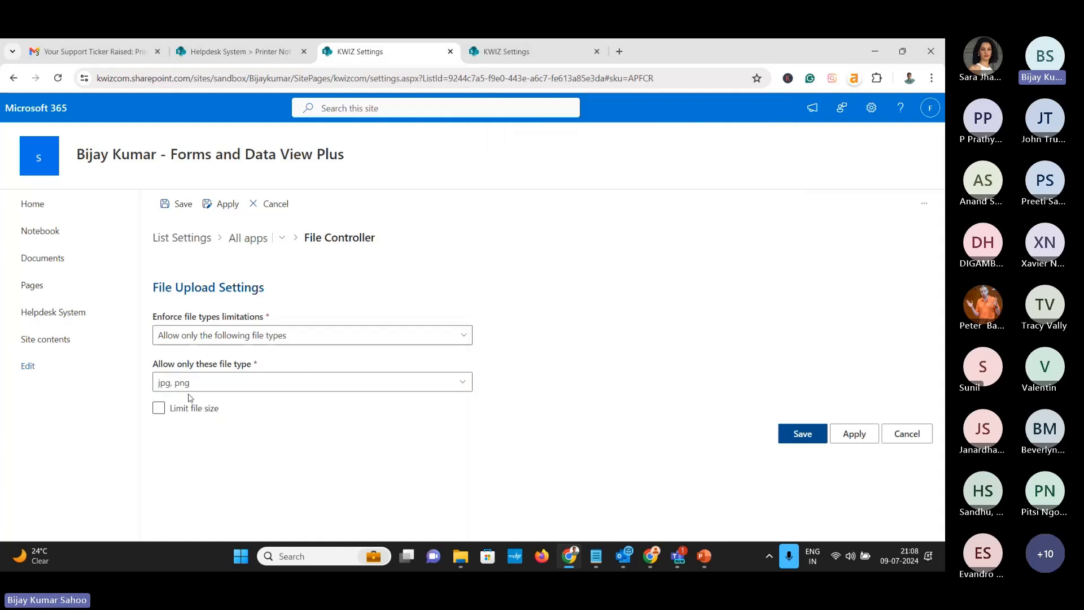
# Leave the file size unlimited and save the upload settings
pyautogui.click(161, 412)
pyautogui.click(160, 412)
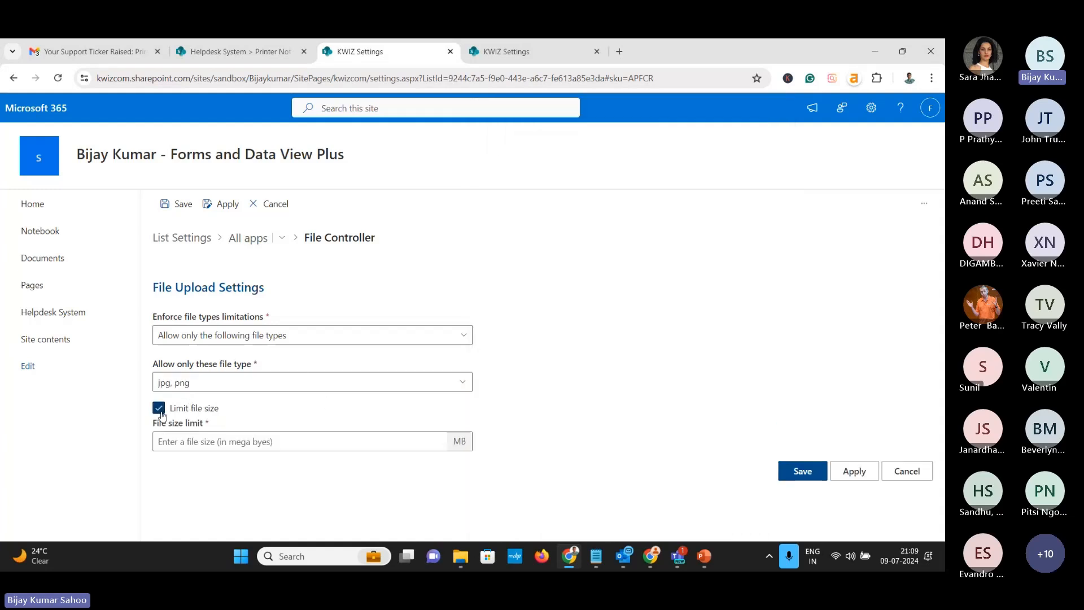
pyautogui.click(242, 443)
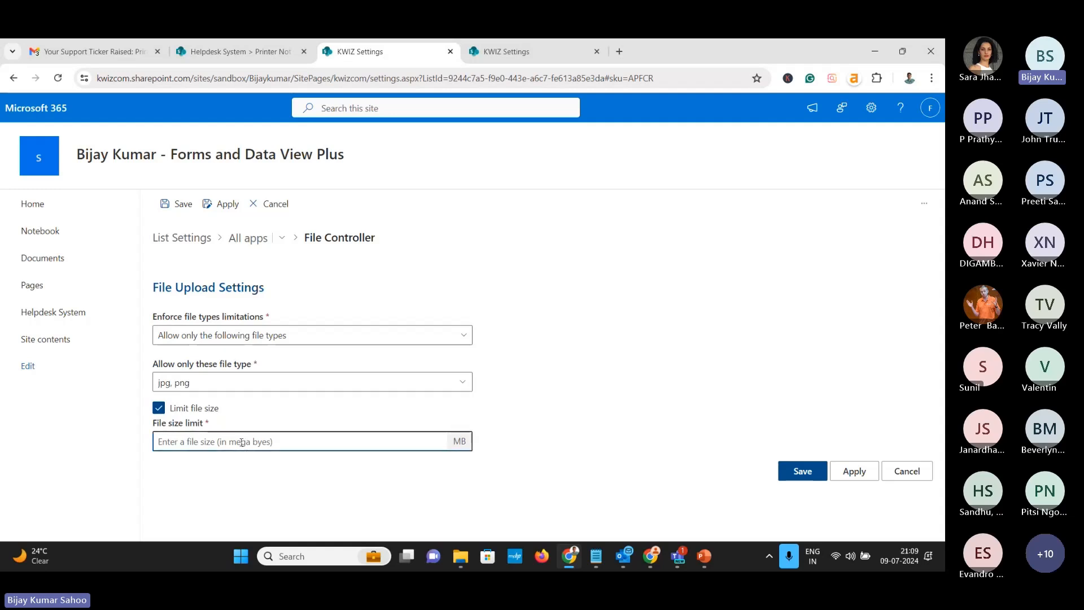
pyautogui.click(161, 409)
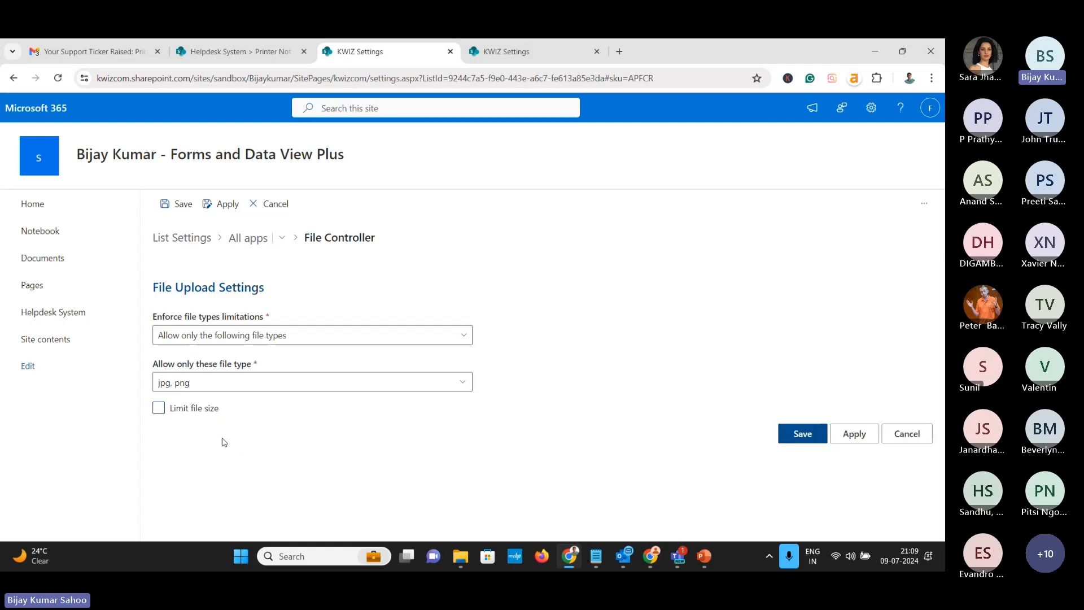
pyautogui.click(819, 428)
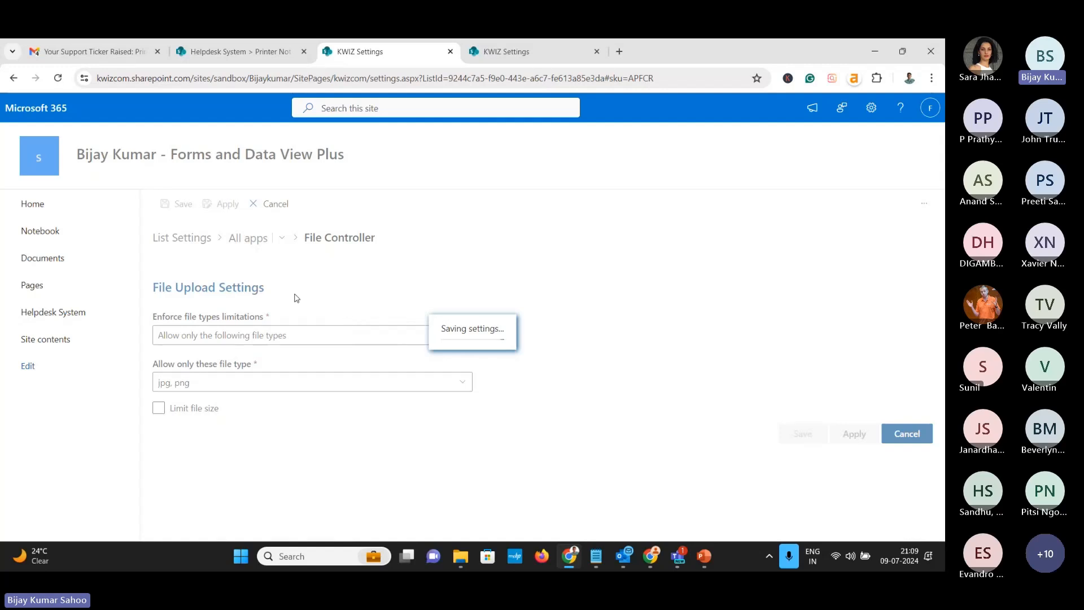
# Start a new Helpdesk ticket and note the required Issue Category error when saving it empty
pyautogui.click(261, 52)
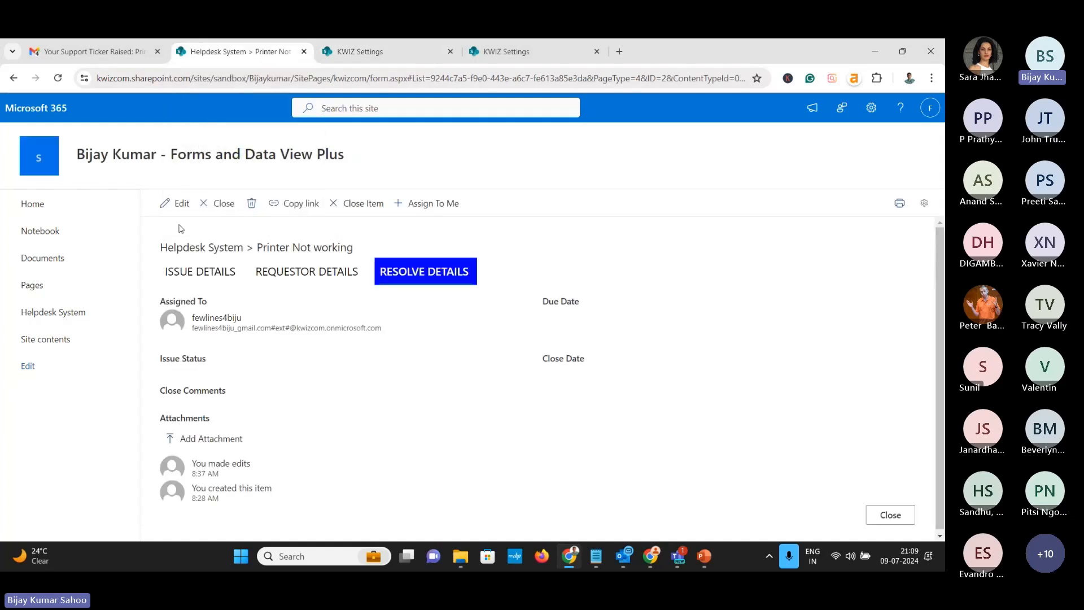
pyautogui.click(65, 313)
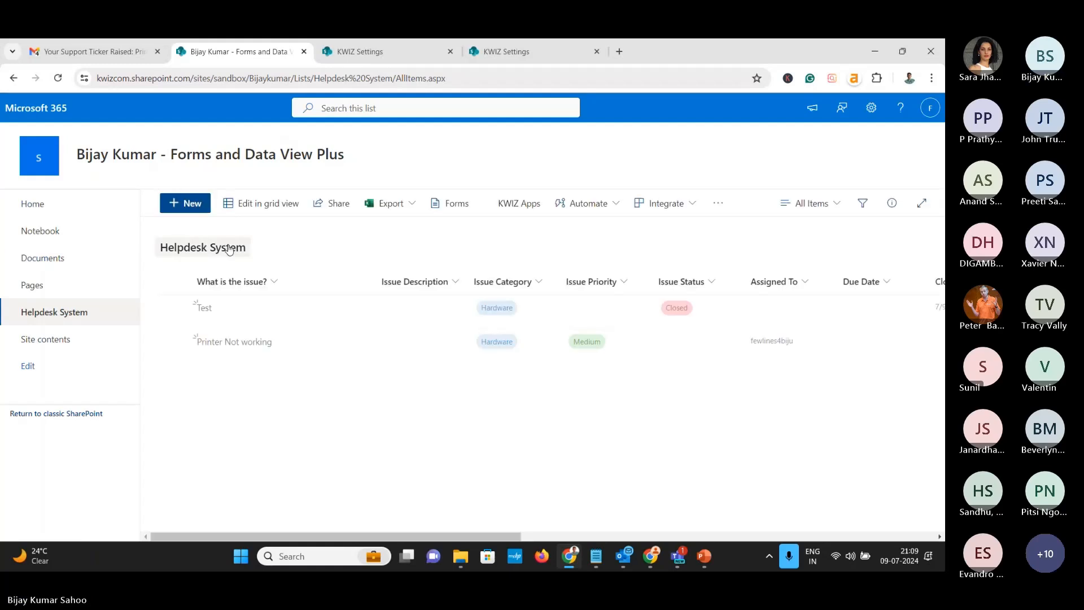
pyautogui.click(180, 207)
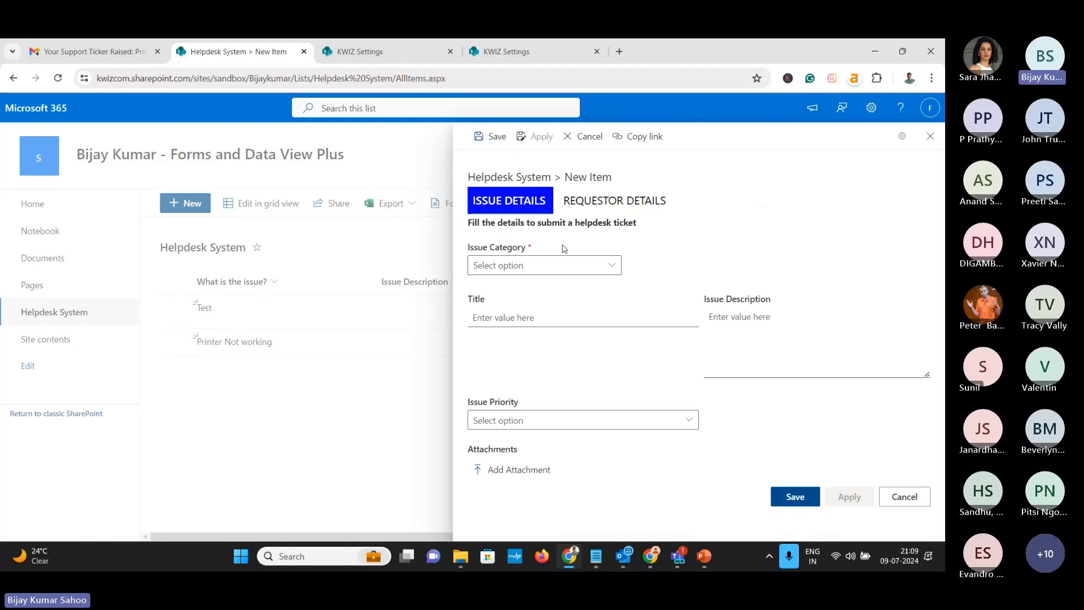
pyautogui.click(796, 497)
pyautogui.moveTo(472, 286); pyautogui.dragTo(603, 289)
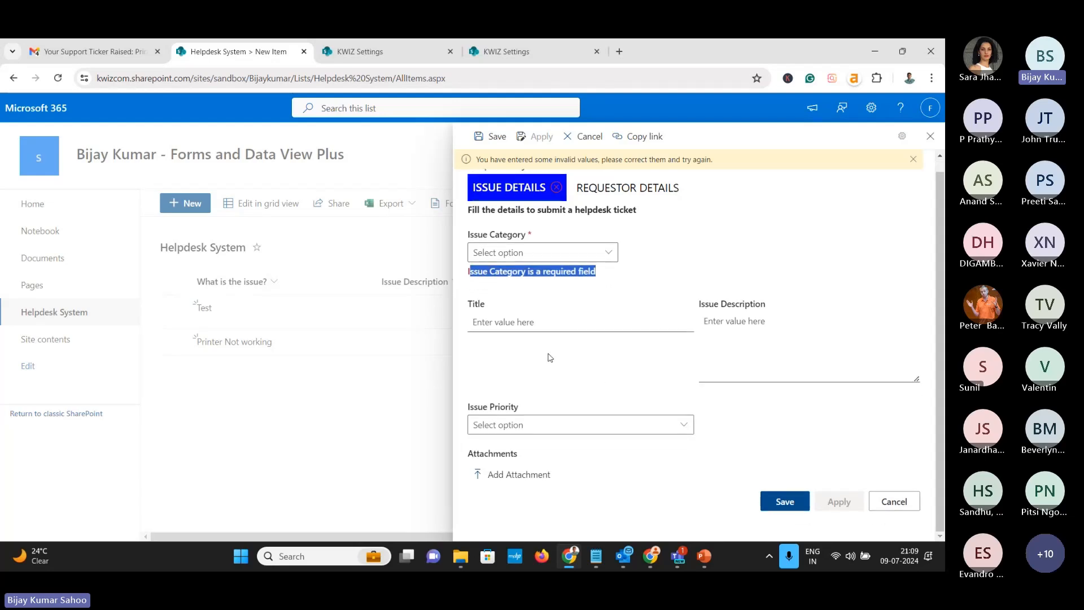
# Try attaching Webinar SharePoint Helpdesk Final and image (2), then discard the ticket
pyautogui.click(508, 483)
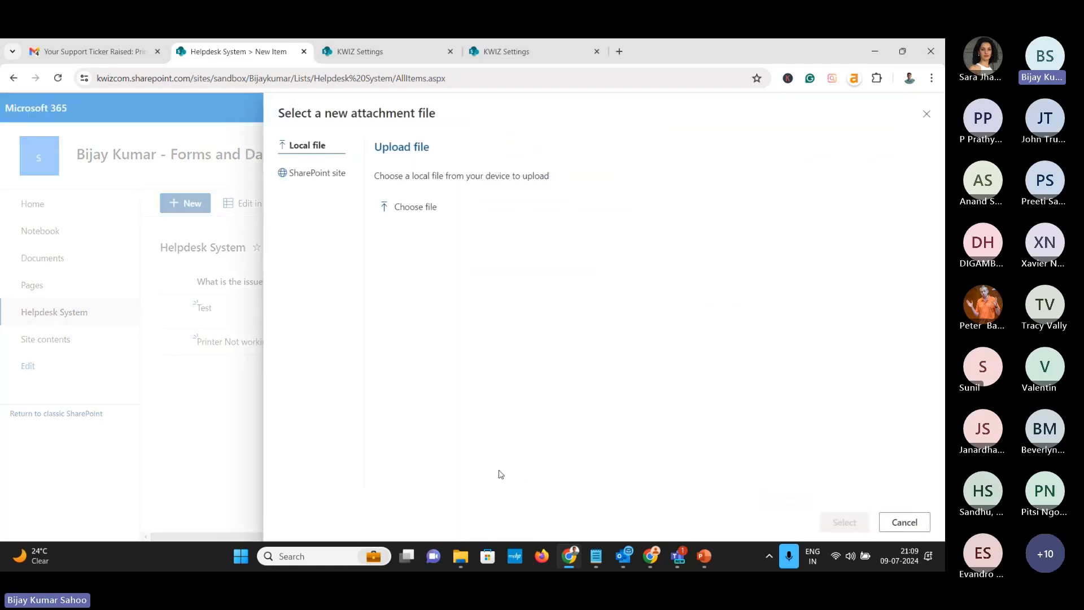
pyautogui.click(428, 208)
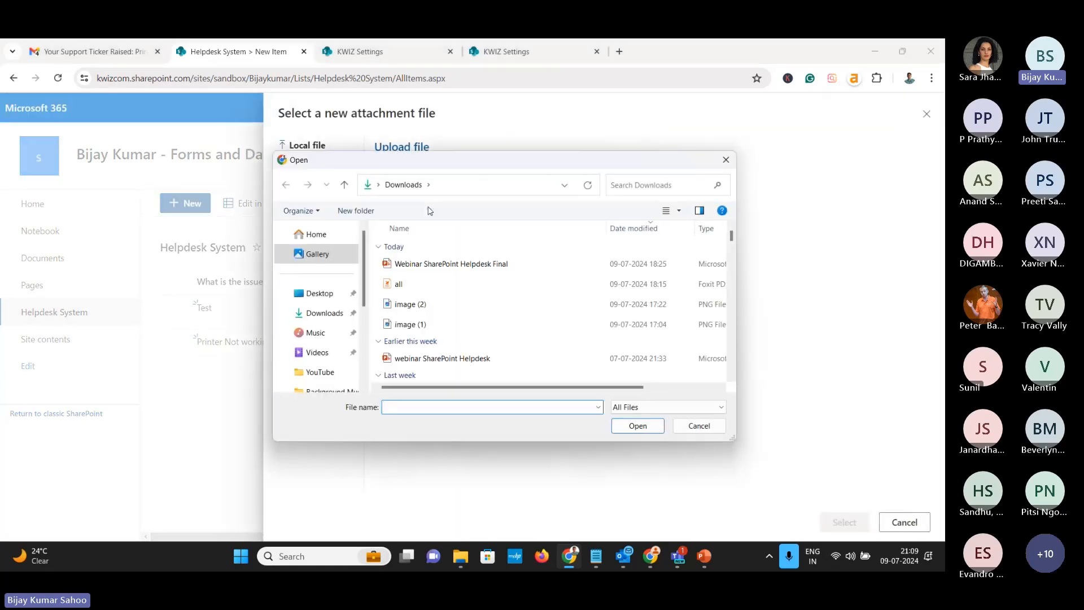
pyautogui.click(463, 264)
pyautogui.click(642, 432)
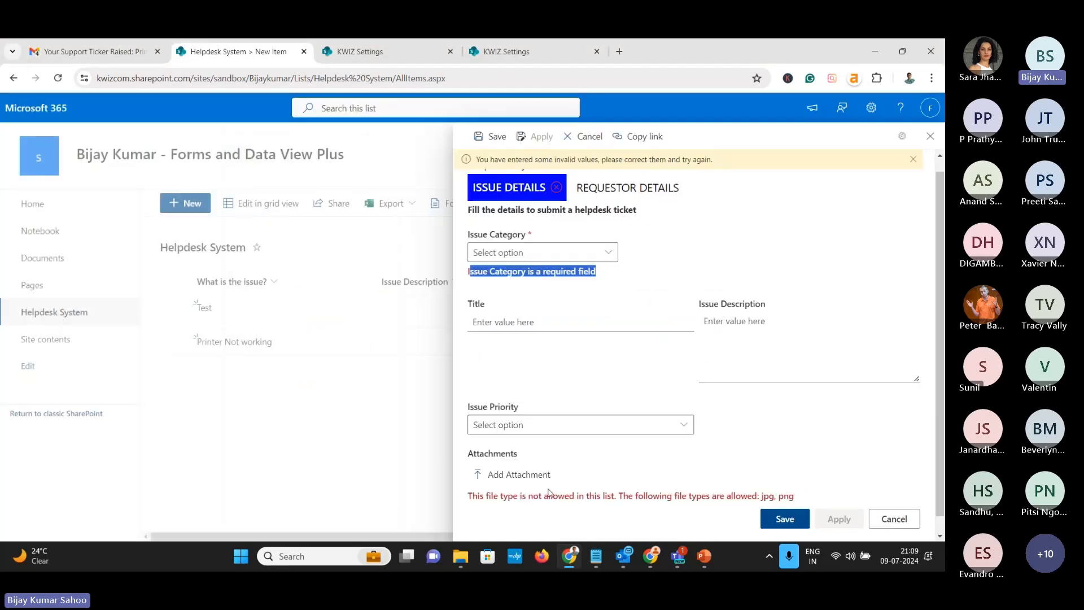
pyautogui.click(648, 499)
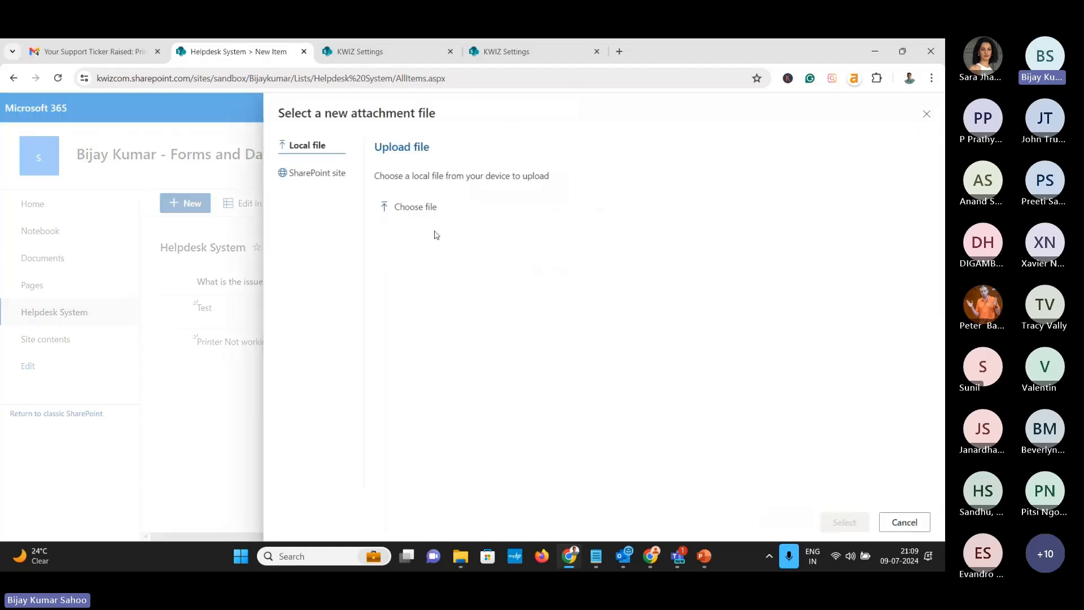
pyautogui.click(431, 208)
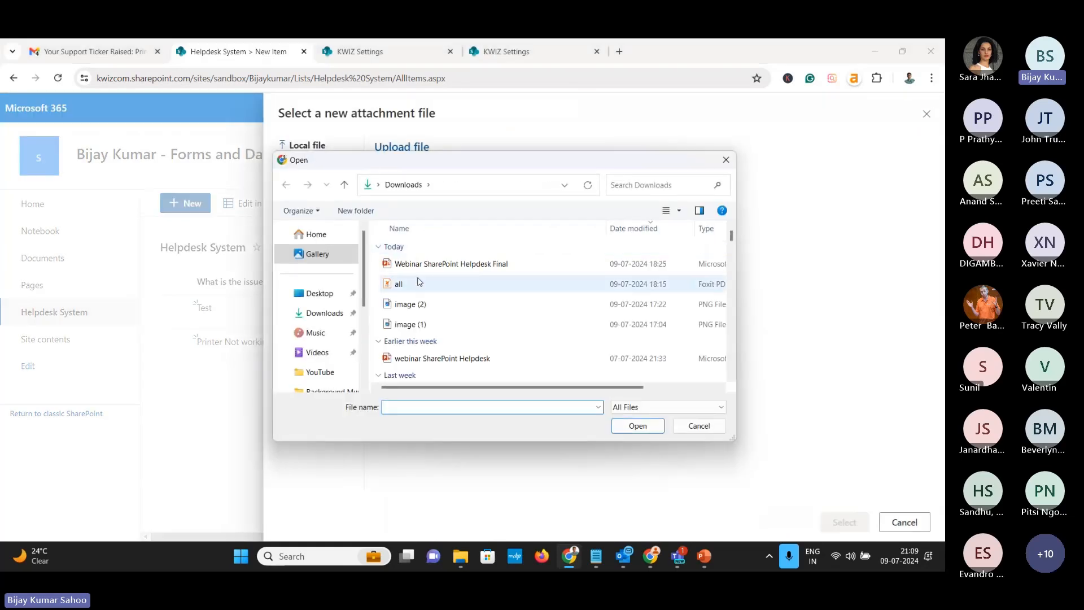
pyautogui.click(411, 305)
pyautogui.click(637, 424)
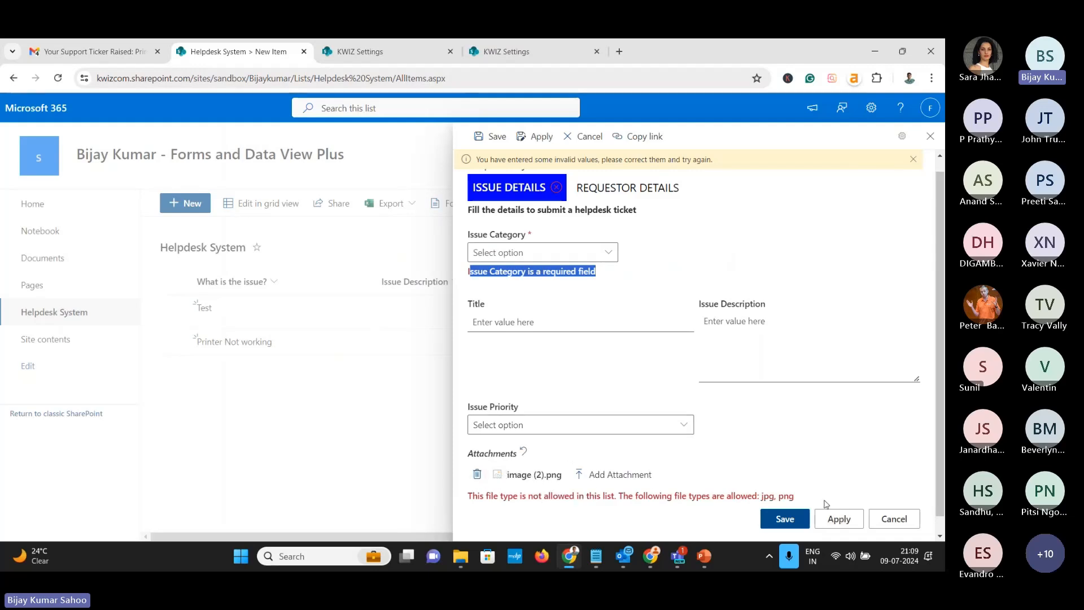
pyautogui.click(897, 521)
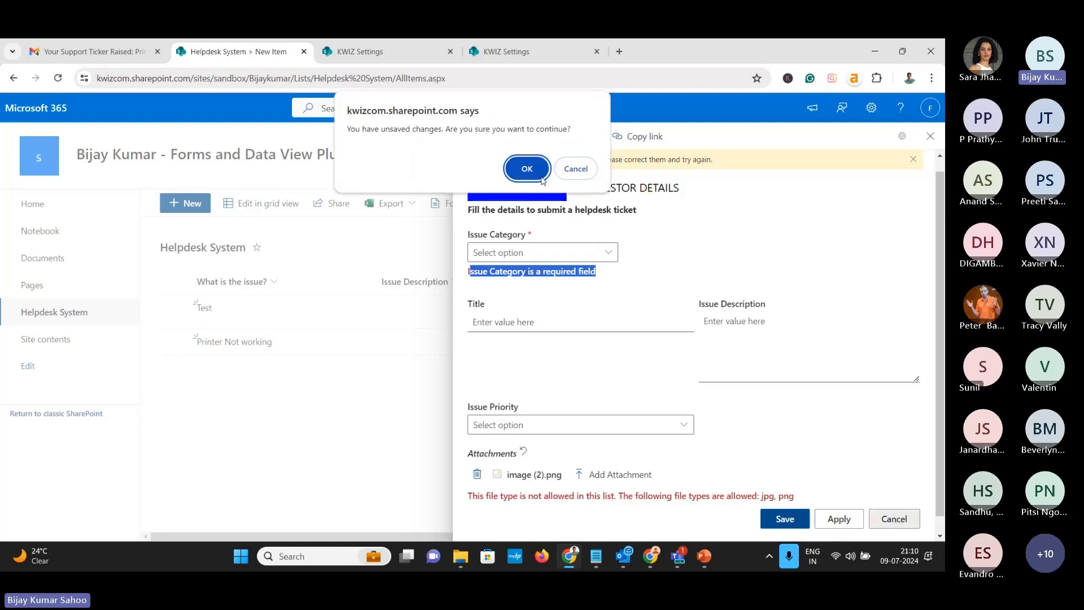
pyautogui.click(537, 175)
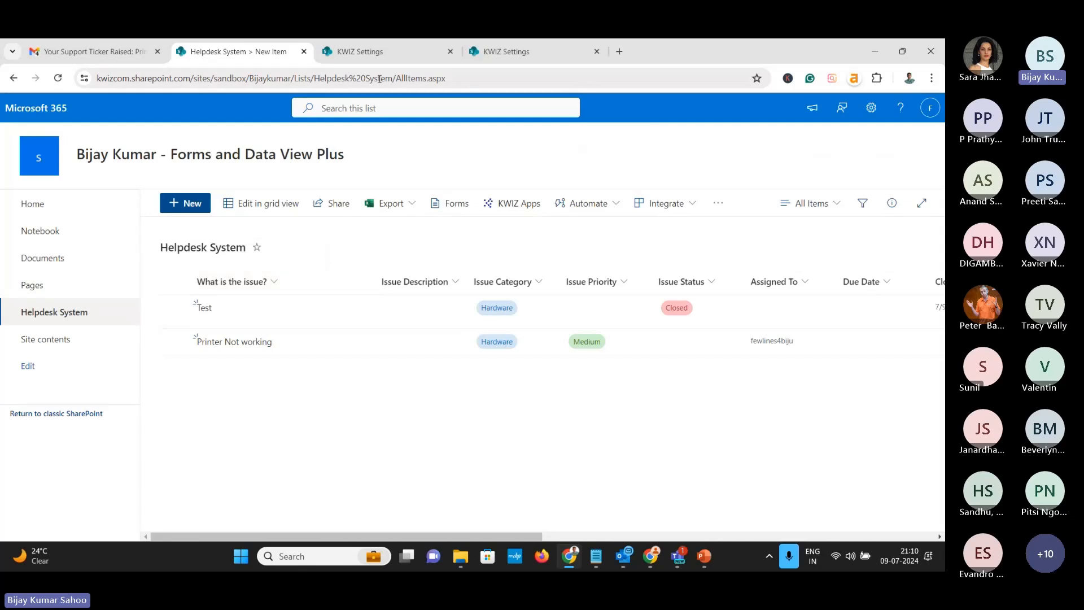
# Browse the KWIZ apps list, then open the Printer Not working ticket for editing
pyautogui.click(363, 53)
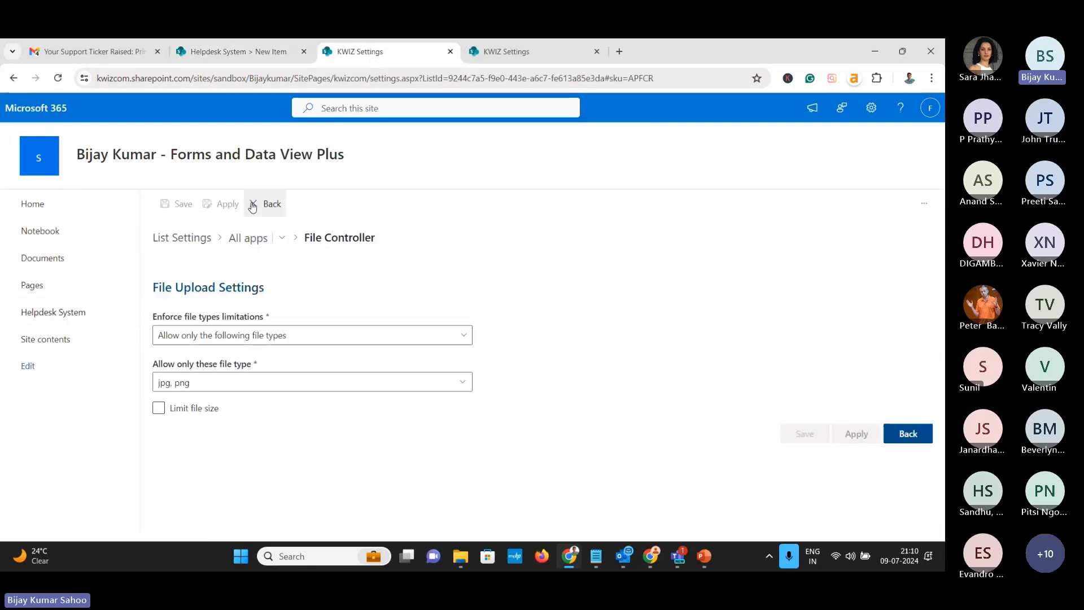
pyautogui.click(247, 239)
pyautogui.scroll(-4, 389, 317)
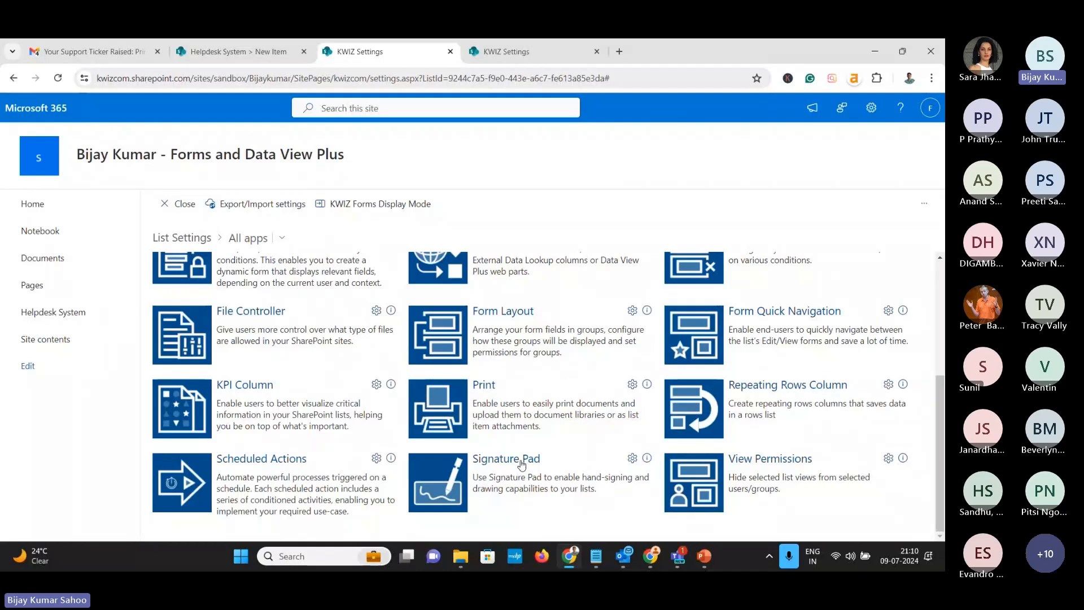
pyautogui.click(264, 52)
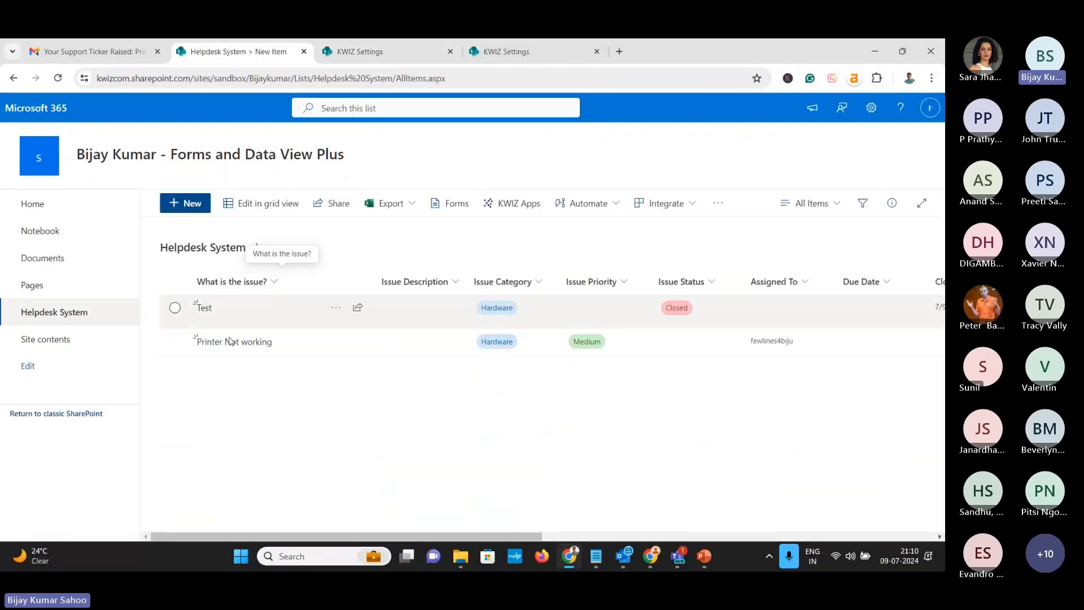
pyautogui.click(342, 305)
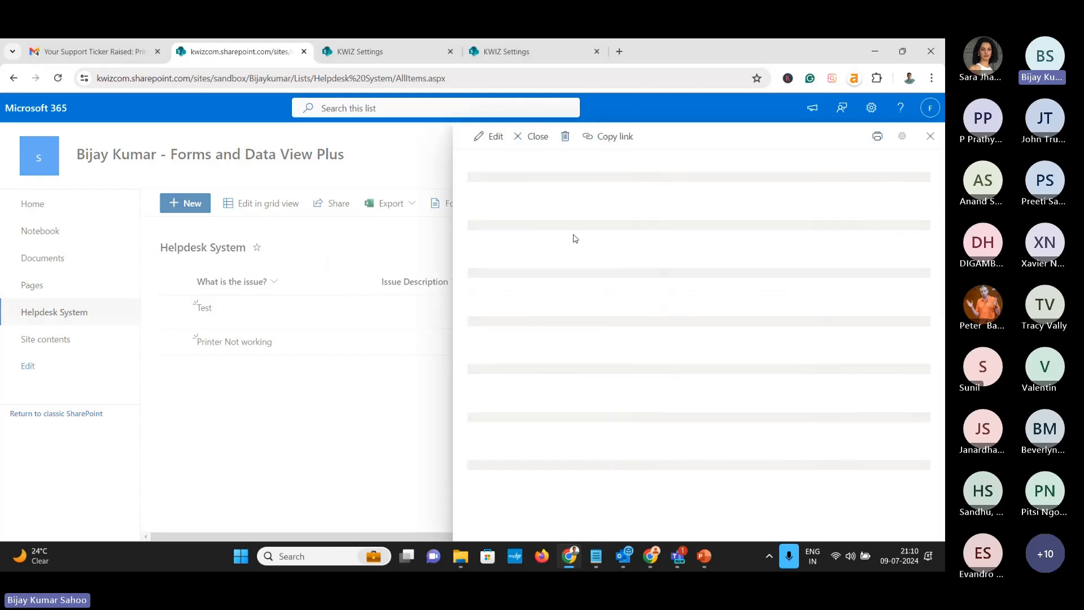
pyautogui.click(703, 203)
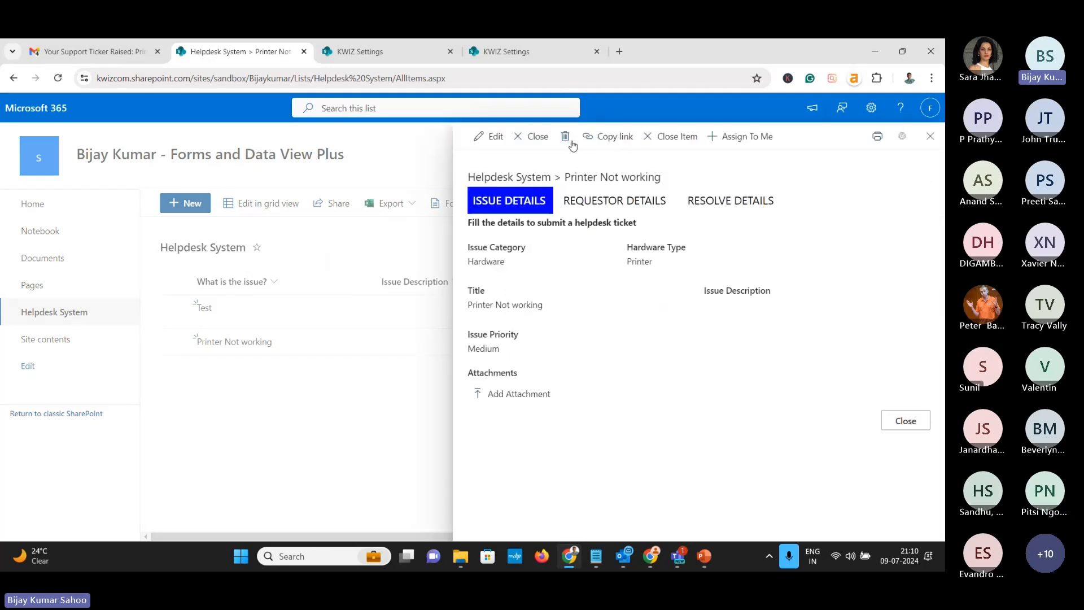
pyautogui.click(488, 136)
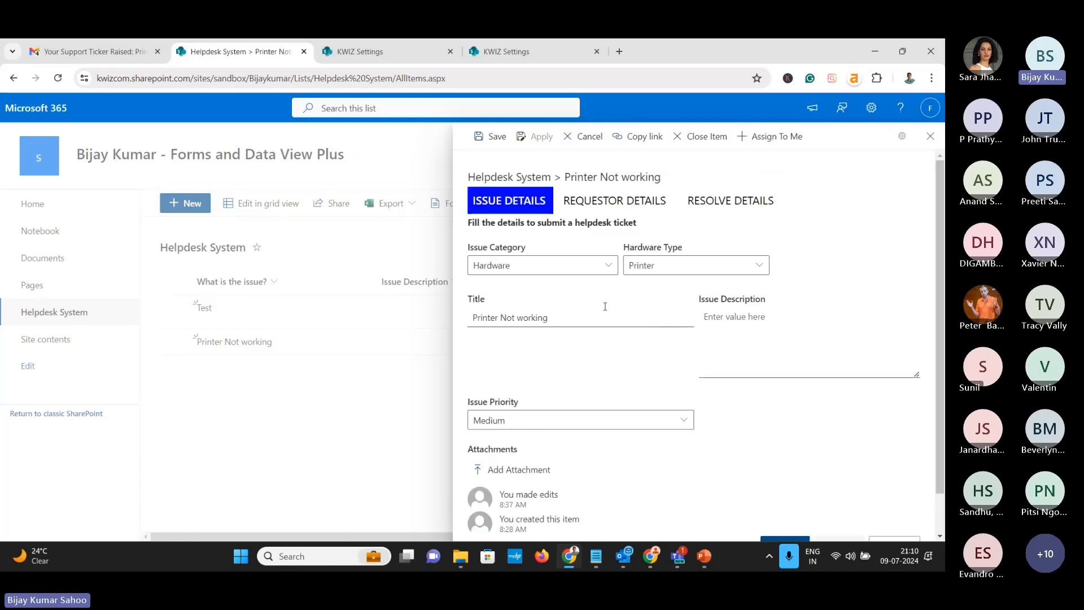
# Try setting the ticket's status to Closed, then discard the changes and return to KWIZ settings
pyautogui.click(571, 420)
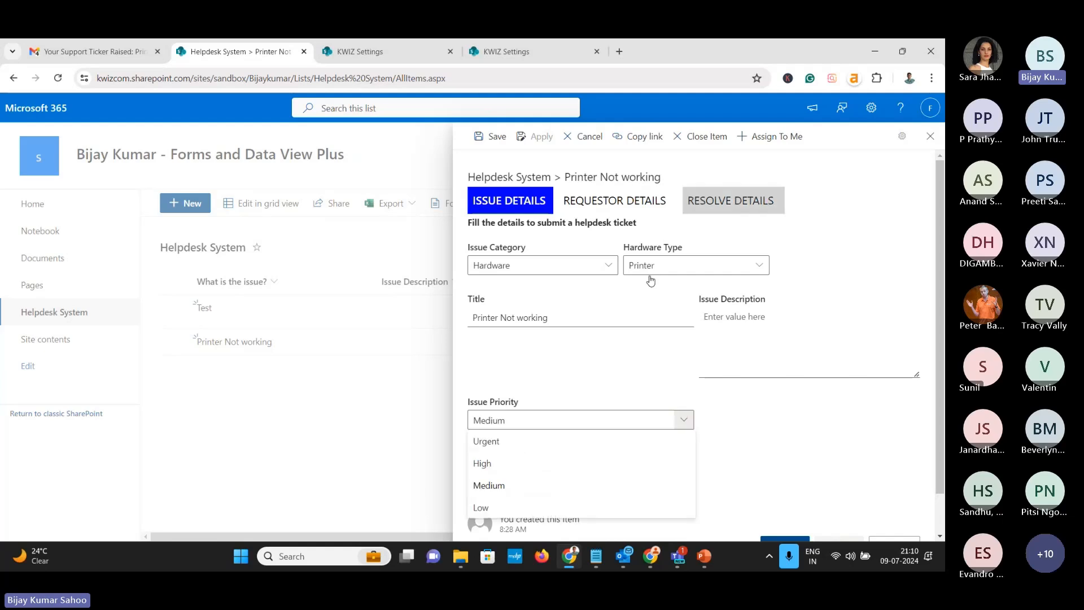
pyautogui.click(732, 200)
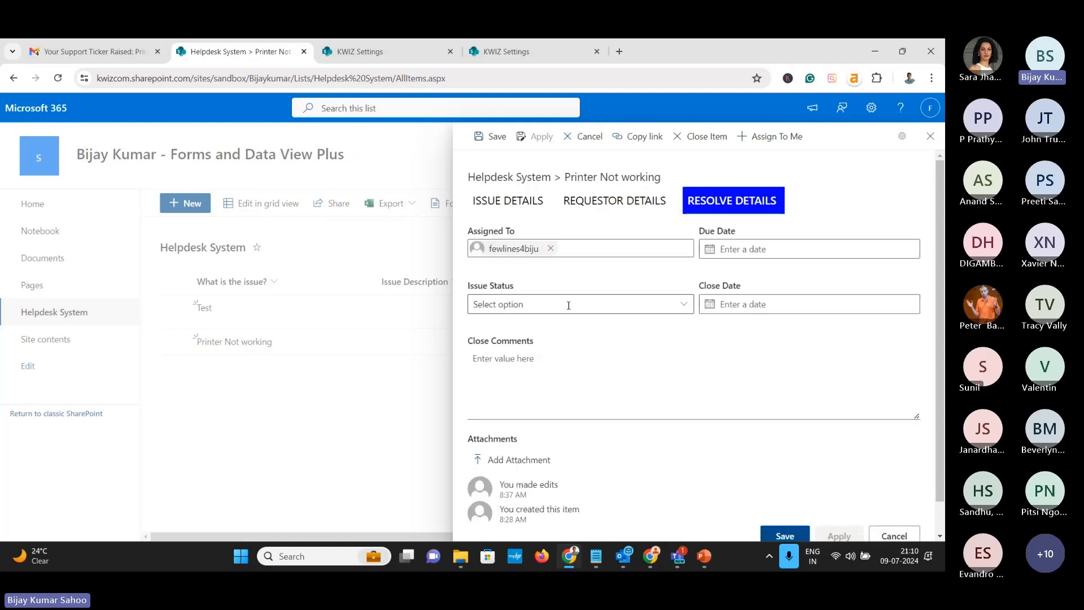
pyautogui.click(682, 305)
pyautogui.click(571, 389)
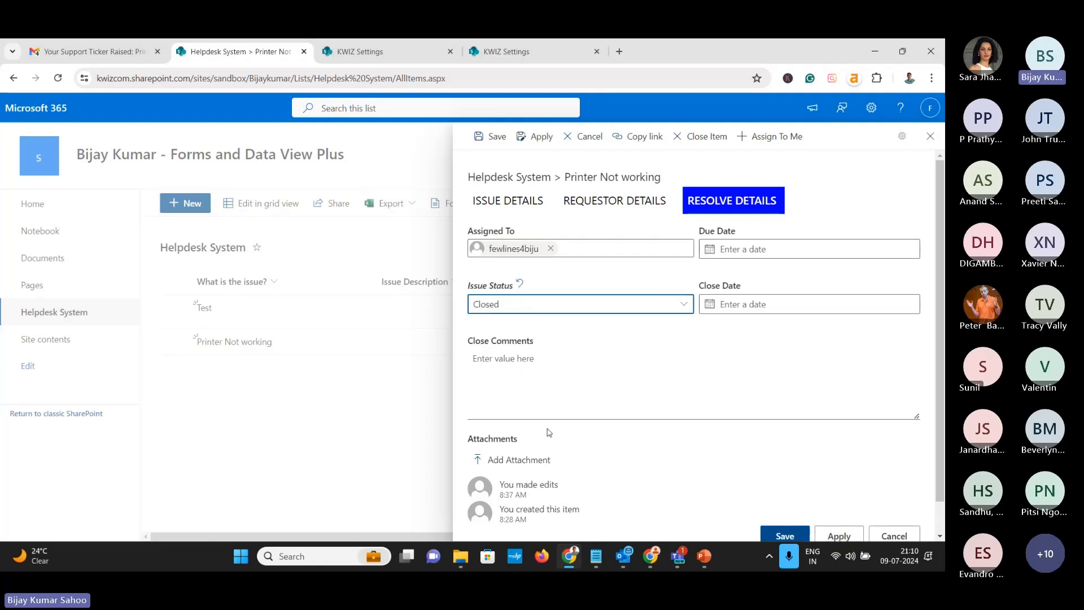
pyautogui.click(578, 138)
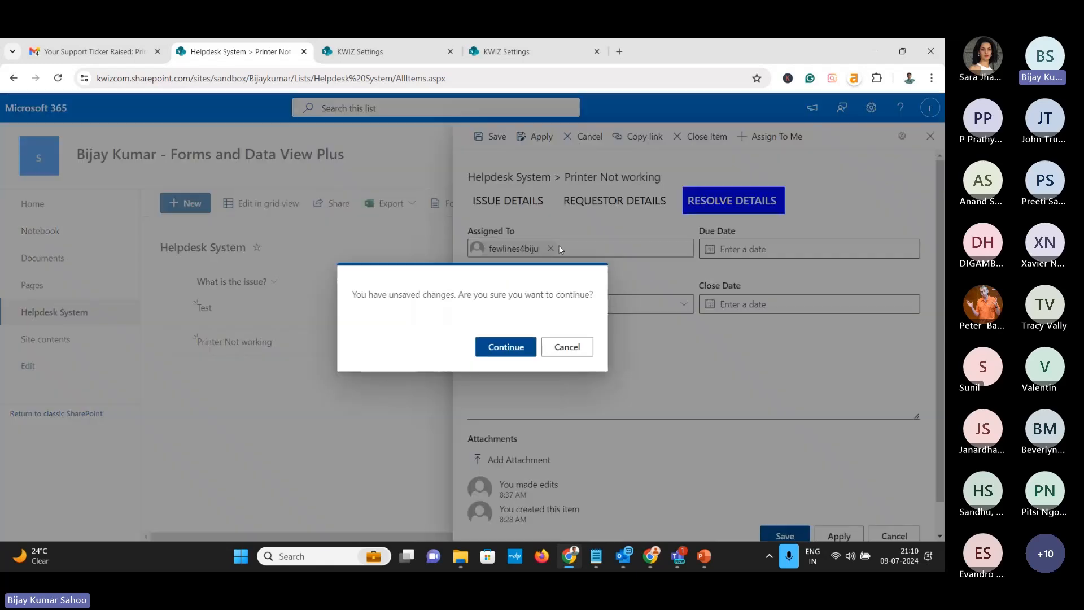
pyautogui.click(506, 347)
pyautogui.hotkey('ctrl', 'Tab')
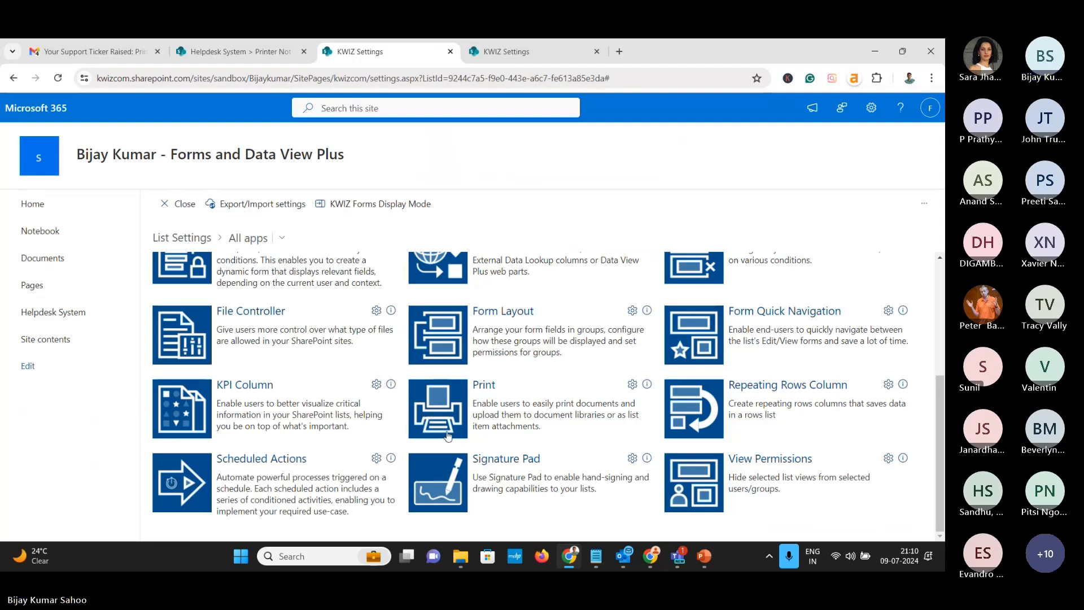
# In Signature Pad settings, enter 'Close Sign' as the new column name
pyautogui.click(490, 464)
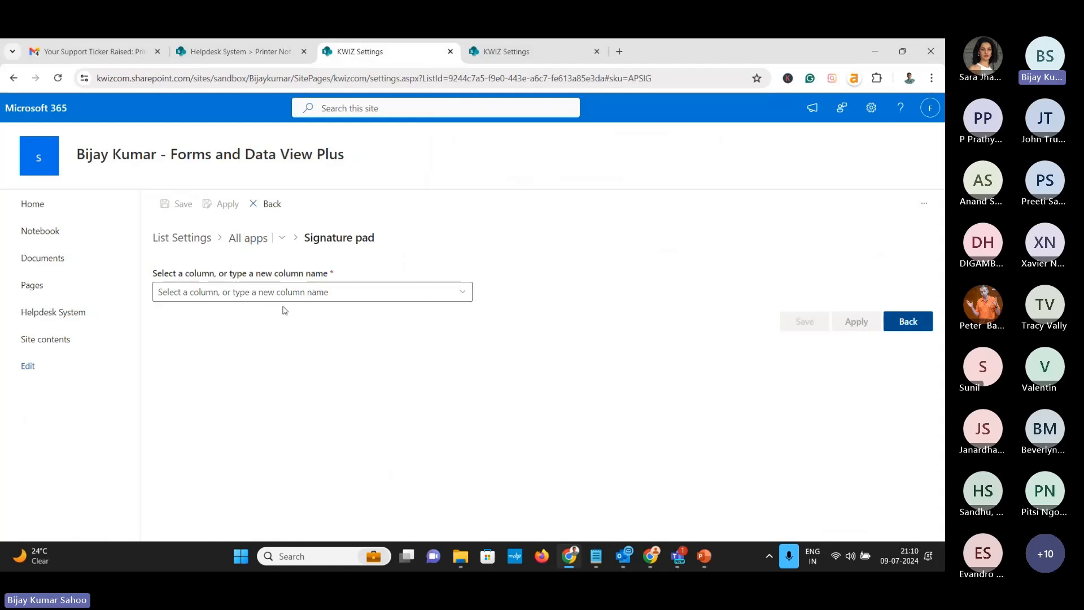
pyautogui.click(283, 292)
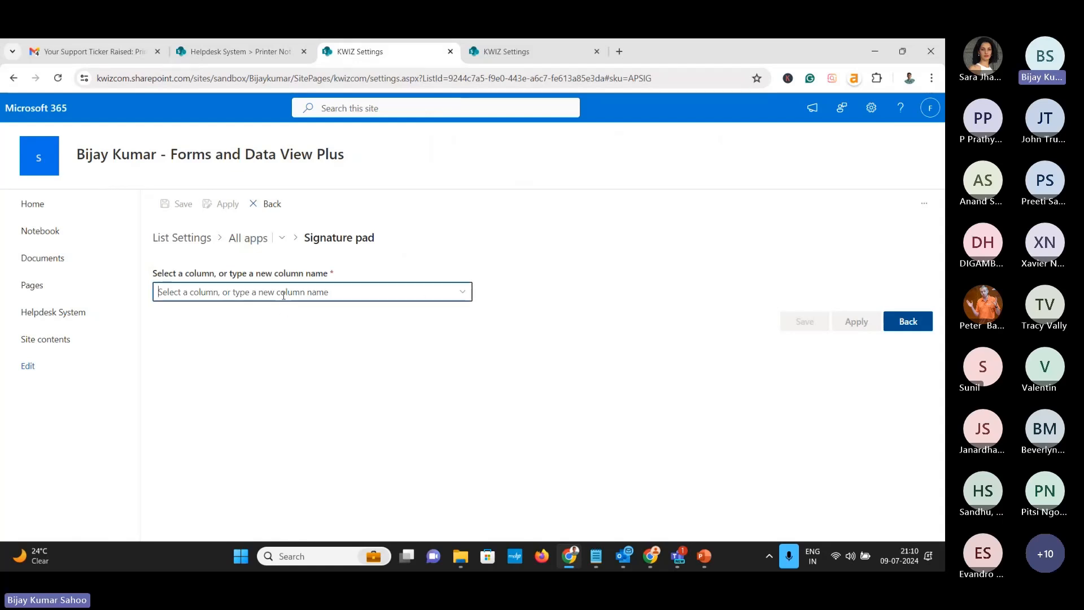
pyautogui.write('Si')
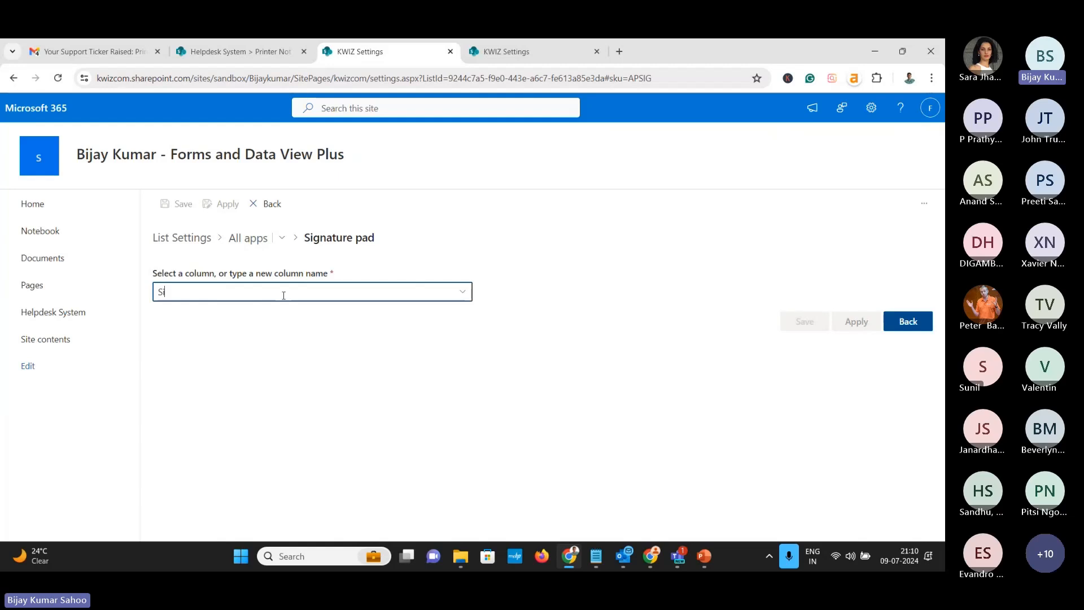
pyautogui.write('gn')
pyautogui.press('Home')
pyautogui.write('Close')
pyautogui.press('BackSpace')
pyautogui.press('BackSpace')
pyautogui.press('BackSpace')
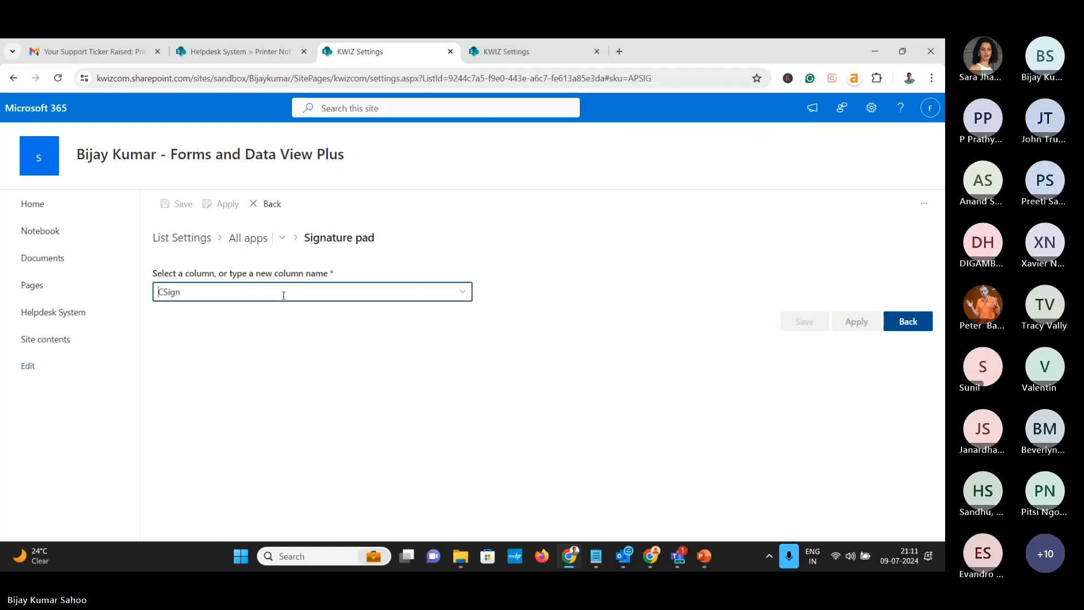
pyautogui.press('Right')
pyautogui.write('lose')
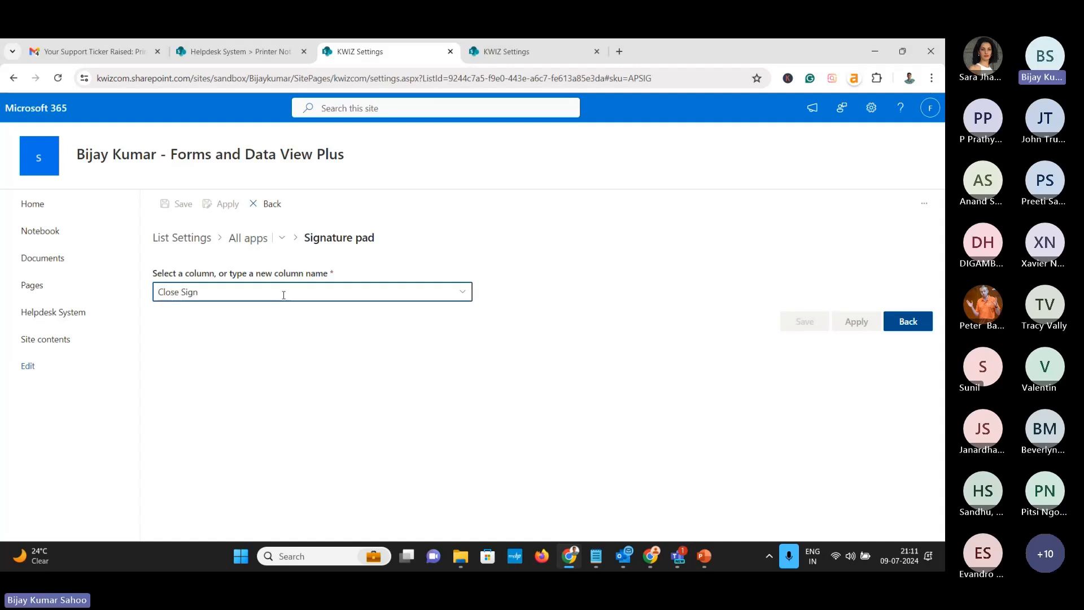
pyautogui.click(433, 325)
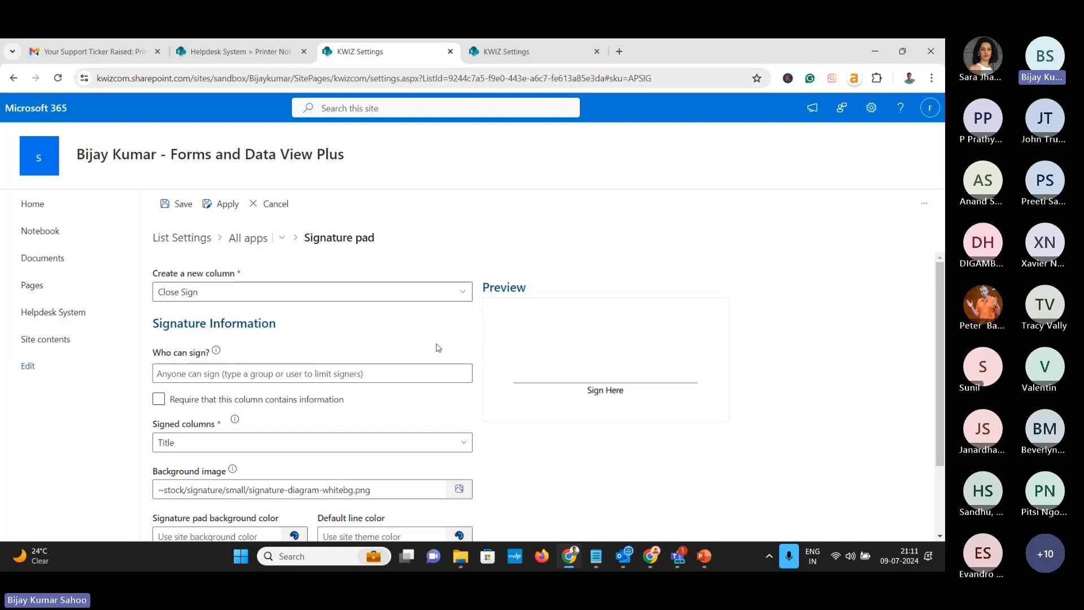
# Change the Close Sign signed columns so Issue Status is checked and Title unchecked
pyautogui.scroll(-2, 257, 285)
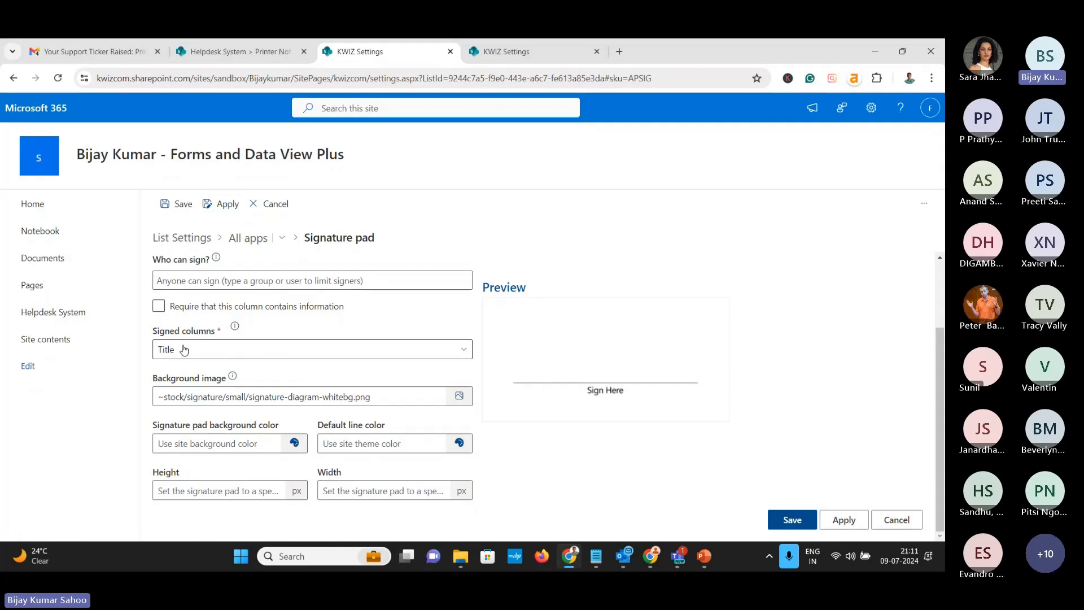
pyautogui.click(302, 349)
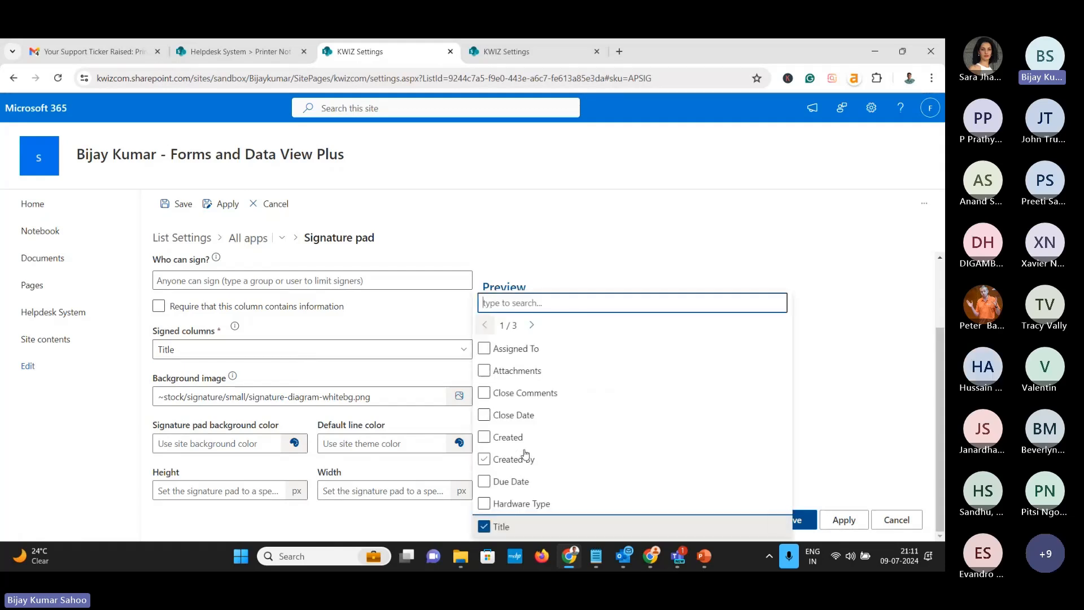
pyautogui.click(532, 326)
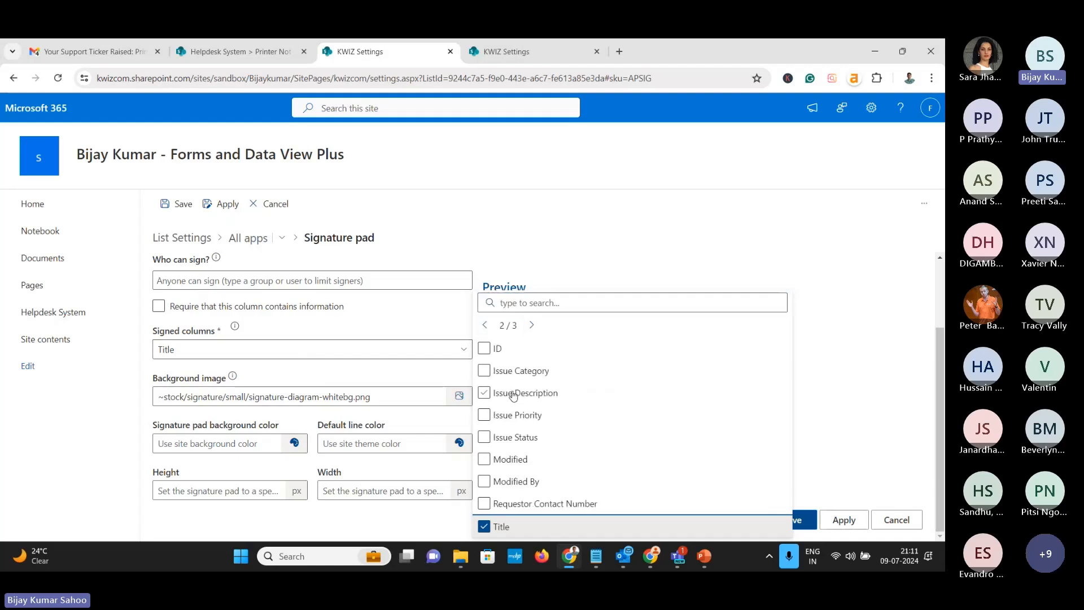
pyautogui.click(485, 437)
pyautogui.click(819, 419)
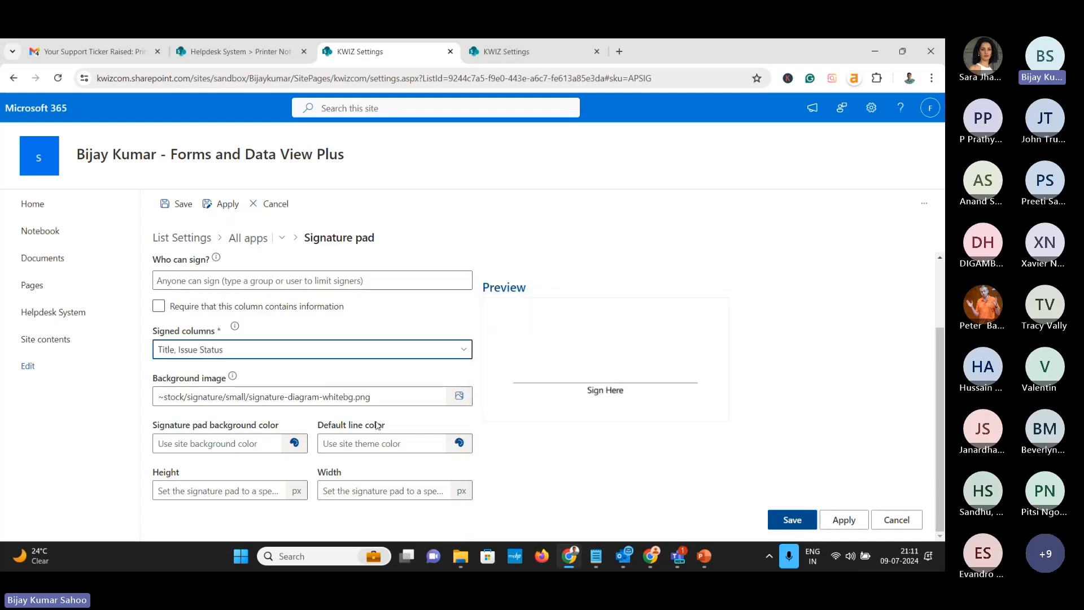
pyautogui.click(226, 350)
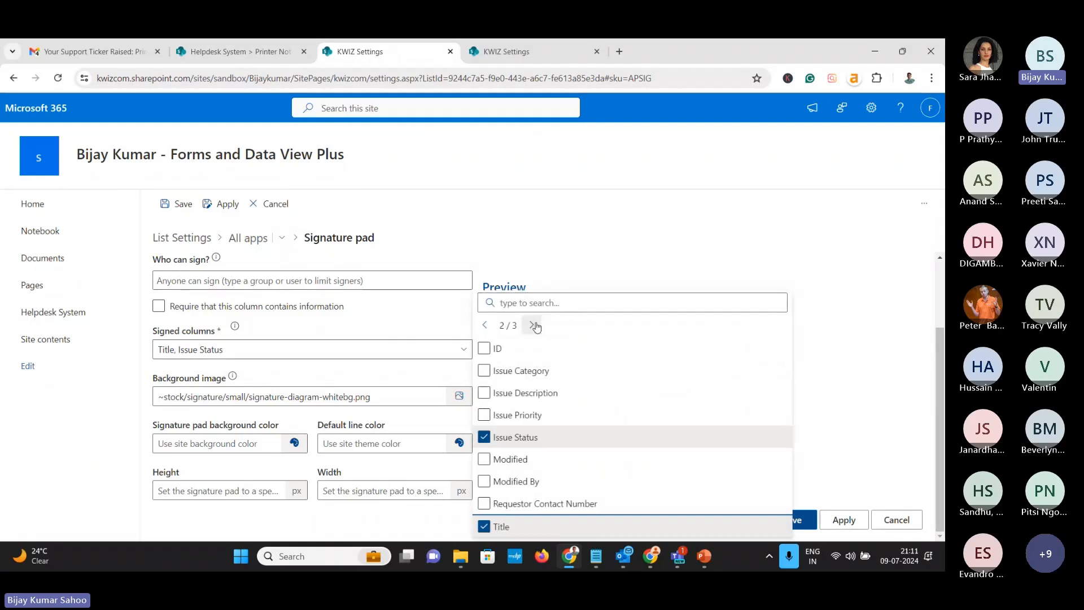
pyautogui.click(531, 324)
pyautogui.click(487, 464)
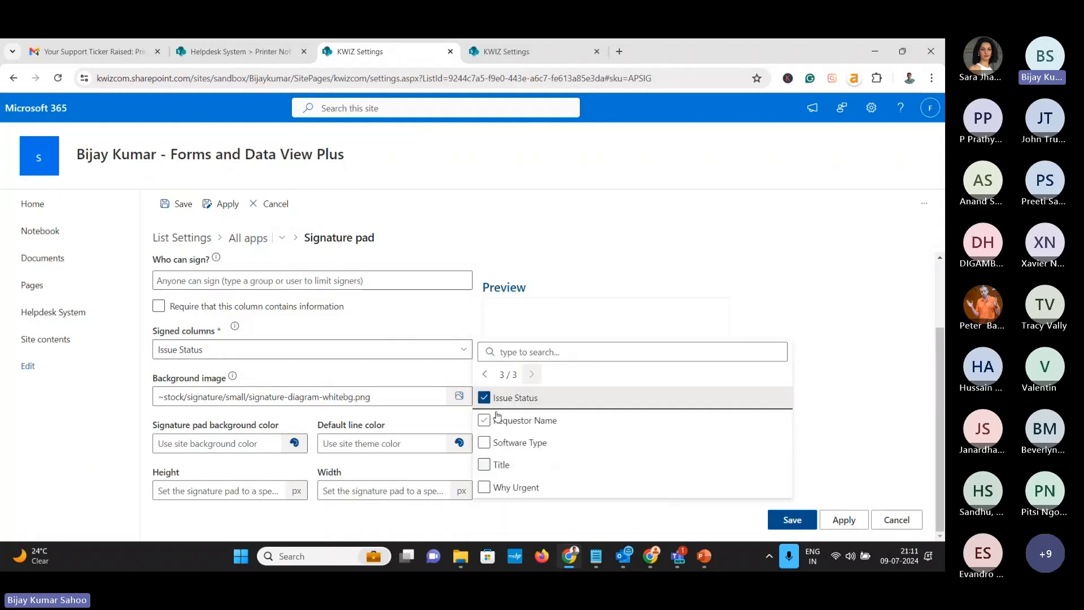
pyautogui.click(497, 311)
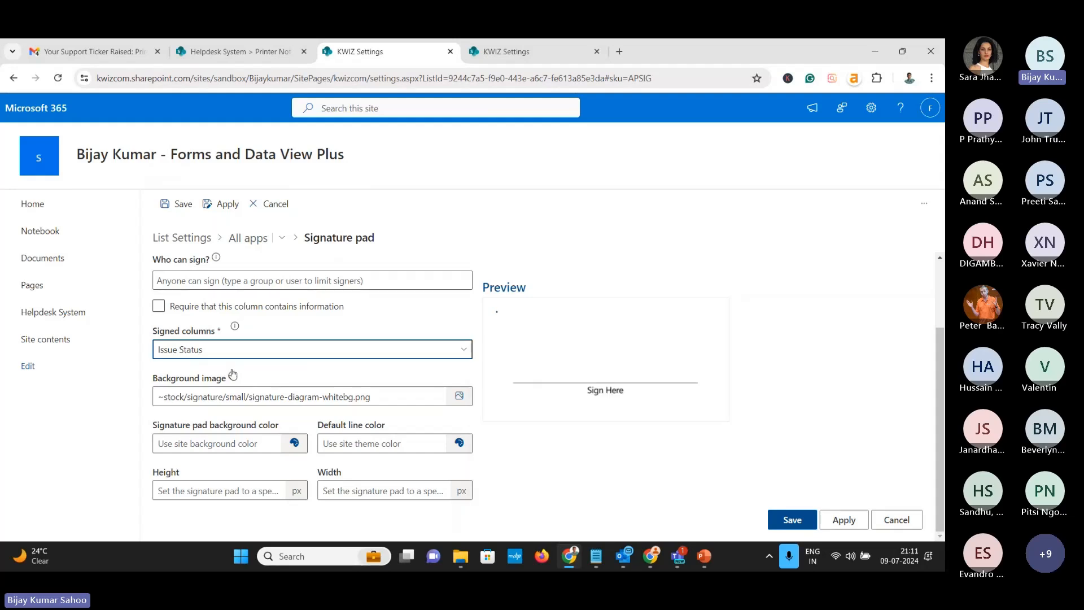
# Restrict Close Sign signing to one searched-for user, leave it not required, and apply the settings
pyautogui.click(244, 285)
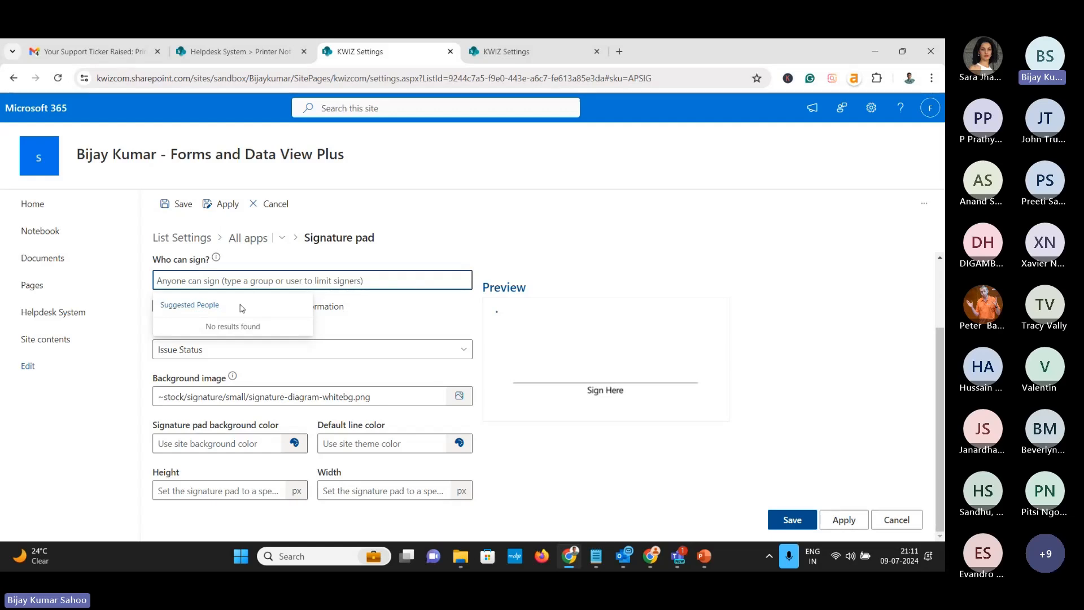
pyautogui.write('fewlines4biju')
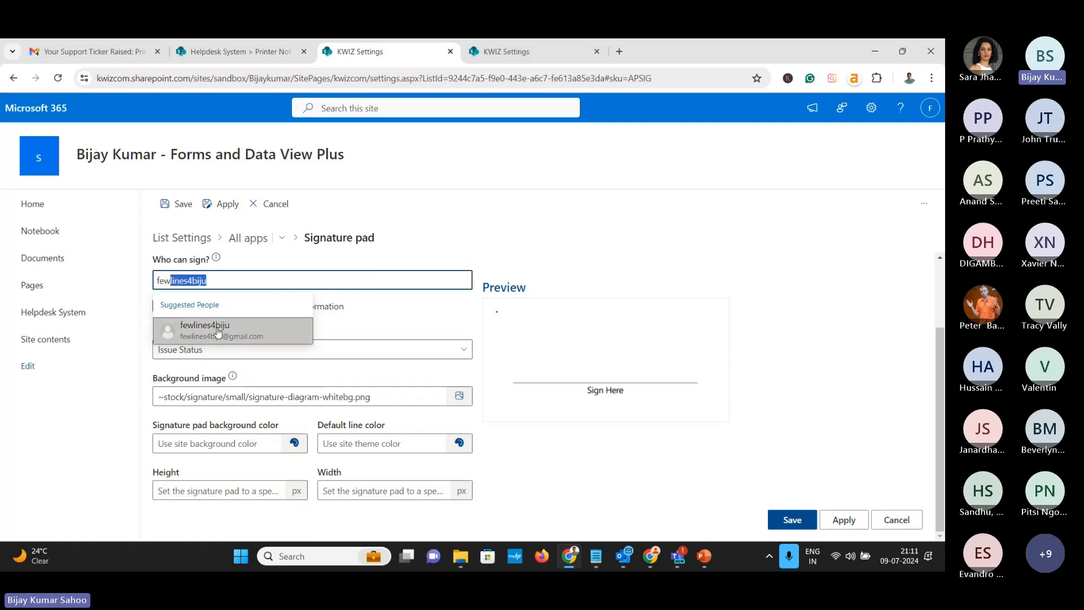
pyautogui.click(219, 331)
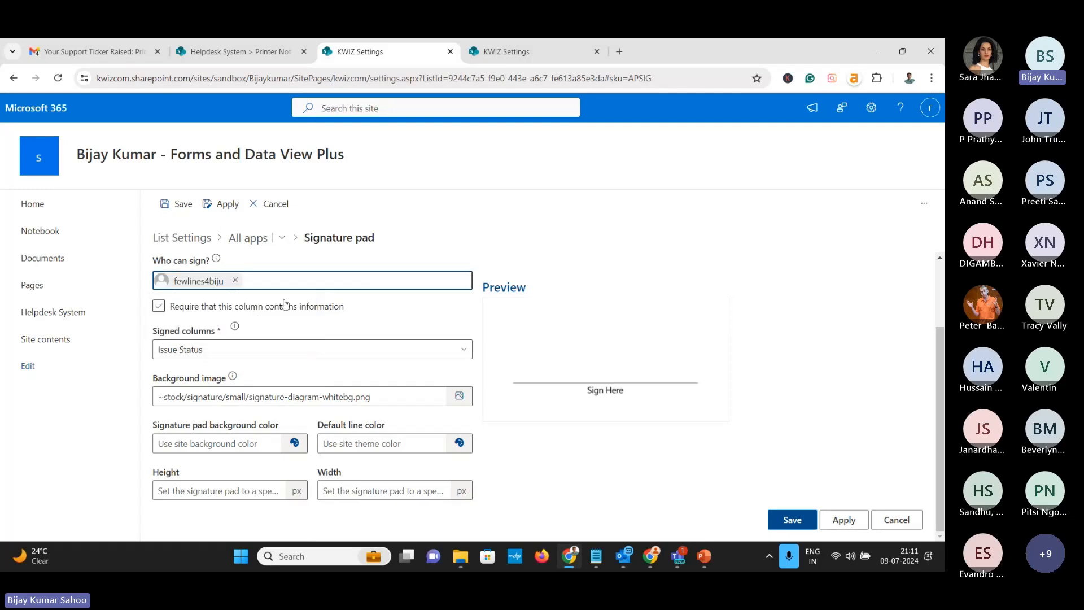
pyautogui.click(278, 302)
pyautogui.click(228, 207)
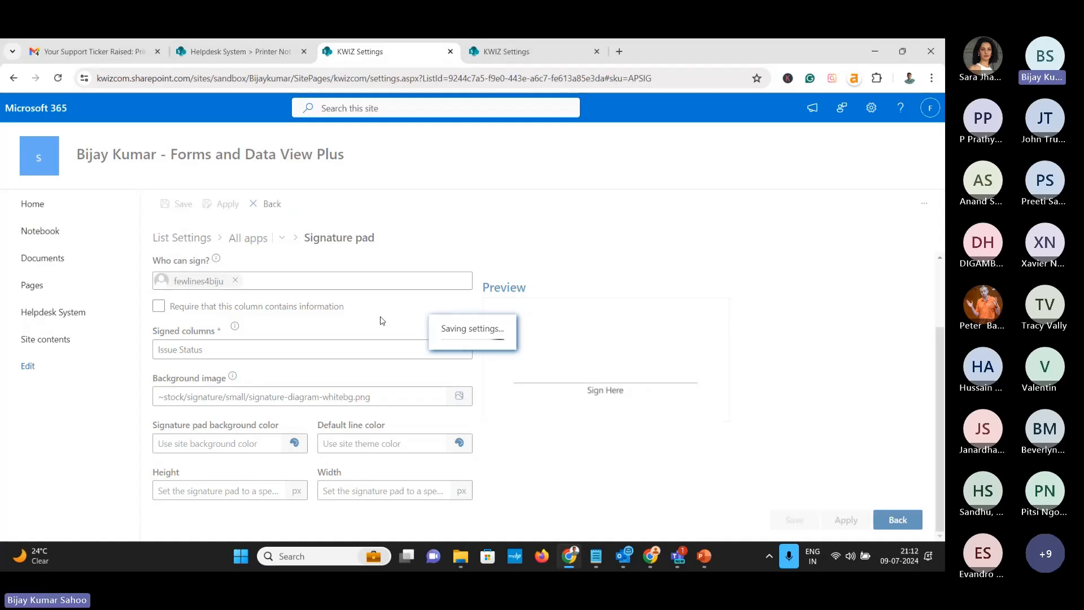
# Return to all apps and expand the Group layout in the Form Layout settings
pyautogui.click(248, 237)
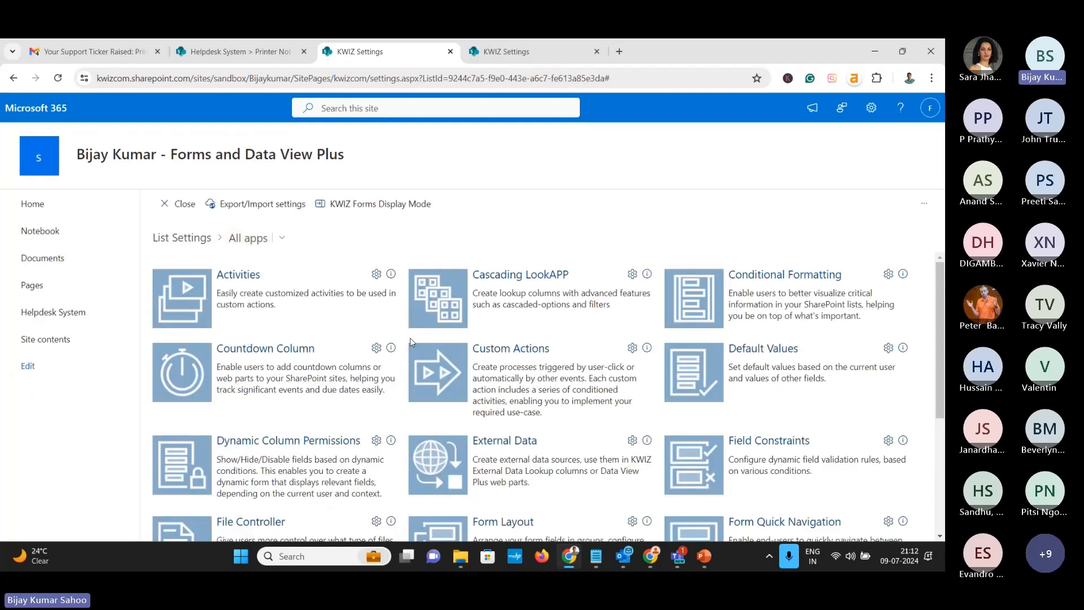
pyautogui.scroll(-3, 367, 429)
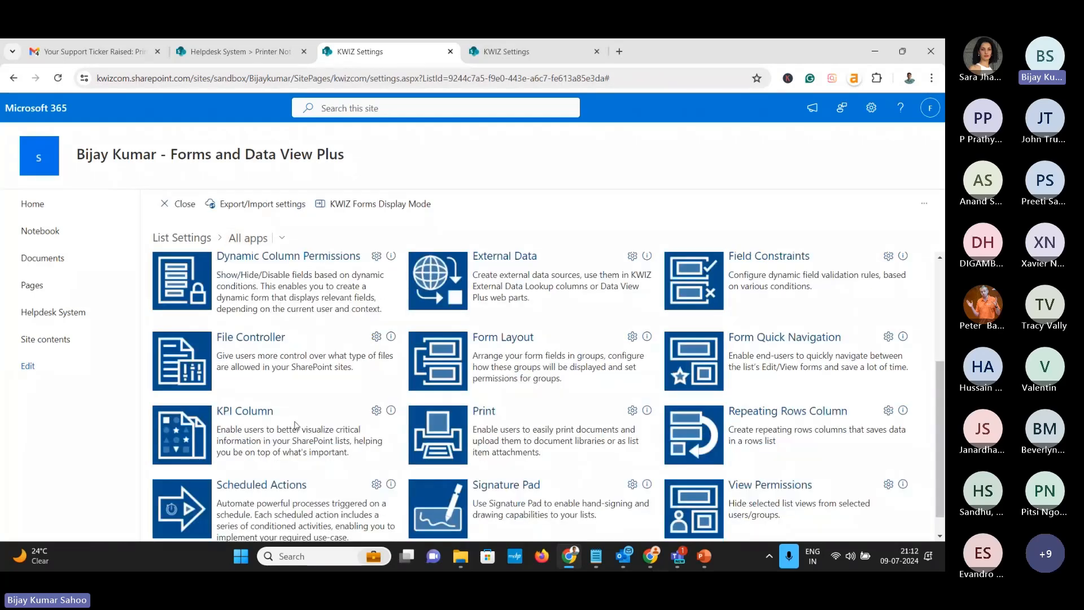
pyautogui.click(487, 340)
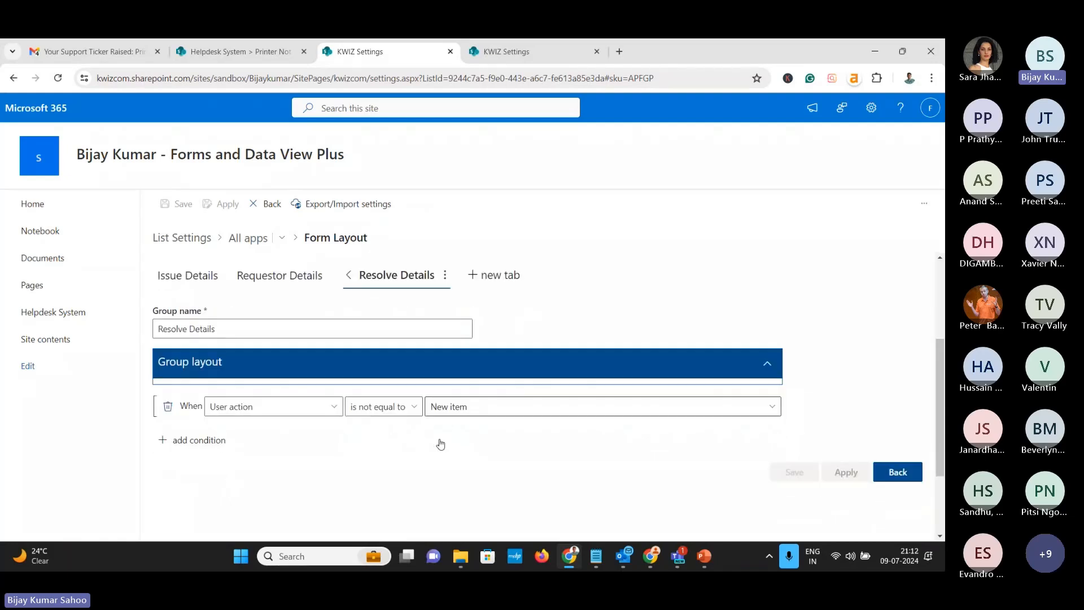
pyautogui.scroll(-3, 316, 382)
pyautogui.scroll(1, 344, 357)
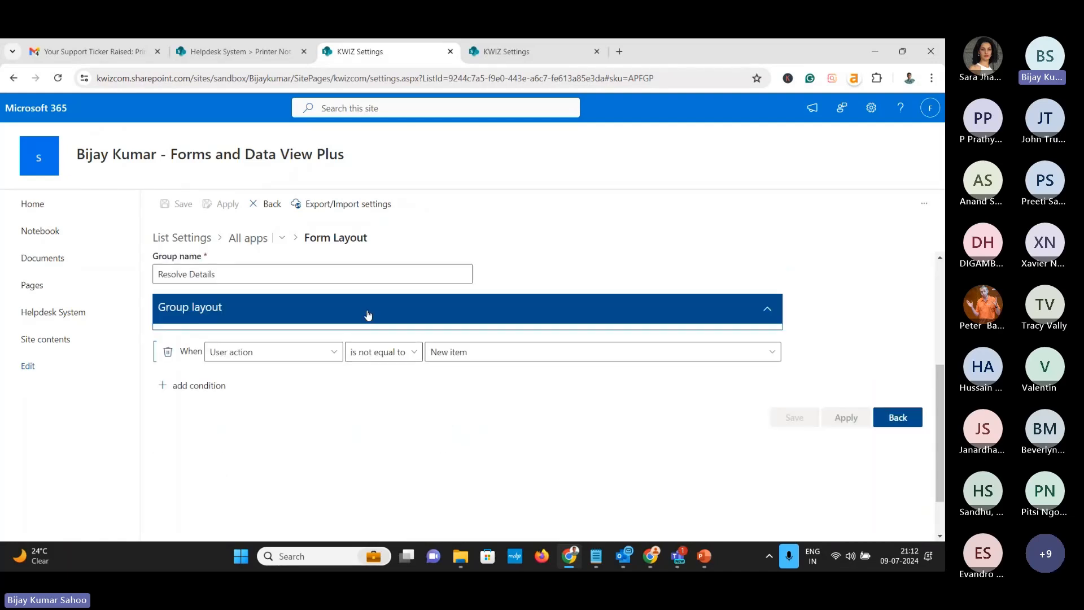
pyautogui.click(368, 314)
# Add a row holding the Close Sign column after Close Comments and apply the layout
pyautogui.scroll(-3, 302, 460)
pyautogui.click(344, 428)
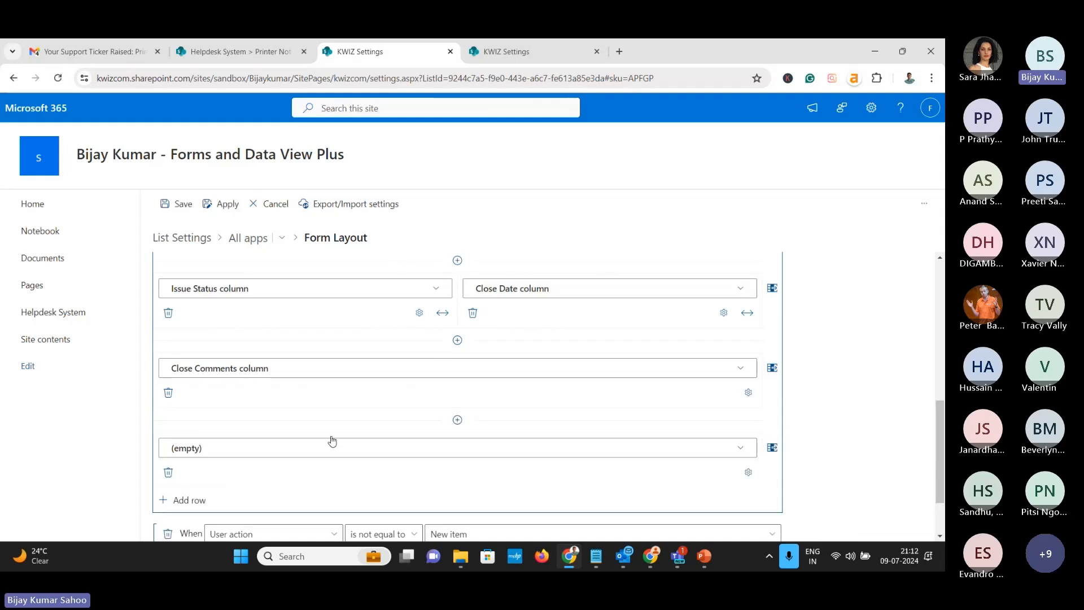
pyautogui.scroll(-1, 396, 430)
pyautogui.click(740, 370)
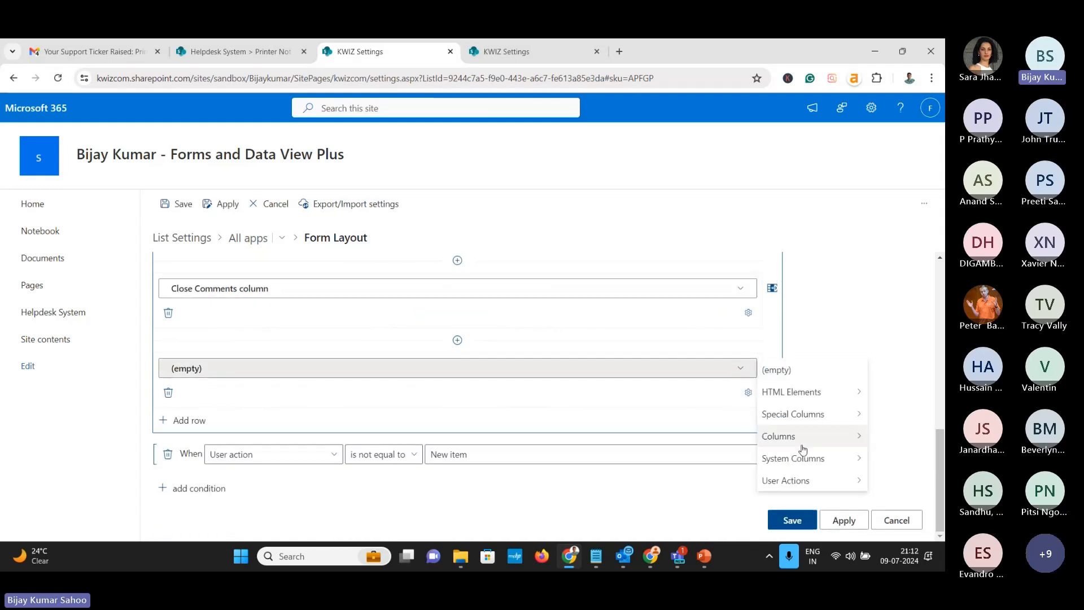
pyautogui.moveTo(803, 446)
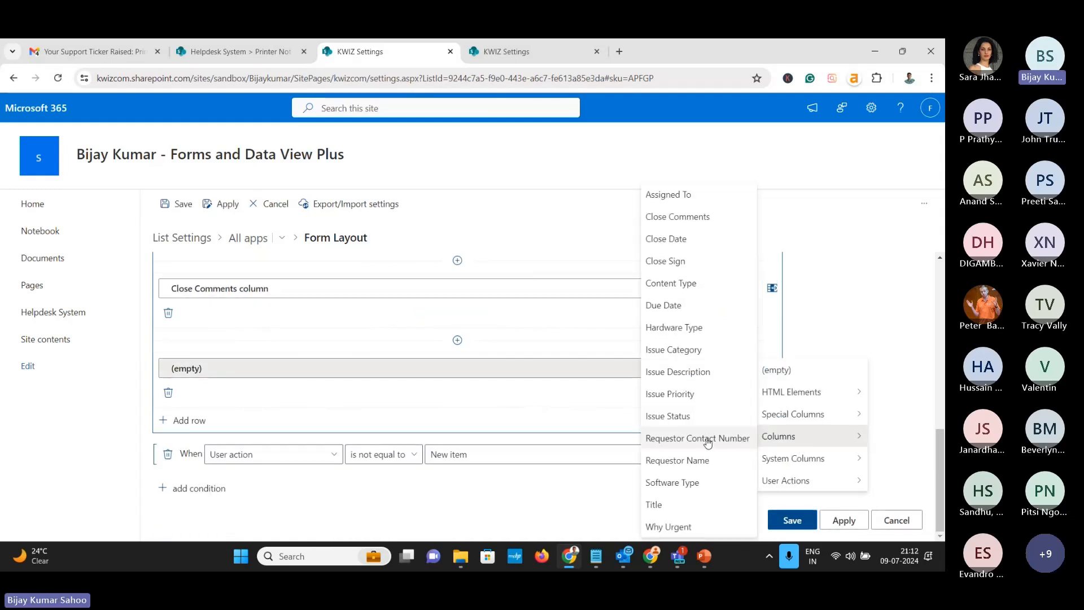
pyautogui.click(680, 260)
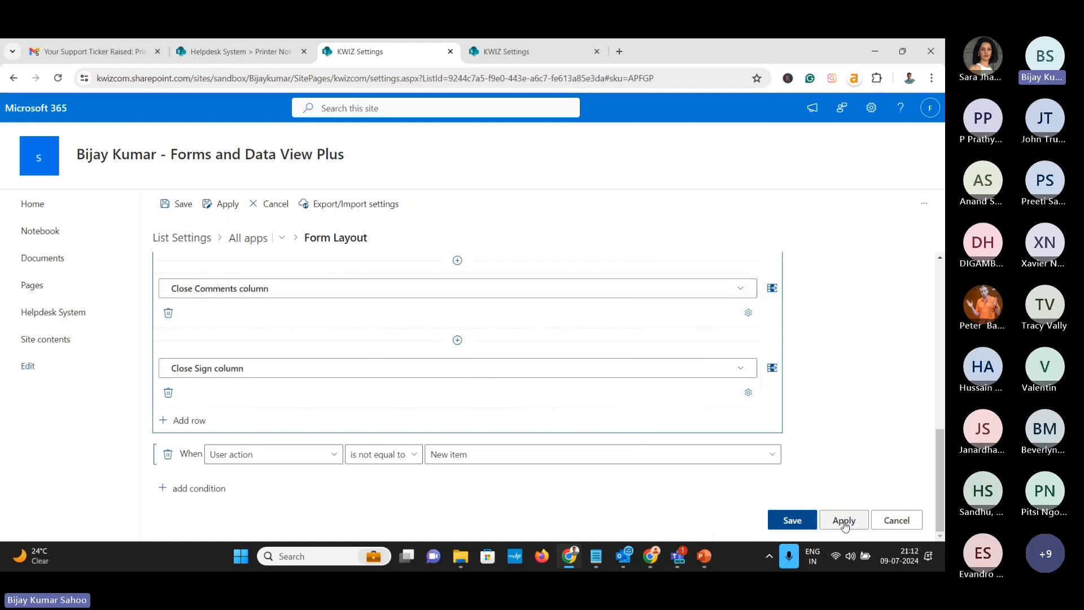
pyautogui.click(844, 521)
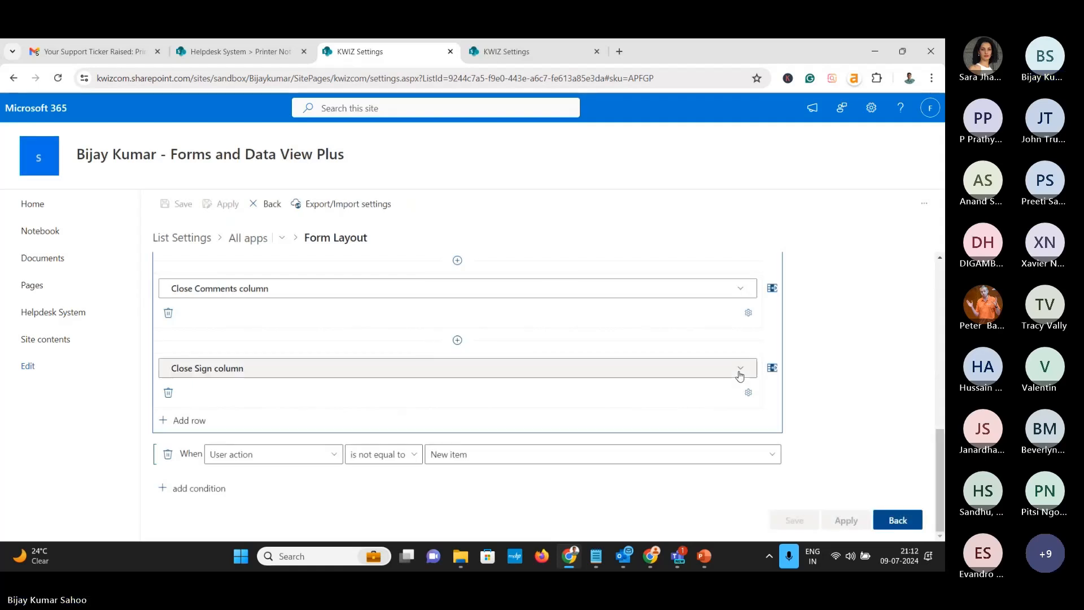
pyautogui.scroll(5, 354, 375)
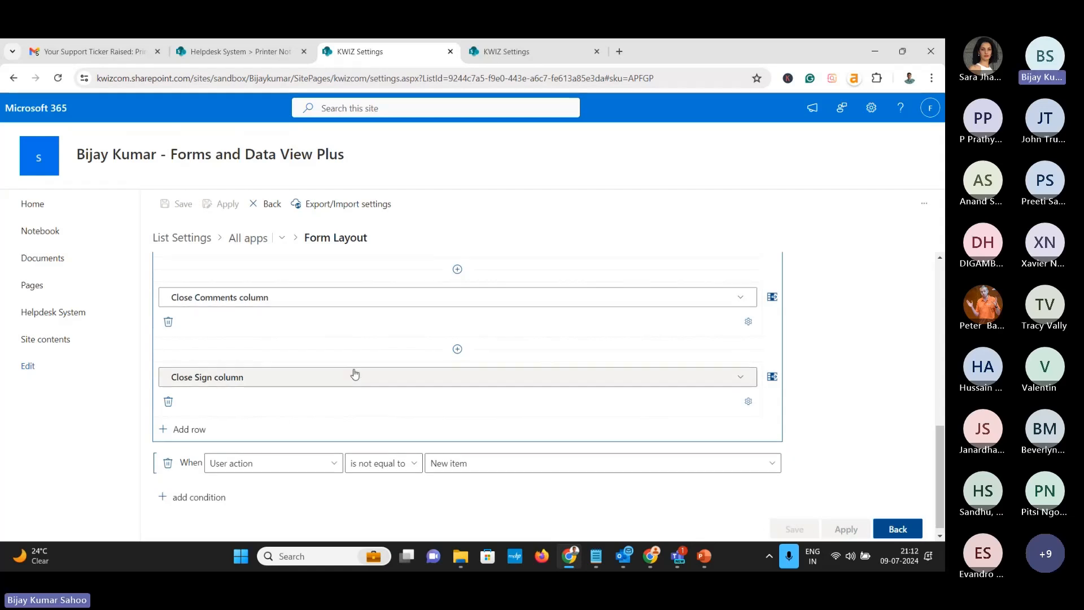
pyautogui.scroll(2, 287, 356)
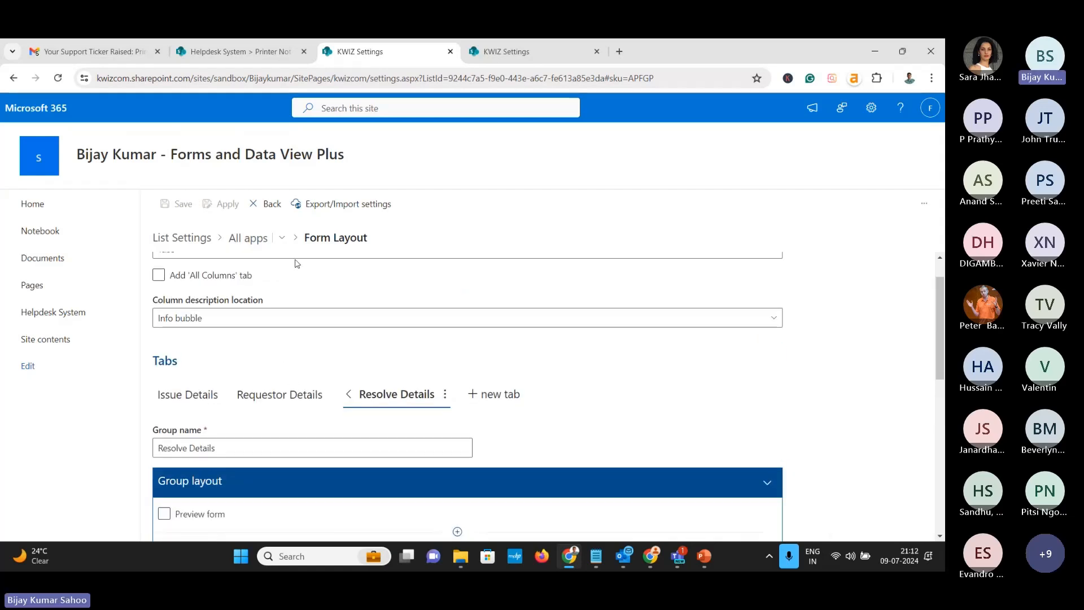
pyautogui.scroll(-7, 792, 446)
pyautogui.scroll(7, 791, 445)
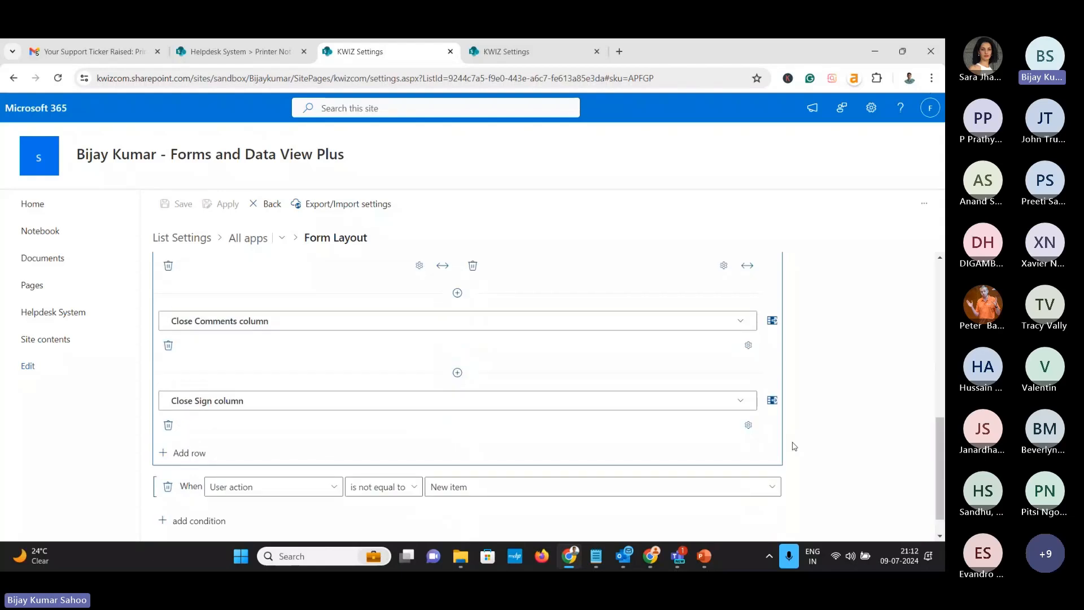
# Reload the Helpdesk System list and open the Printer Not working ticket's Resolve Details
pyautogui.click(256, 53)
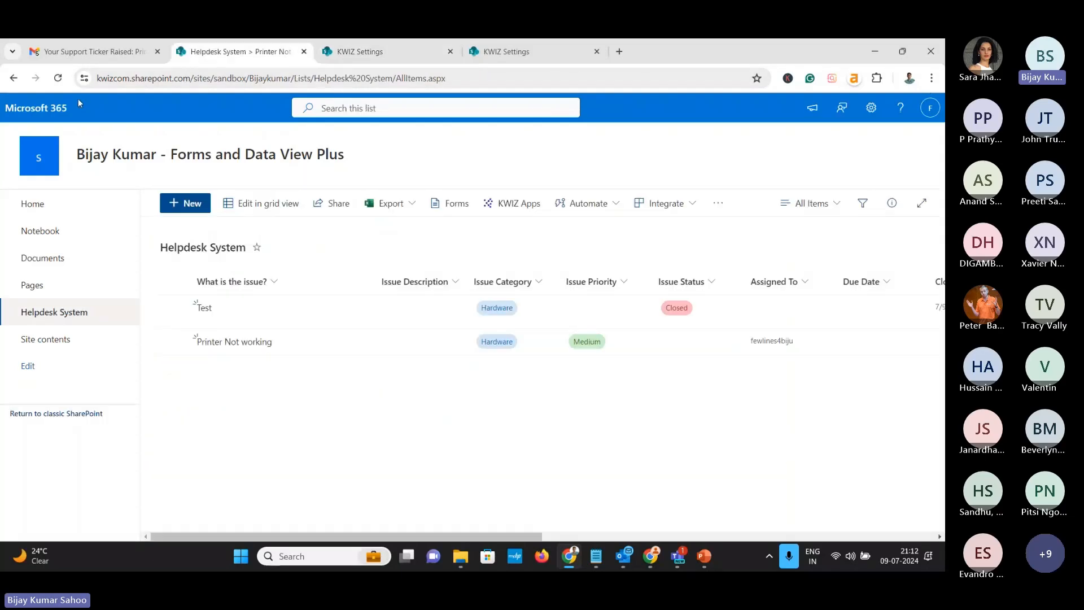
pyautogui.click(57, 78)
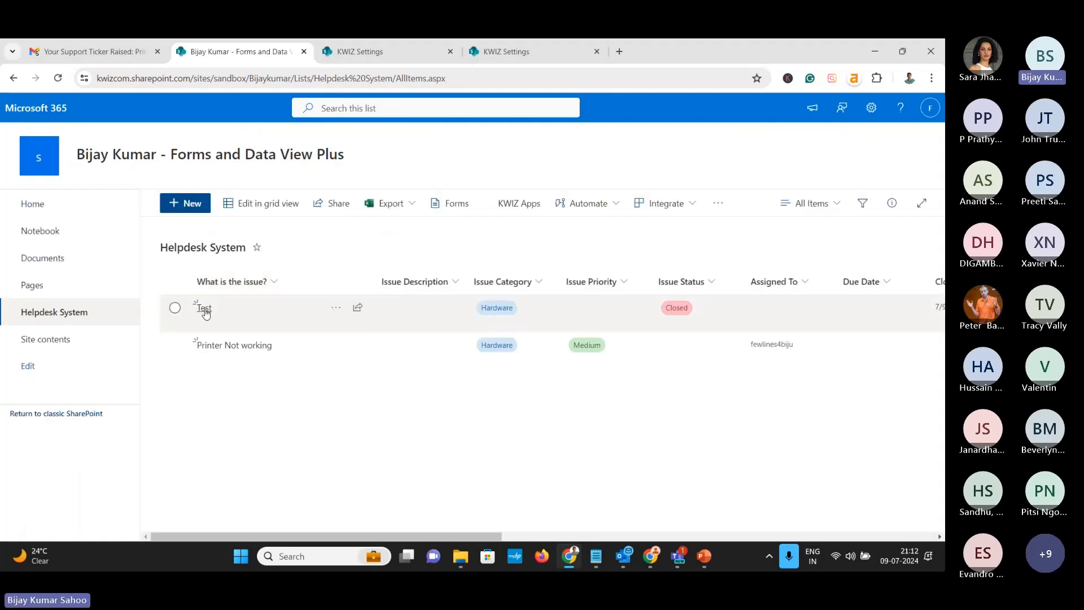
pyautogui.click(214, 345)
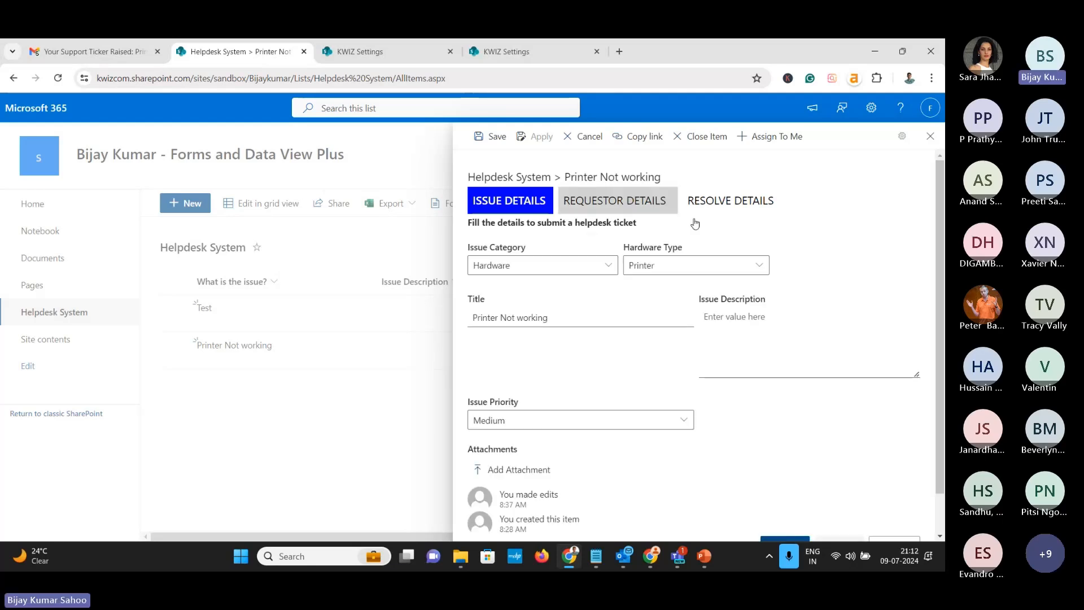
pyautogui.click(729, 208)
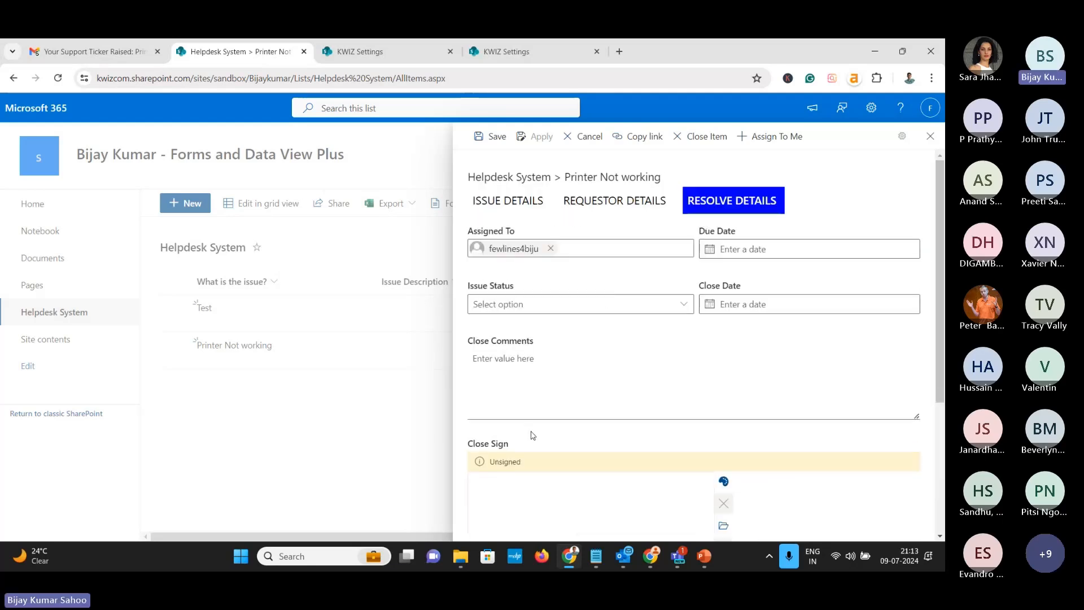
# Set Issue Status to Closed and draw a signature in the Close Sign pad
pyautogui.scroll(-1, 585, 454)
pyautogui.click(561, 242)
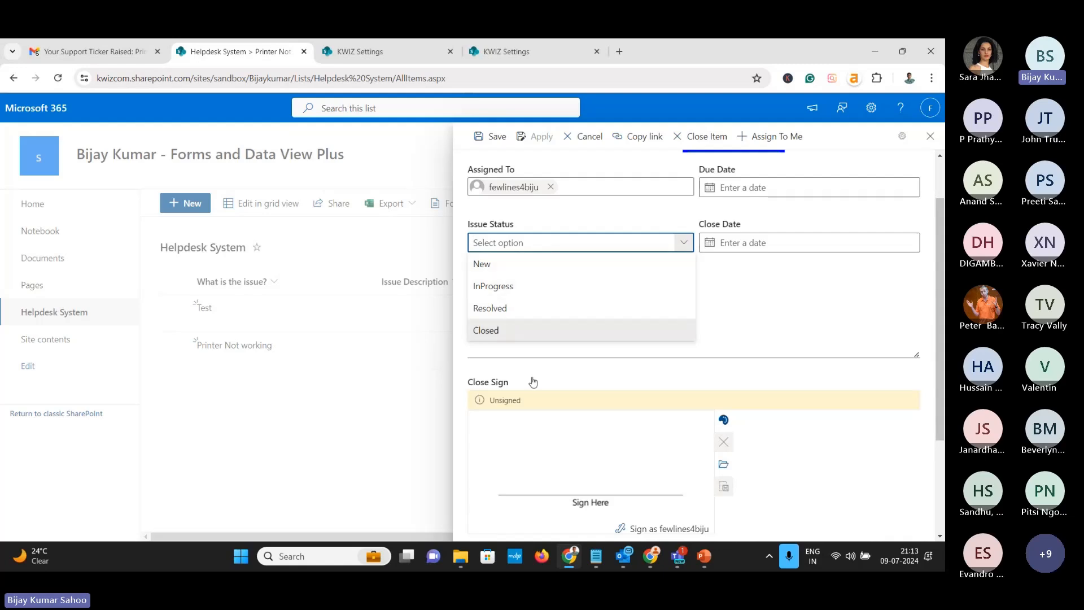
pyautogui.press('Return')
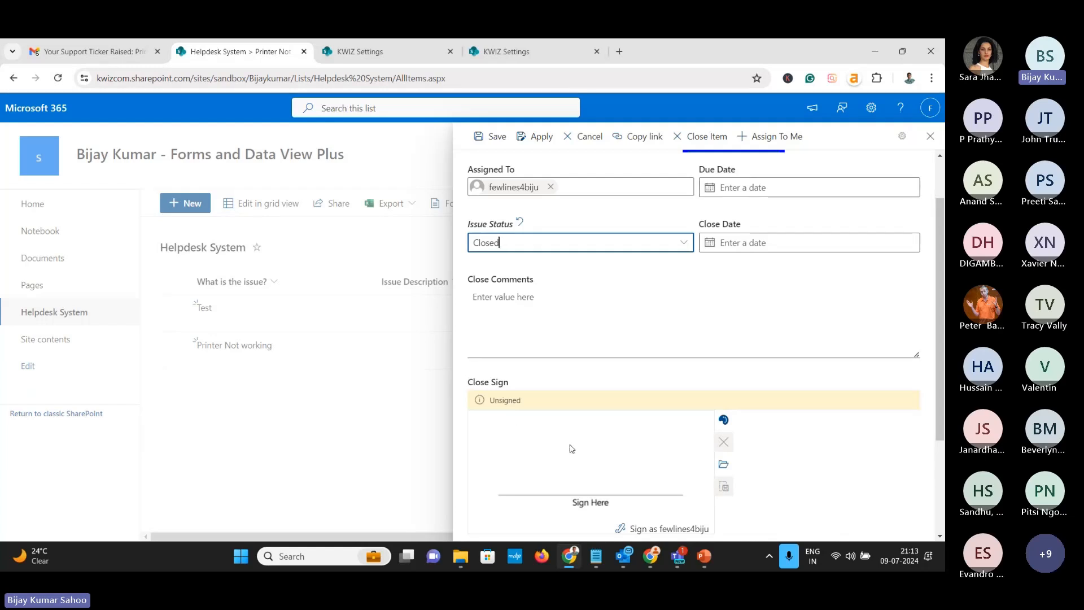
pyautogui.moveTo(533, 449)
pyautogui.mouseDown()
pyautogui.moveTo(535, 472)
pyautogui.moveTo(540, 454)
pyautogui.moveTo(557, 469)
pyautogui.moveTo(569, 459)
pyautogui.mouseUp()
pyautogui.click(642, 446)
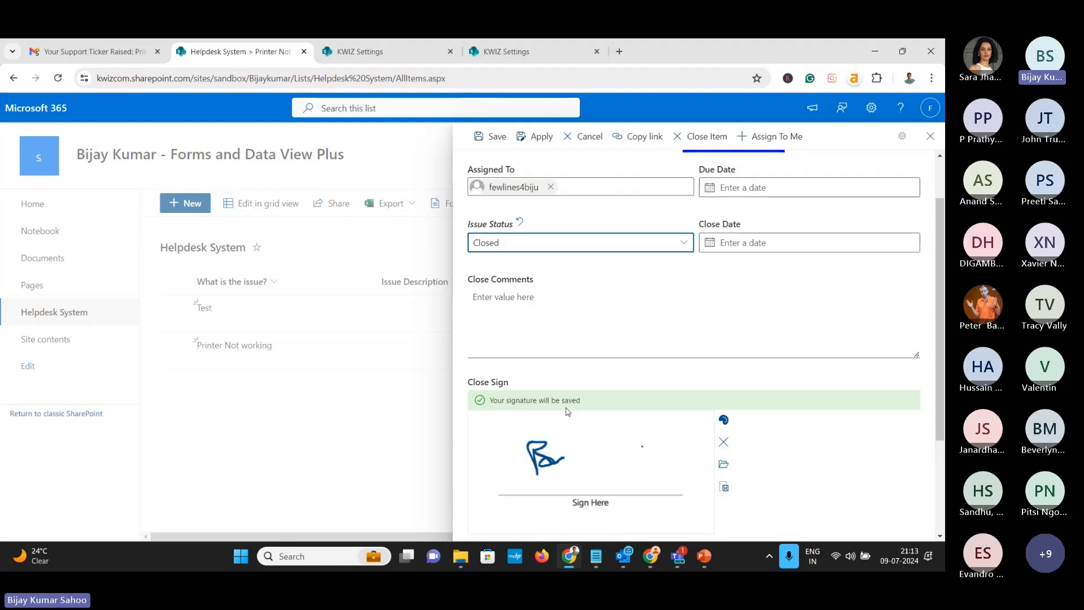
pyautogui.scroll(-3, 780, 440)
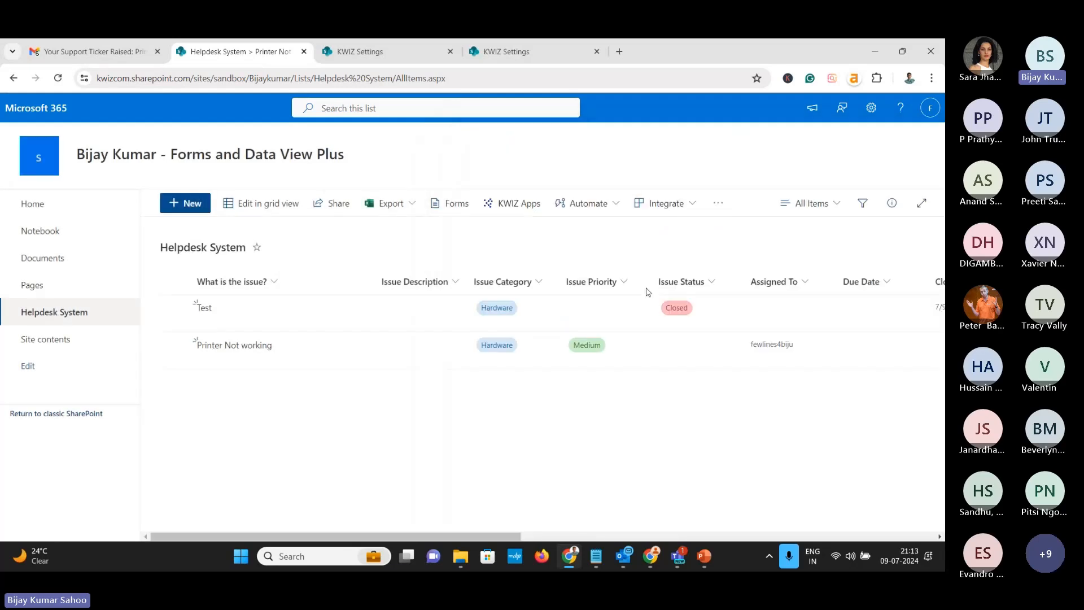
pyautogui.click(250, 353)
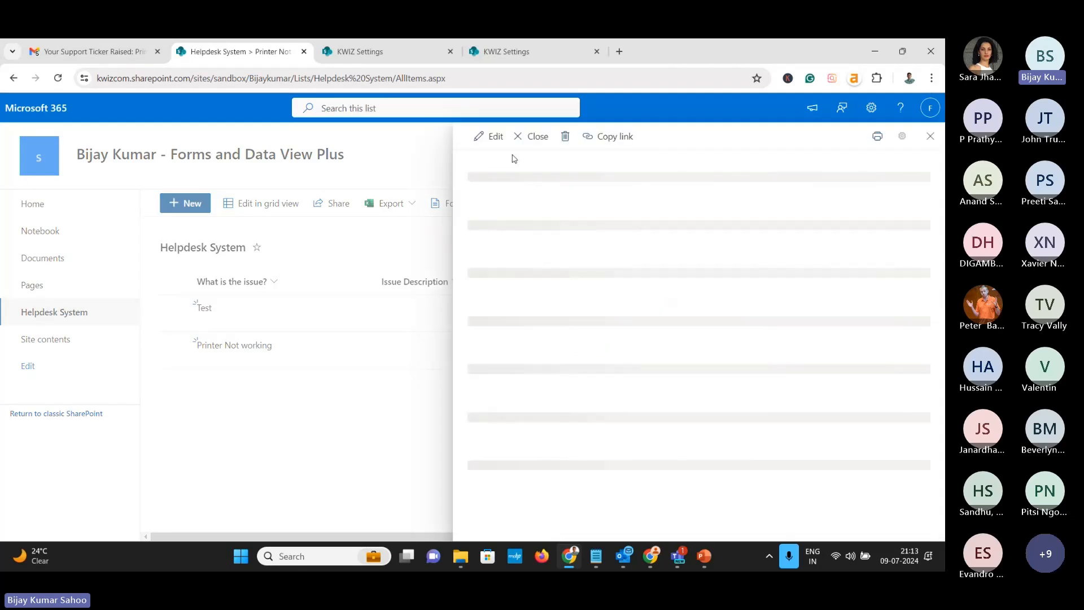
pyautogui.click(491, 140)
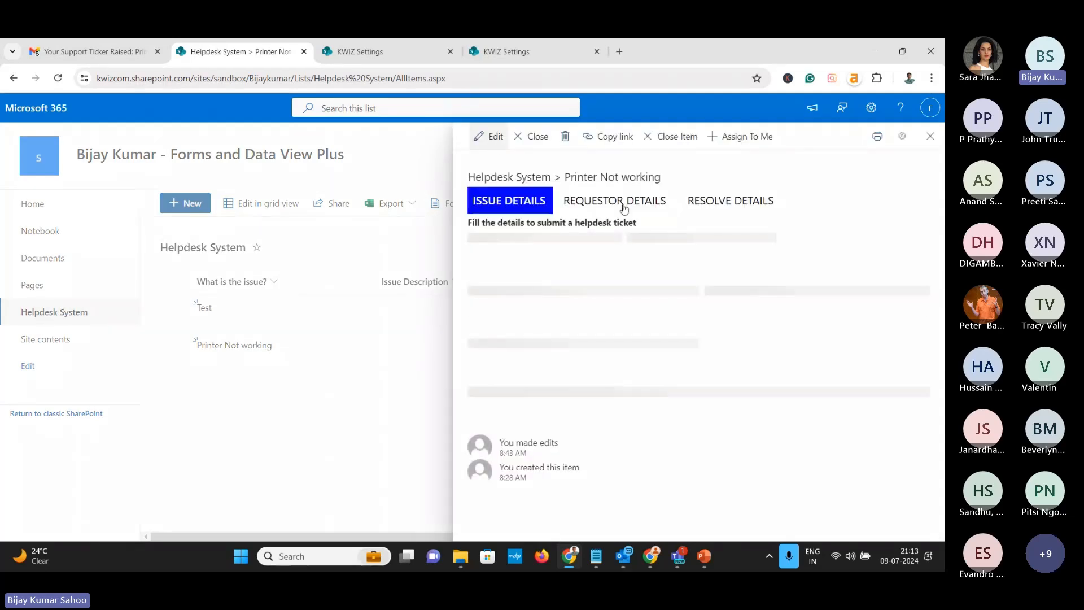
pyautogui.click(707, 216)
pyautogui.click(544, 295)
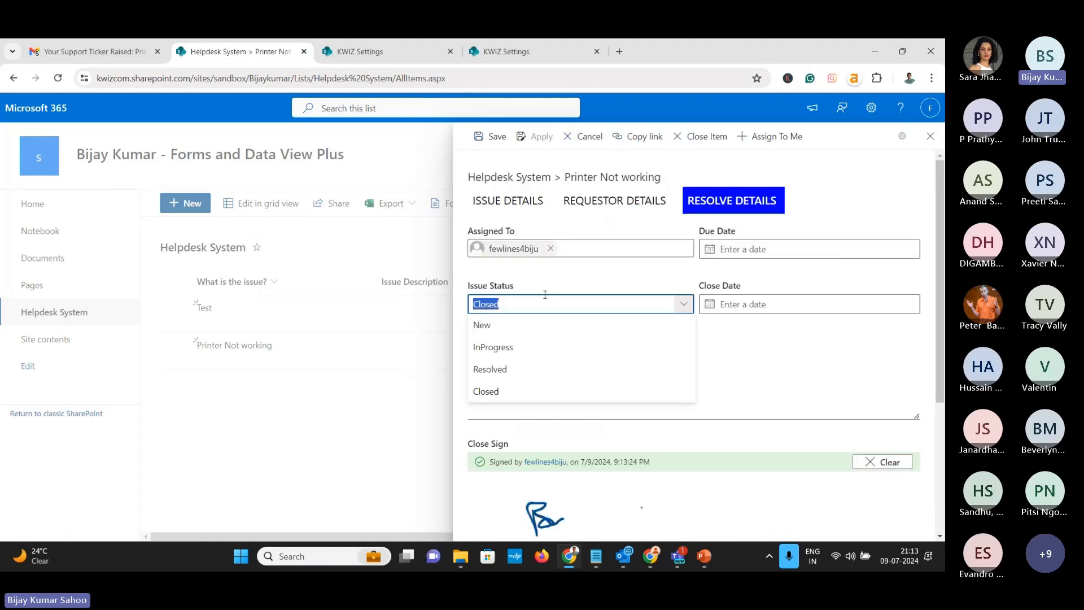
pyautogui.click(633, 348)
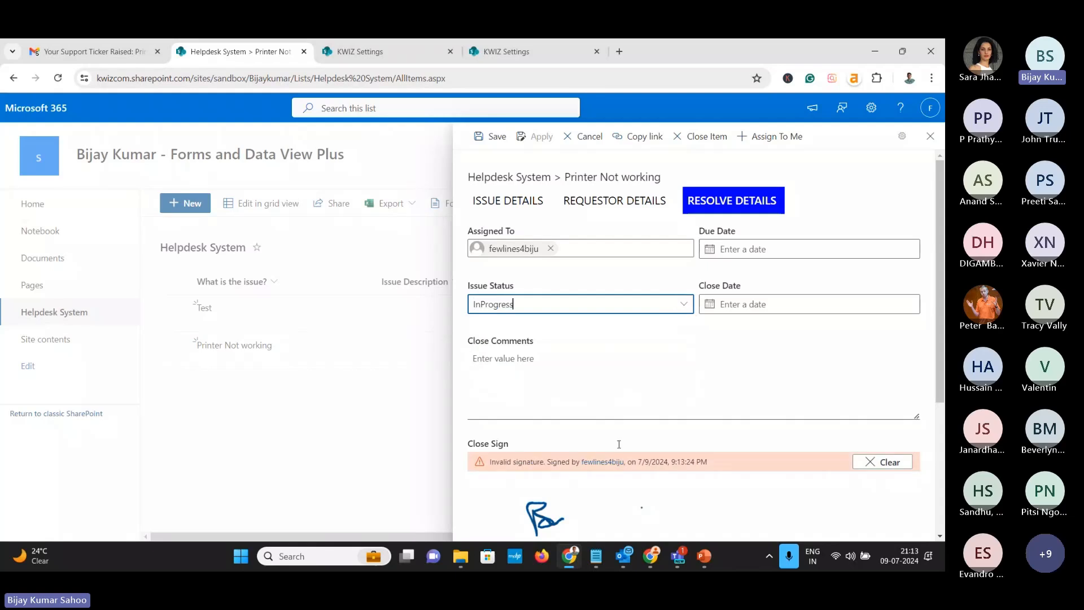
pyautogui.scroll(-2, 616, 457)
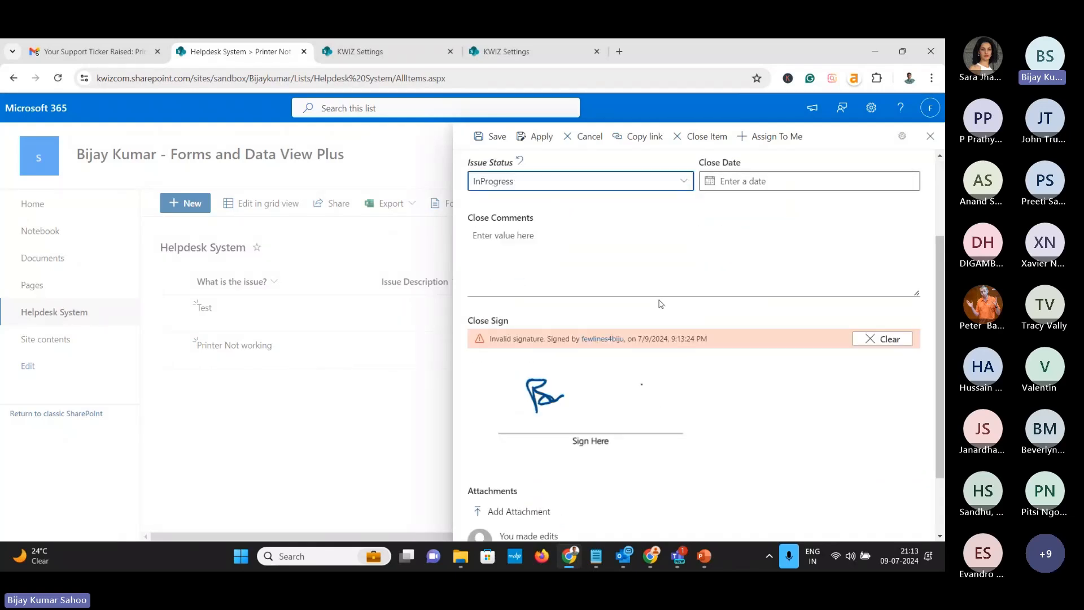
pyautogui.click(930, 136)
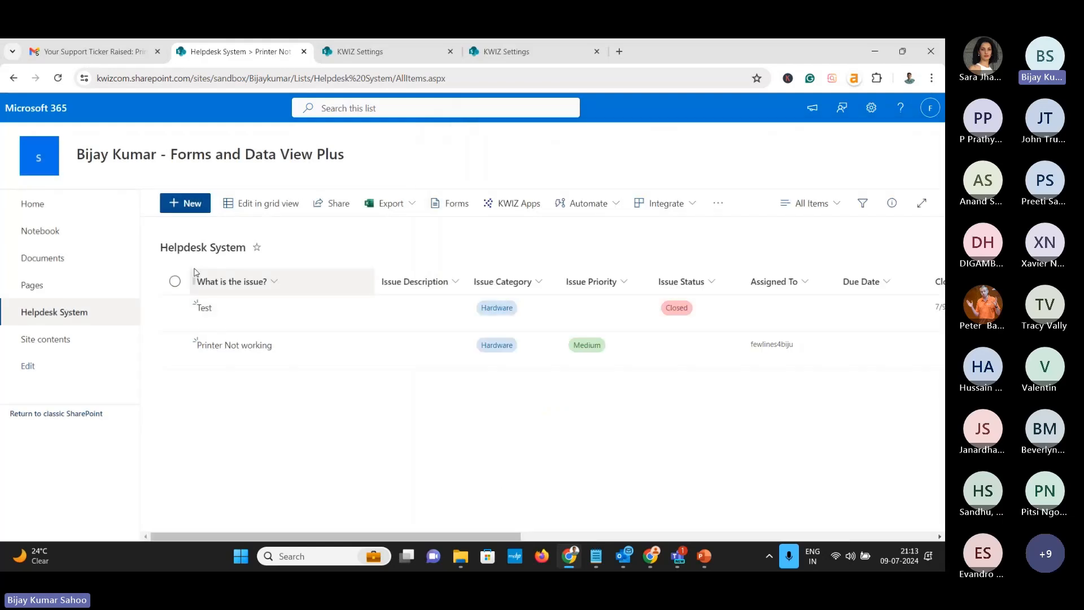
# Open the Conditional Formatting settings and display the Issue Priority column's rules
pyautogui.click(360, 51)
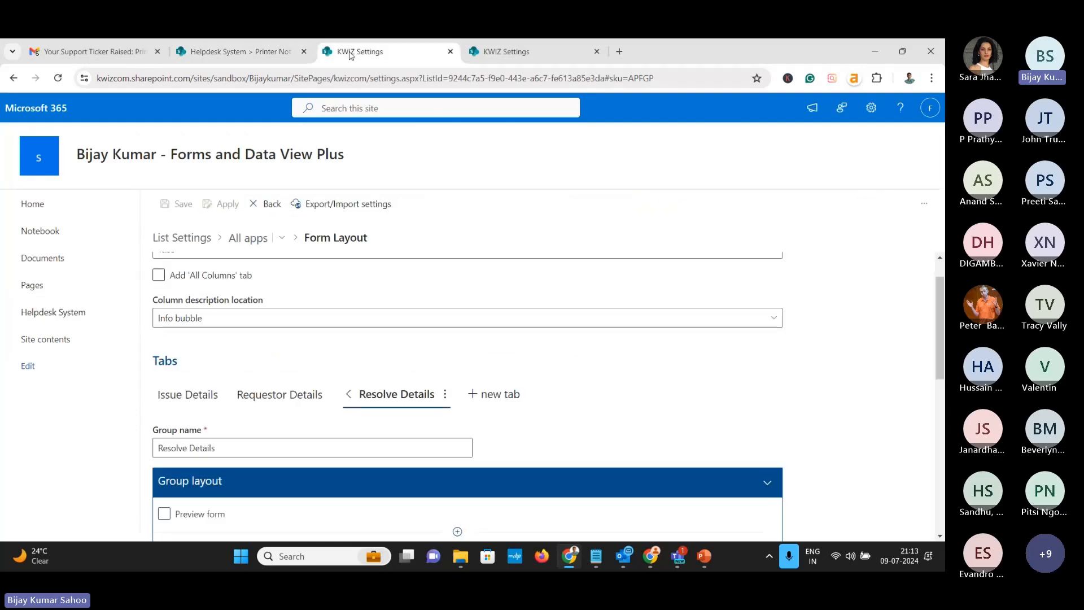
pyautogui.click(238, 237)
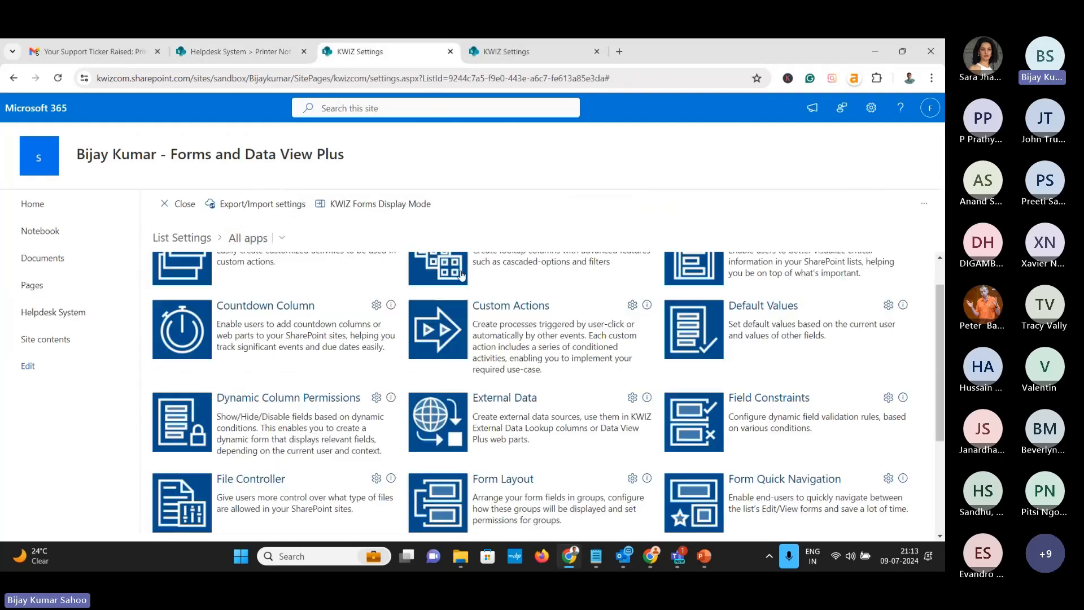
pyautogui.scroll(-3, 538, 379)
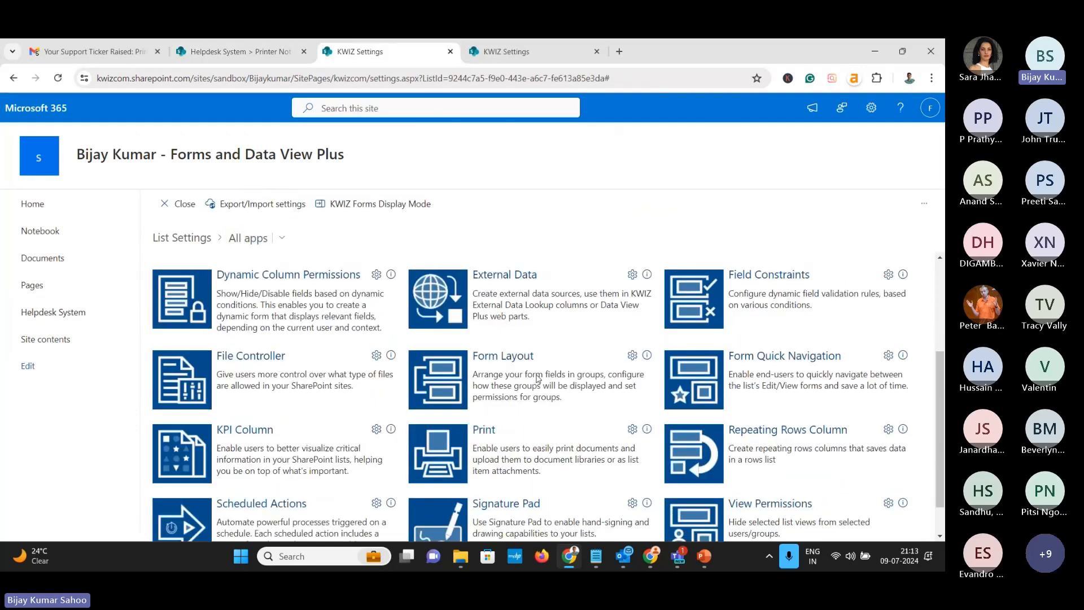
pyautogui.scroll(3, 537, 377)
pyautogui.scroll(1, 538, 377)
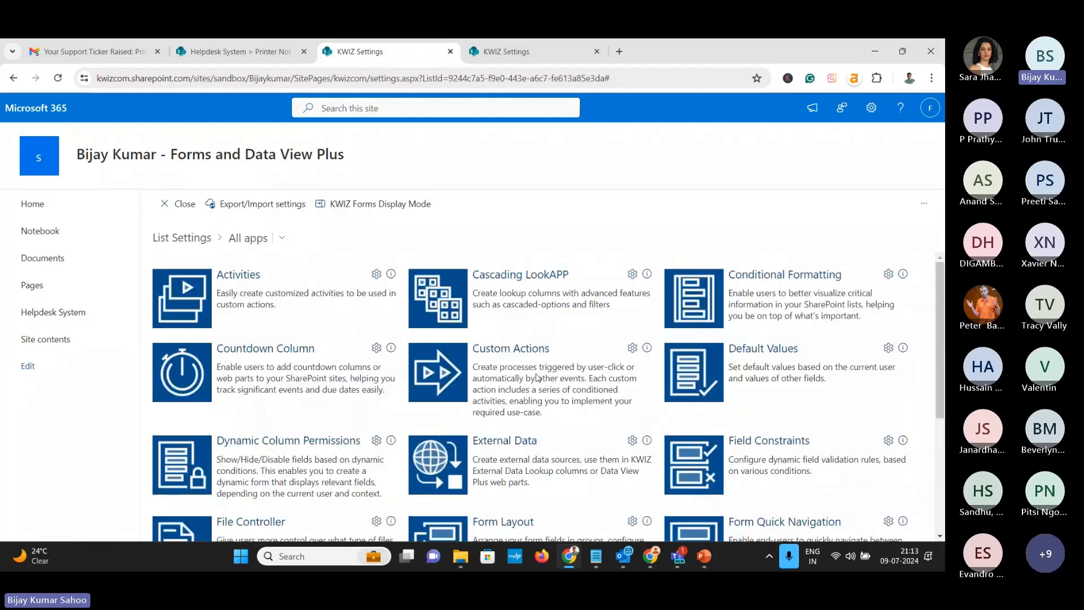
pyautogui.click(781, 277)
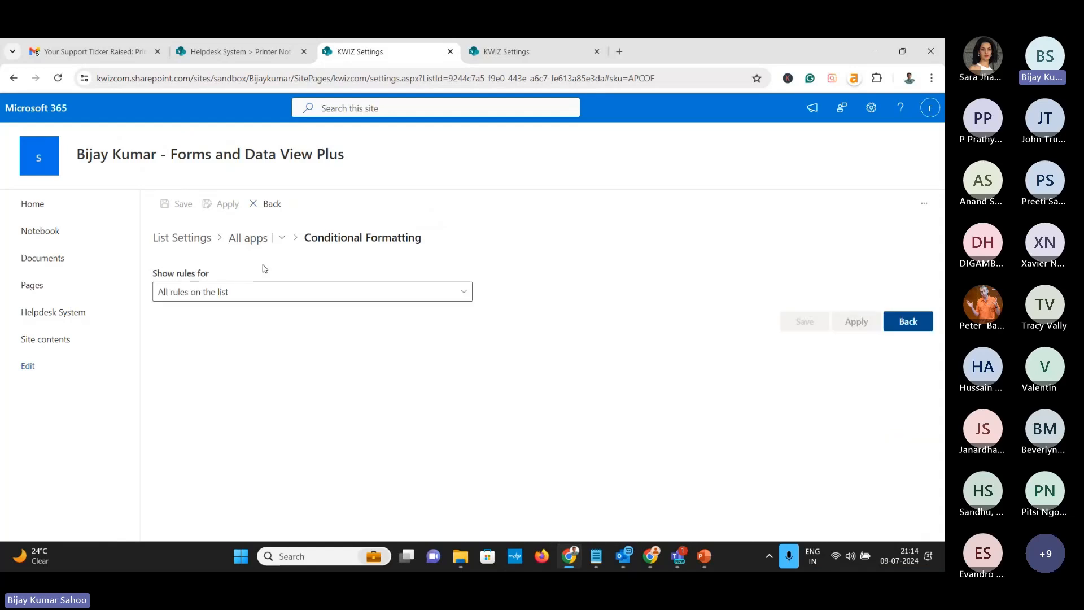
pyautogui.click(259, 292)
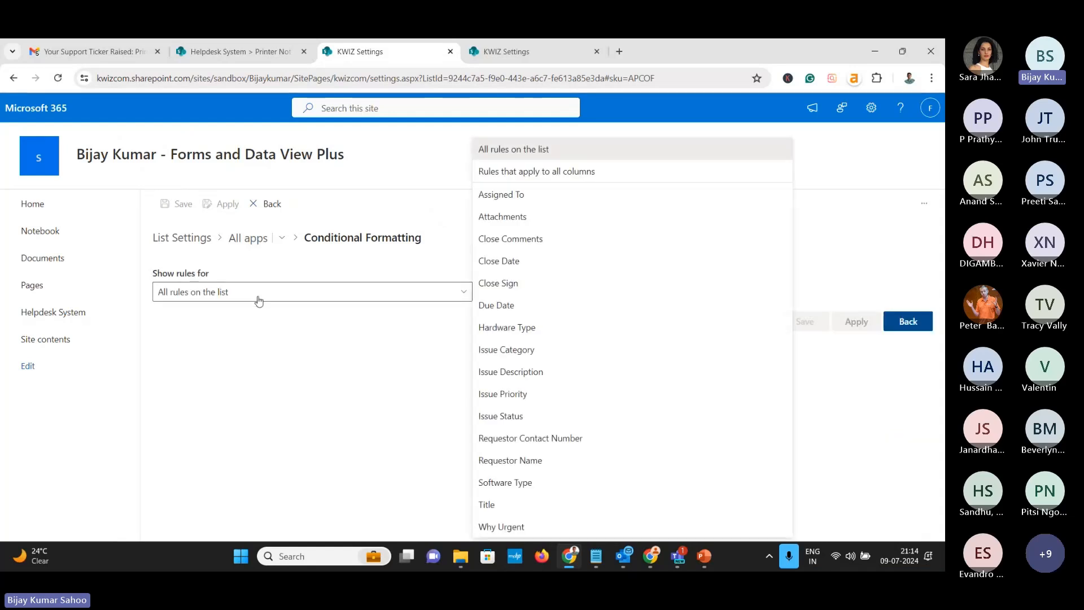
pyautogui.click(516, 395)
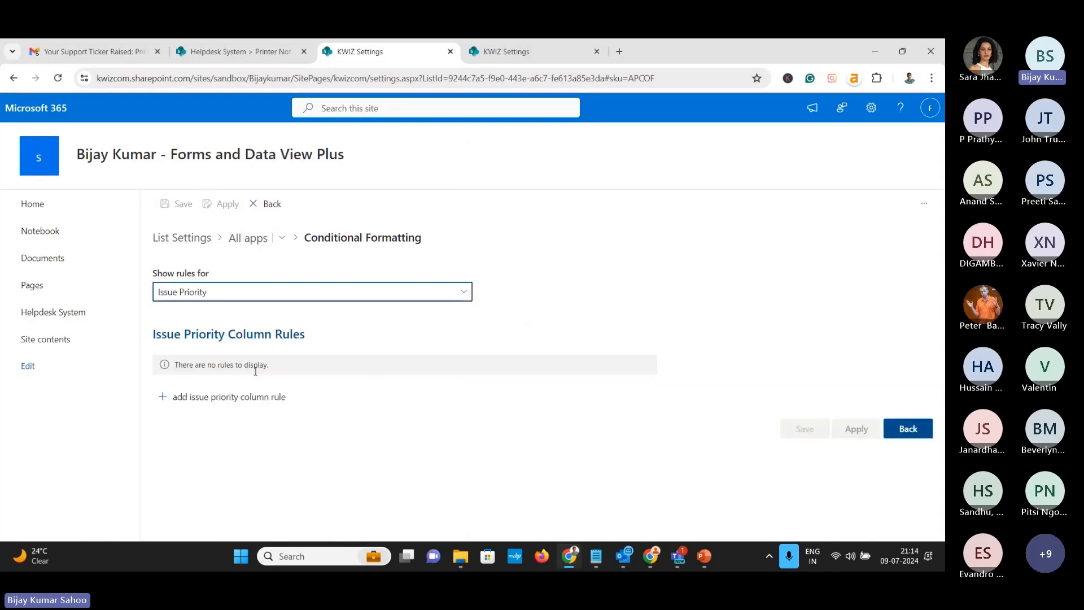
# Add an Issue Priority rule with condition Issue Priority equals Urgent and apply it
pyautogui.click(236, 397)
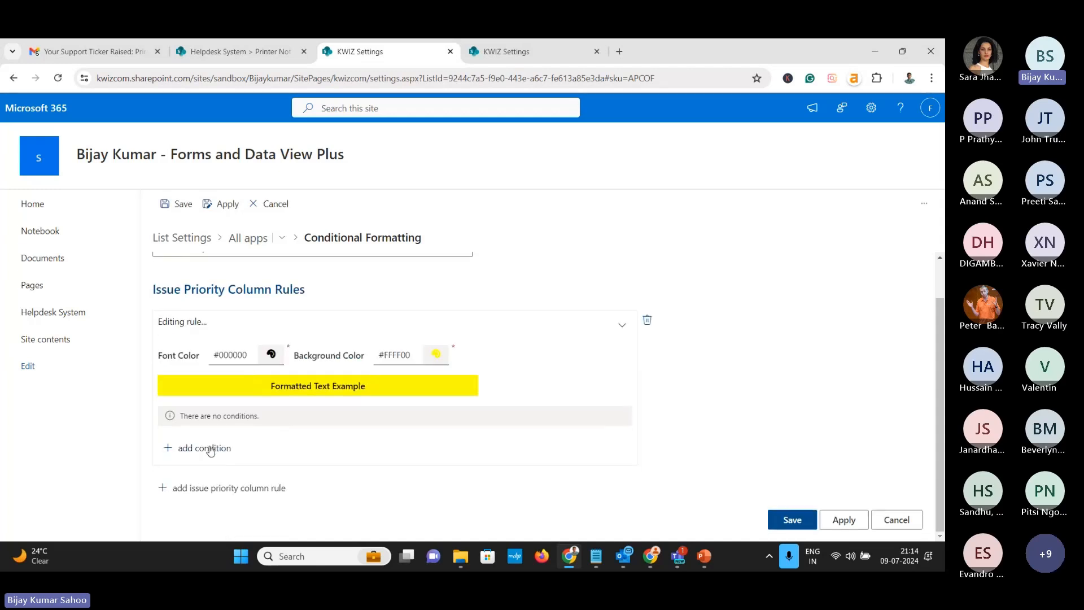
pyautogui.click(210, 450)
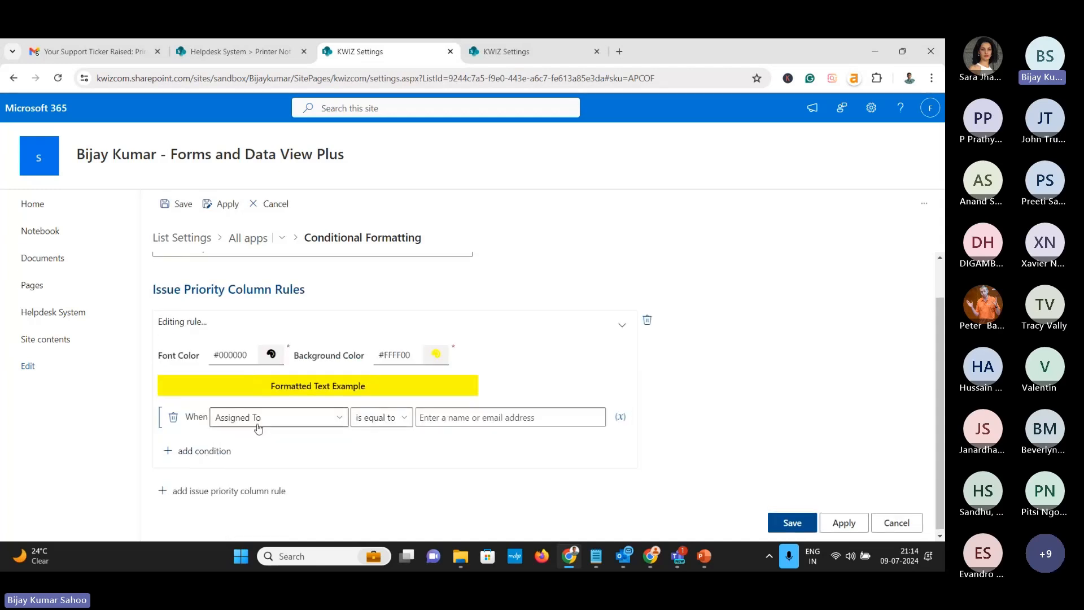
pyautogui.click(317, 421)
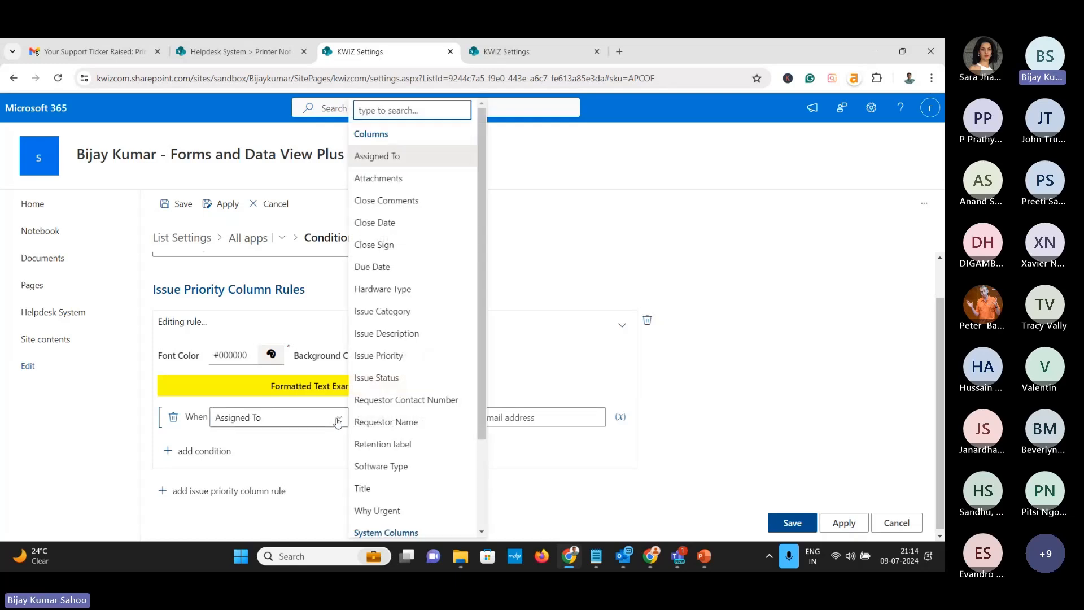
pyautogui.click(378, 355)
pyautogui.click(446, 417)
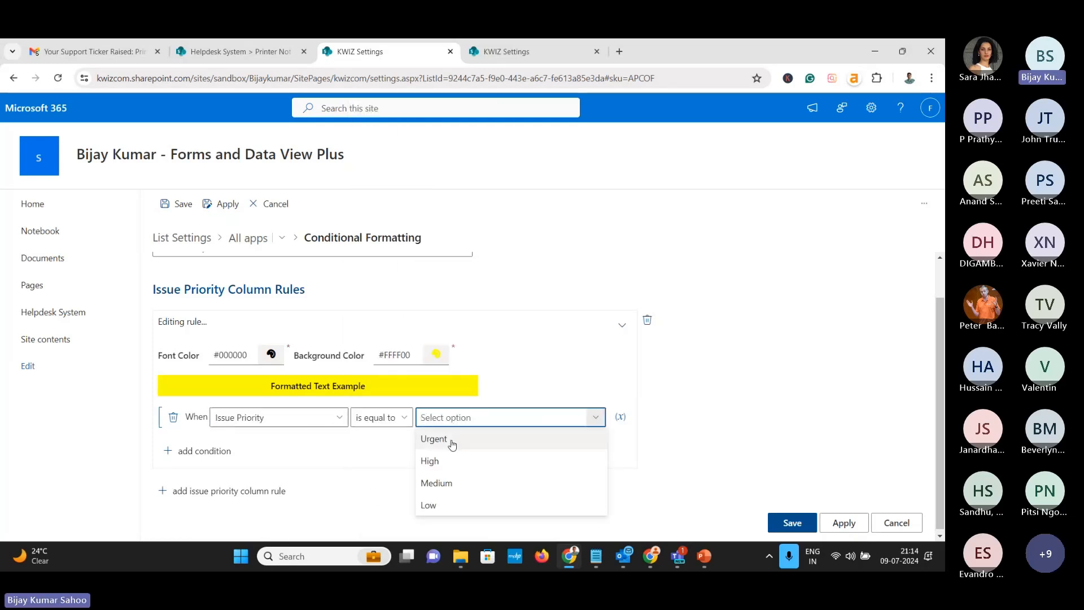
pyautogui.click(447, 440)
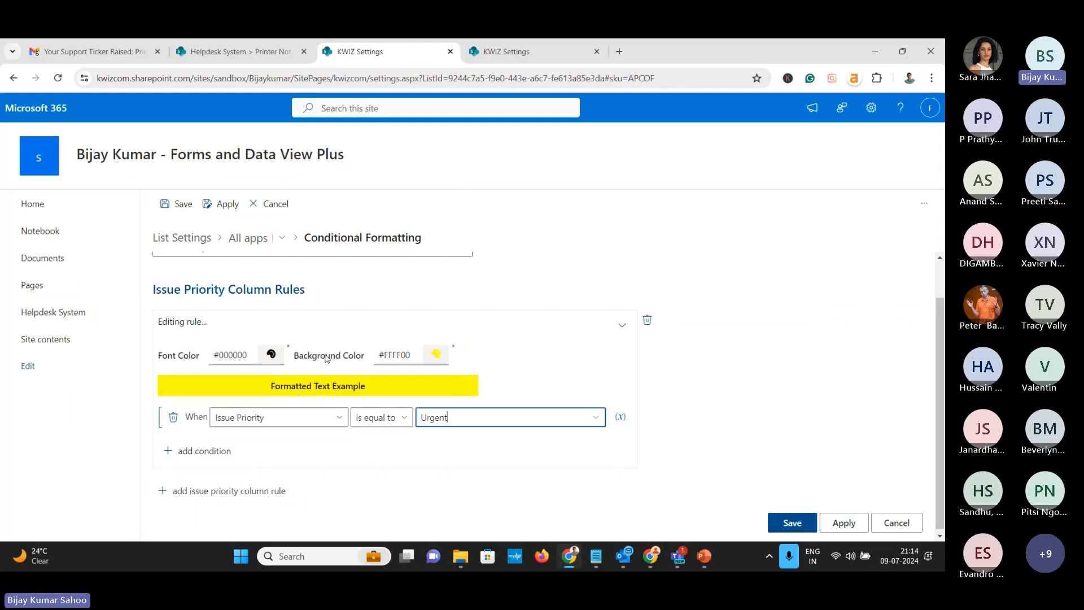
pyautogui.click(842, 521)
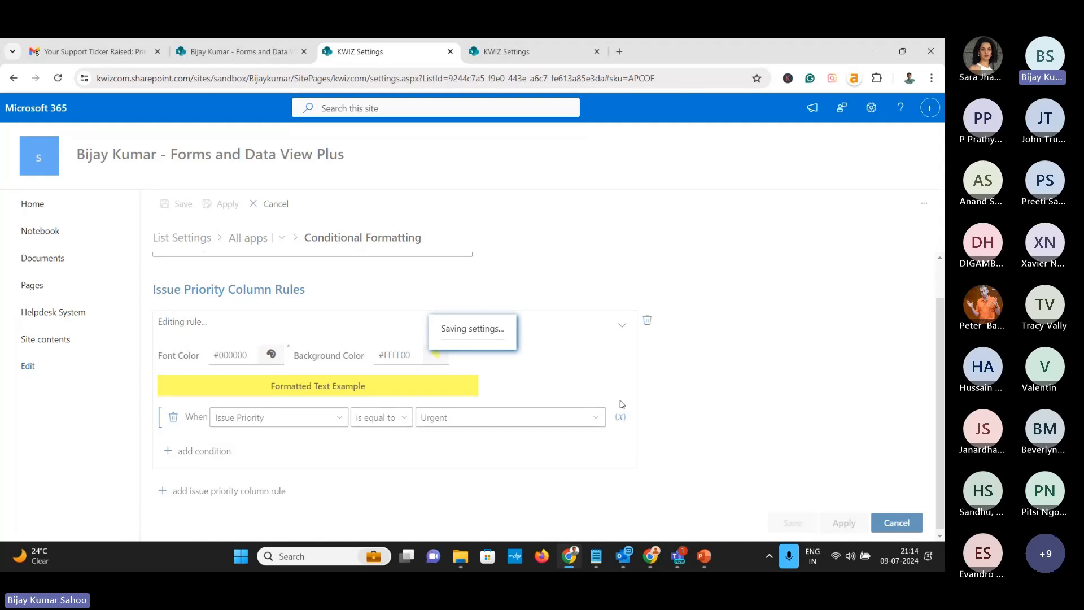
# Reload the Helpdesk list and open the Printer Not working ticket for editing
pyautogui.click(276, 50)
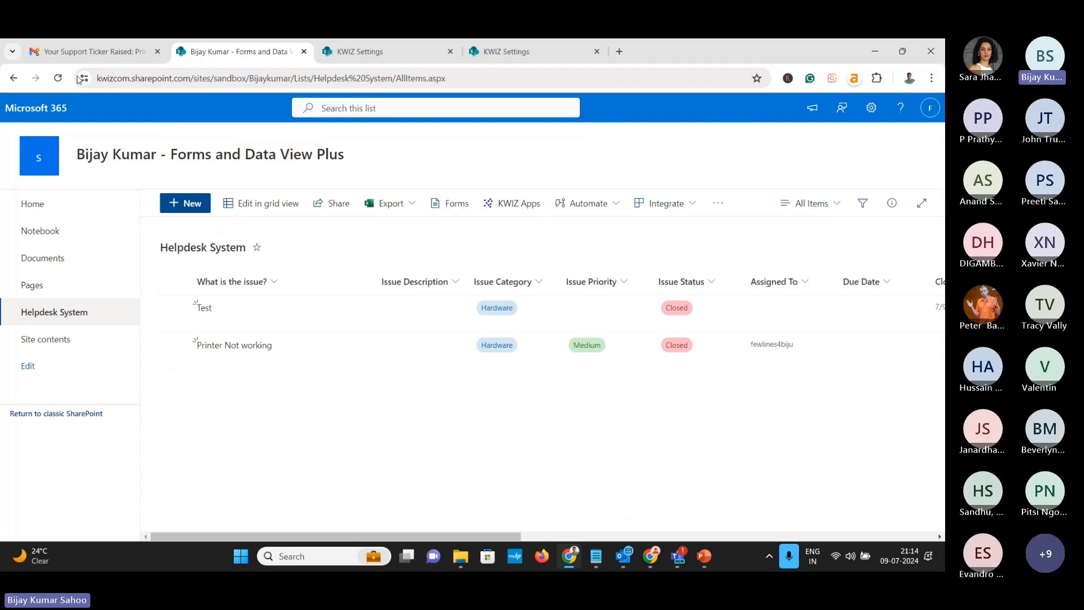
pyautogui.click(56, 79)
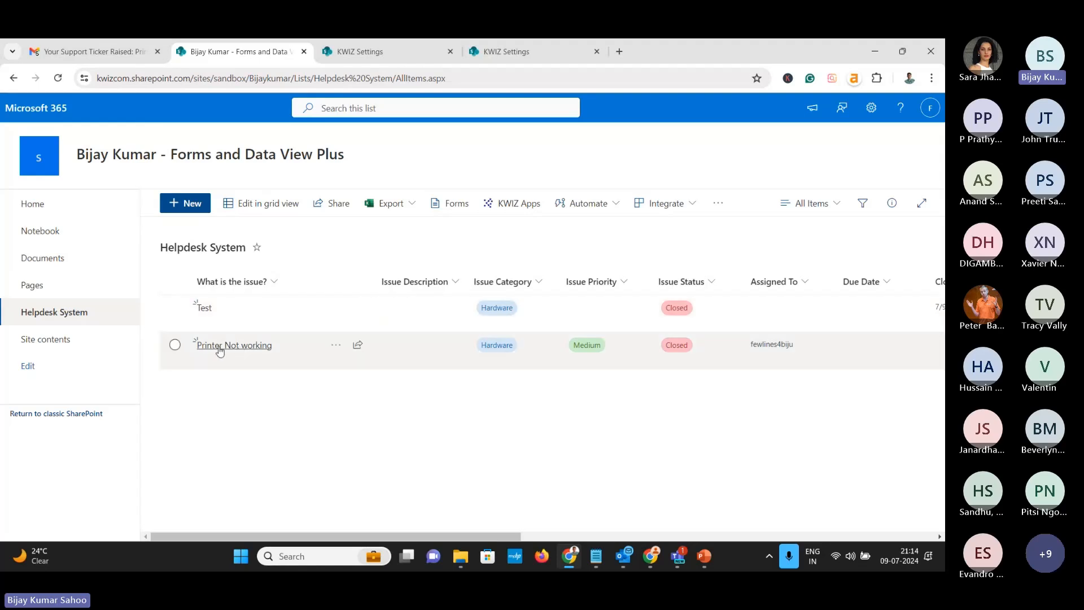
pyautogui.click(175, 345)
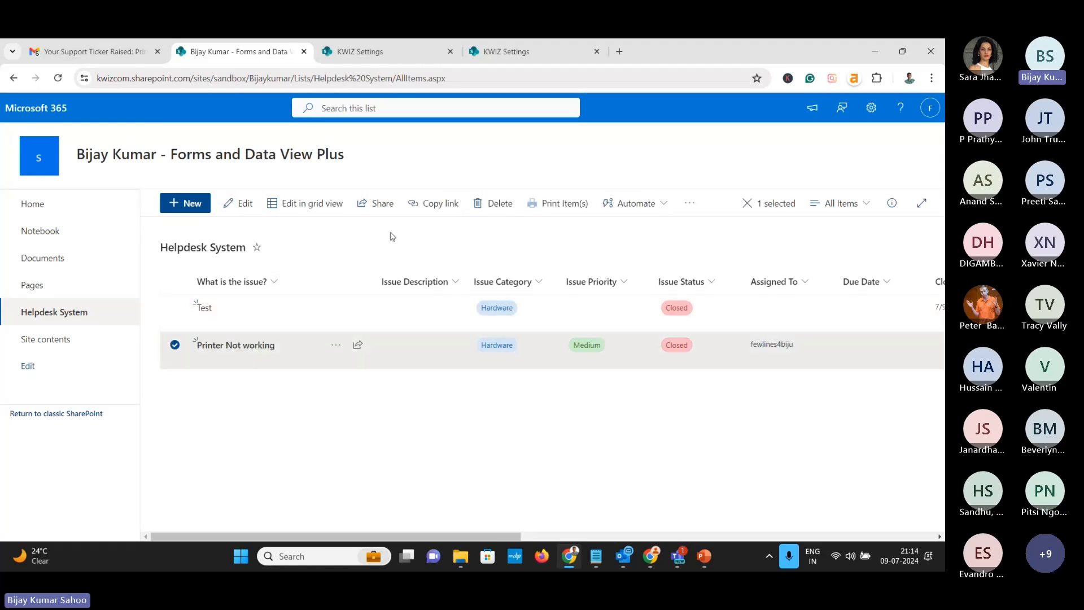
pyautogui.click(245, 204)
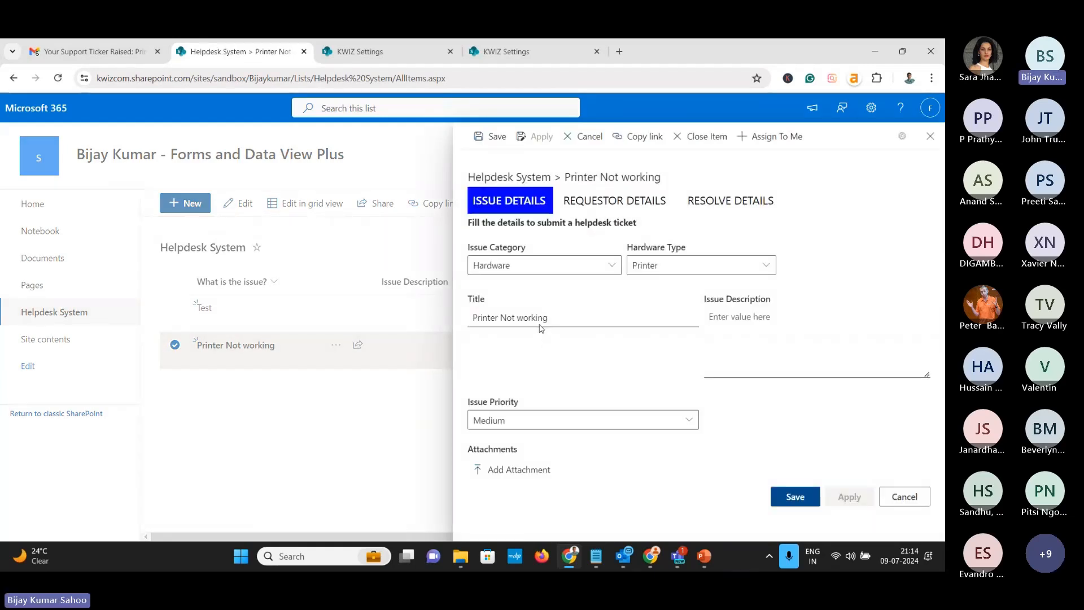
# Set the ticket's Issue Priority to Urgent and save it
pyautogui.click(522, 420)
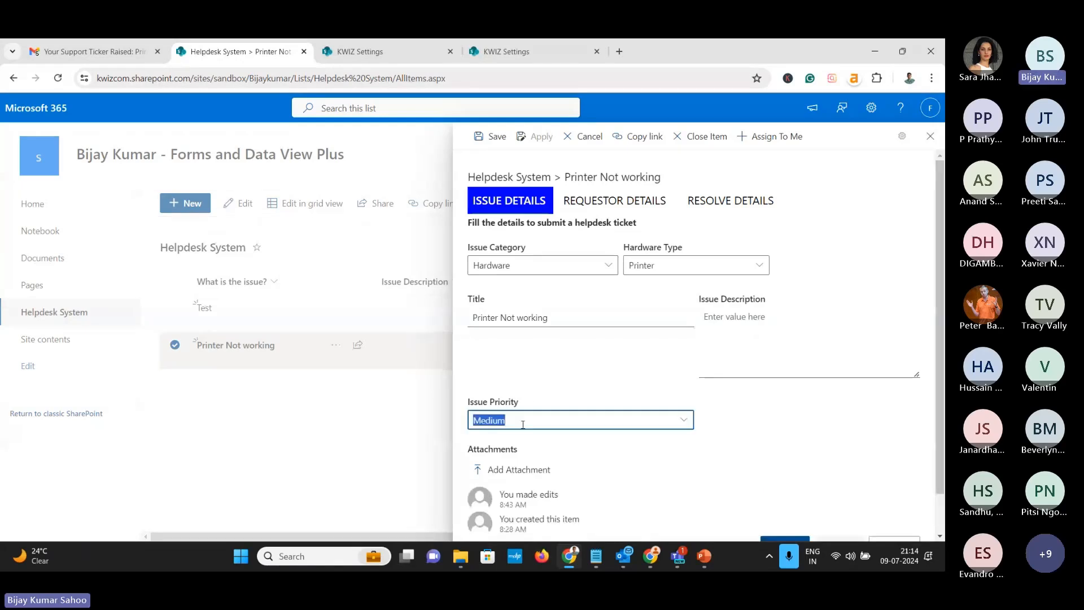
pyautogui.click(522, 443)
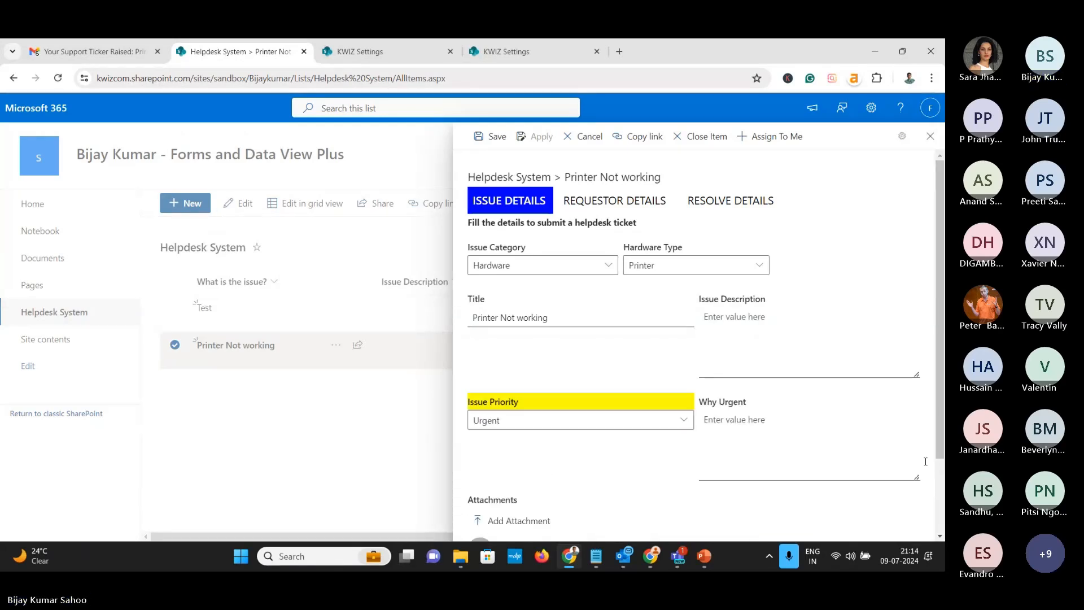
pyautogui.scroll(-2, 925, 462)
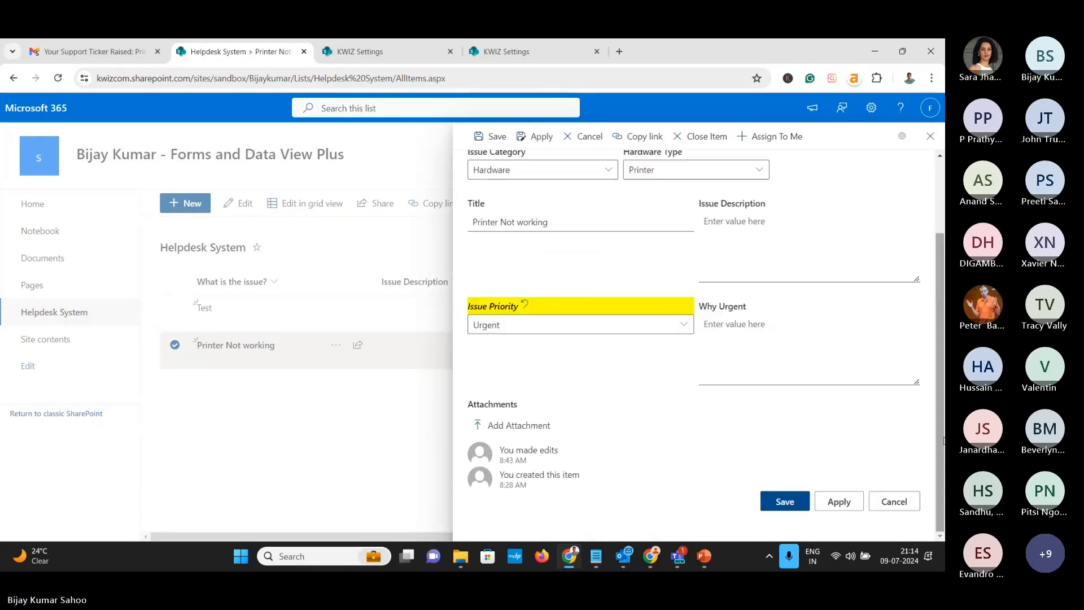
pyautogui.click(785, 501)
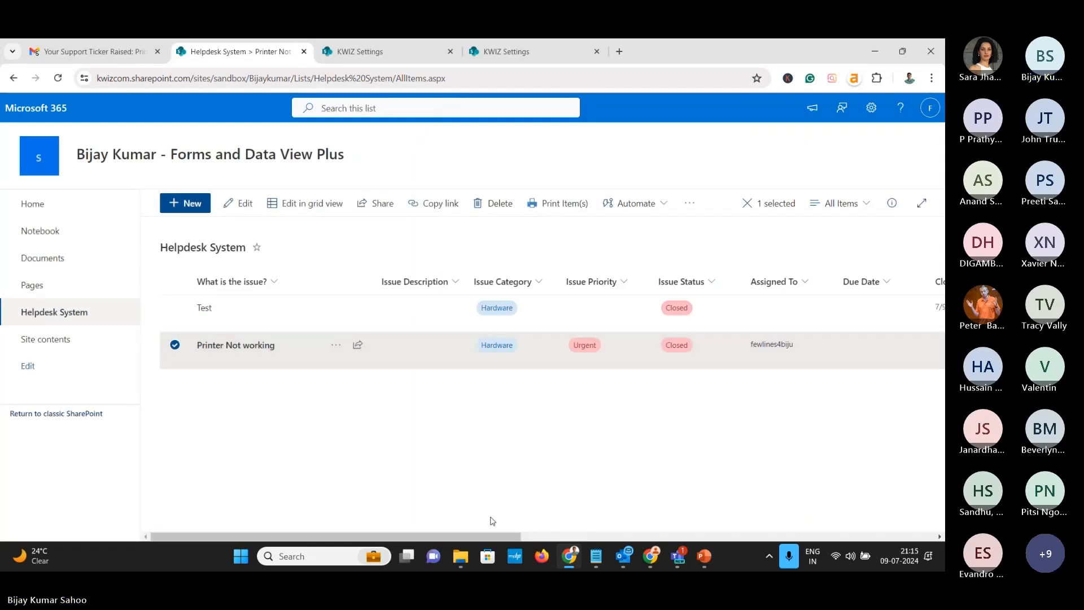
pyautogui.moveTo(491, 536)
pyautogui.mouseDown()
pyautogui.moveTo(642, 542)
pyautogui.moveTo(480, 536)
pyautogui.mouseUp()
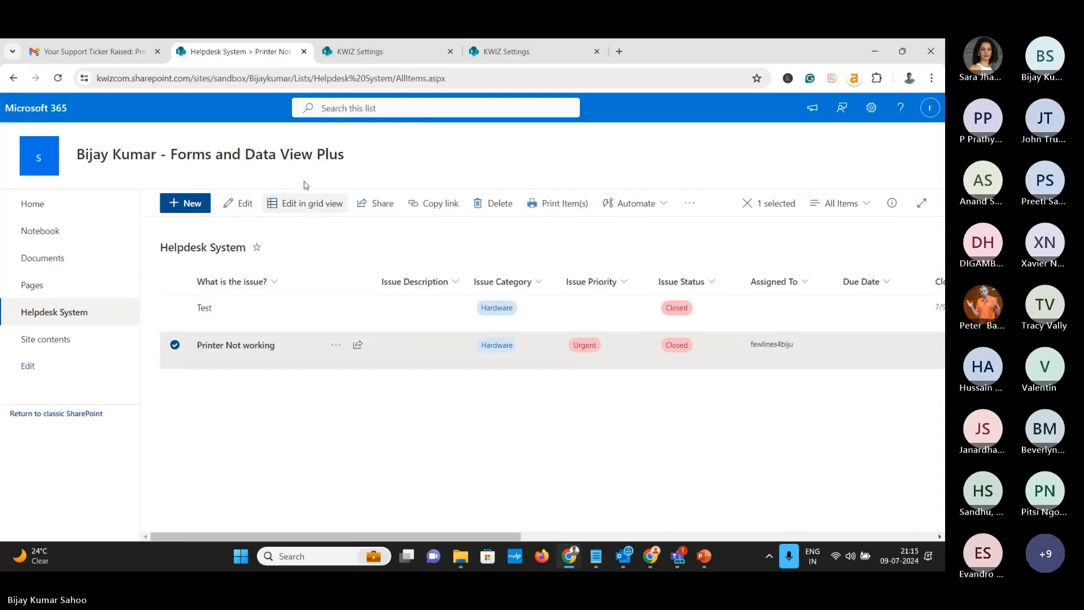
pyautogui.click(360, 48)
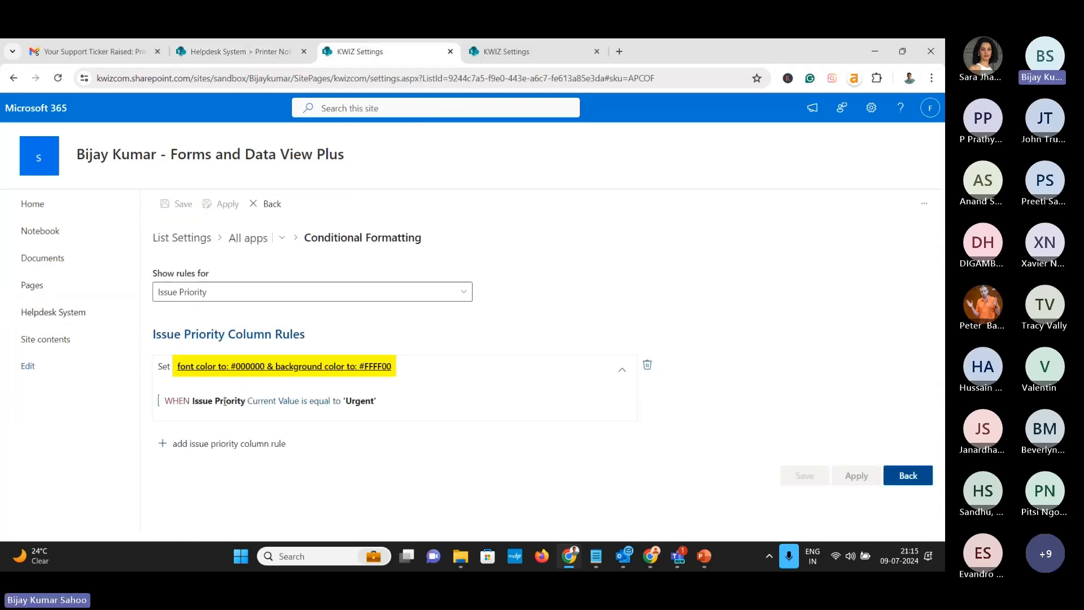
# Reopen Printer Not working, confirm its priority is Urgent, and cancel the form without saving
pyautogui.click(237, 51)
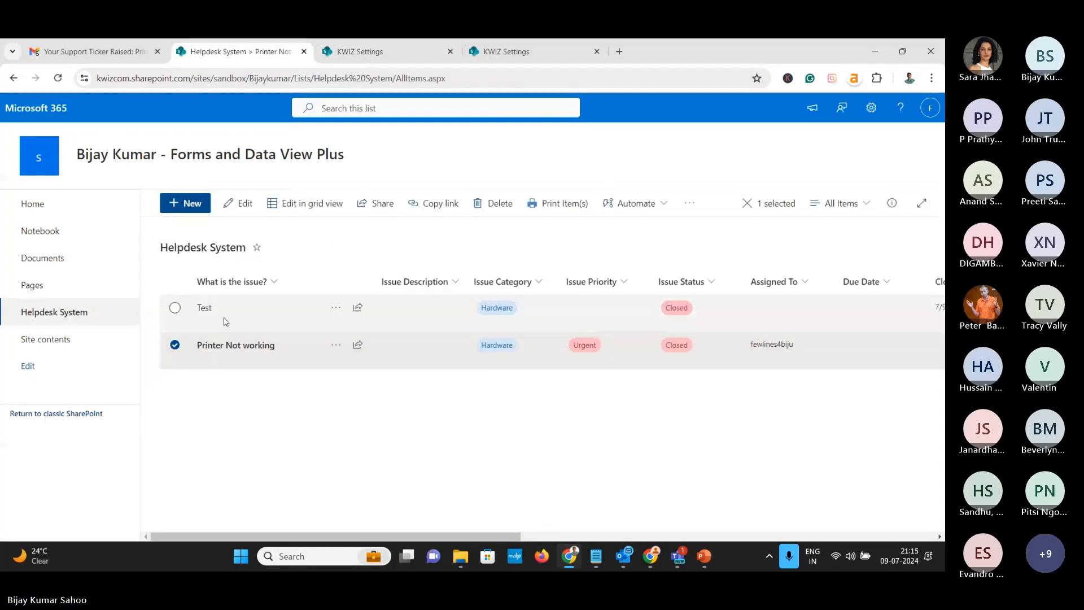
pyautogui.click(243, 205)
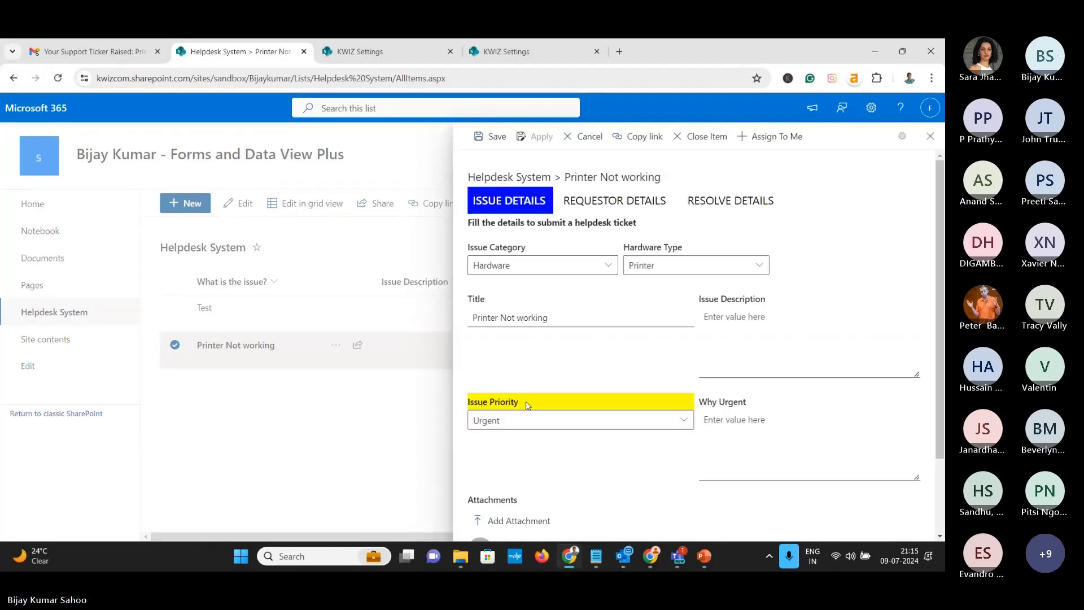
pyautogui.click(523, 420)
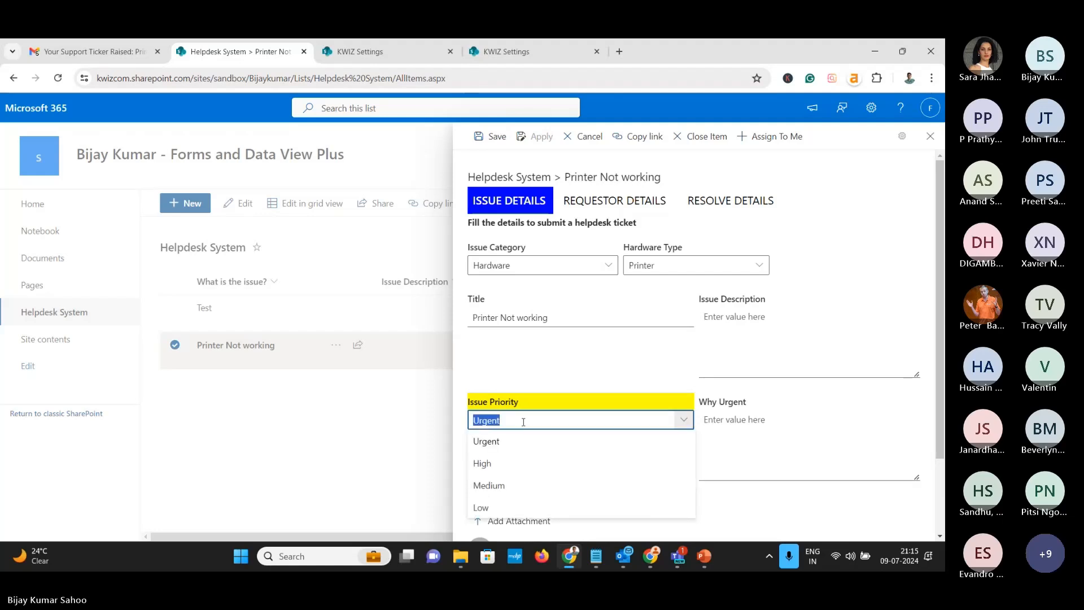
pyautogui.click(633, 417)
pyautogui.scroll(-3, 597, 405)
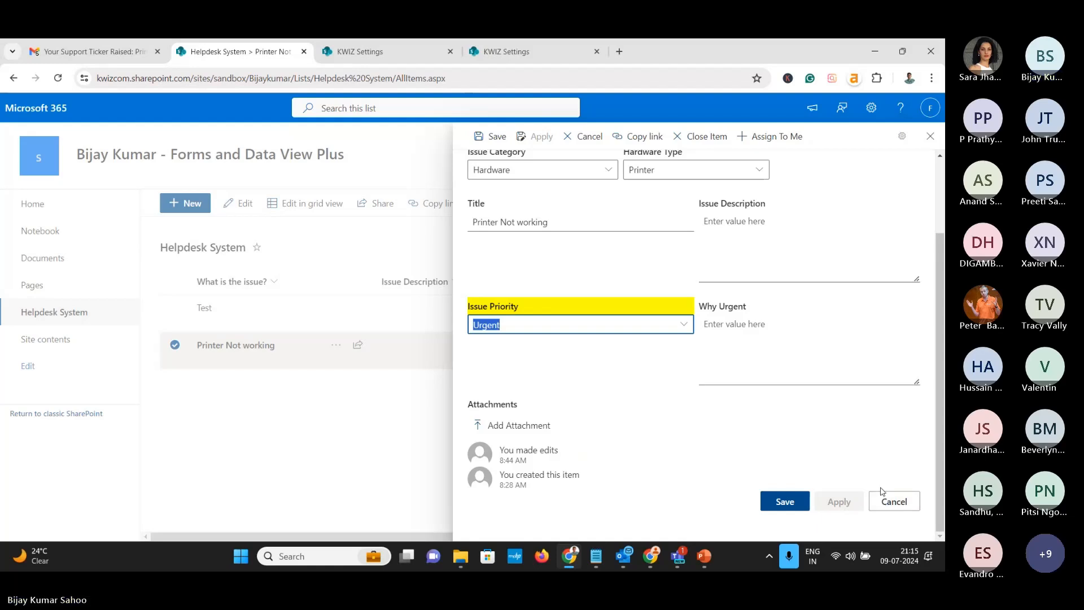
pyautogui.click(891, 501)
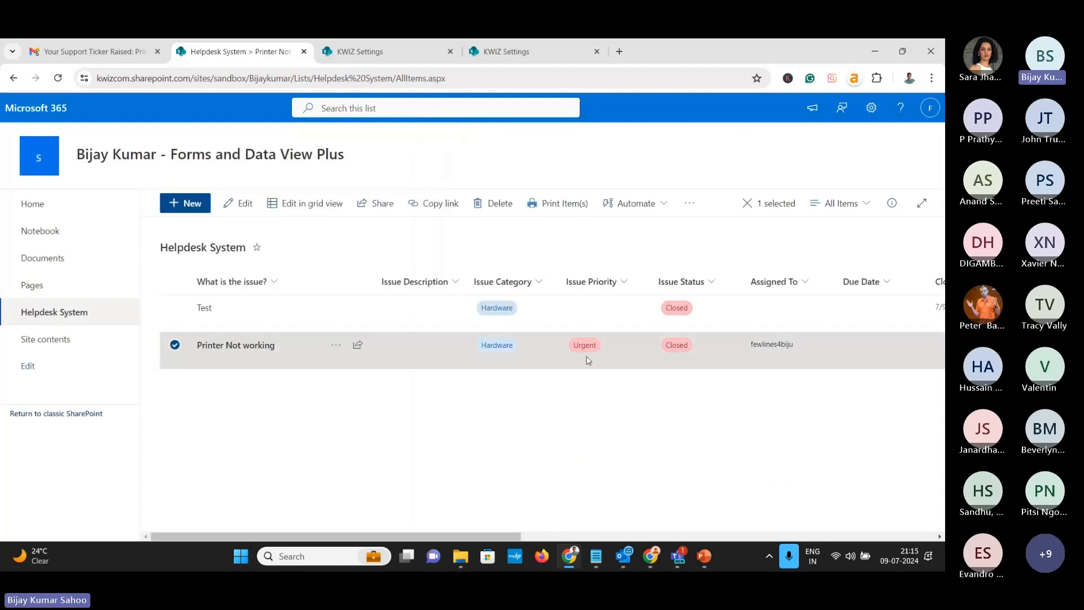
pyautogui.click(338, 51)
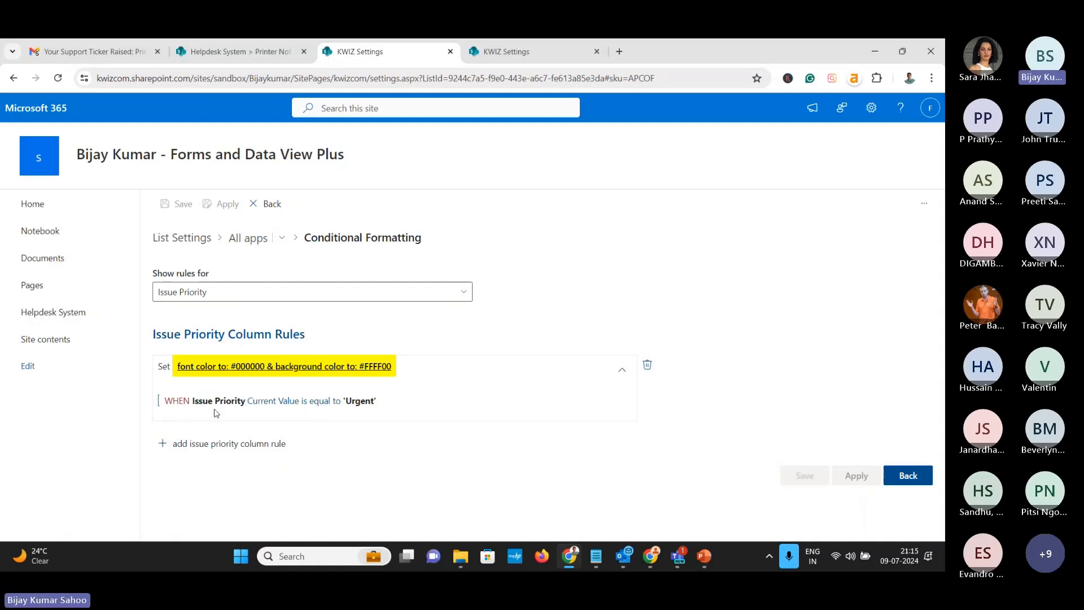
# Delete the unfinished Issue Priority test rule
pyautogui.click(256, 443)
pyautogui.scroll(-2, 252, 401)
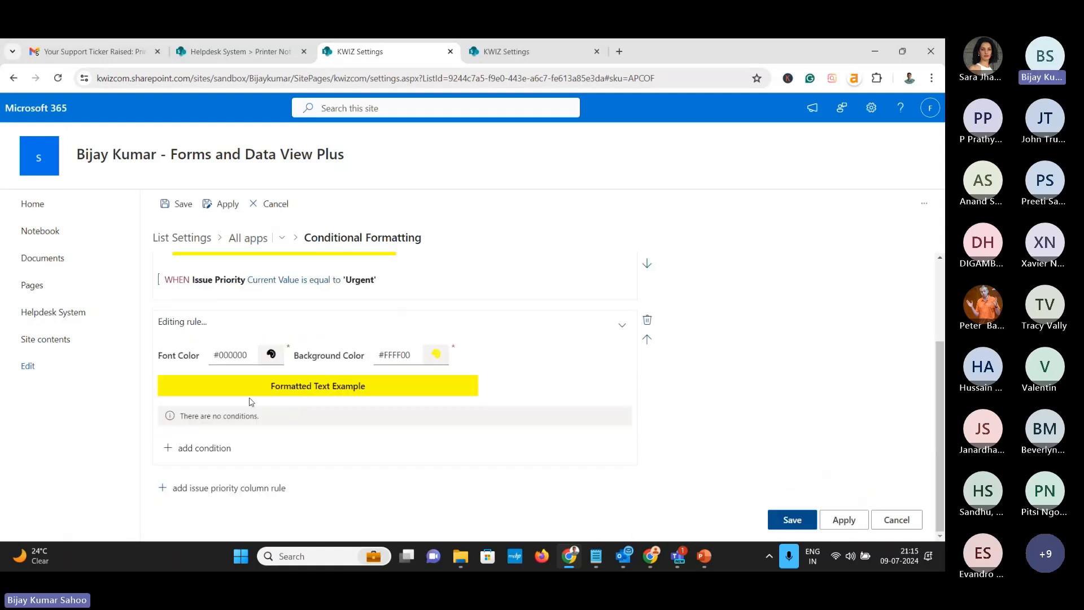
pyautogui.click(223, 450)
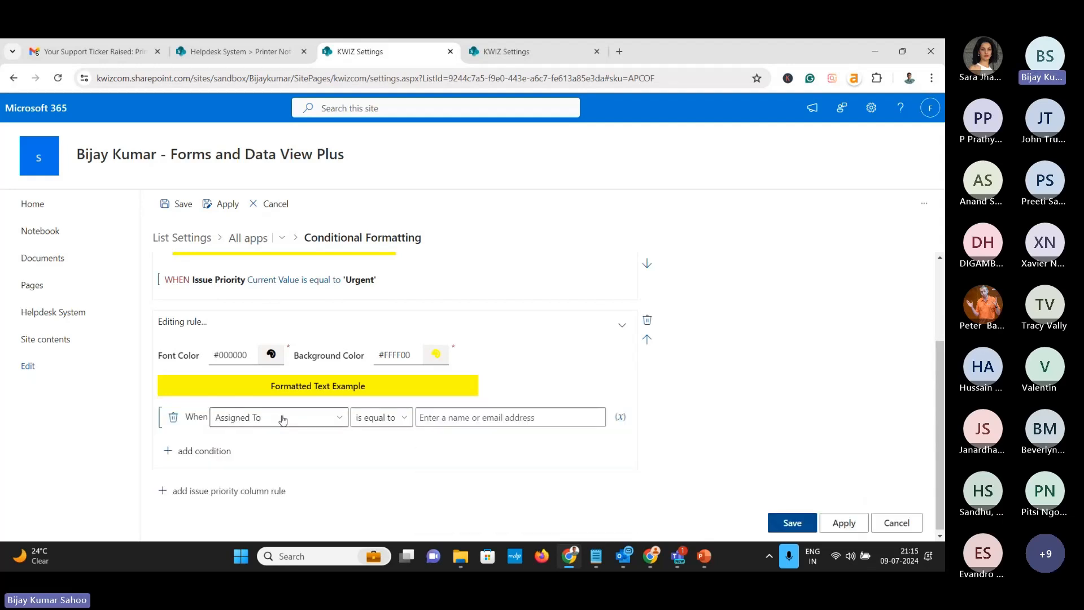
pyautogui.click(324, 422)
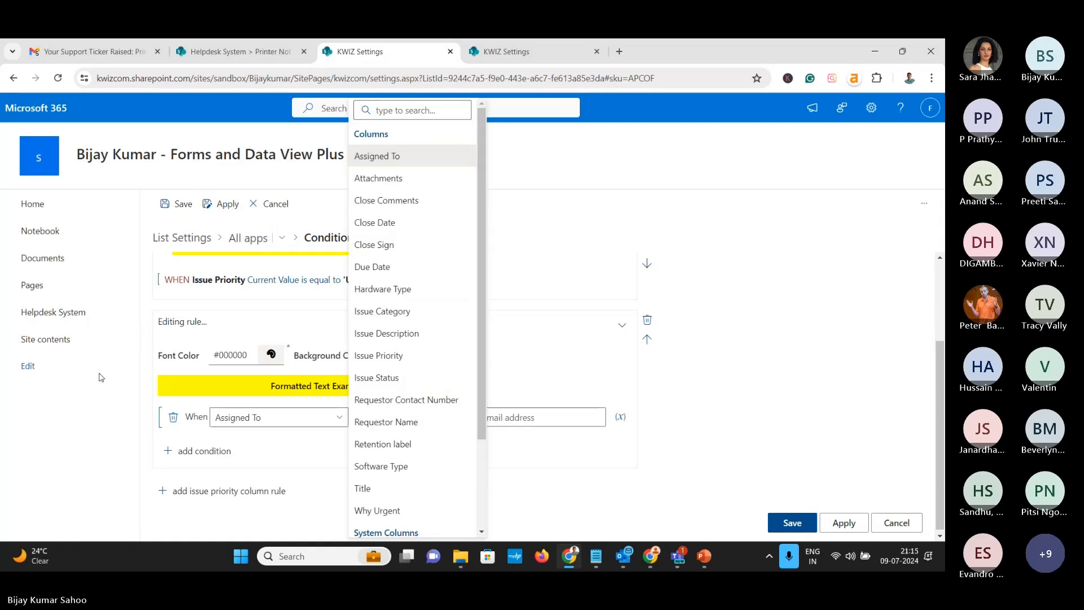
pyautogui.click(250, 319)
pyautogui.click(650, 328)
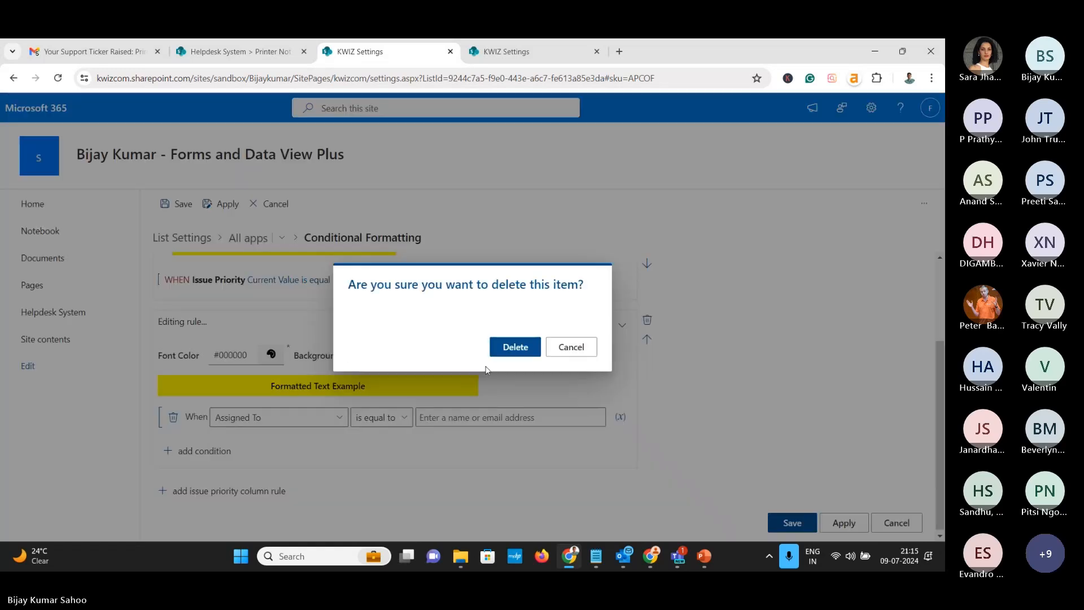
pyautogui.click(513, 348)
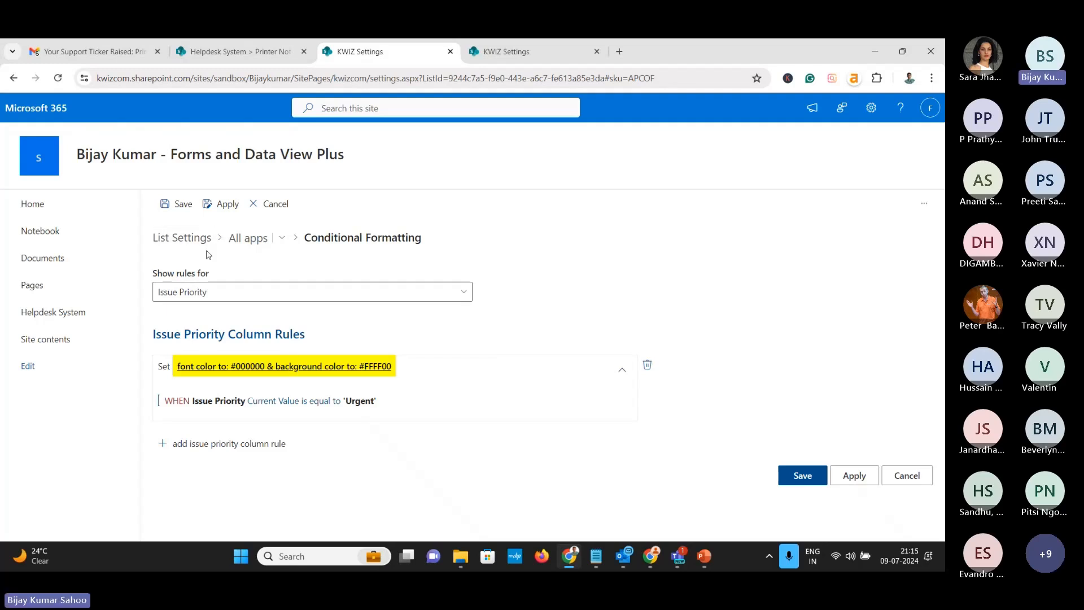
# Add an all-columns rule with condition Issue Priority equals Urgent and save it
pyautogui.click(202, 292)
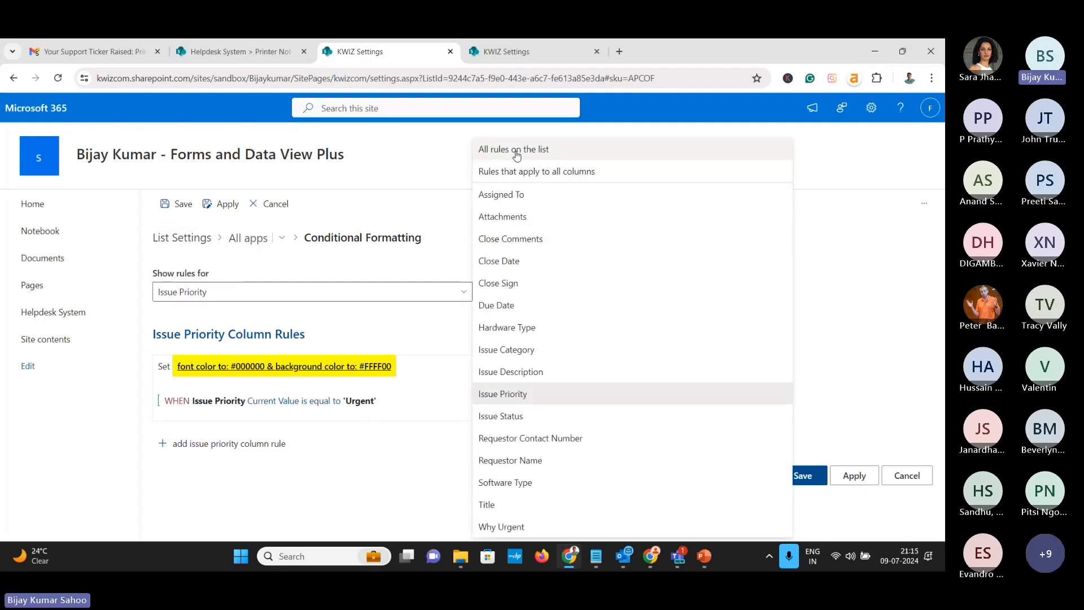
pyautogui.click(507, 174)
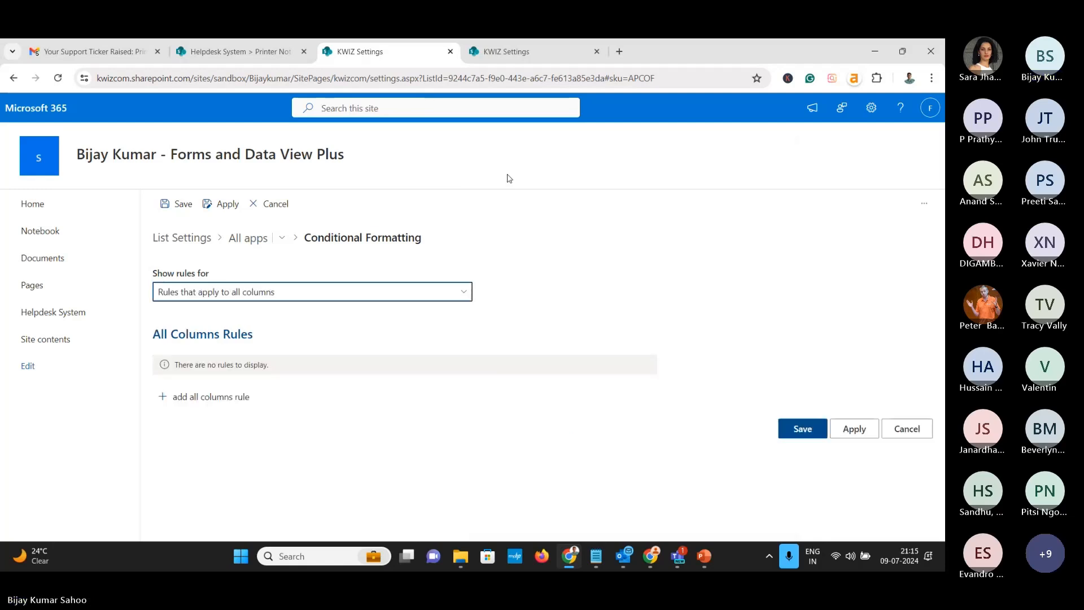
pyautogui.click(241, 397)
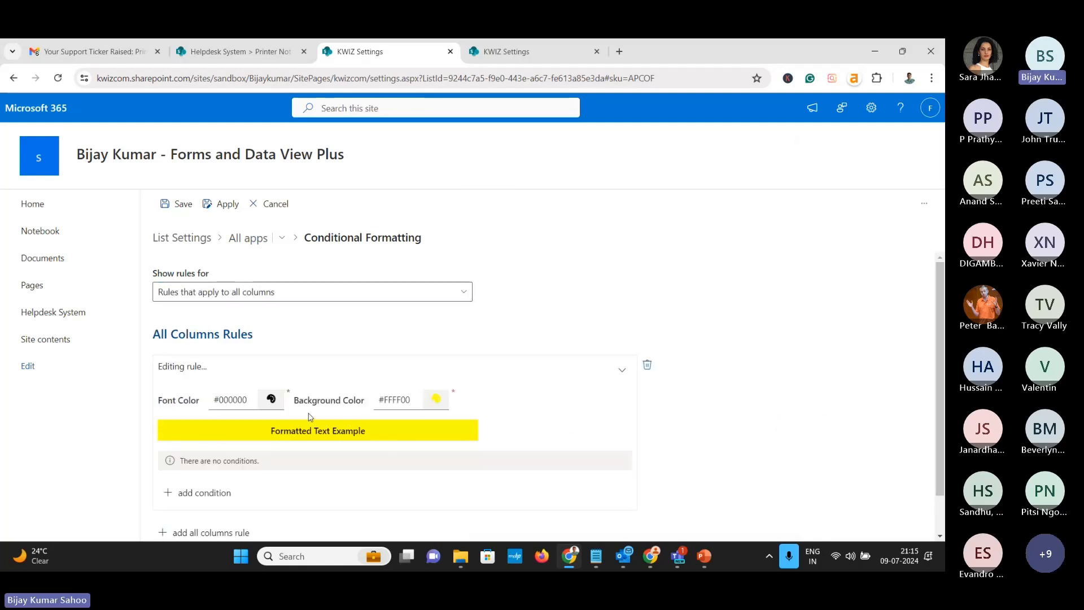
pyautogui.scroll(-1, 217, 470)
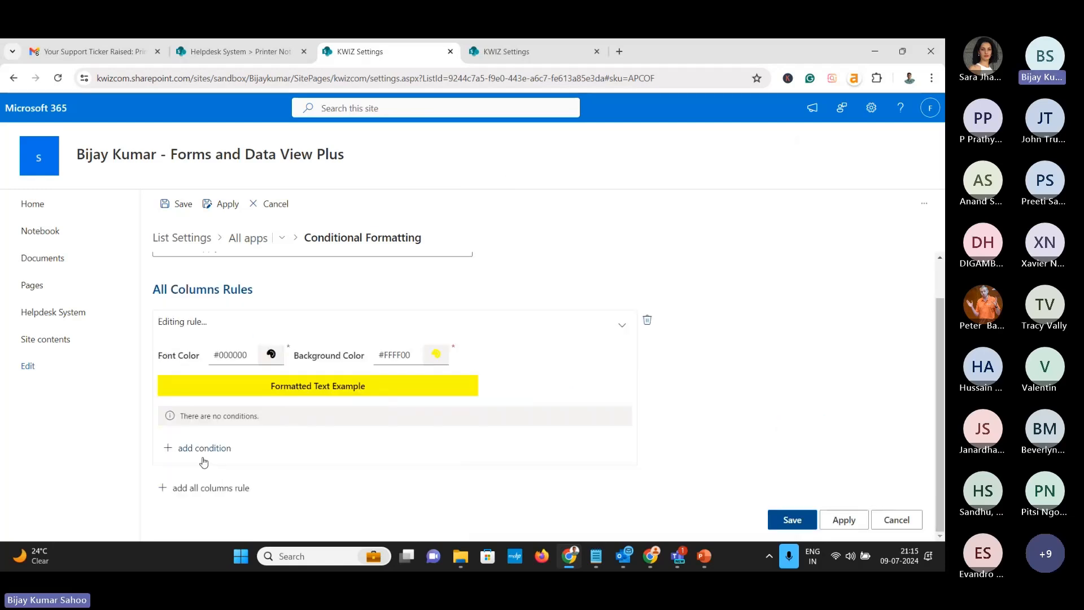
pyautogui.click(204, 449)
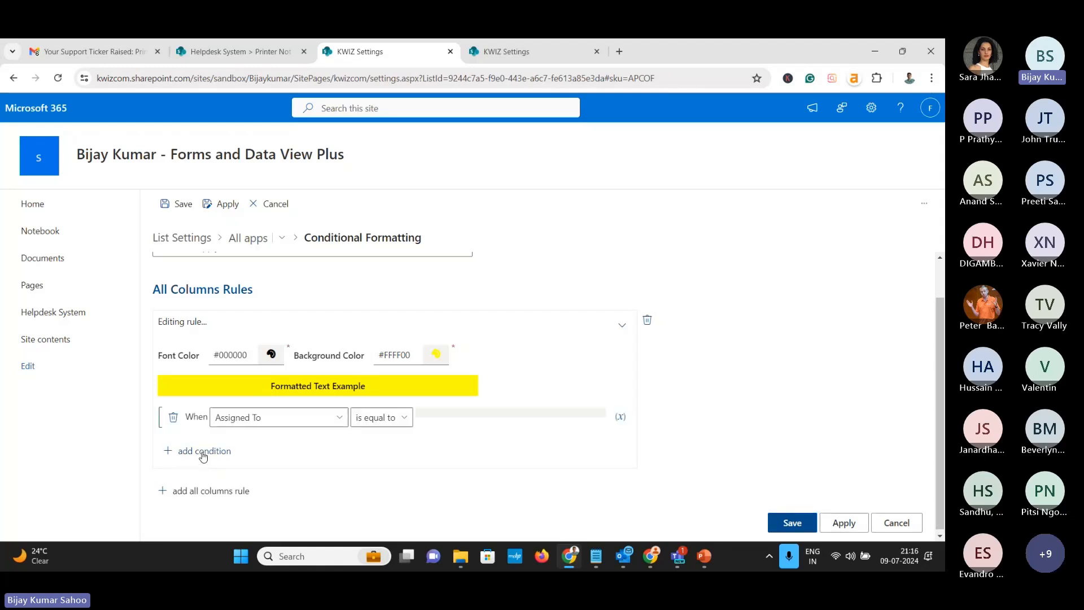
pyautogui.click(298, 423)
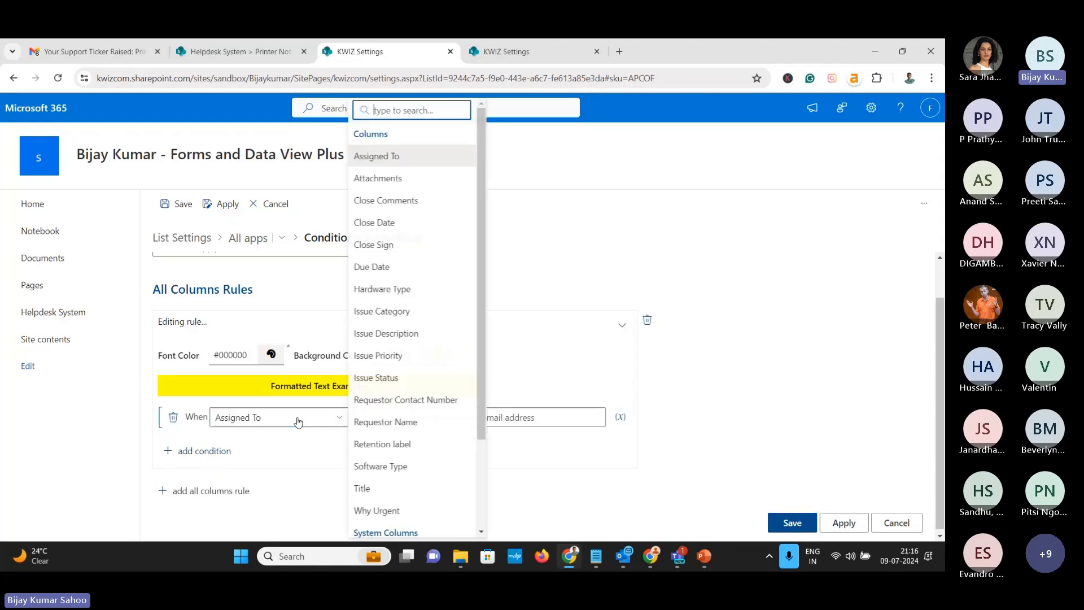
pyautogui.click(378, 356)
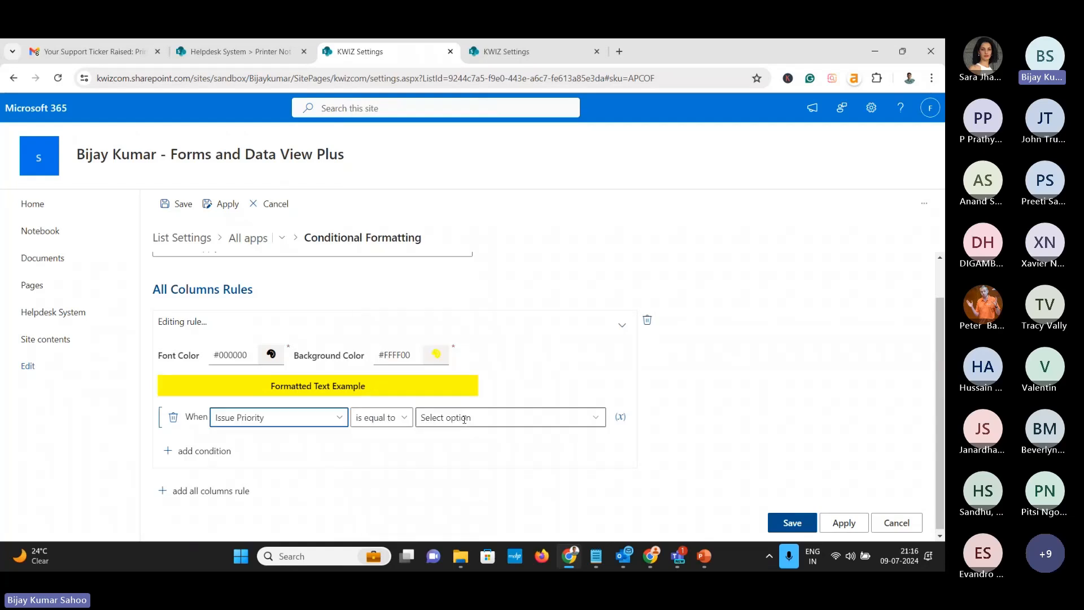
pyautogui.click(484, 417)
pyautogui.click(482, 440)
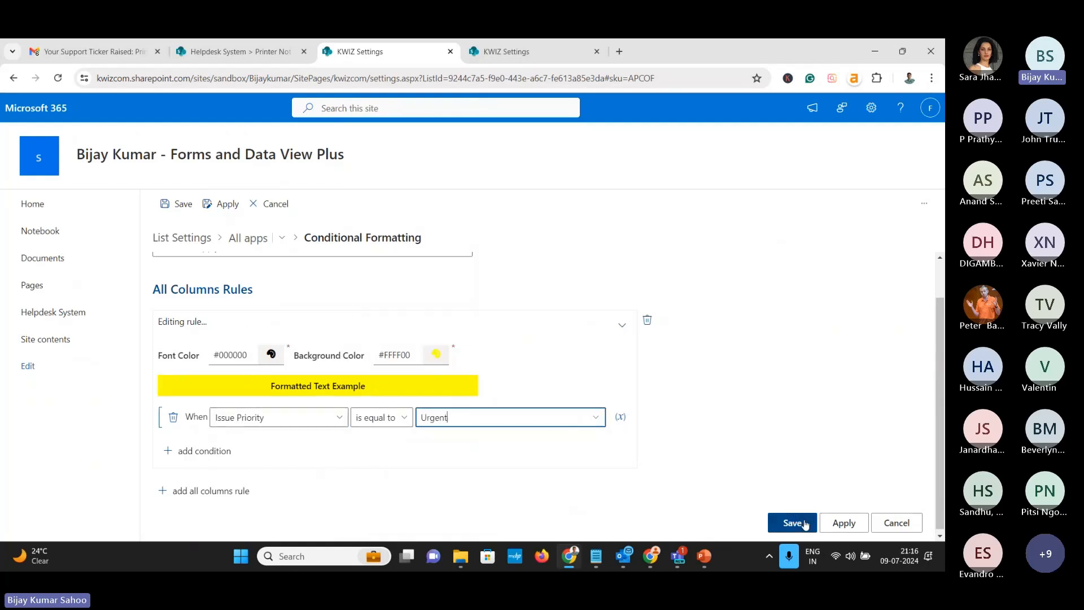
pyautogui.click(831, 523)
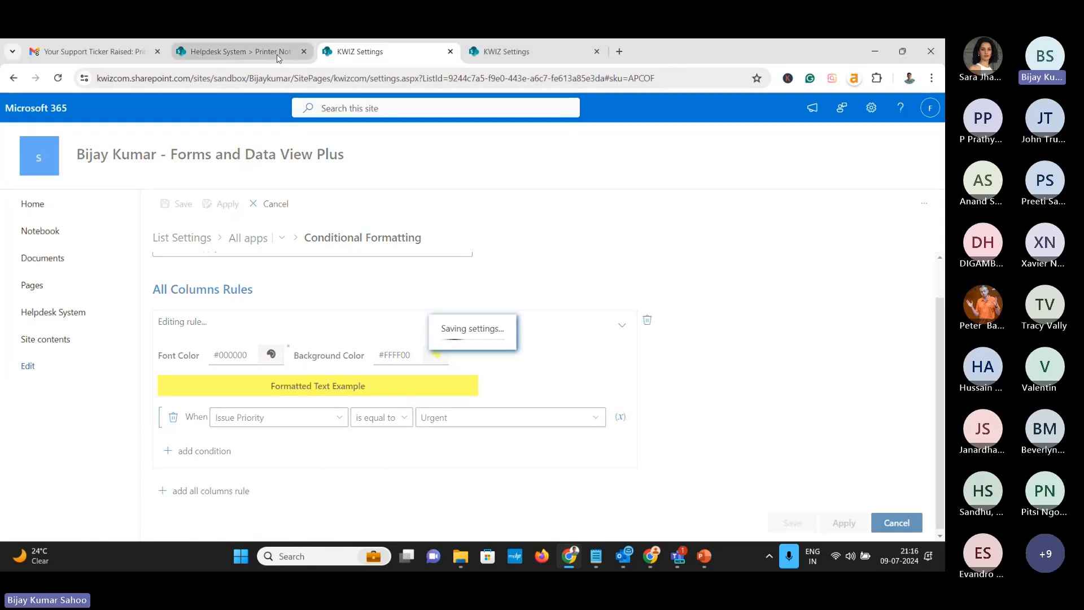
# Reload the Helpdesk System list to show the Urgent row highlighted yellow
pyautogui.moveTo(278, 58)
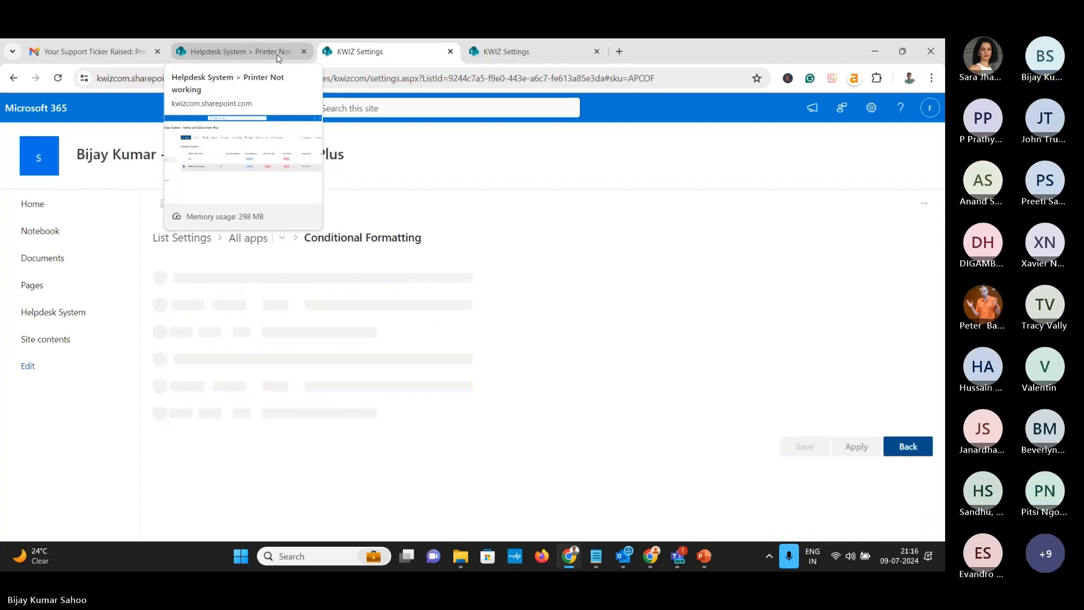
pyautogui.click(278, 57)
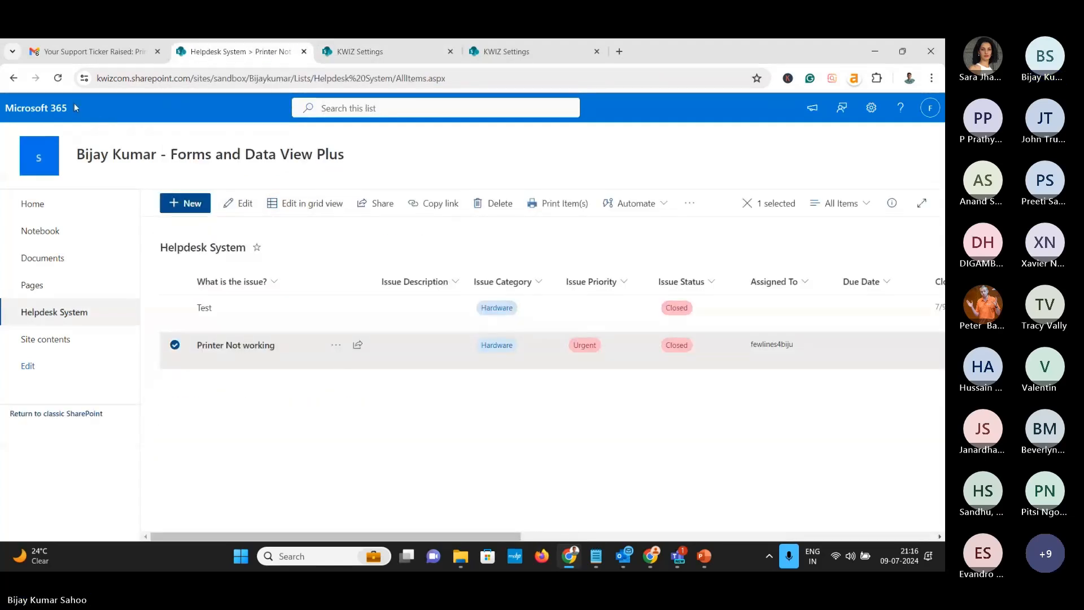
pyautogui.click(58, 78)
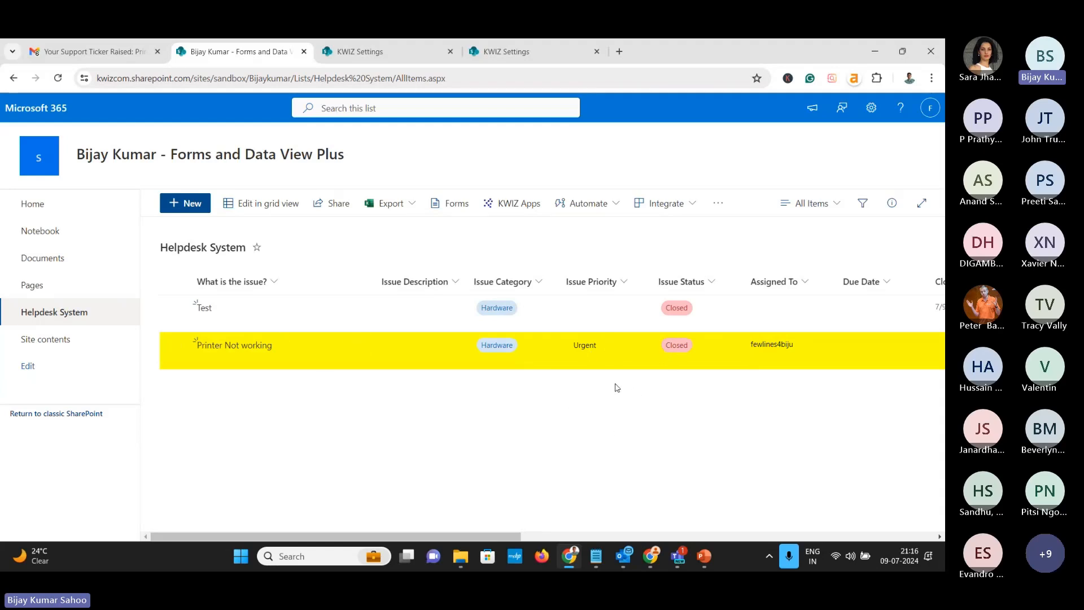
pyautogui.click(361, 51)
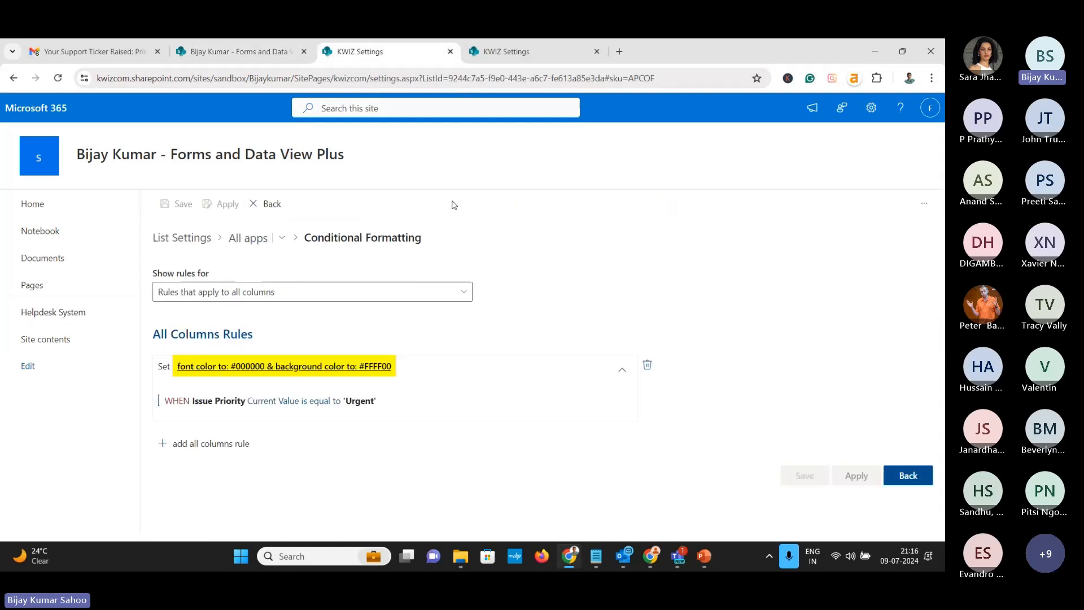
pyautogui.click(251, 55)
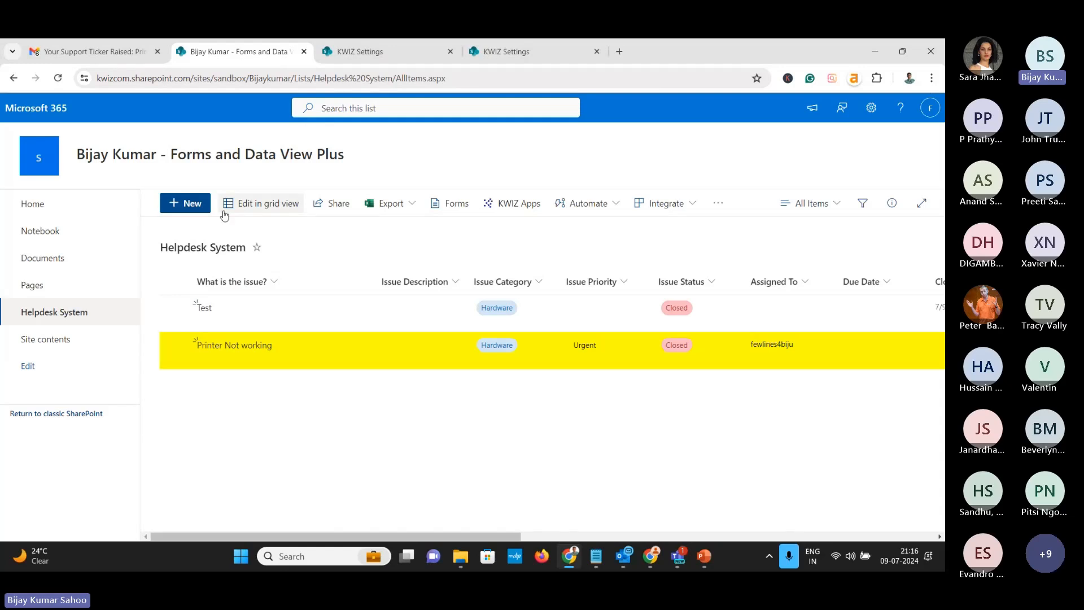
# Open Printer Not working in edit mode to check the highlight, then show the Thank You slide
pyautogui.click(195, 207)
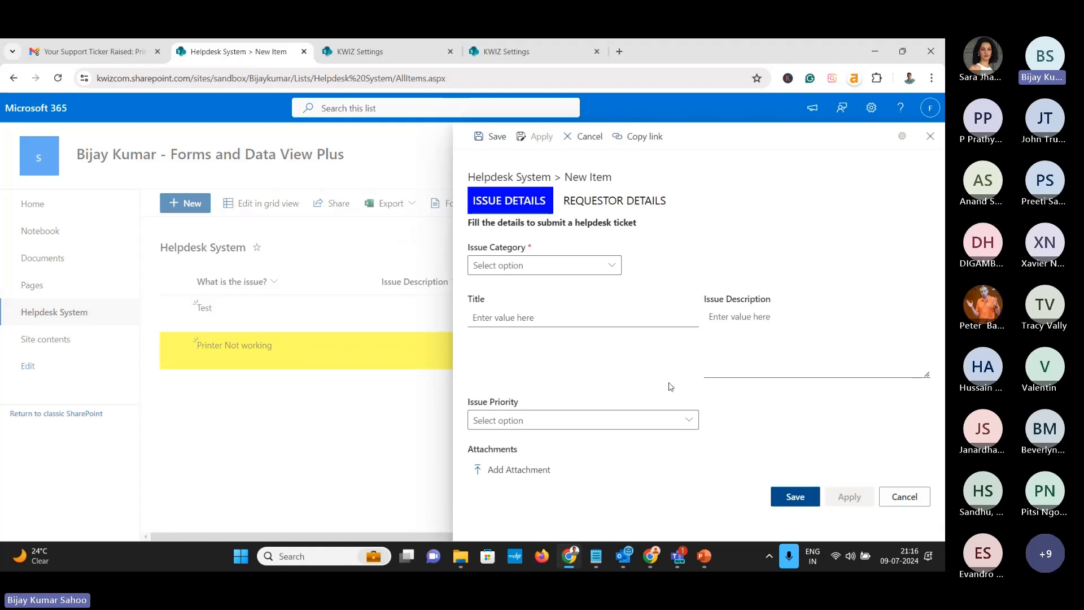
pyautogui.click(899, 495)
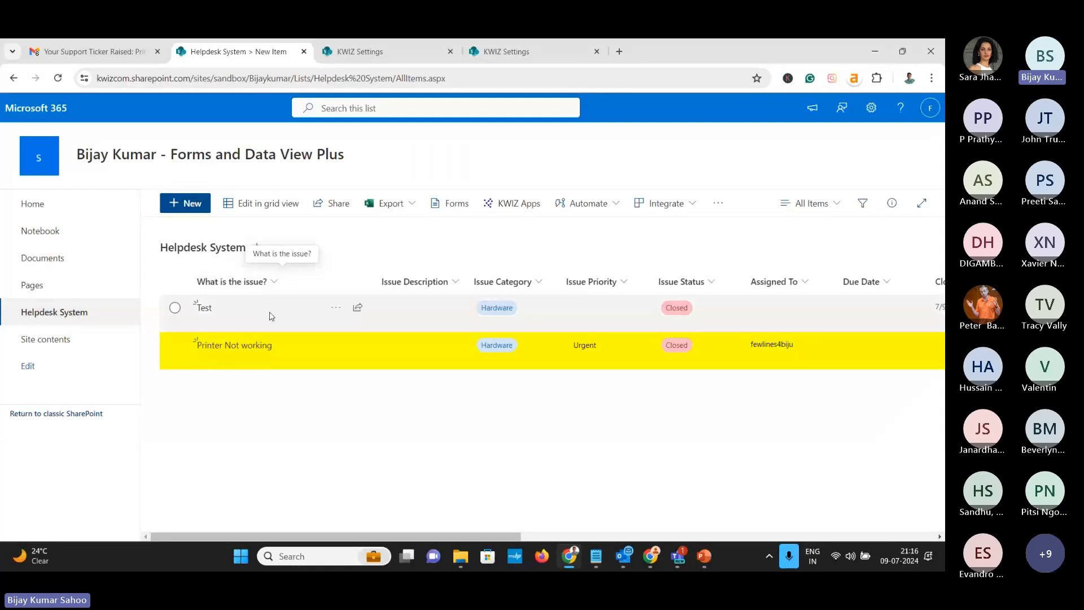
pyautogui.click(249, 346)
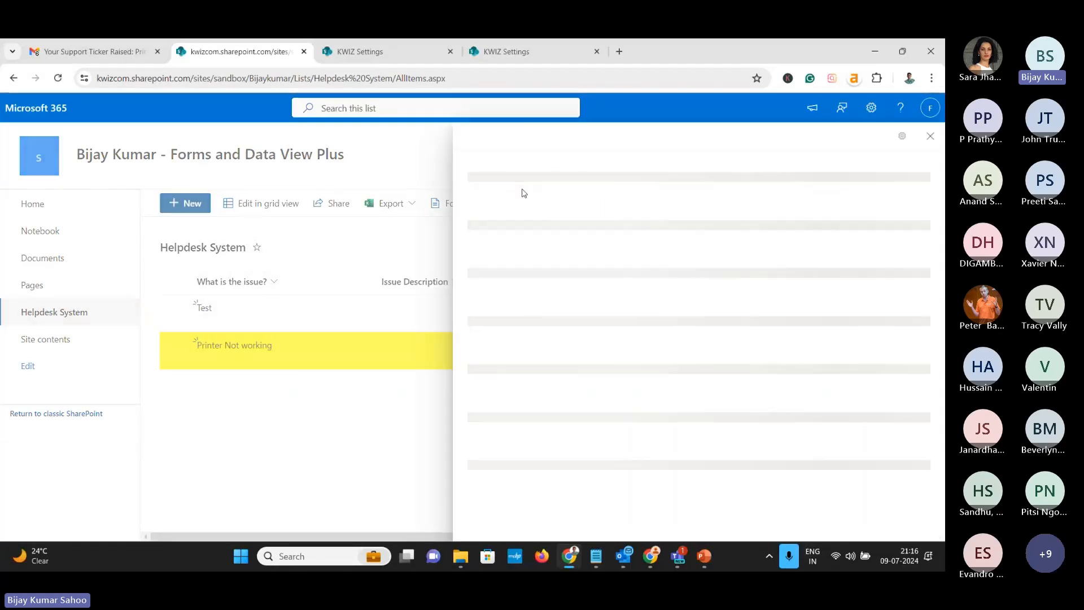
pyautogui.click(495, 145)
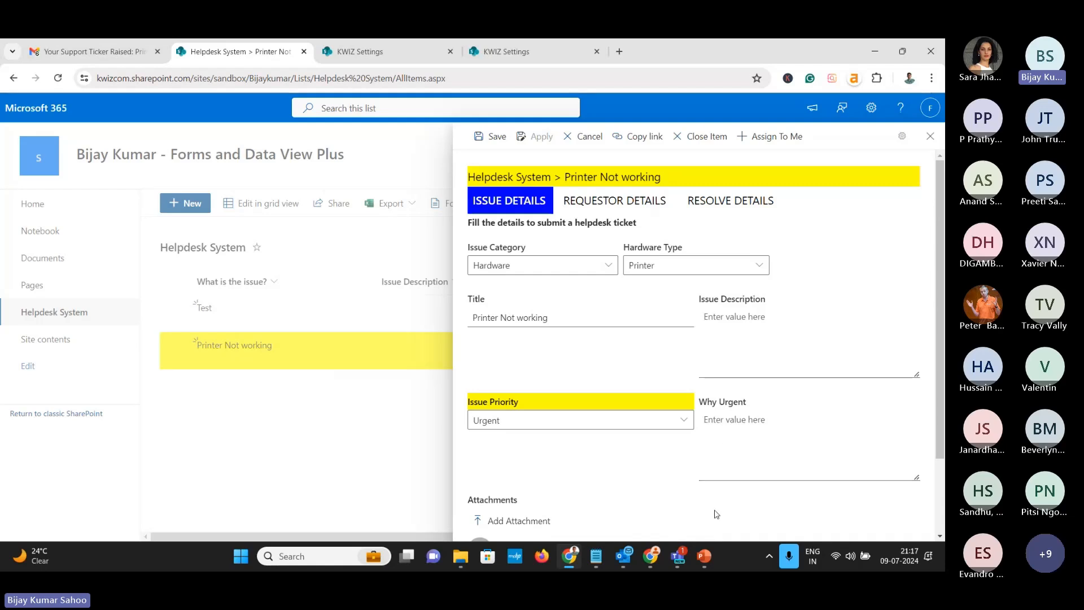
pyautogui.click(704, 556)
pyautogui.press('Right')
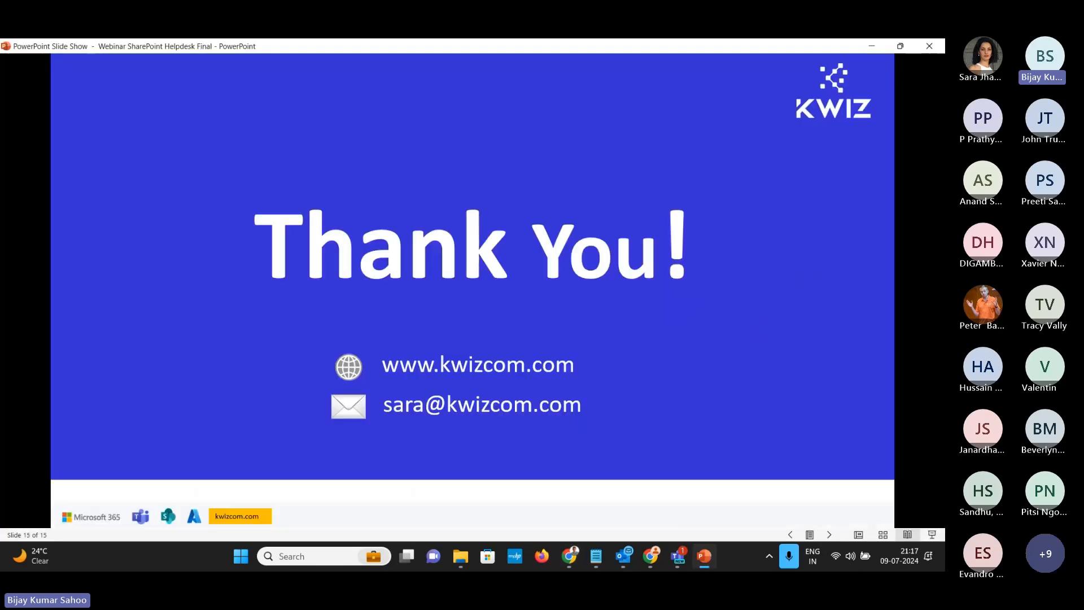